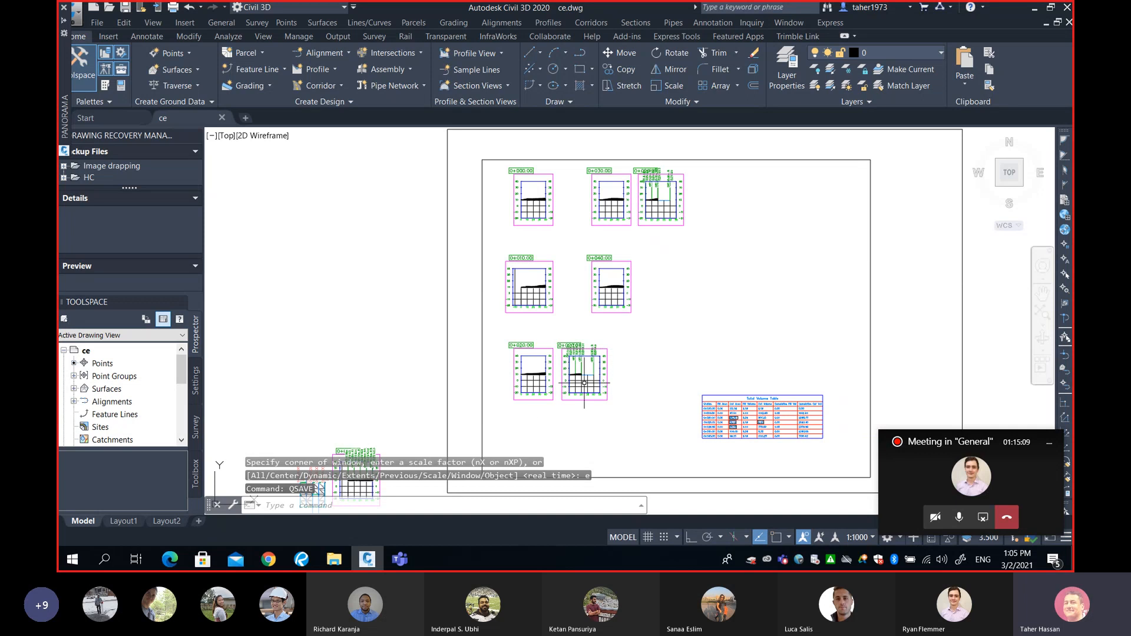
Pan the ce drawing toward its lower-left section views and total volume table.
mouse_move(557, 385)
middle_mouse_down()
mouse_move(628, 322)
mouse_move(642, 323)
middle_mouse_up()
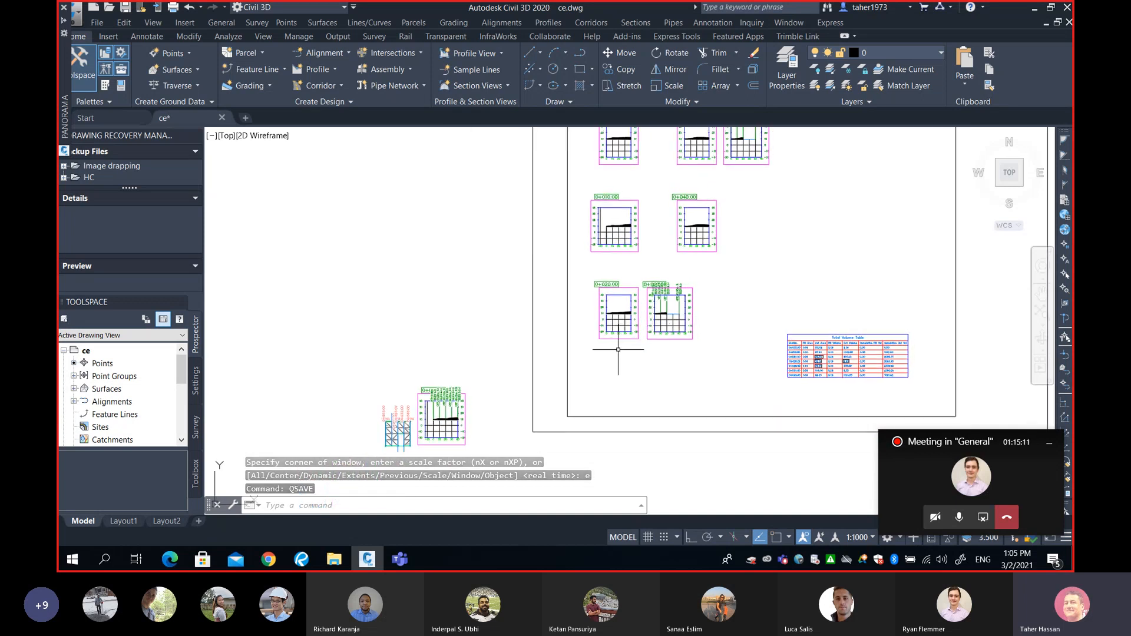
middle_click_drag(599, 379, 616, 374)
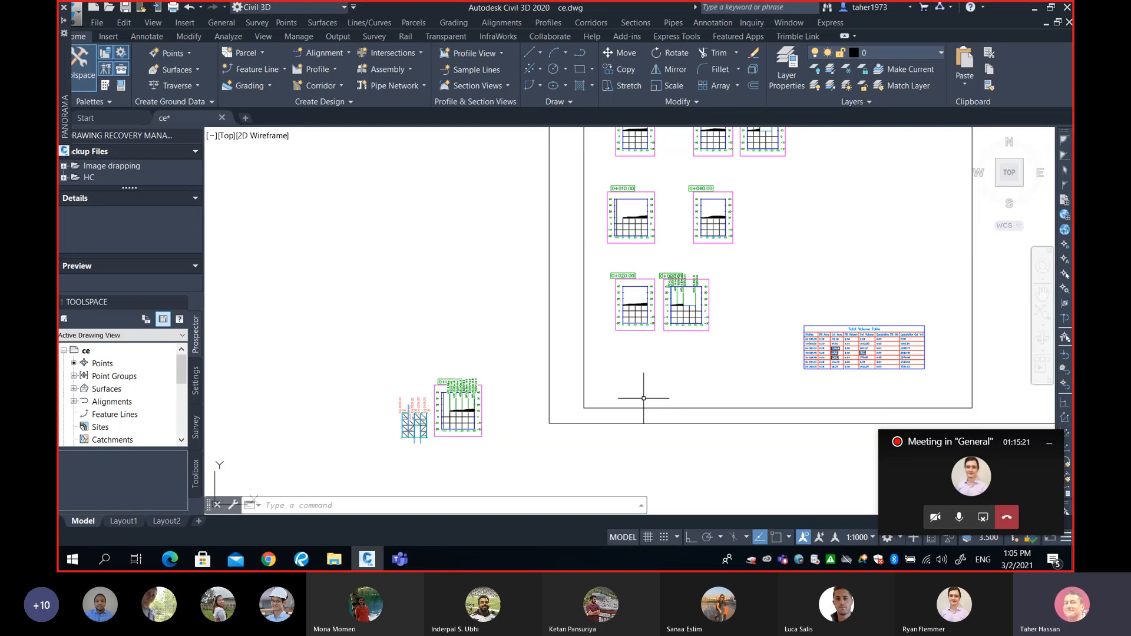
middle_click_drag(652, 391, 712, 345)
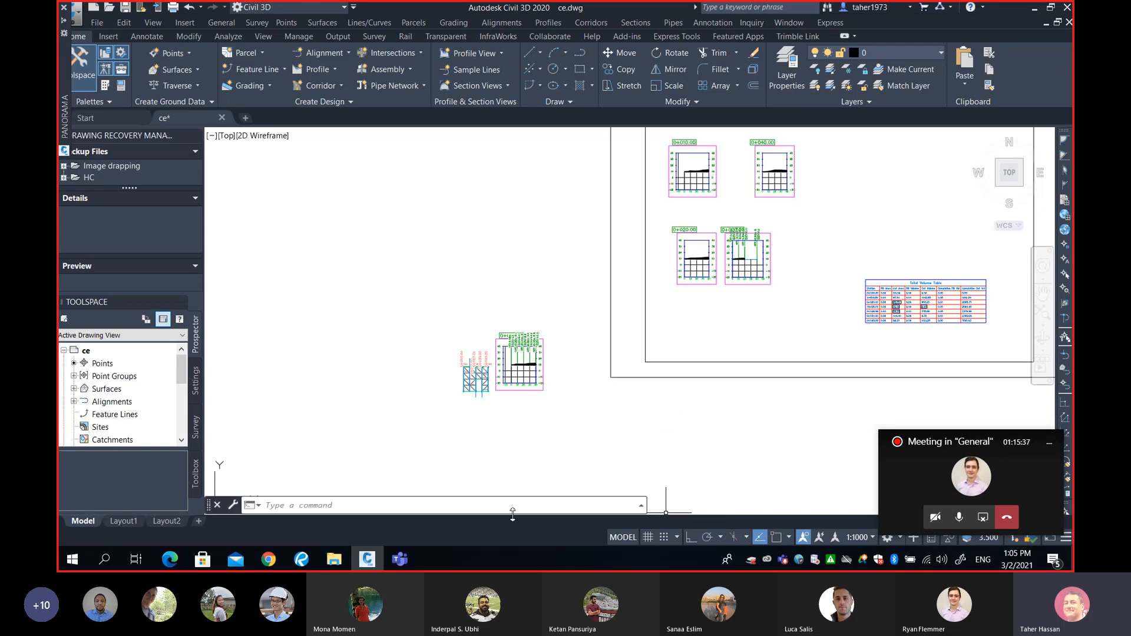
left_click(898, 482)
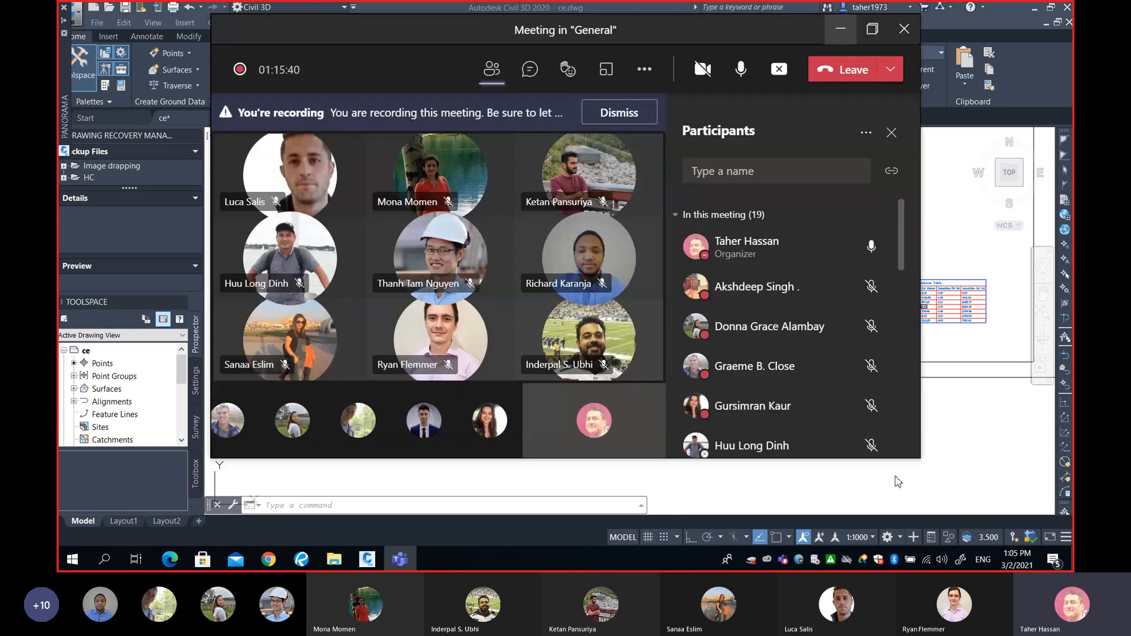
left_click(577, 325)
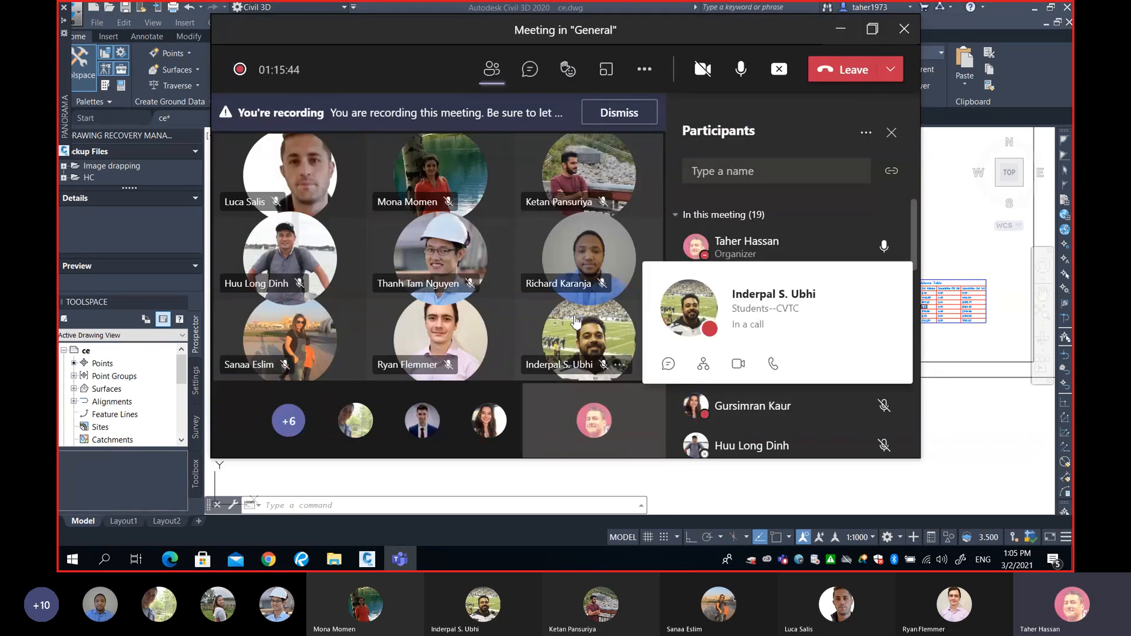
left_click(598, 215)
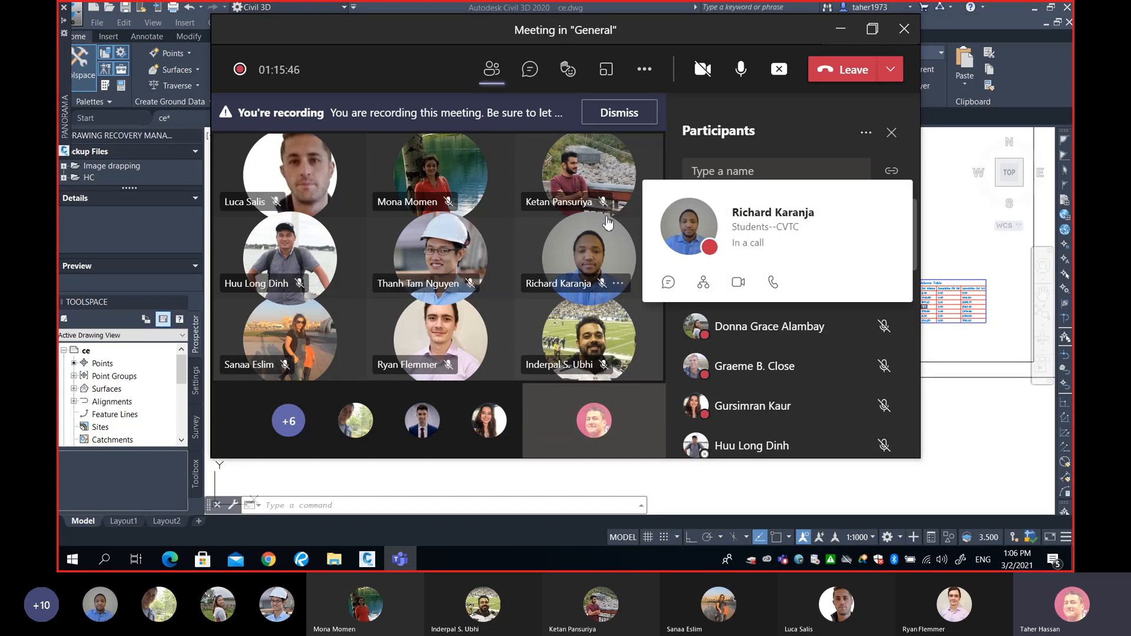
left_click(418, 72)
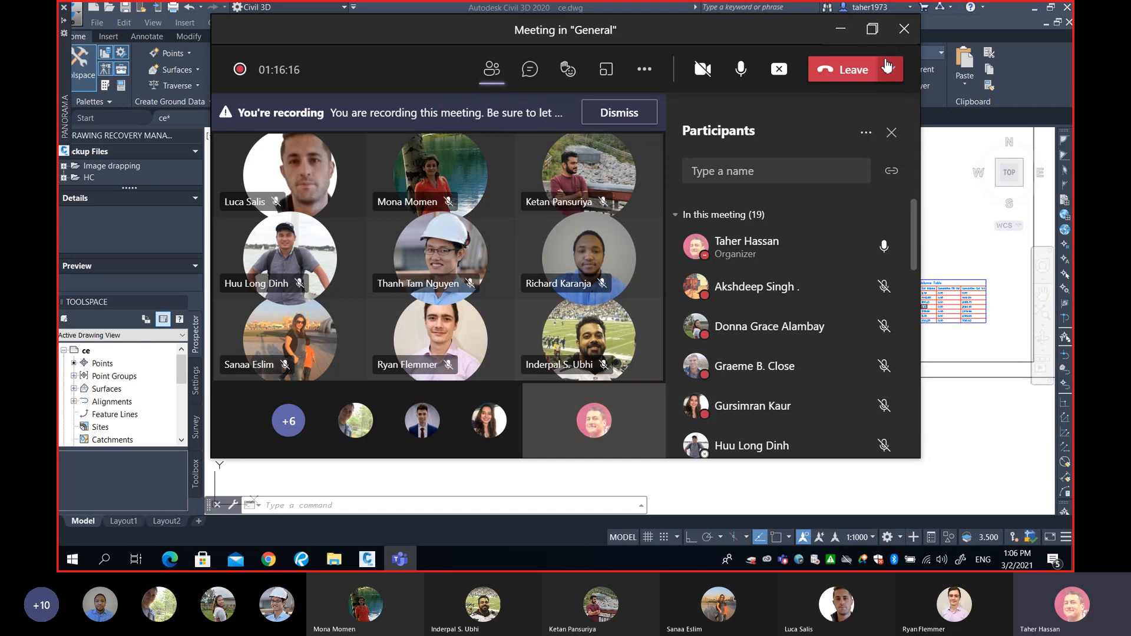
left_click(872, 28)
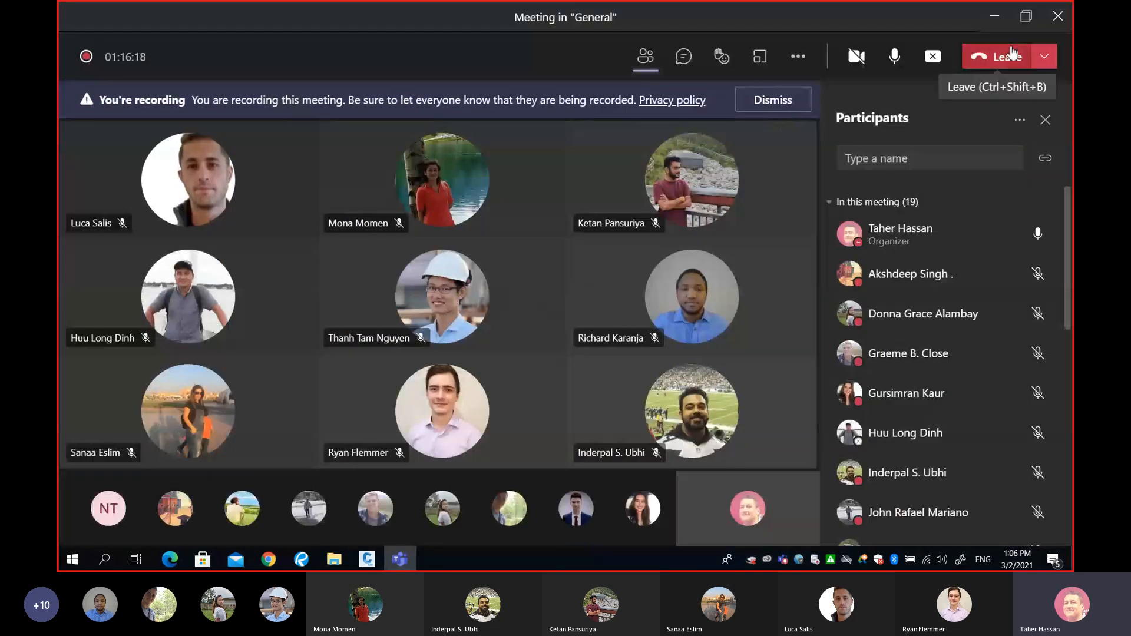
Shrink the meeting window and run the ADC and EXPORT commands in the drawing.
left_click(999, 23)
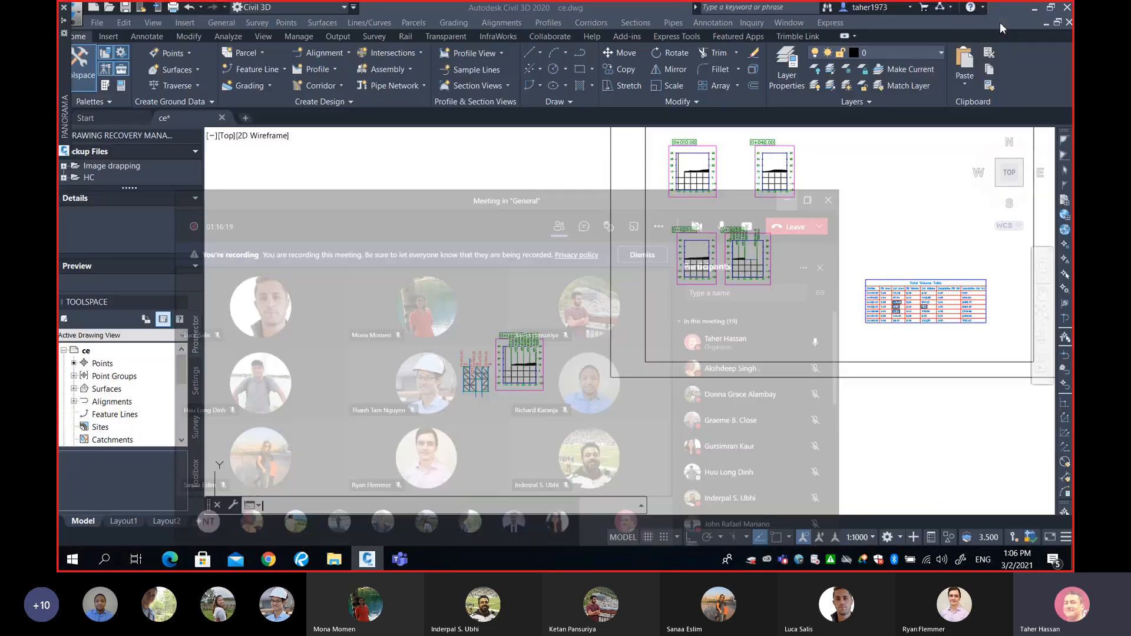
type("adc")
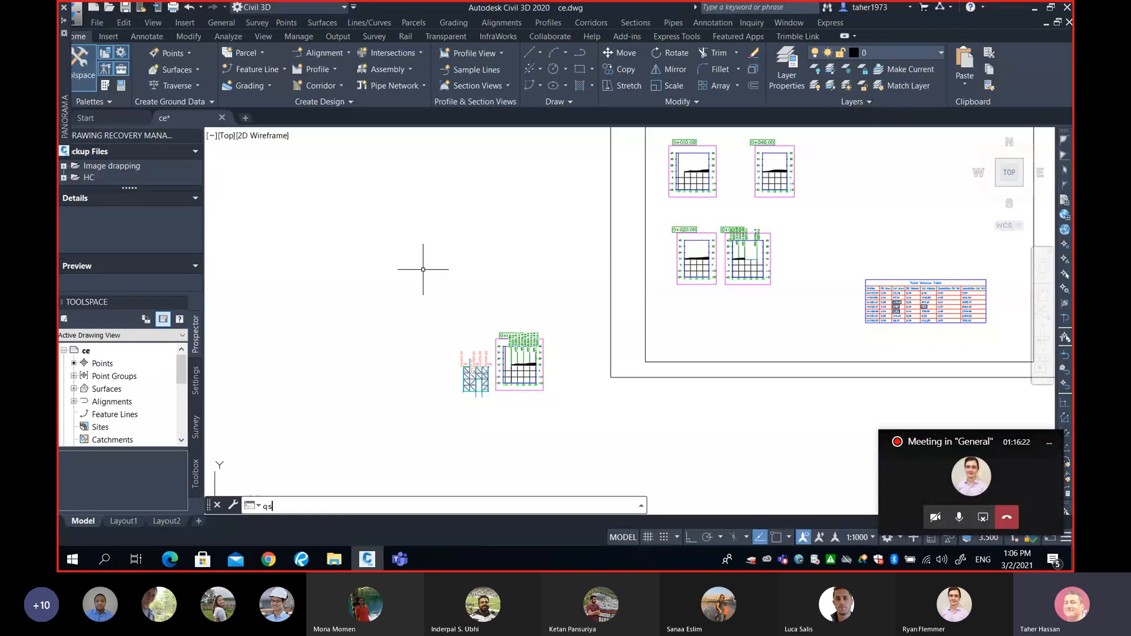
key("Return")
type("export")
key("Return")
Save ce.dwg, close it, and switch to the web browser.
key("ctrl+s")
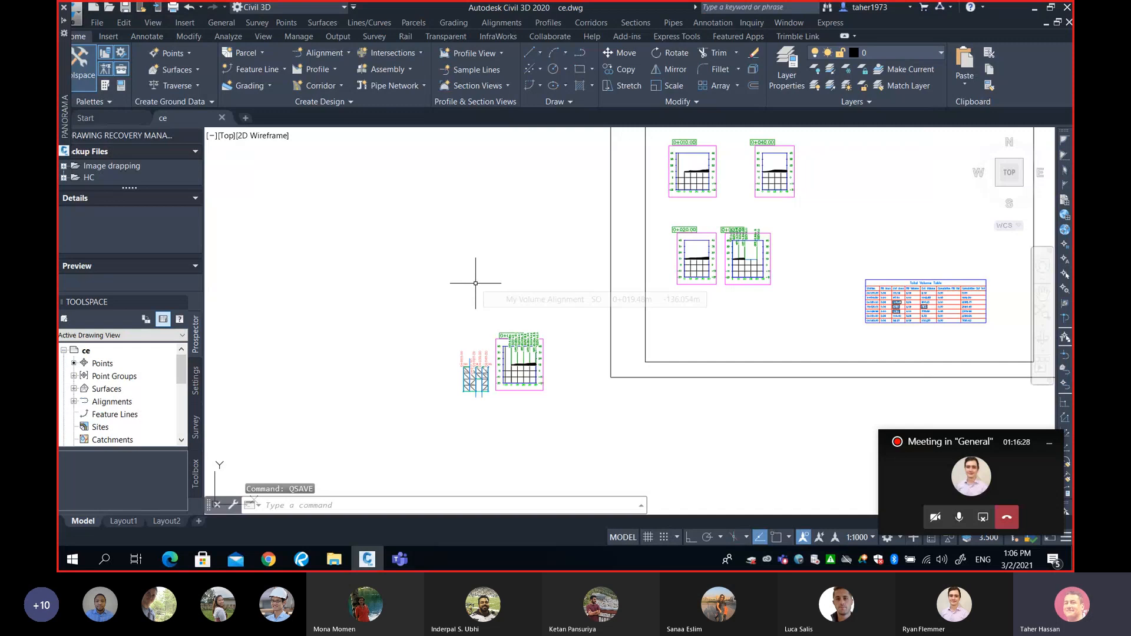
type("close")
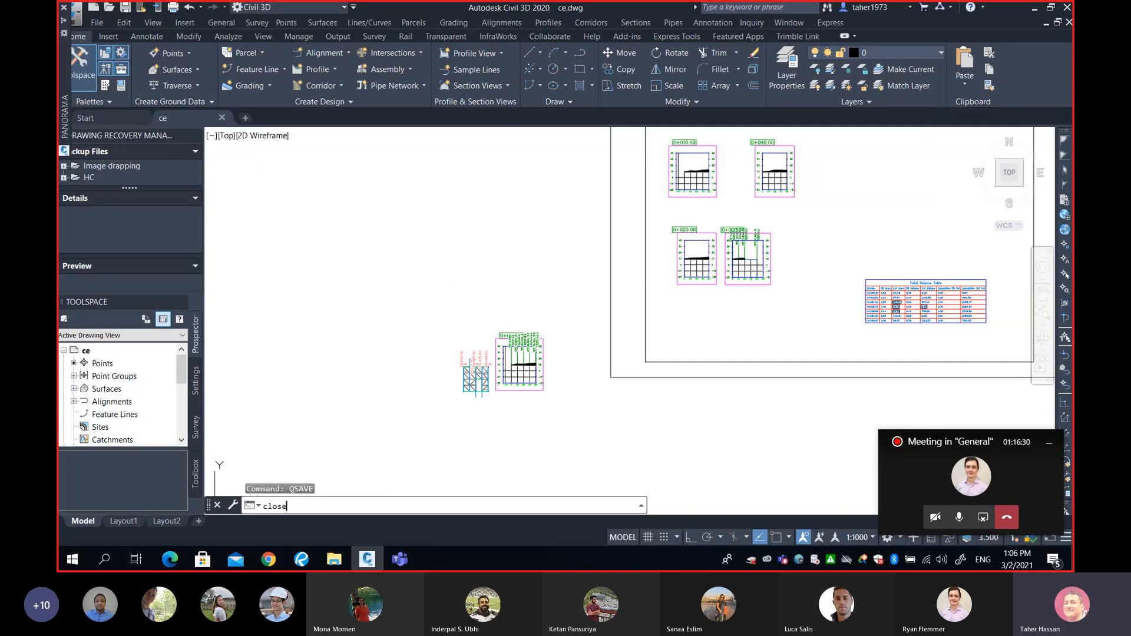
key("Return")
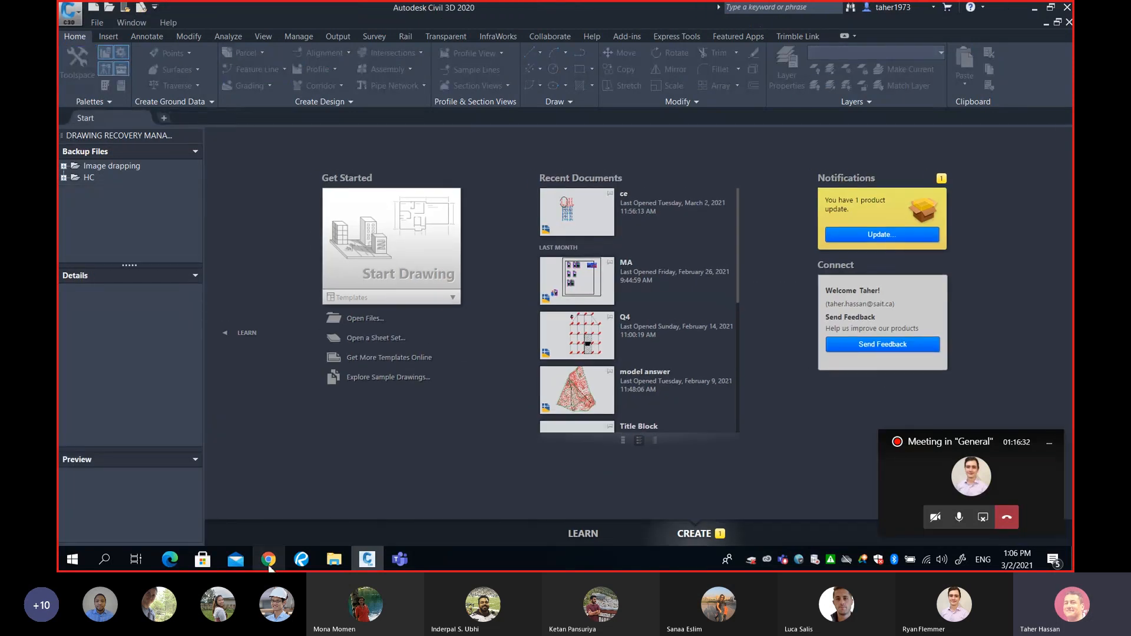
left_click(270, 564)
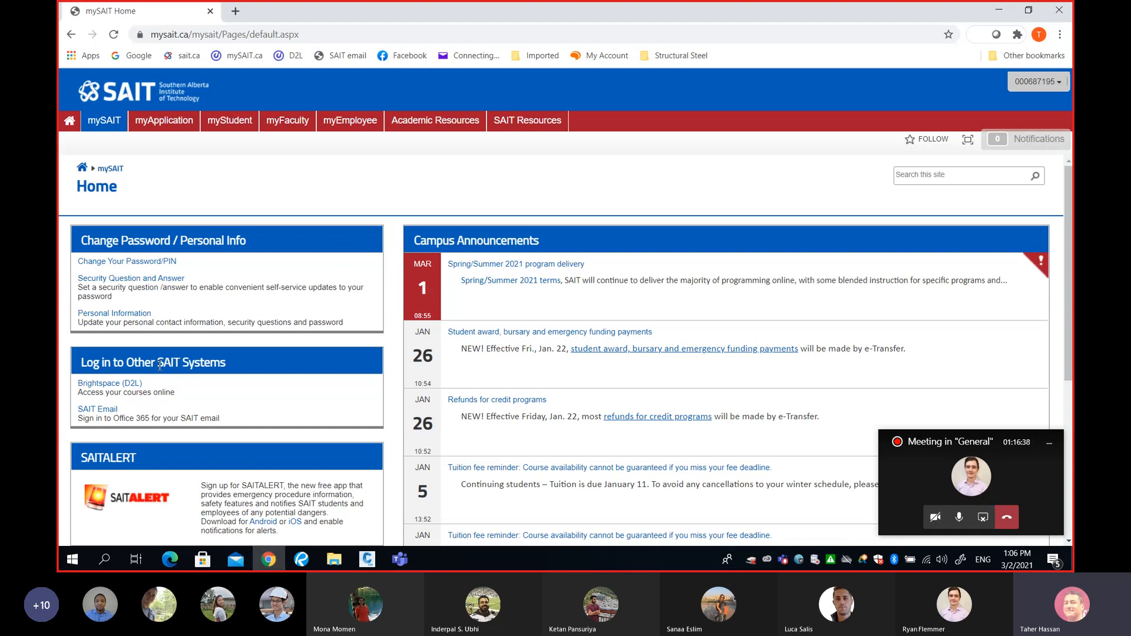
Sign in to Brightspace and browse the Surveys & GIS course content for MODULE 3.
left_click(112, 384)
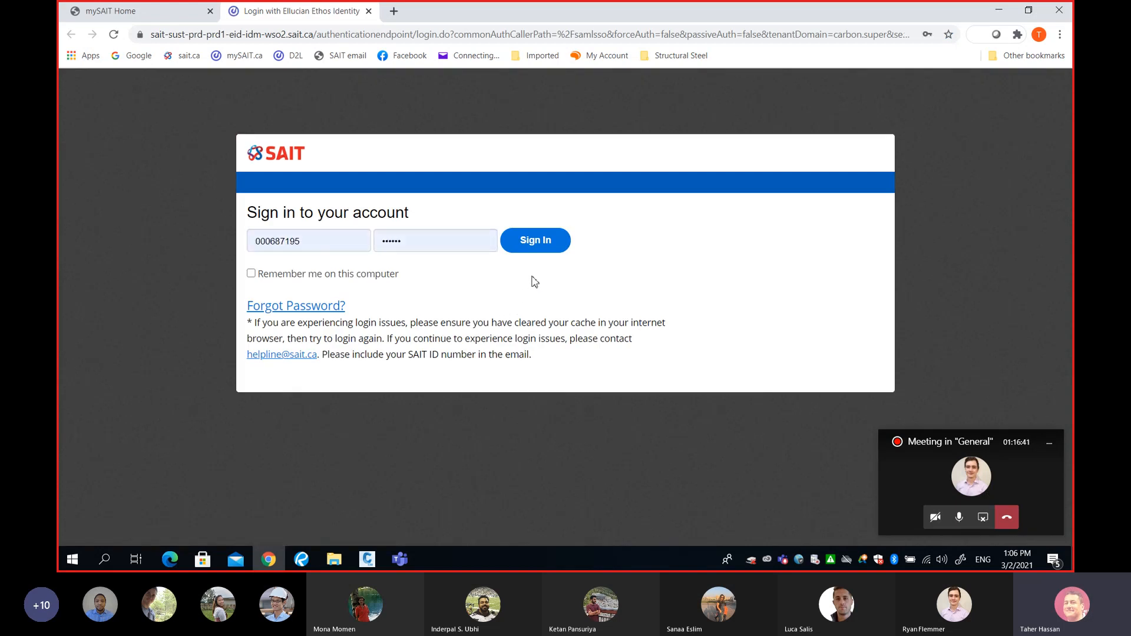
left_click(534, 241)
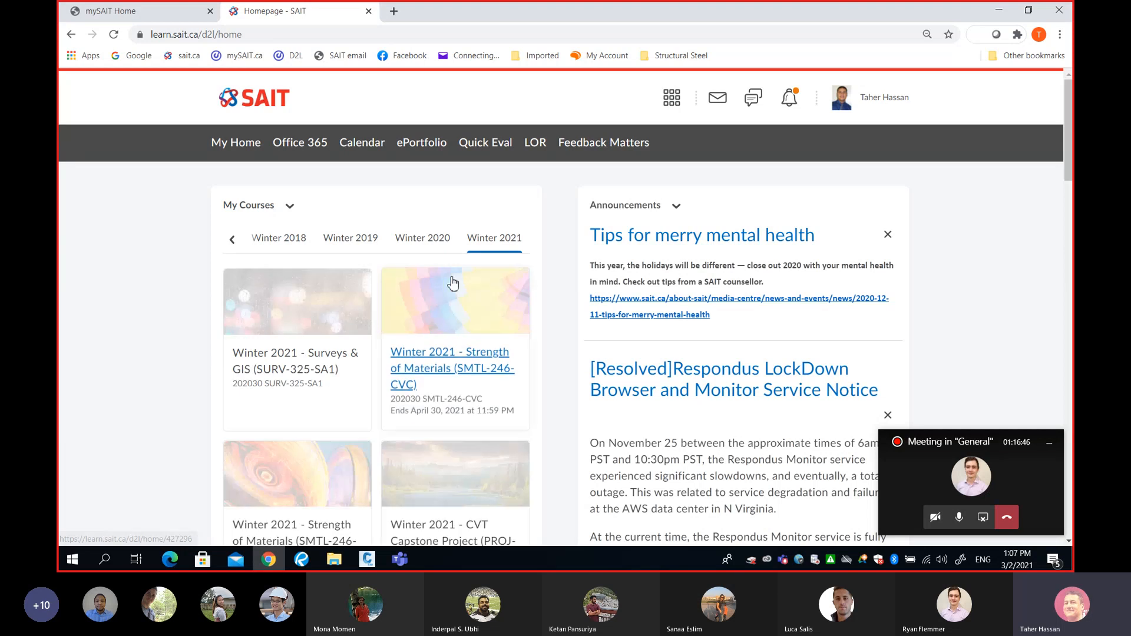
left_click(278, 370)
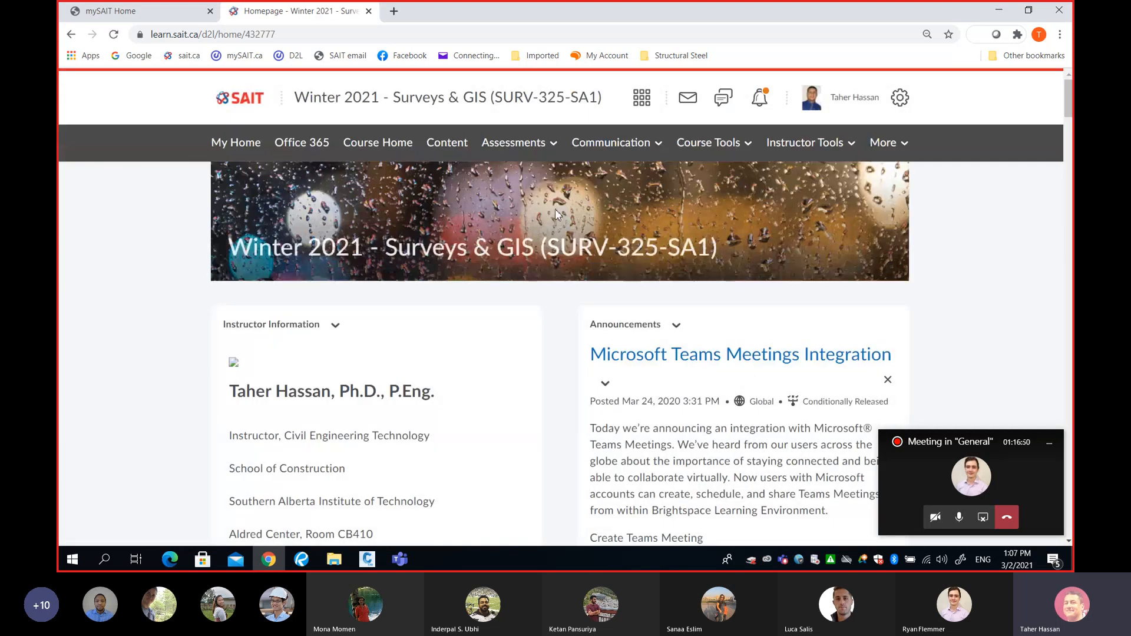
left_click(456, 151)
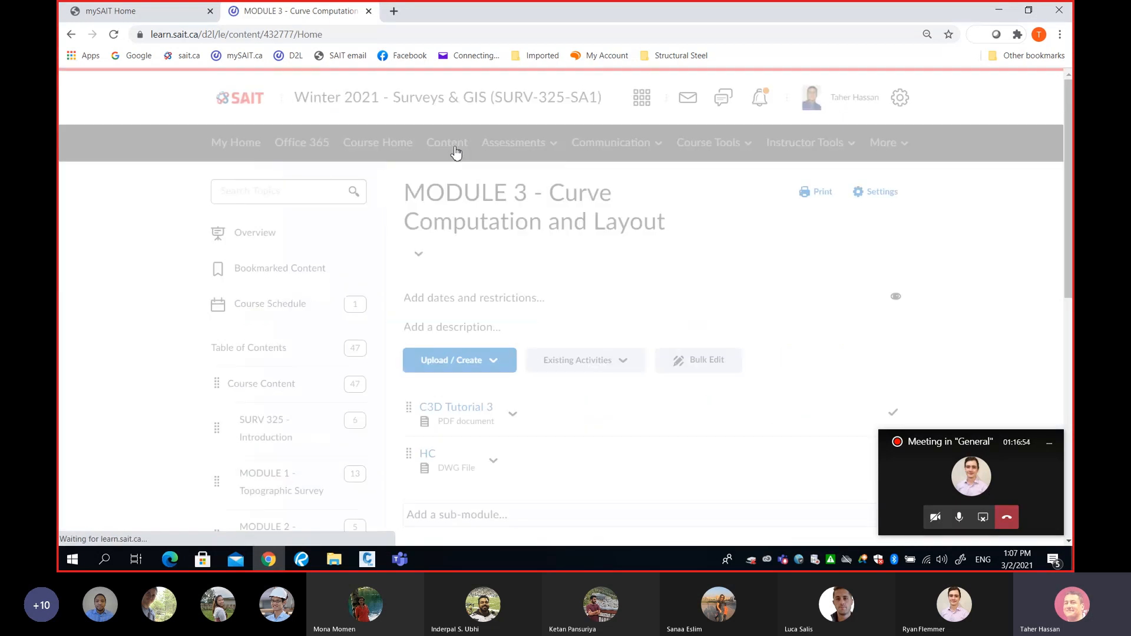
scroll(580, 301, "down", 4)
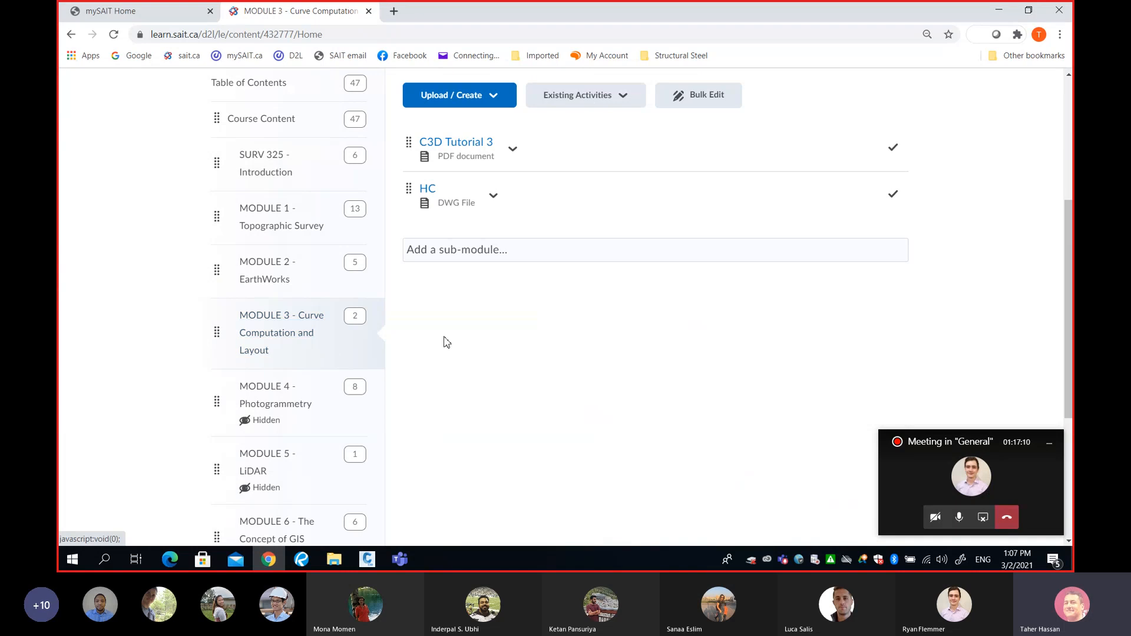
scroll(543, 340, "up", 2)
scroll(562, 331, "up", 1)
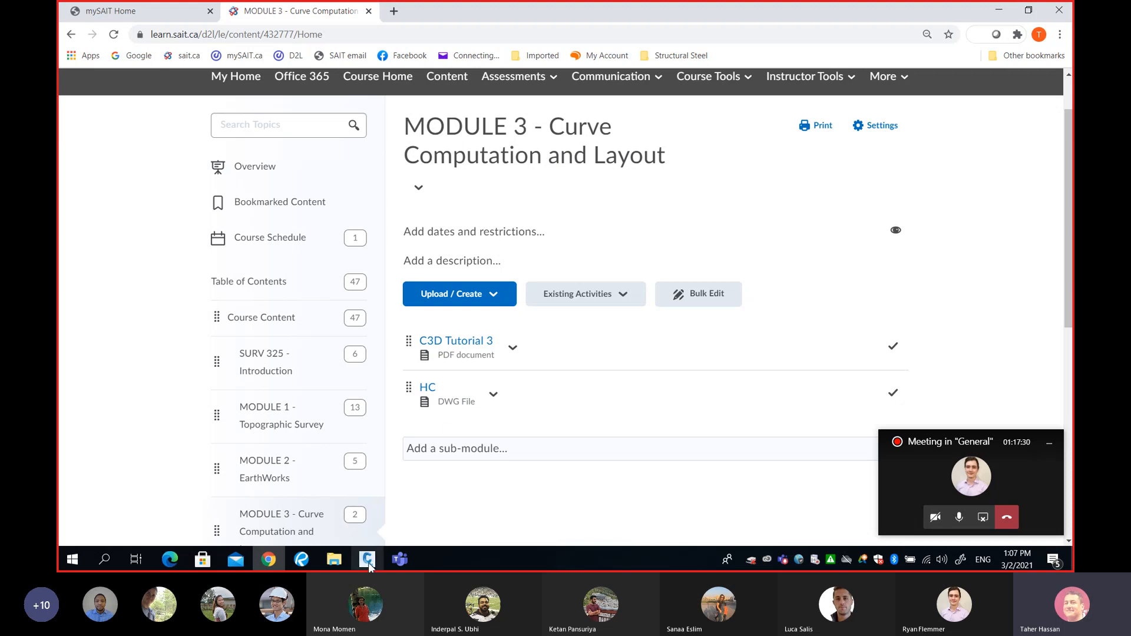
Back in Civil 3D, open HC.dwg from the home folder's Downloads directory.
mouse_move(367, 560)
left_click(367, 516)
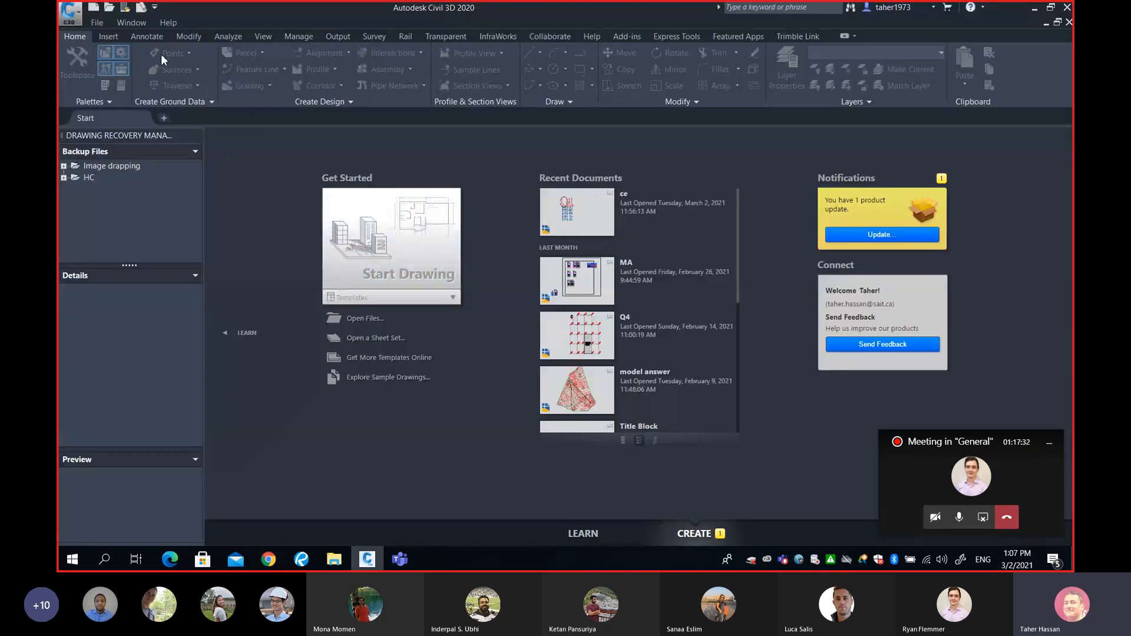
left_click(110, 8)
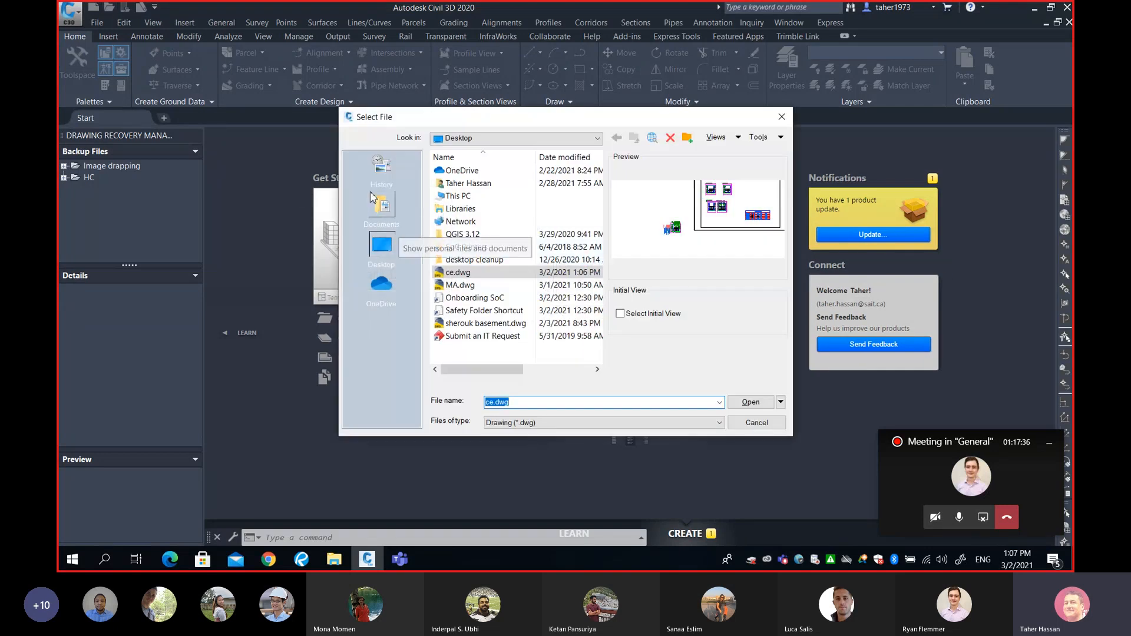
left_click(465, 139)
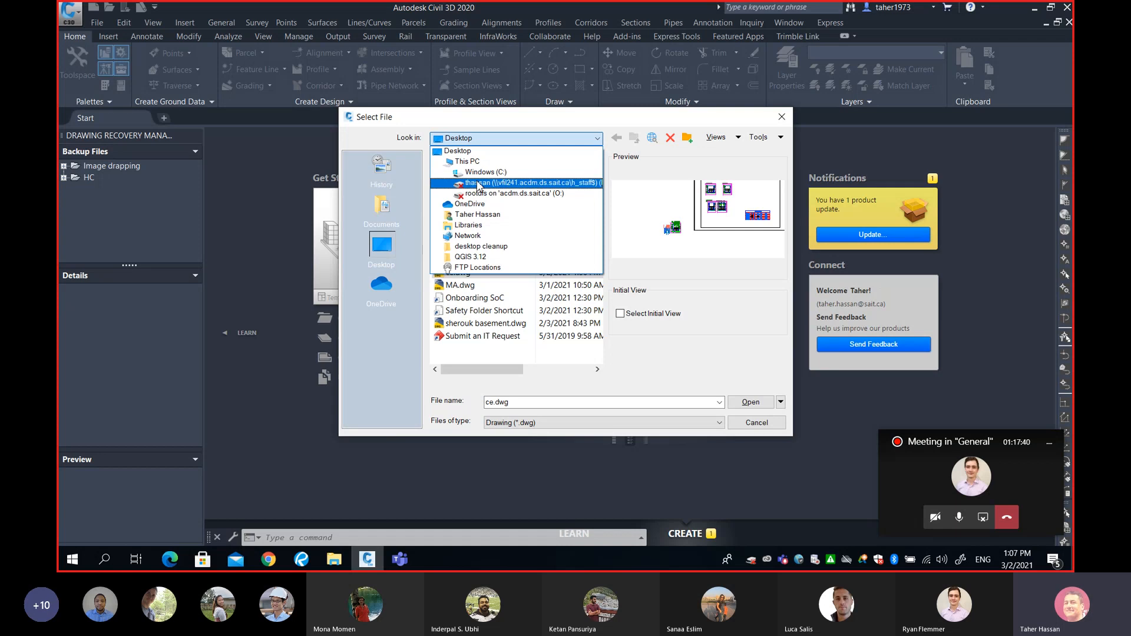
left_click(476, 215)
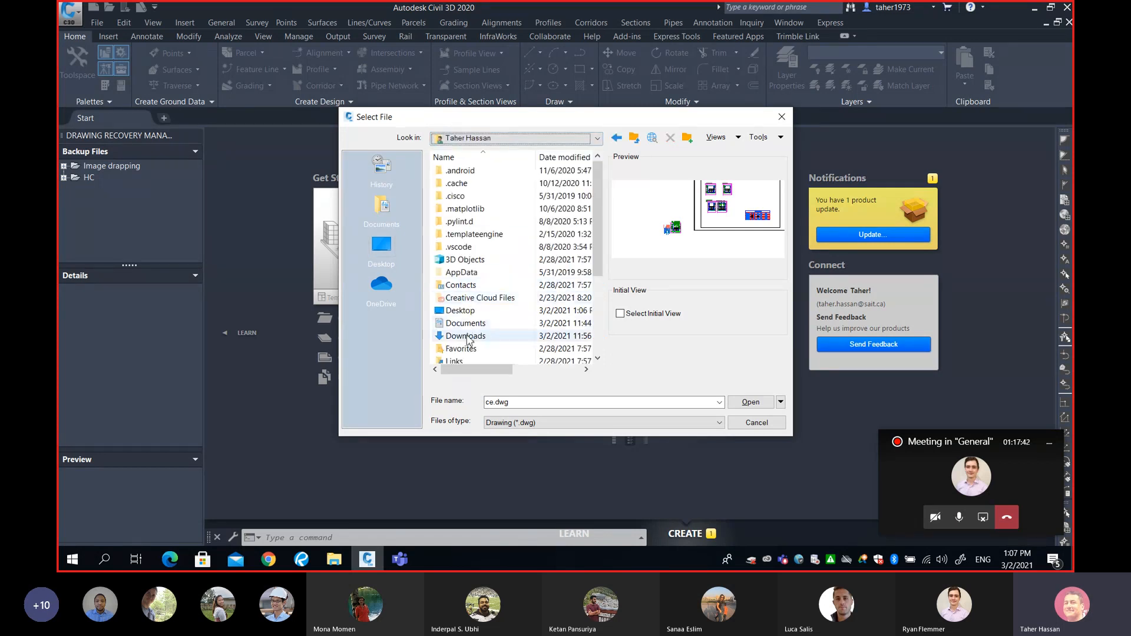
left_click(471, 338)
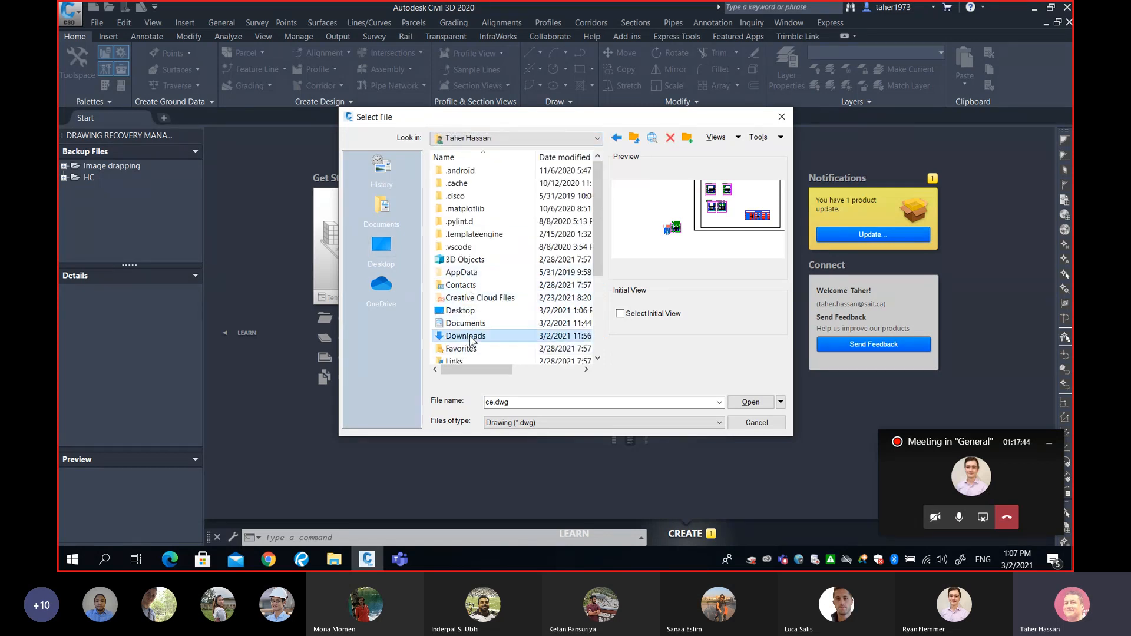
double_click(471, 337)
left_click(462, 274)
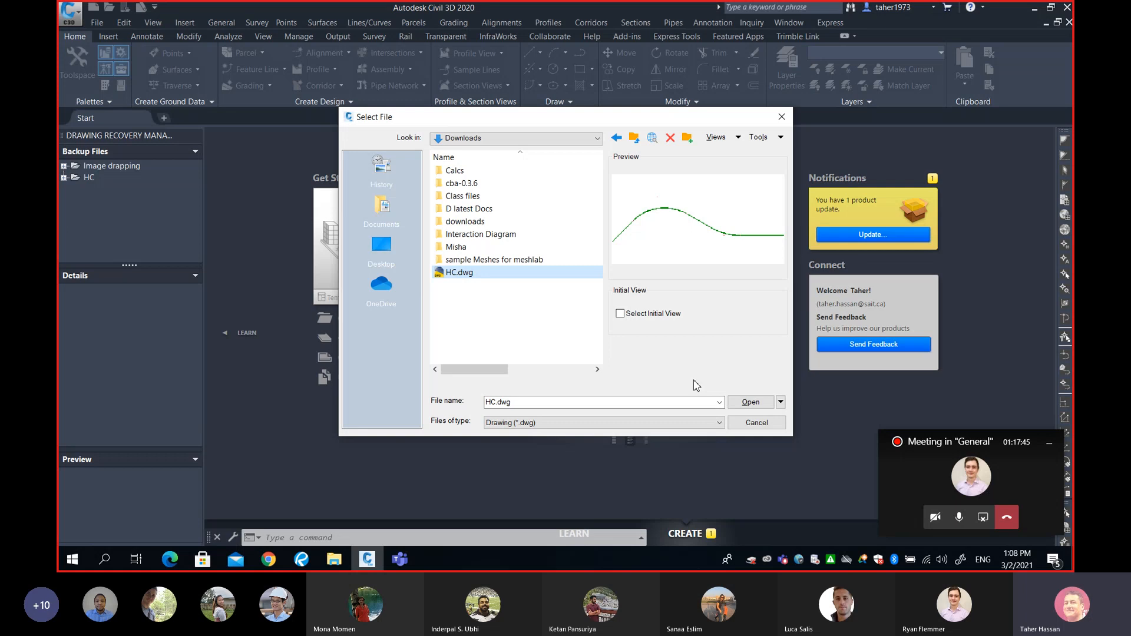
left_click(751, 402)
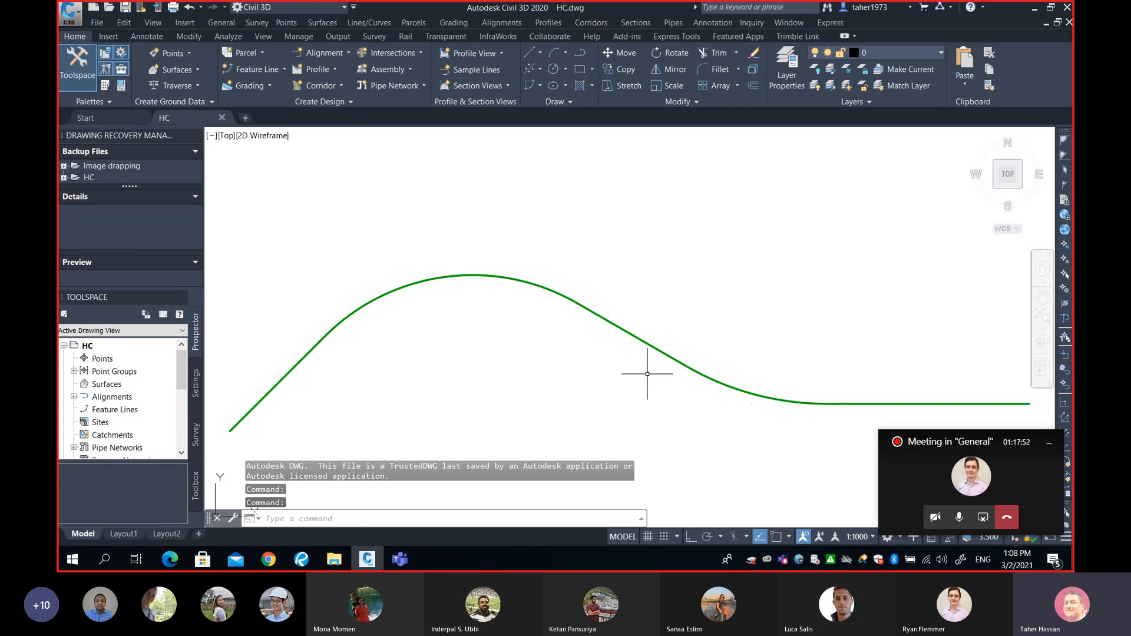
mouse_move(647, 373)
middle_mouse_down()
mouse_move(662, 361)
mouse_move(655, 345)
mouse_move(638, 345)
middle_mouse_up()
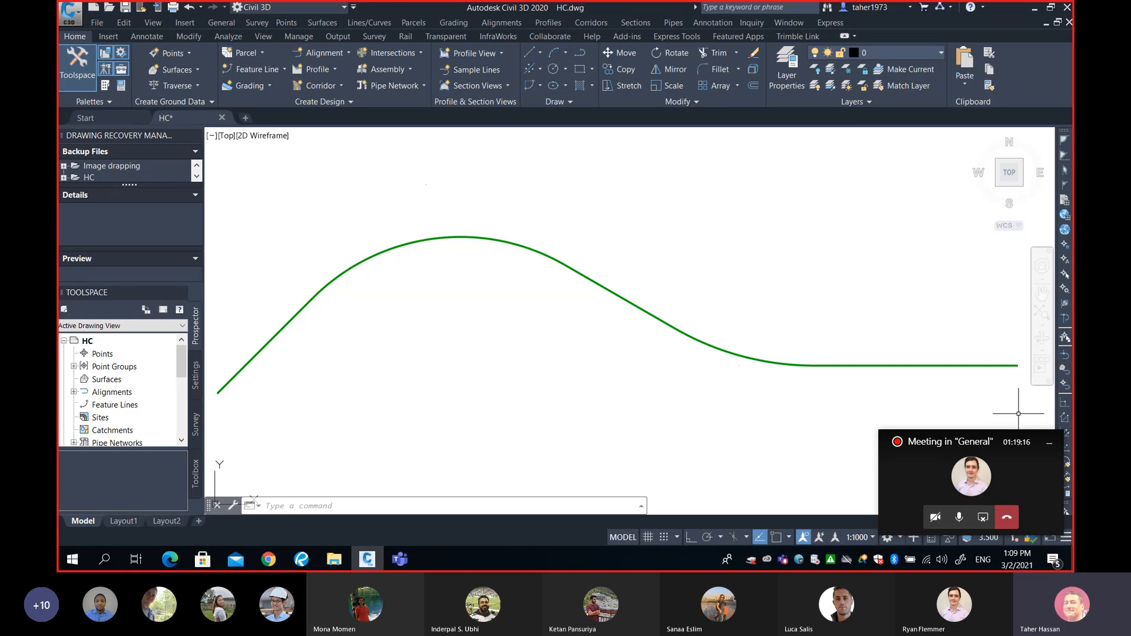
Minimize the Teams meeting window and check the road polyline's C-ROAD-CNTR-N layer.
left_click(1045, 444)
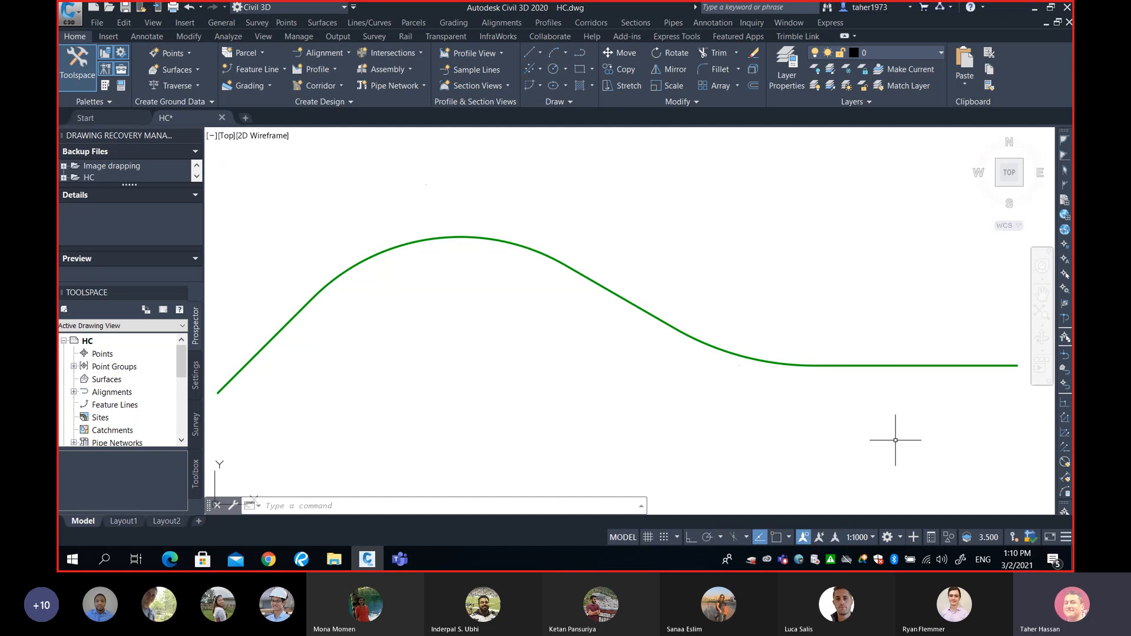
middle_click_drag(805, 396, 808, 396)
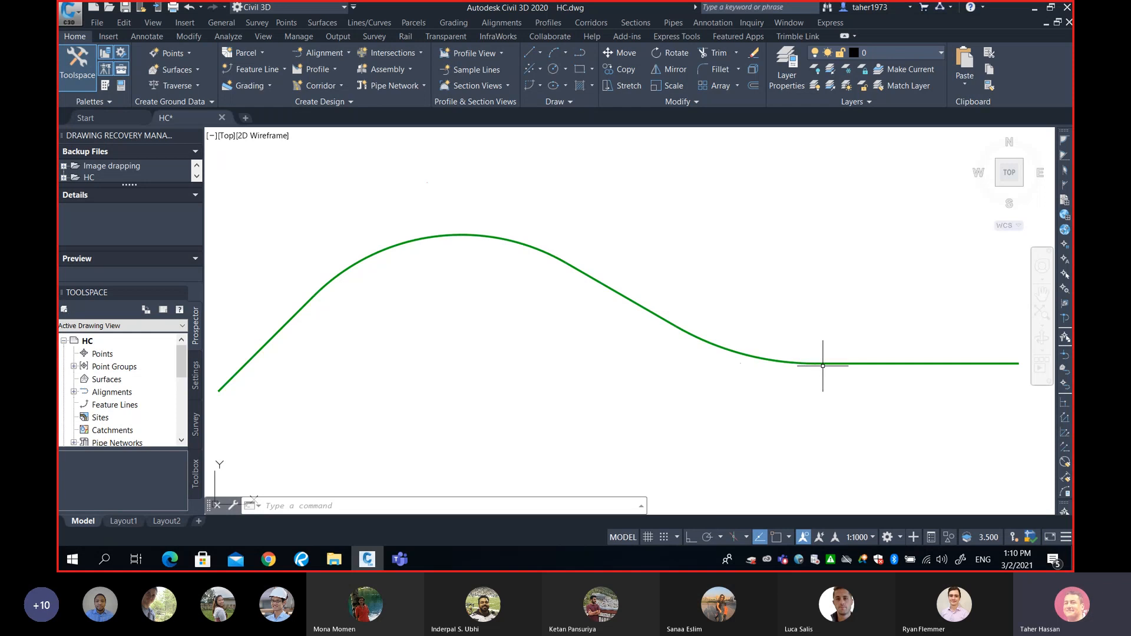
mouse_move(823, 366)
Select the green road centreline polyline, then clear the selection with Esc.
left_click(756, 355)
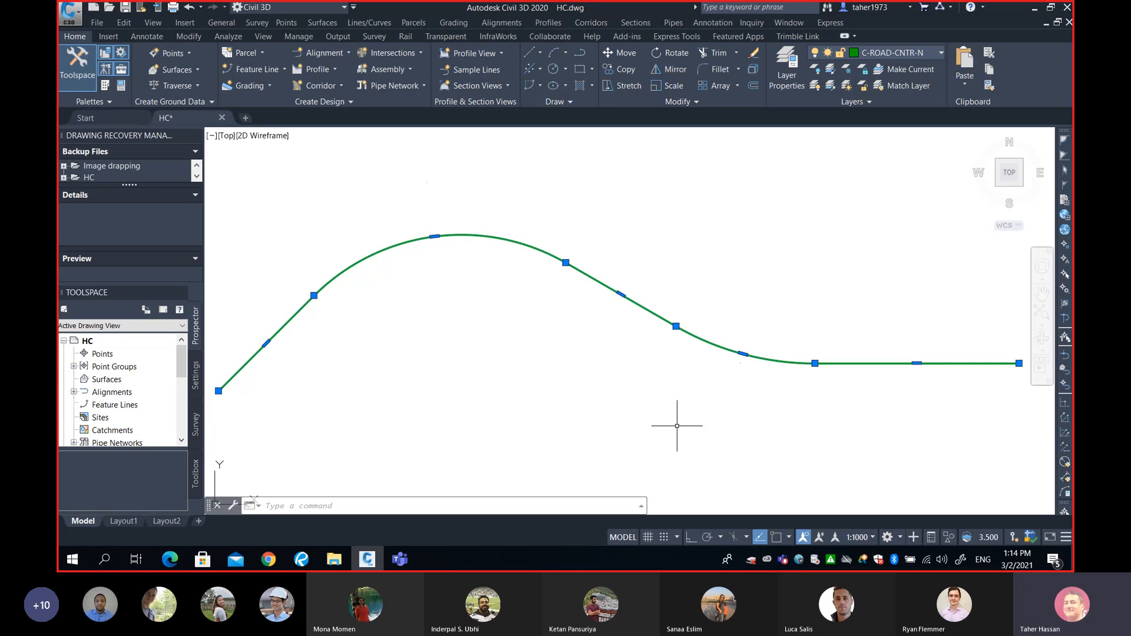
key("Escape")
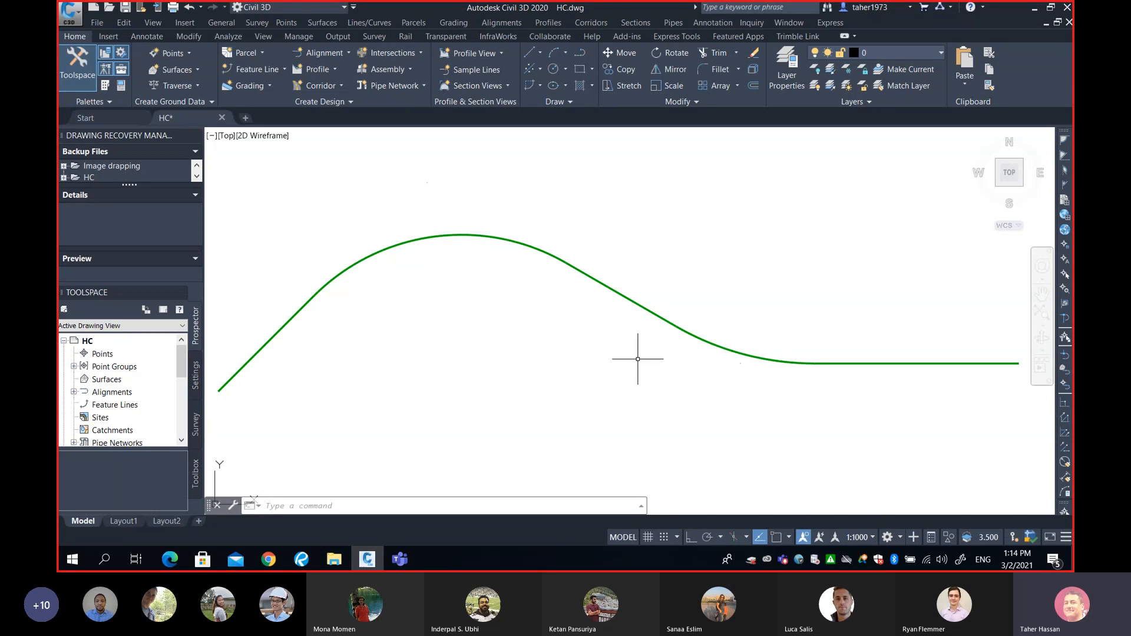
Run Create Alignment from Polyline on the green polyline and accept its direction.
left_click(502, 23)
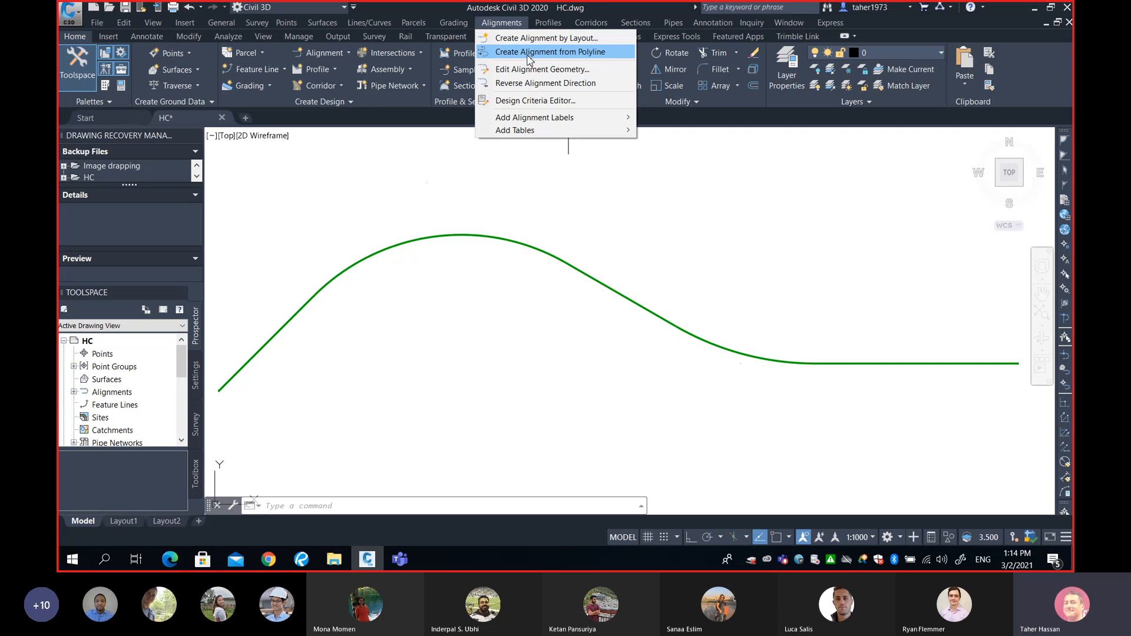
left_click(528, 54)
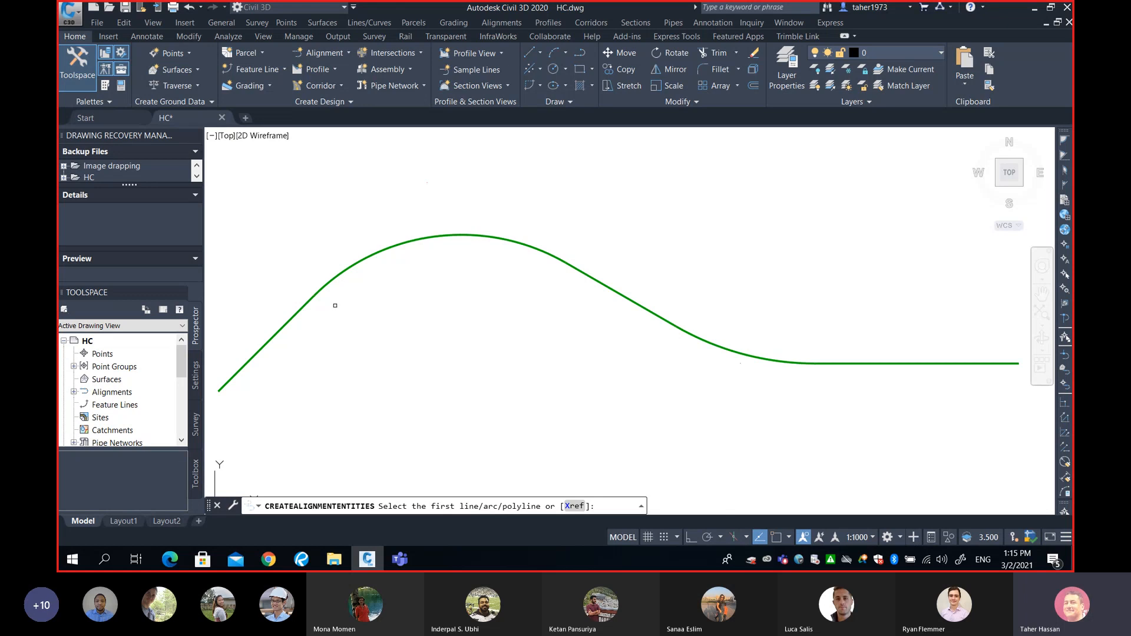
left_click(303, 305)
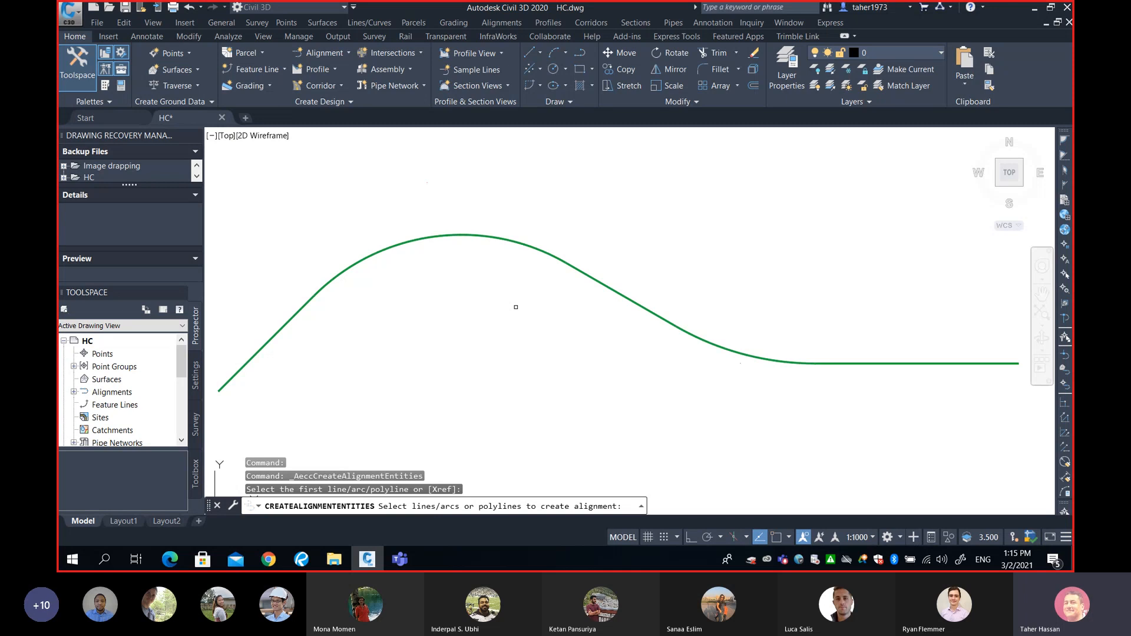
key("Return")
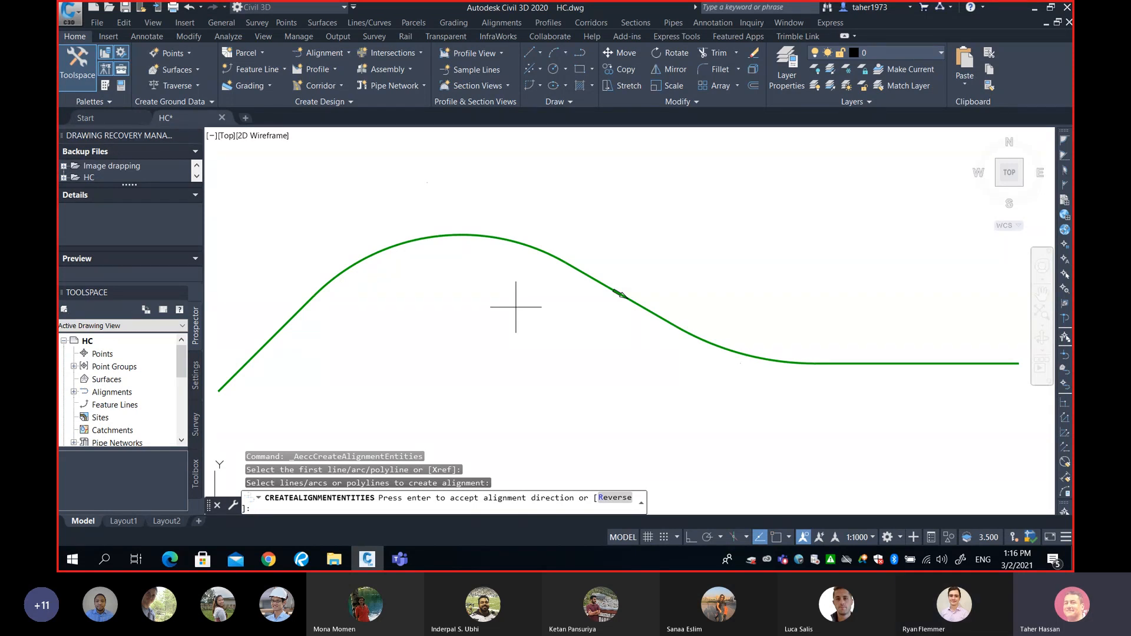
key("Return")
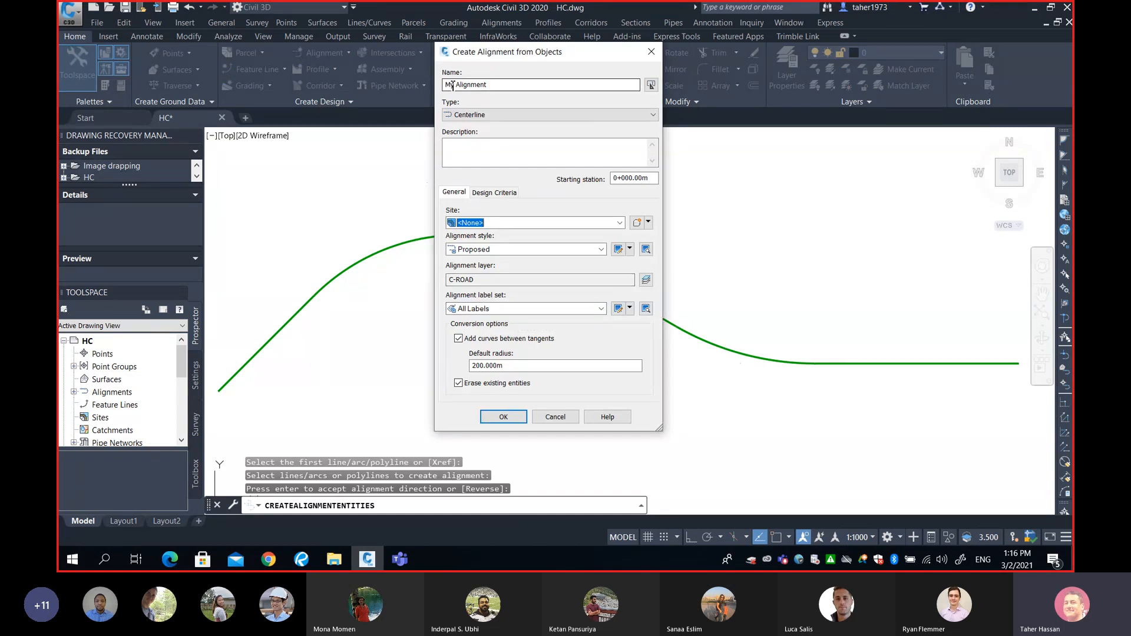
Name the alignment 'Sarcee Trail' and keep its type as Centerline.
left_click(505, 84)
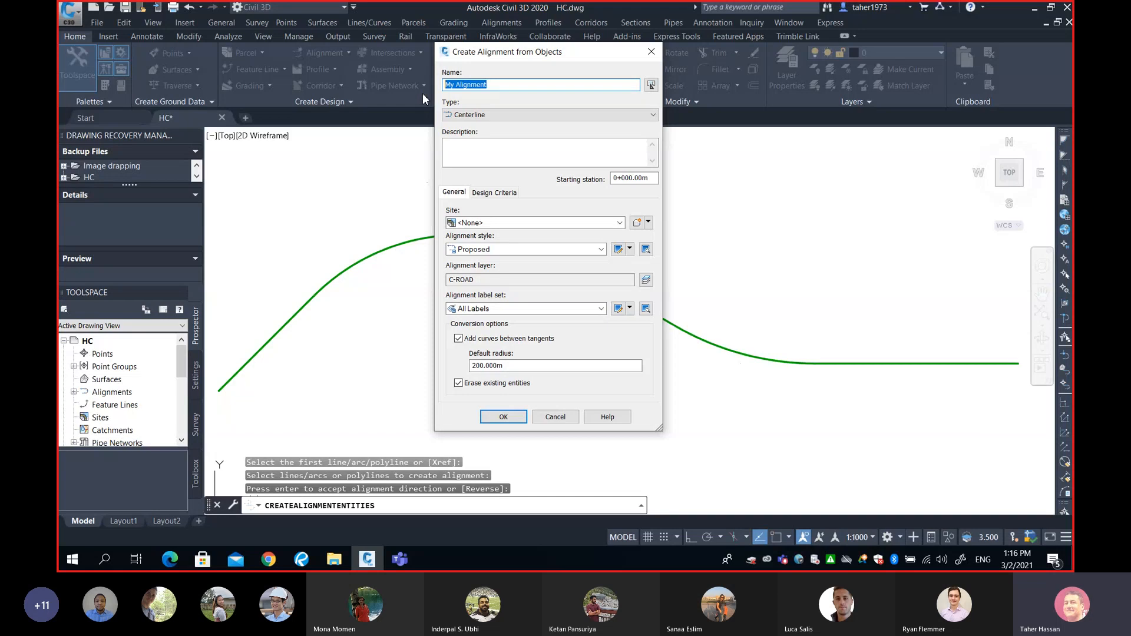
type("Sarcee Trail")
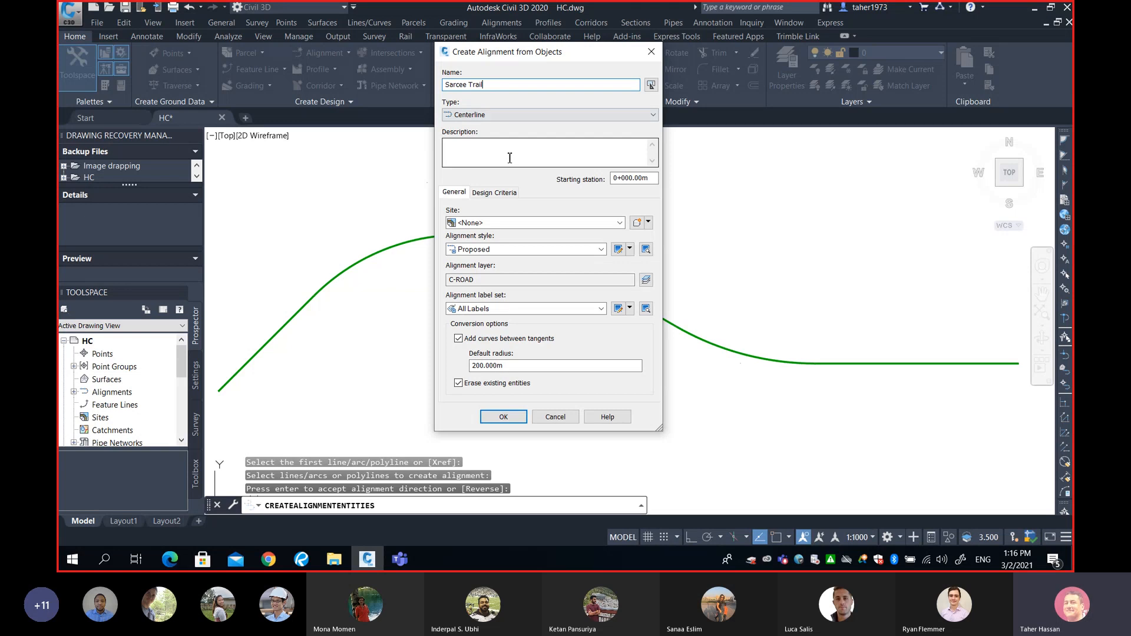
left_click(484, 115)
left_click(485, 116)
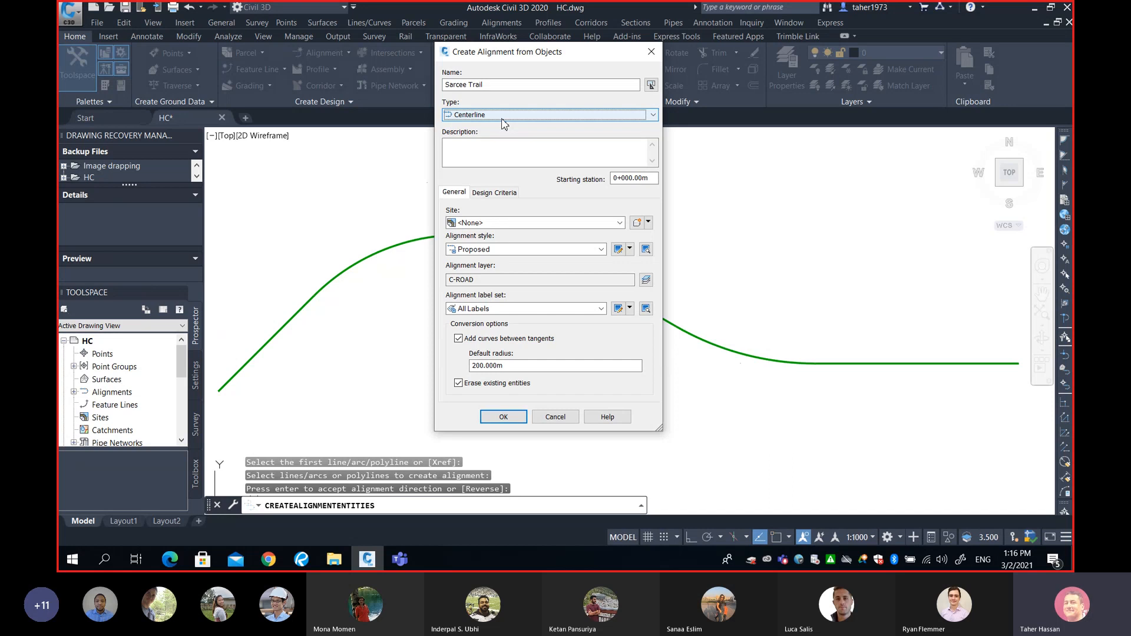
left_click(510, 115)
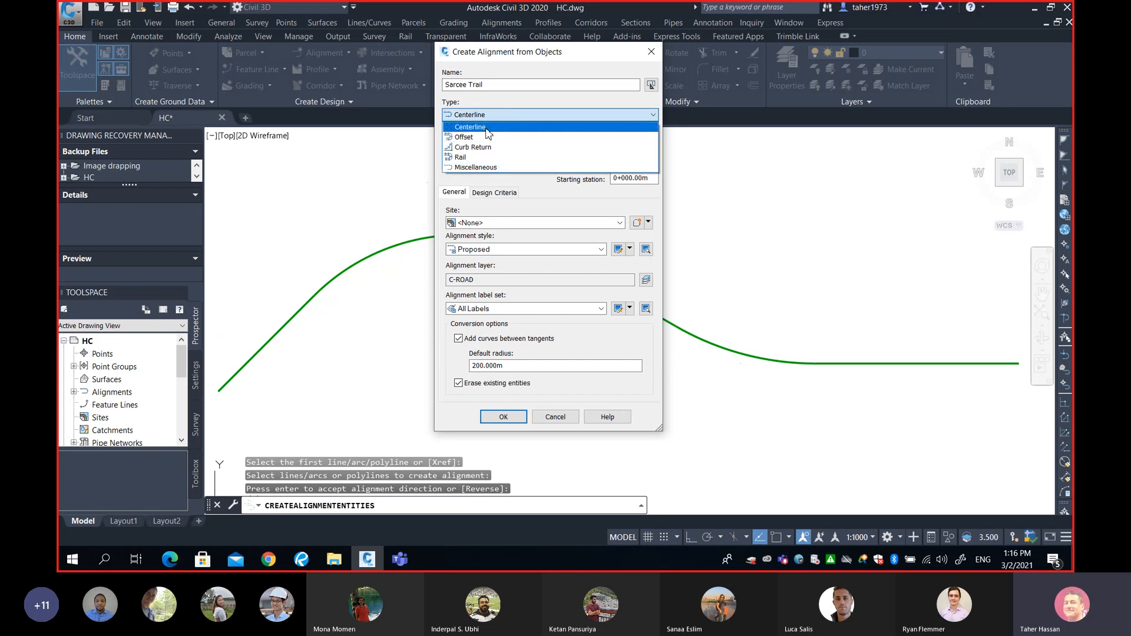
left_click(488, 128)
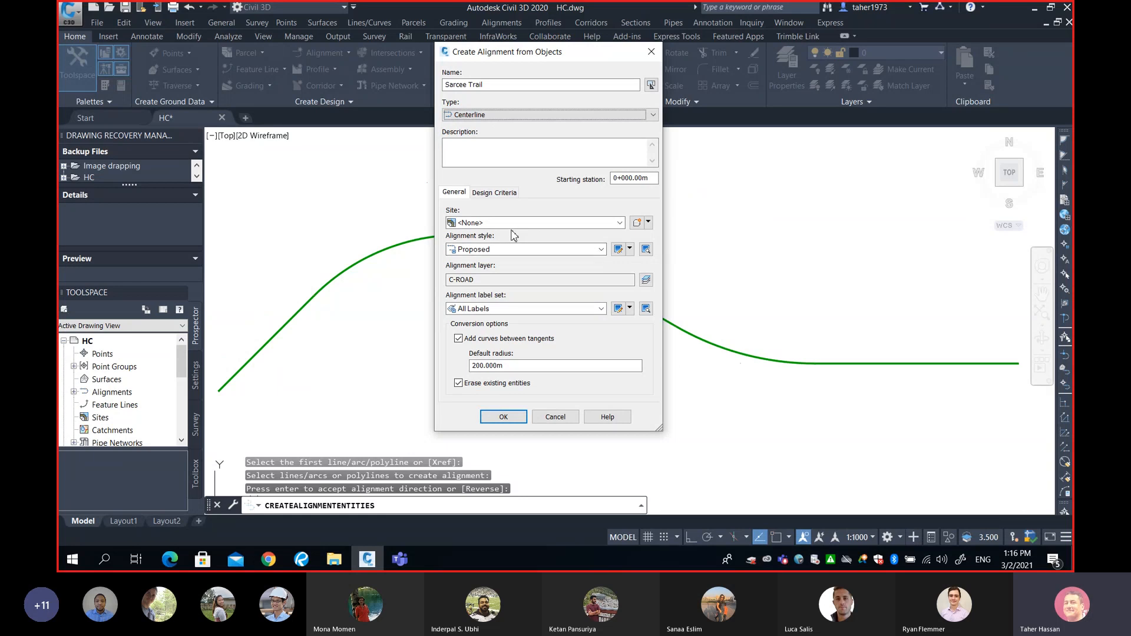
Use Site <None>, Proposed style, Major and Minor only labels, no tangent curves, and confirm.
left_click(466, 223)
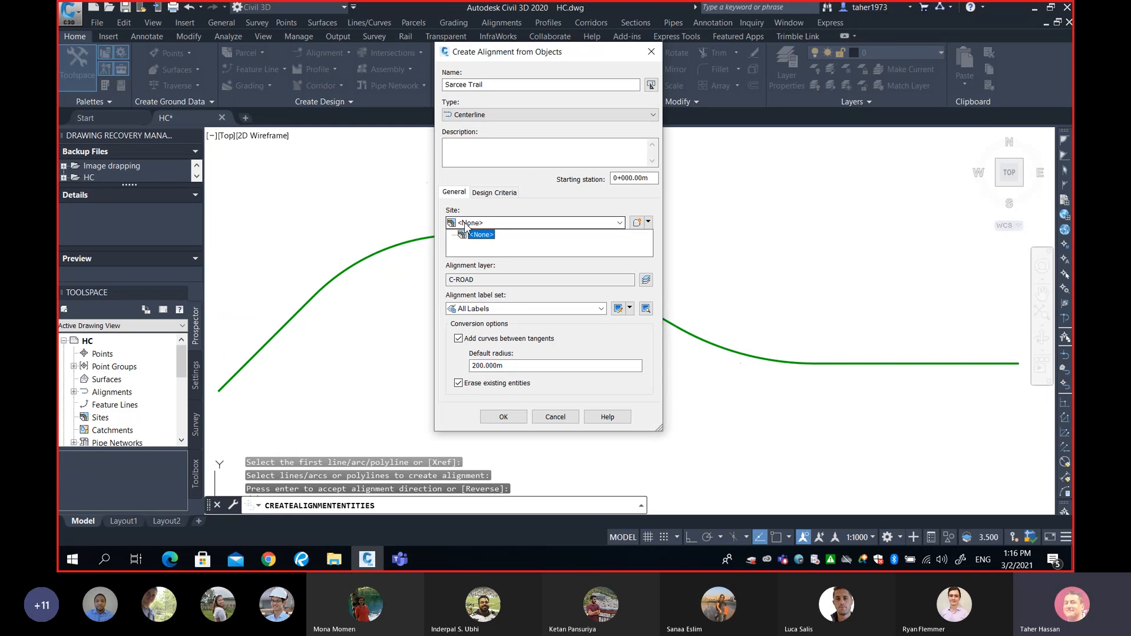
left_click(465, 224)
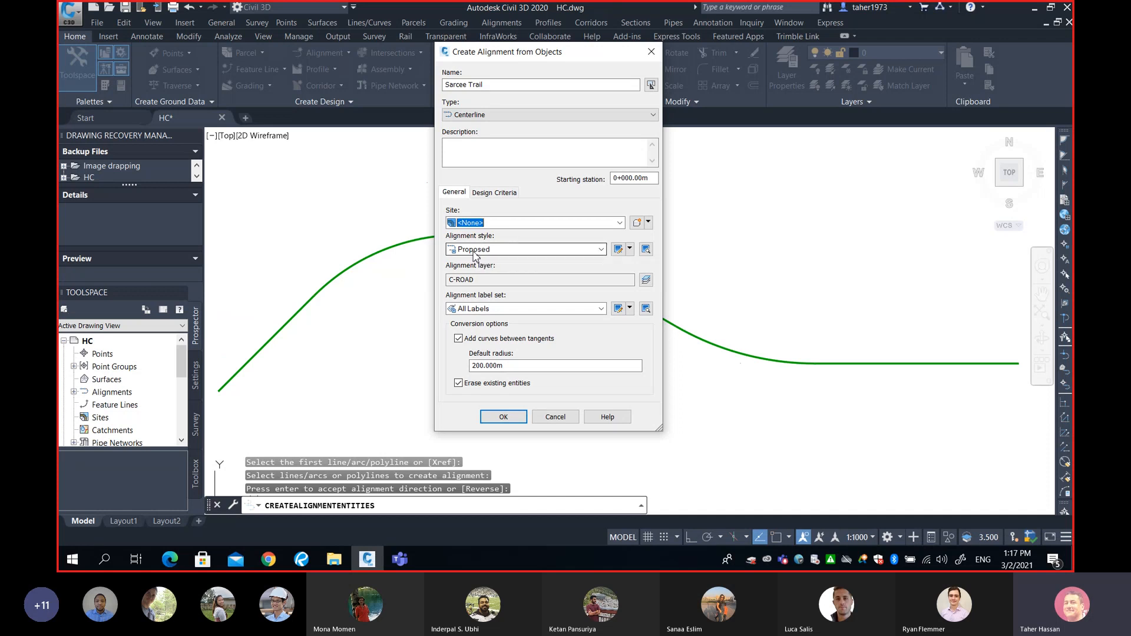
left_click(493, 250)
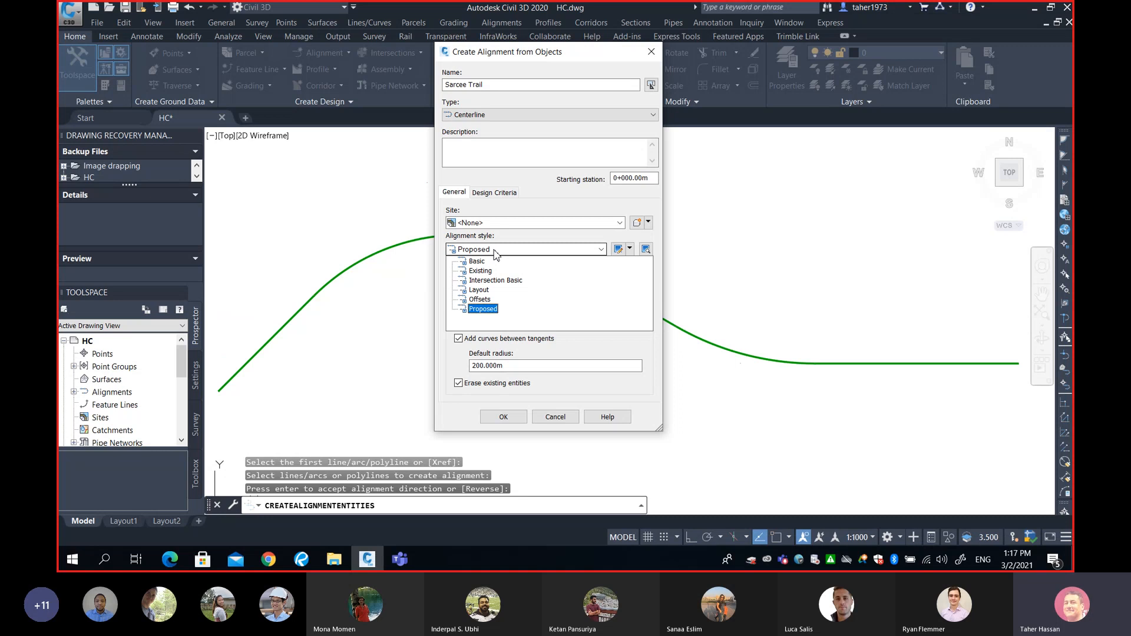
left_click(483, 309)
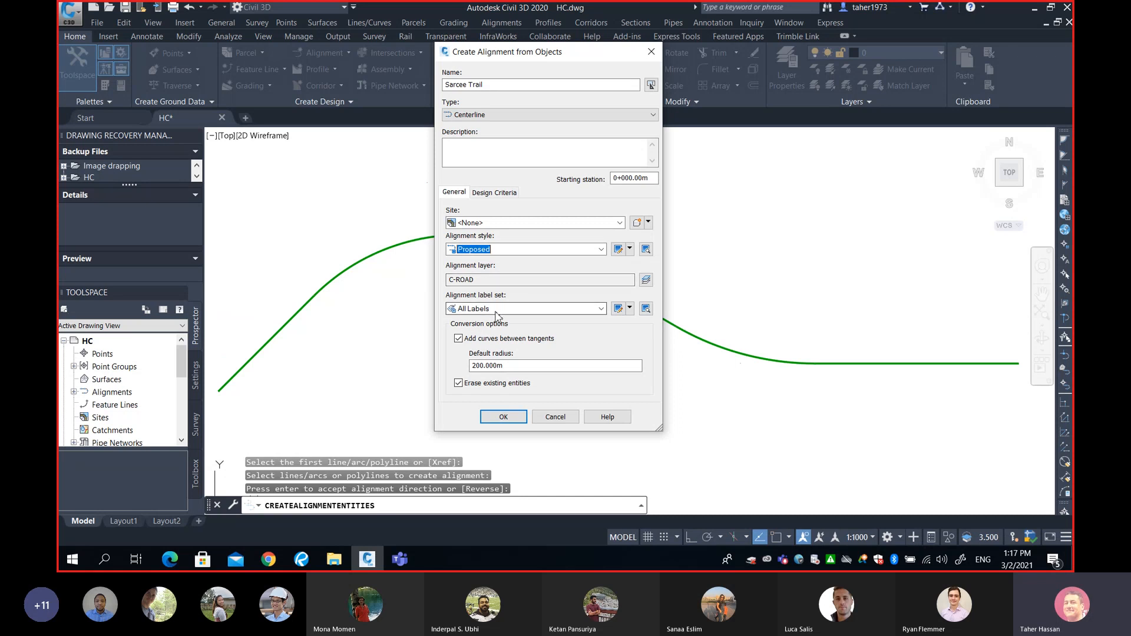
left_click(493, 311)
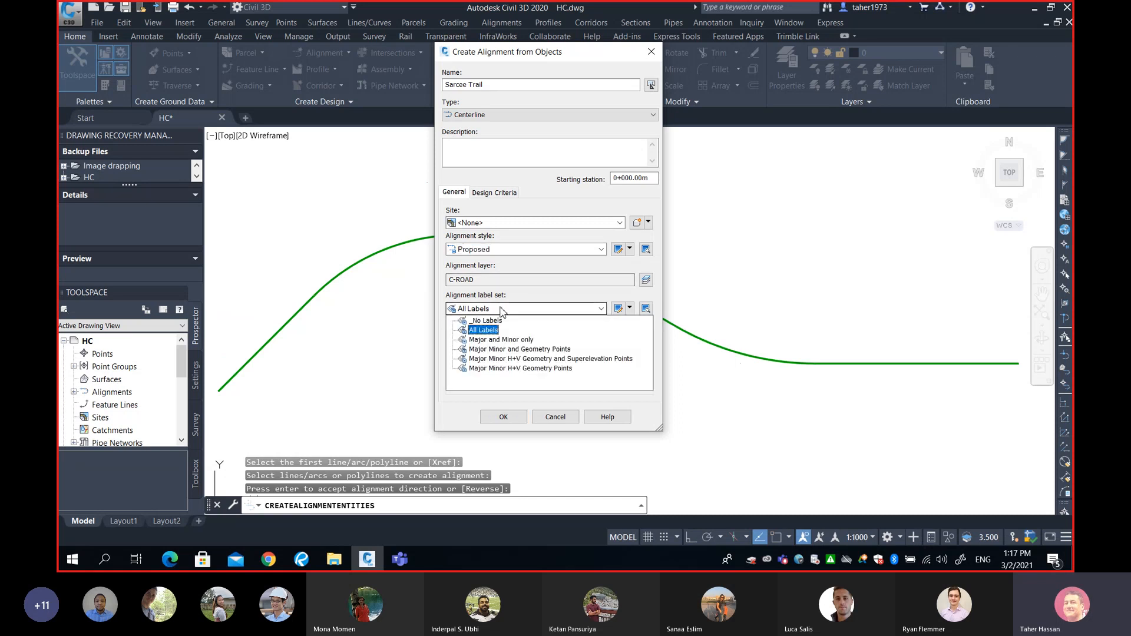
left_click(499, 340)
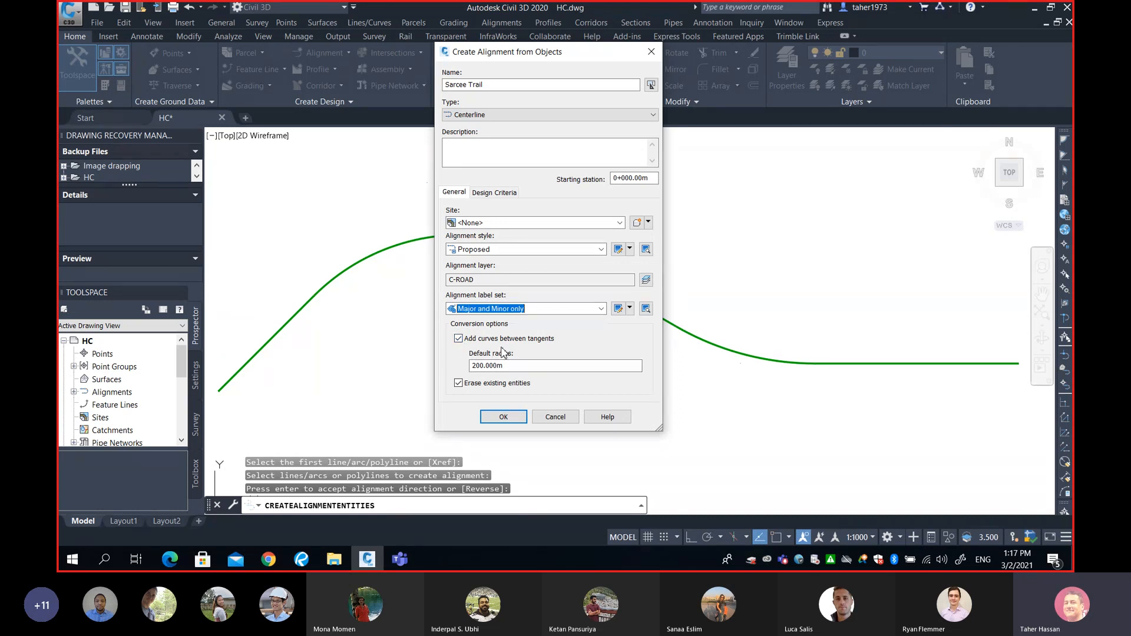
left_click(459, 339)
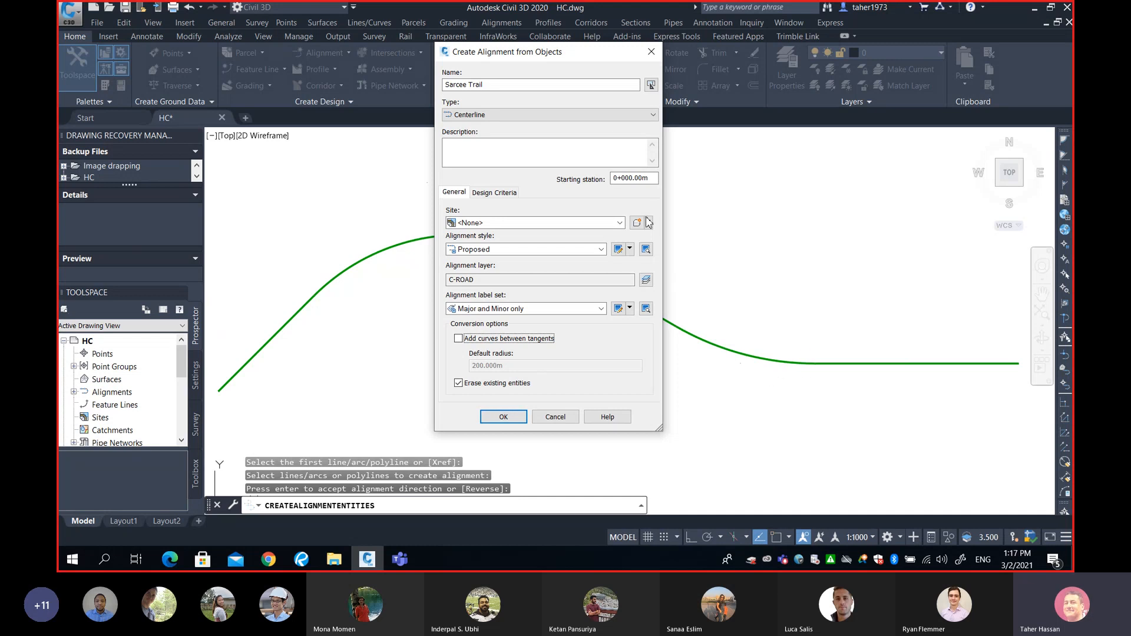
left_click(496, 82)
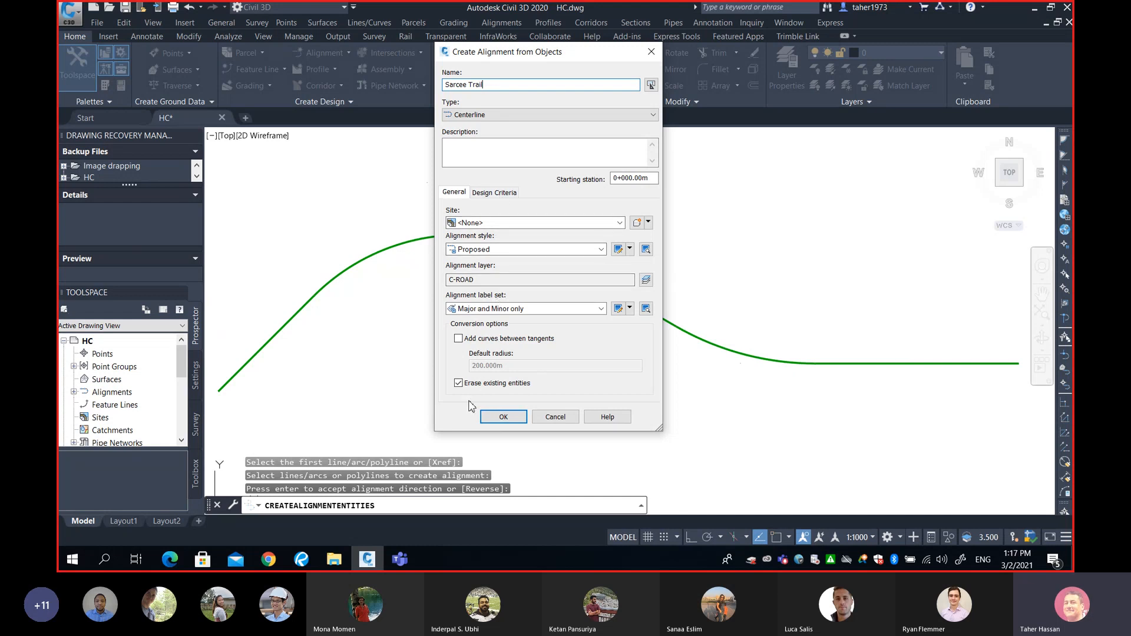
left_click(510, 416)
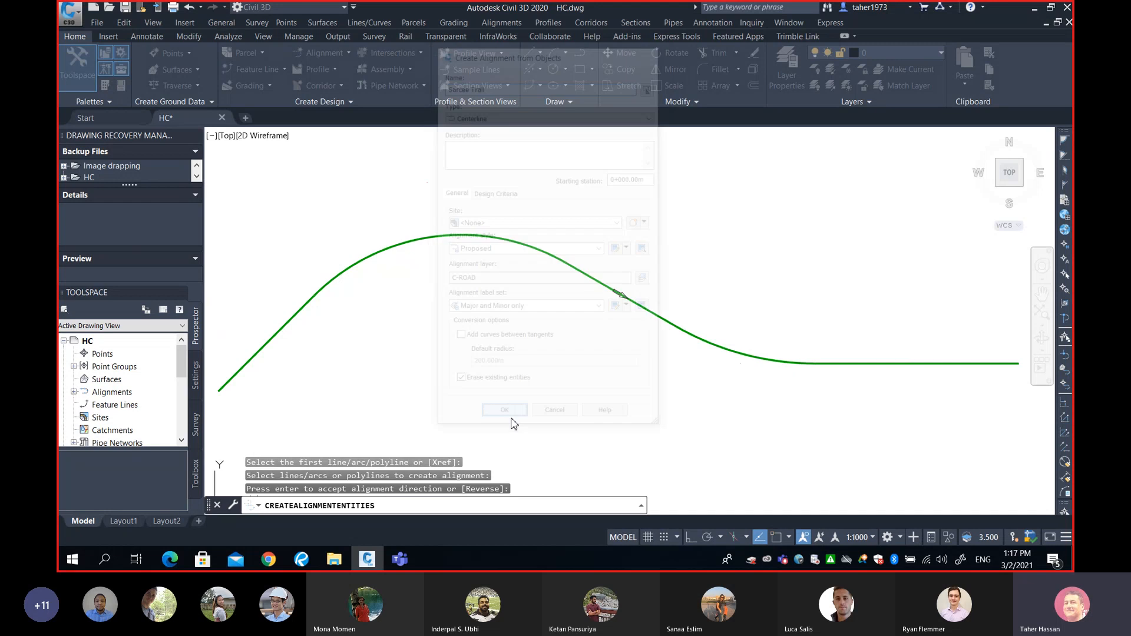
Zoom along Sarcee Trail's 20 m station labels (0+000, 0+020…) and select the label group.
mouse_move(401, 357)
middle_mouse_down()
mouse_move(389, 356)
mouse_move(565, 346)
middle_mouse_up()
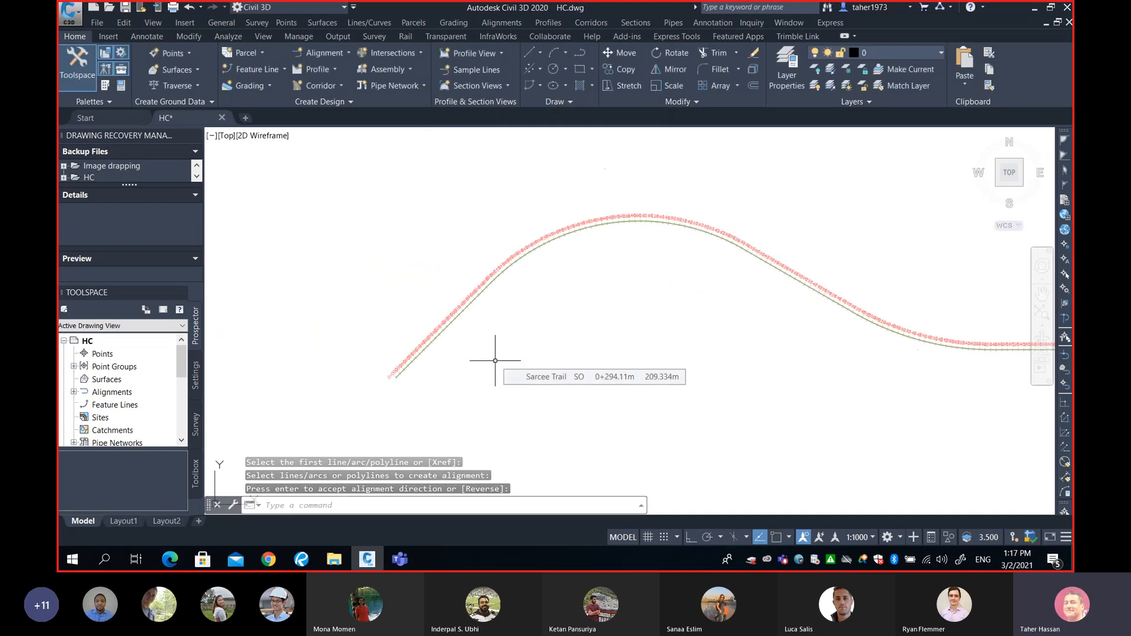
scroll(409, 372, "up", 2)
scroll(410, 372, "up", 3)
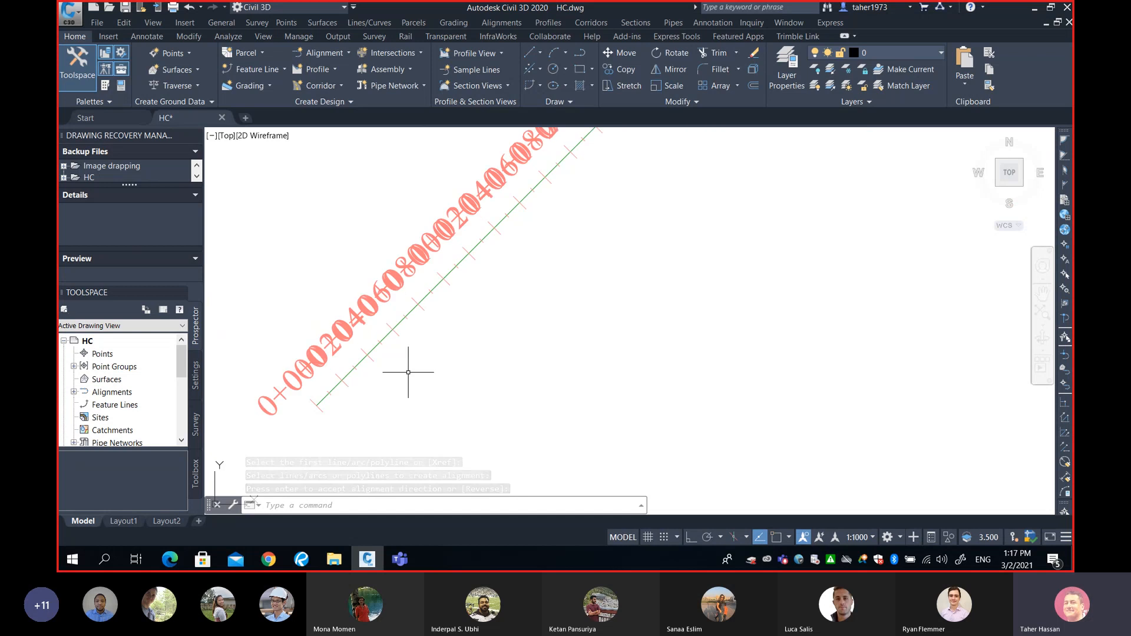
middle_click_drag(397, 361, 547, 355)
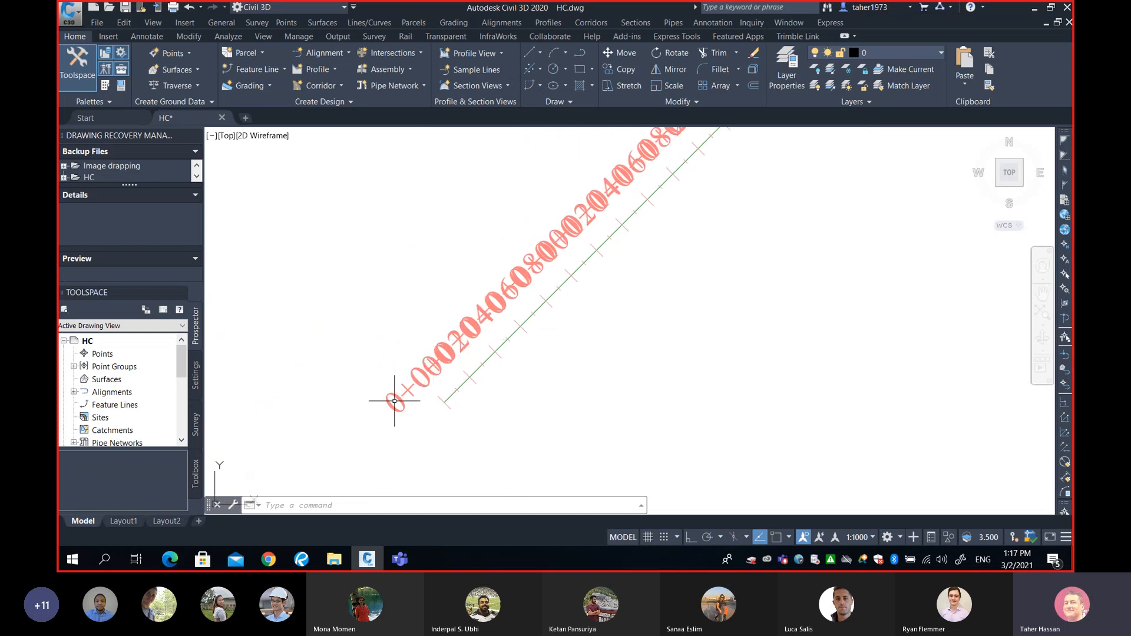
middle_click_drag(518, 289, 458, 315)
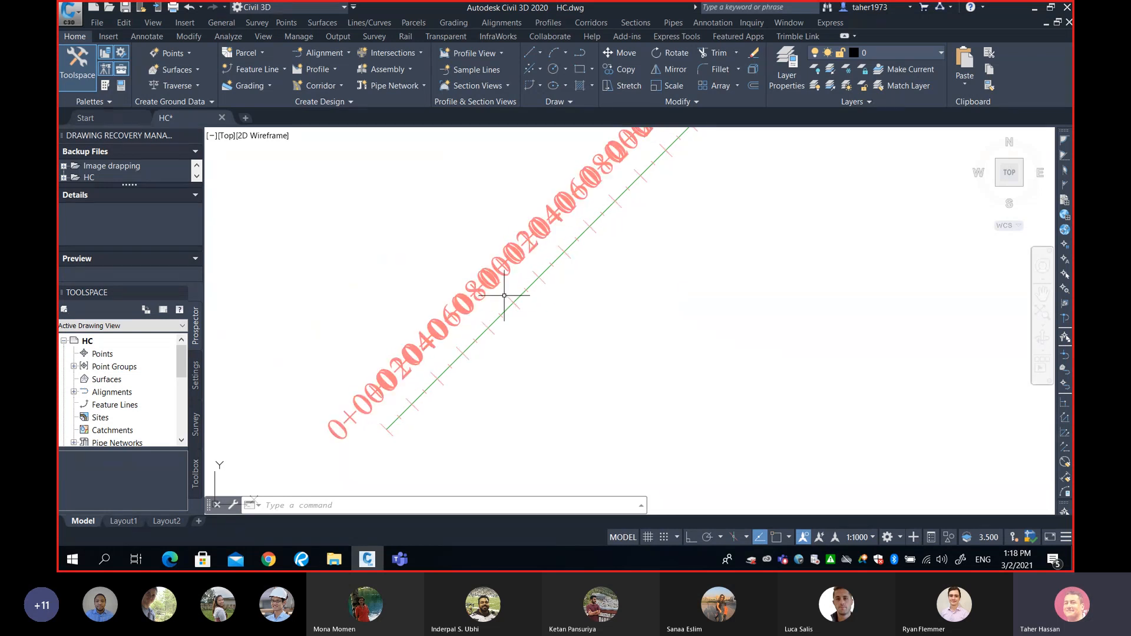
scroll(513, 283, "down", 2)
scroll(449, 363, "up", 2)
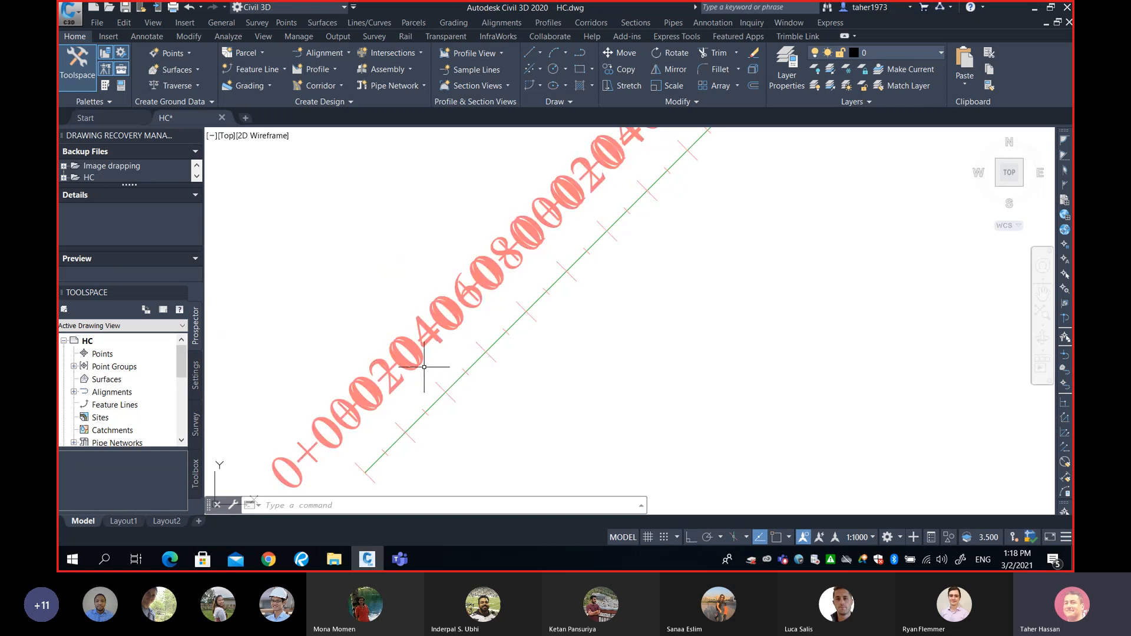
mouse_move(424, 367)
scroll(492, 316, "down", 2)
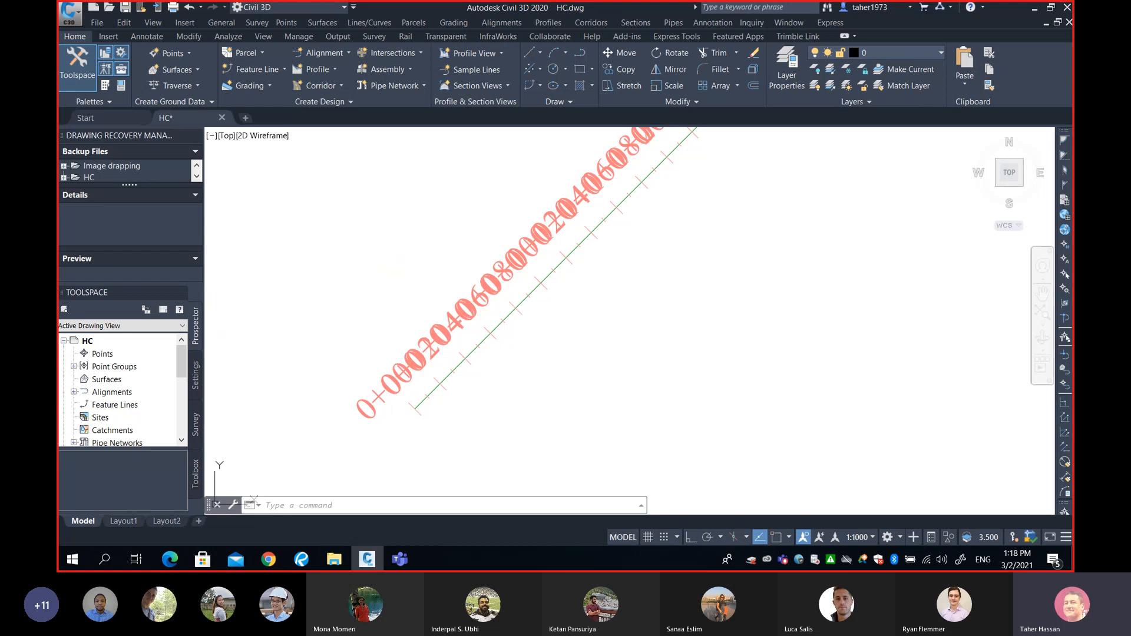
left_click(471, 306)
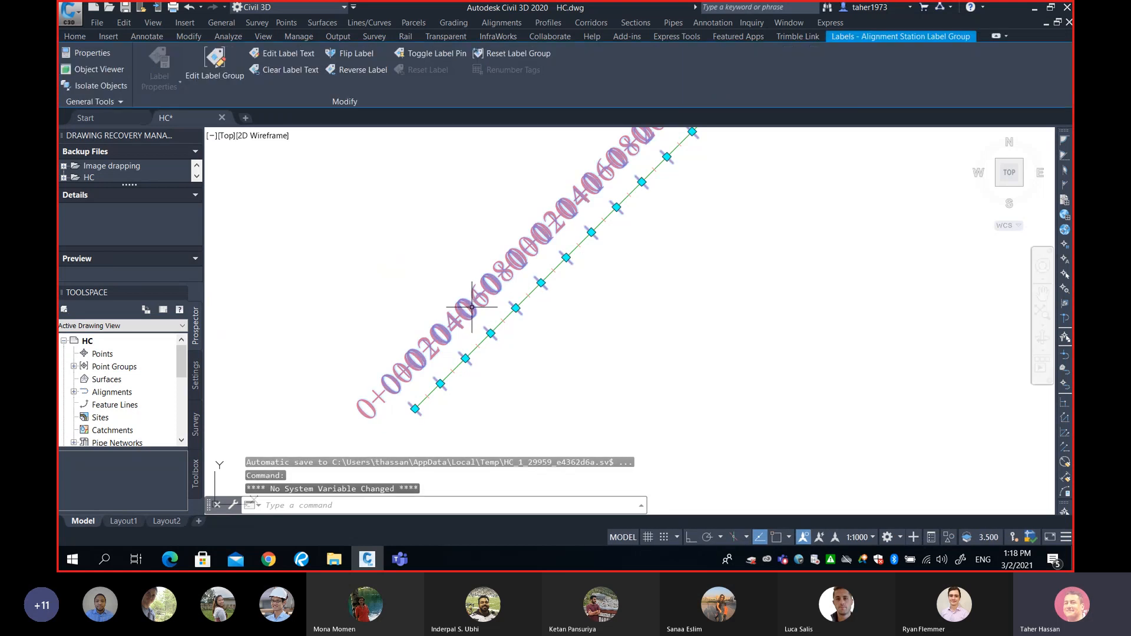
Open Edit Alignment Labels for the selected Sarcee Trail station labels.
right_click(474, 305)
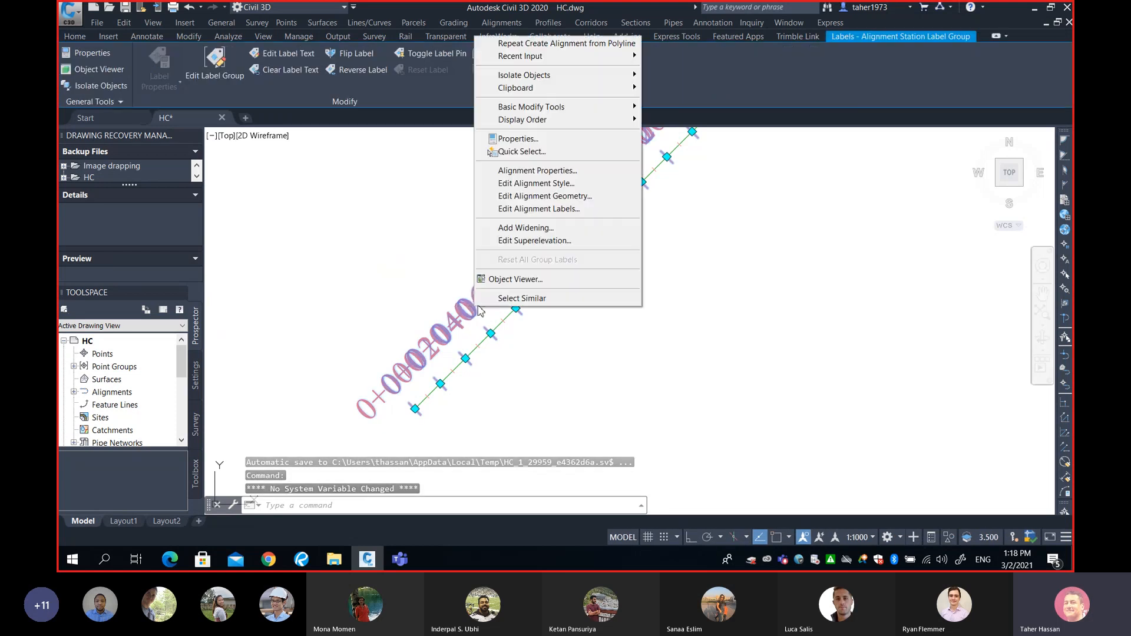
left_click(547, 210)
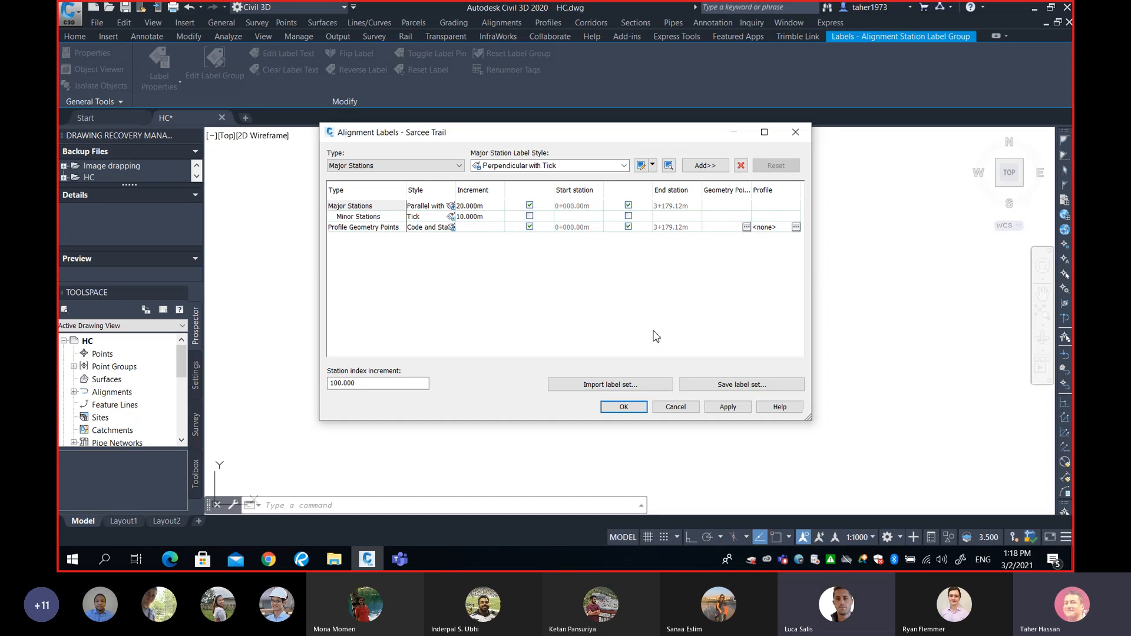
Change the Major Stations increment to 100 and Minor Stations to 50, and apply.
left_click(494, 208)
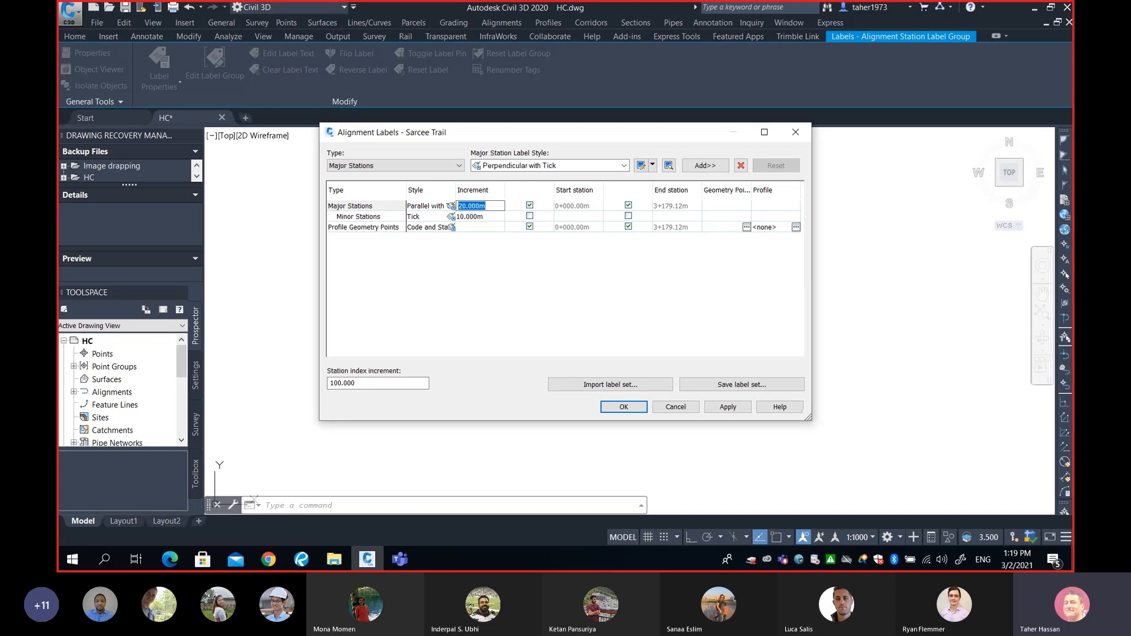
type("100")
left_click(496, 218)
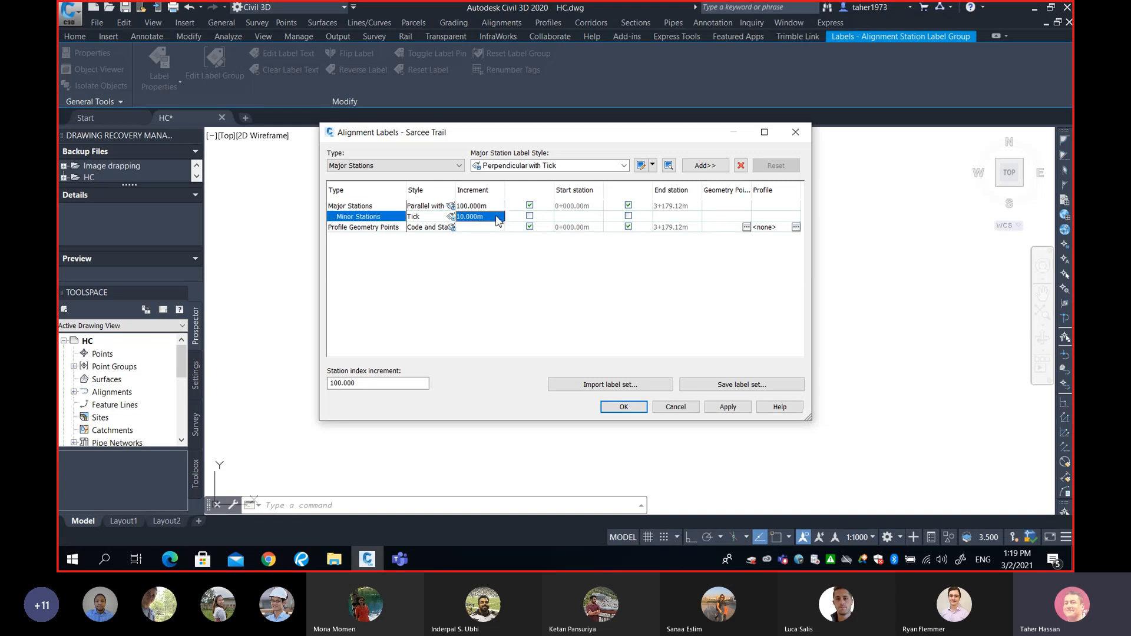
left_click(497, 217)
type("50")
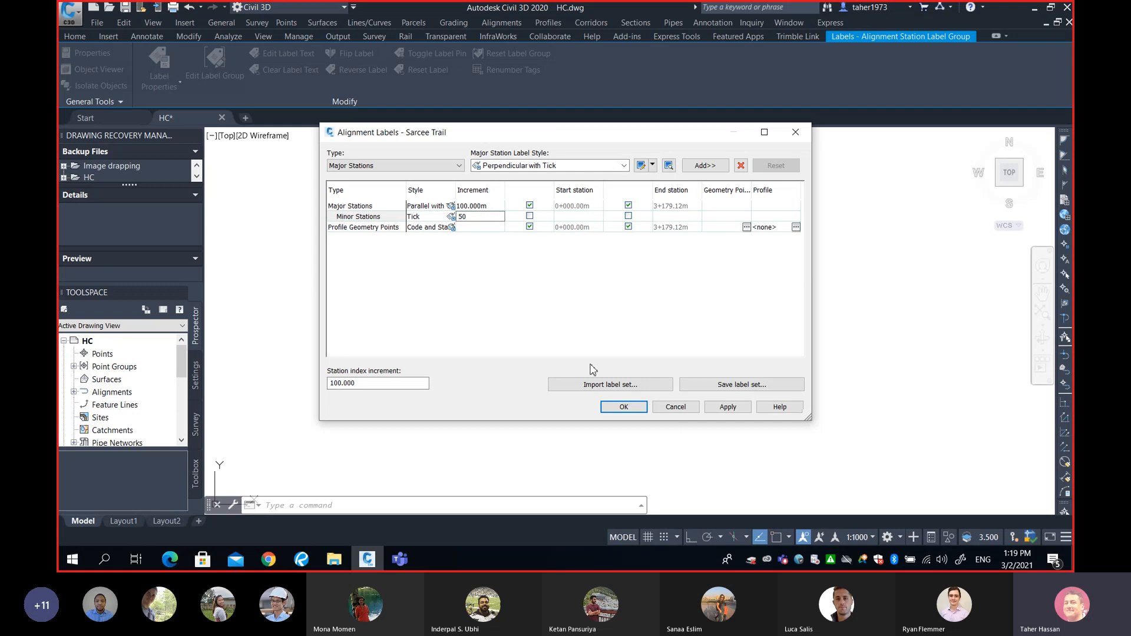
left_click(637, 408)
left_click(624, 407)
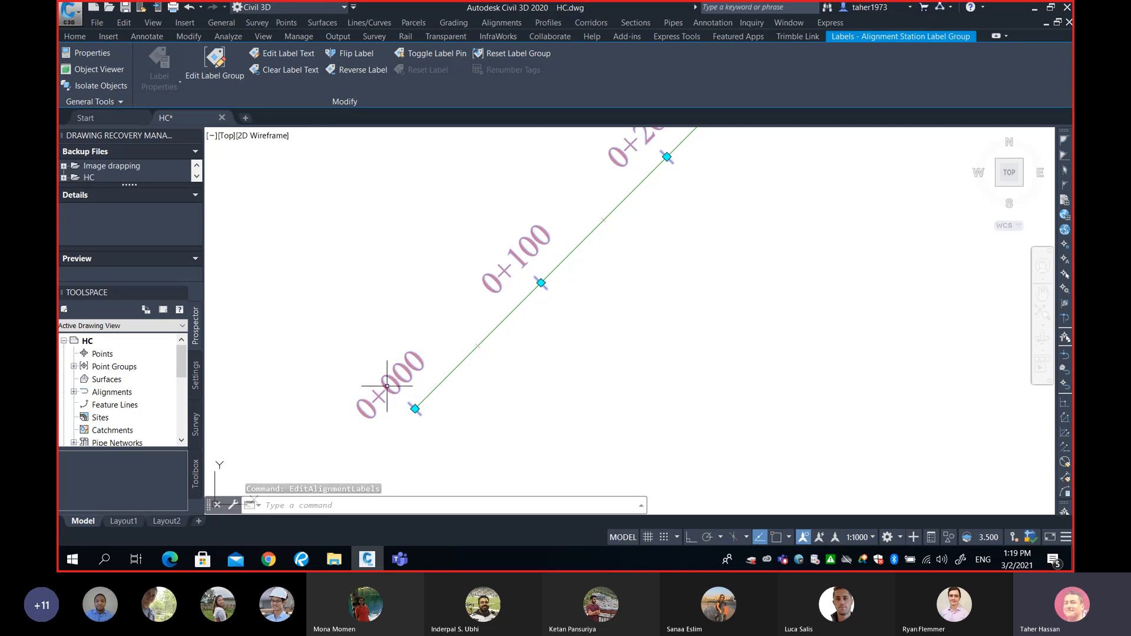
Deselect the labels and pan along Sarcee Trail to check labels from 0+000 to 1+800.
scroll(412, 402, "up", 3)
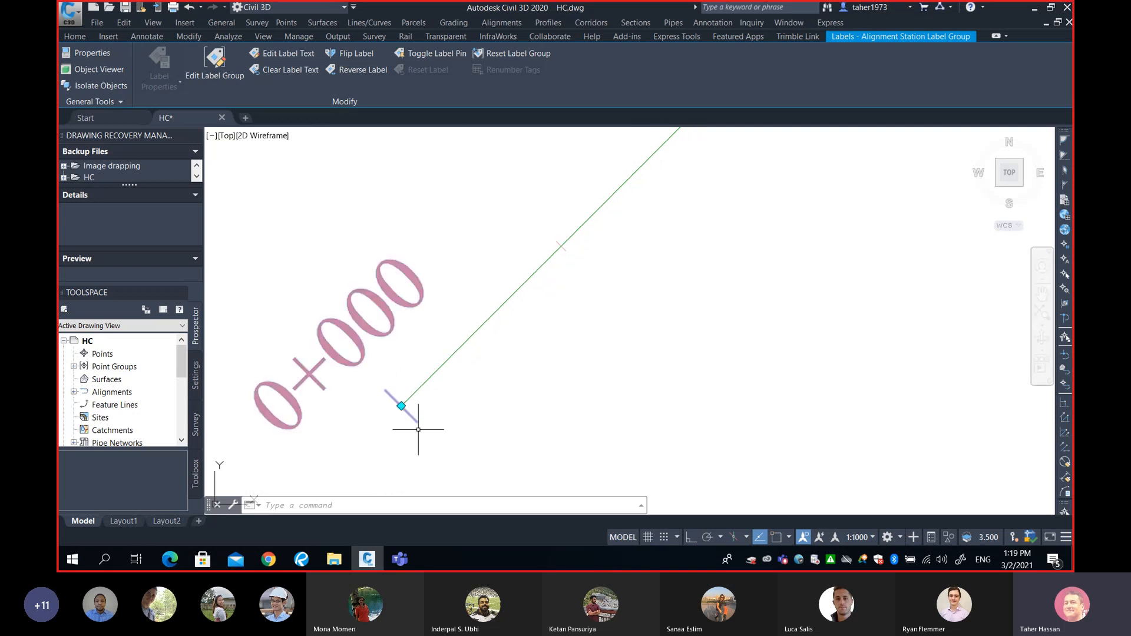
scroll(476, 321, "down", 2)
scroll(475, 321, "down", 1)
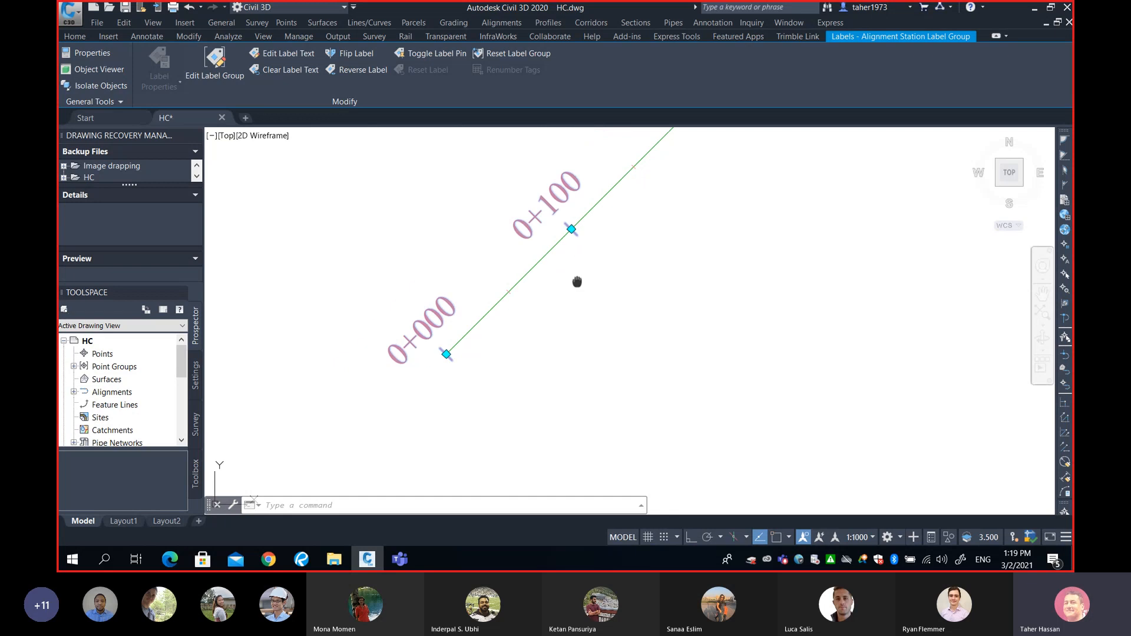
middle_click_drag(577, 281, 545, 321)
scroll(499, 343, "up", 1)
scroll(500, 343, "up", 2)
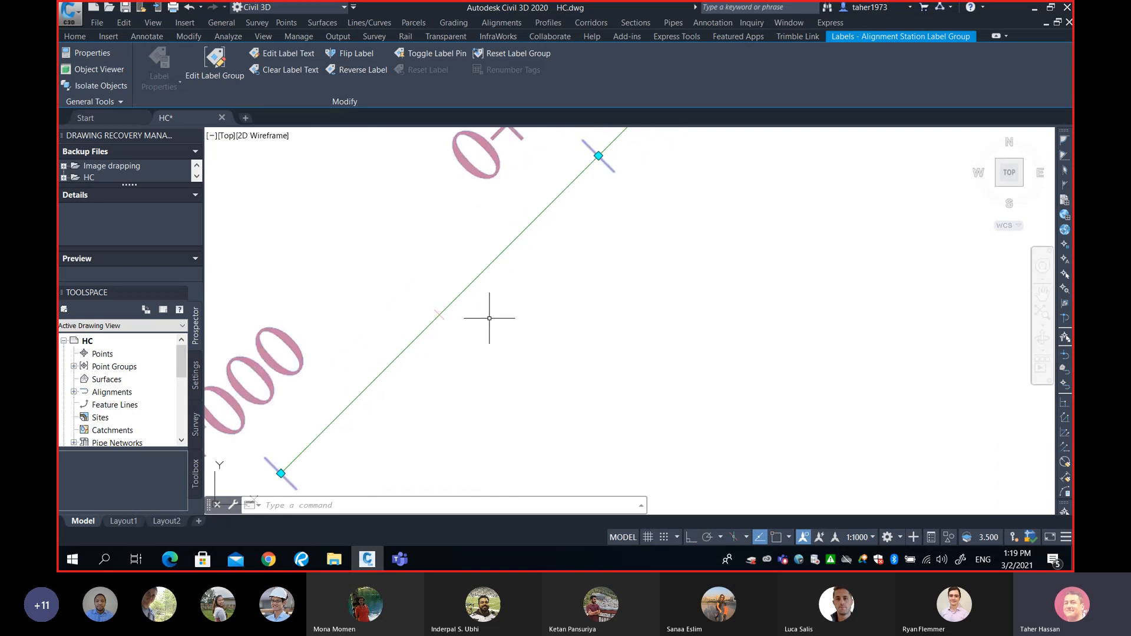
scroll(475, 277, "up", 3)
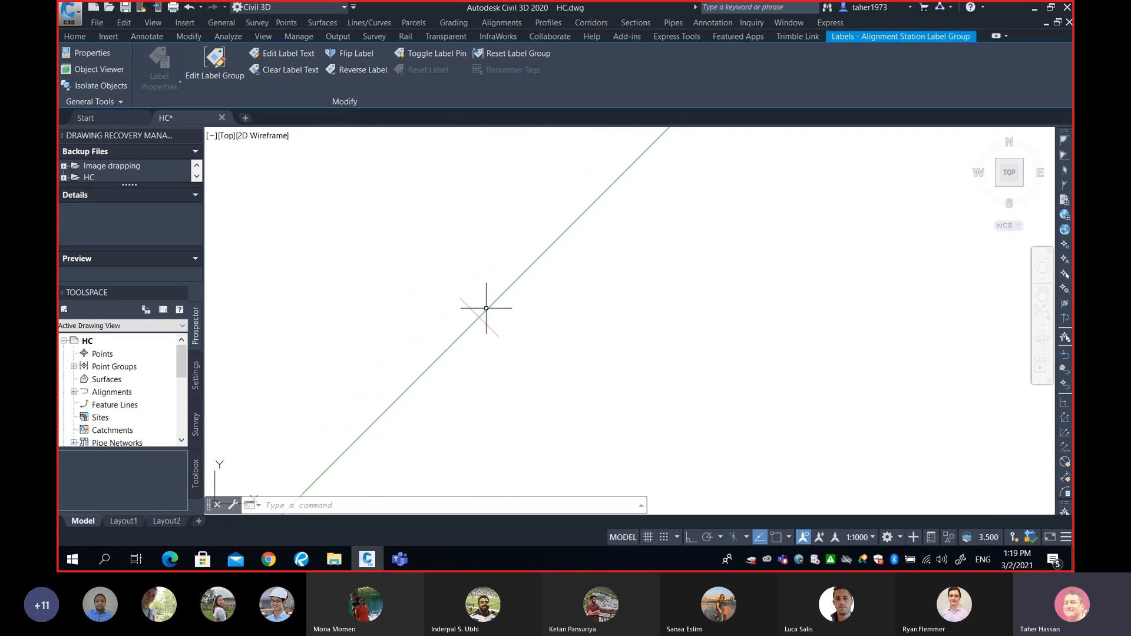
scroll(518, 298, "down", 3)
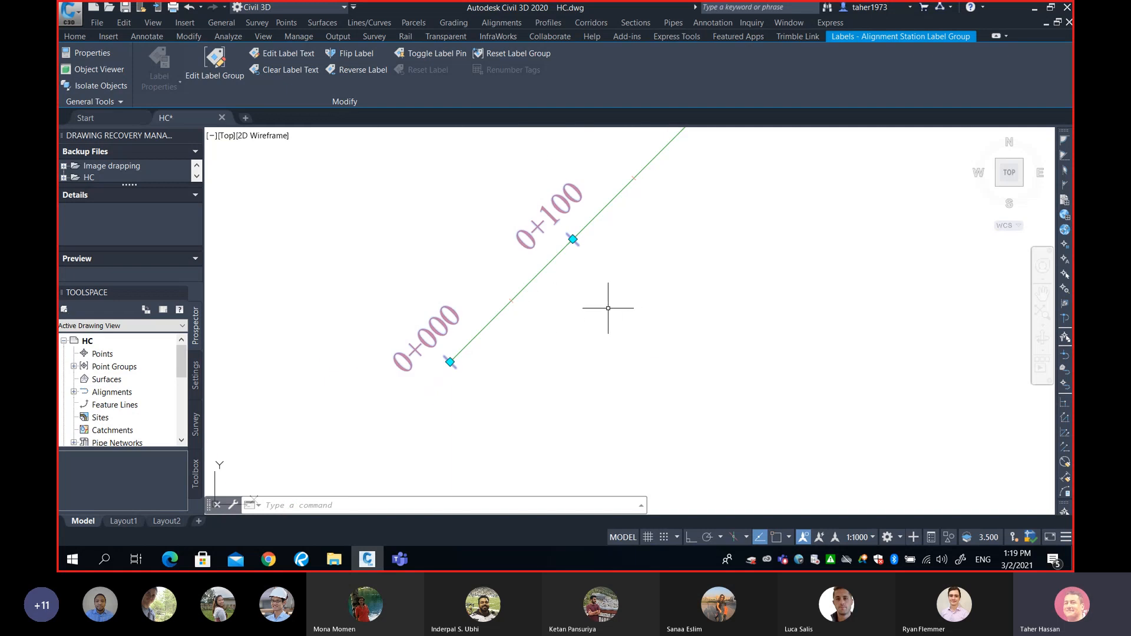
middle_click_drag(652, 318, 502, 324)
scroll(507, 320, "down", 4)
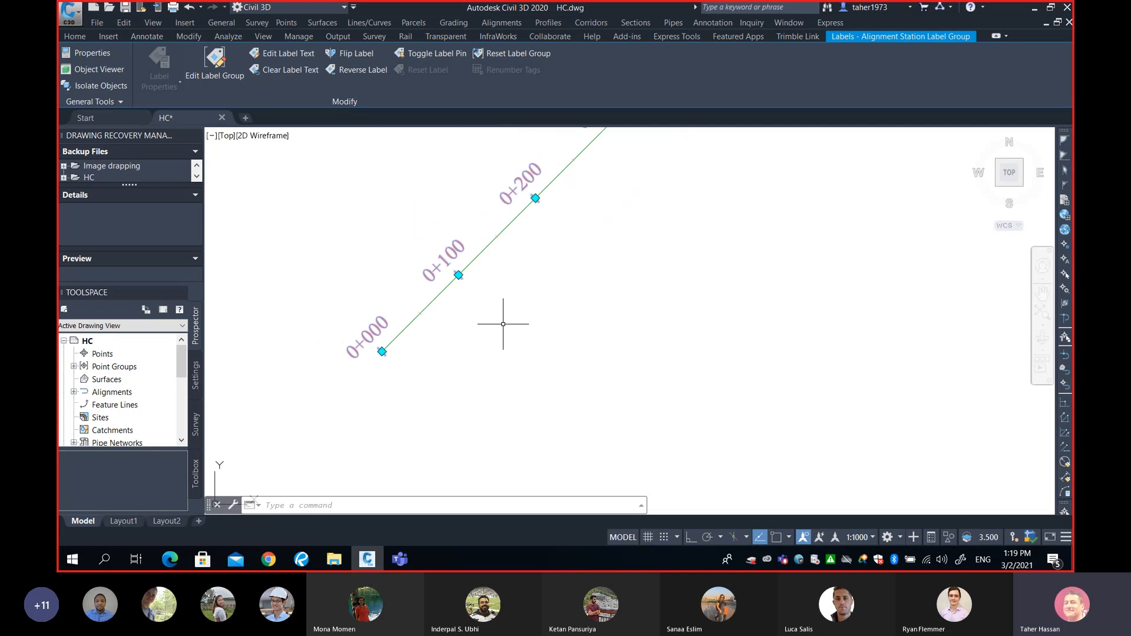
mouse_move(570, 308)
middle_mouse_down()
mouse_move(527, 328)
mouse_move(529, 346)
middle_mouse_up()
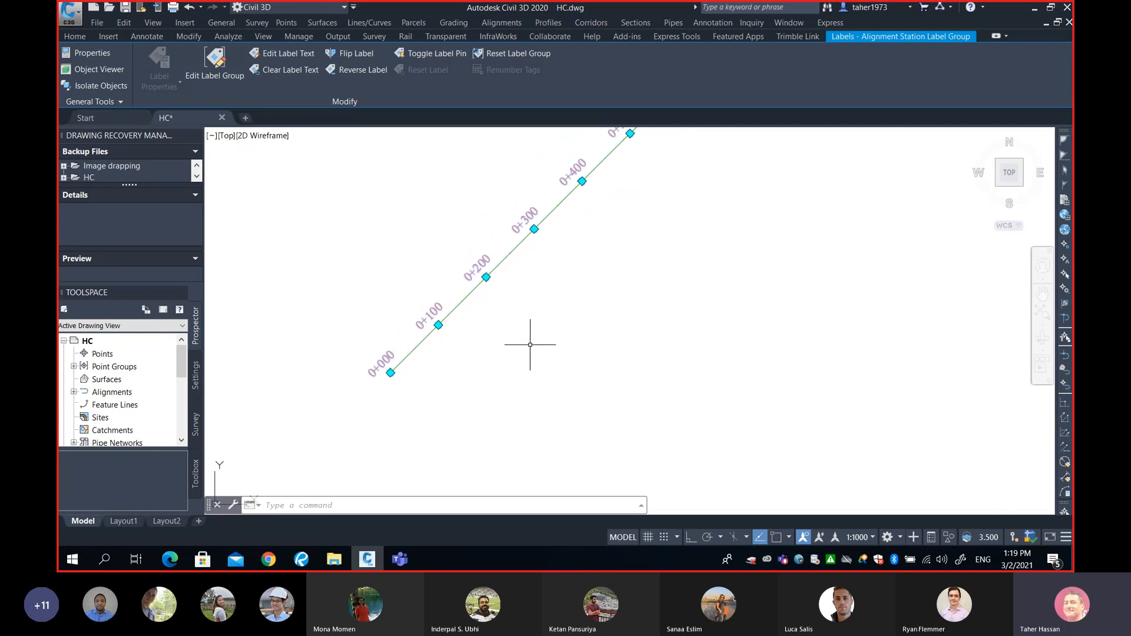
key("Escape")
scroll(508, 335, "down", 4)
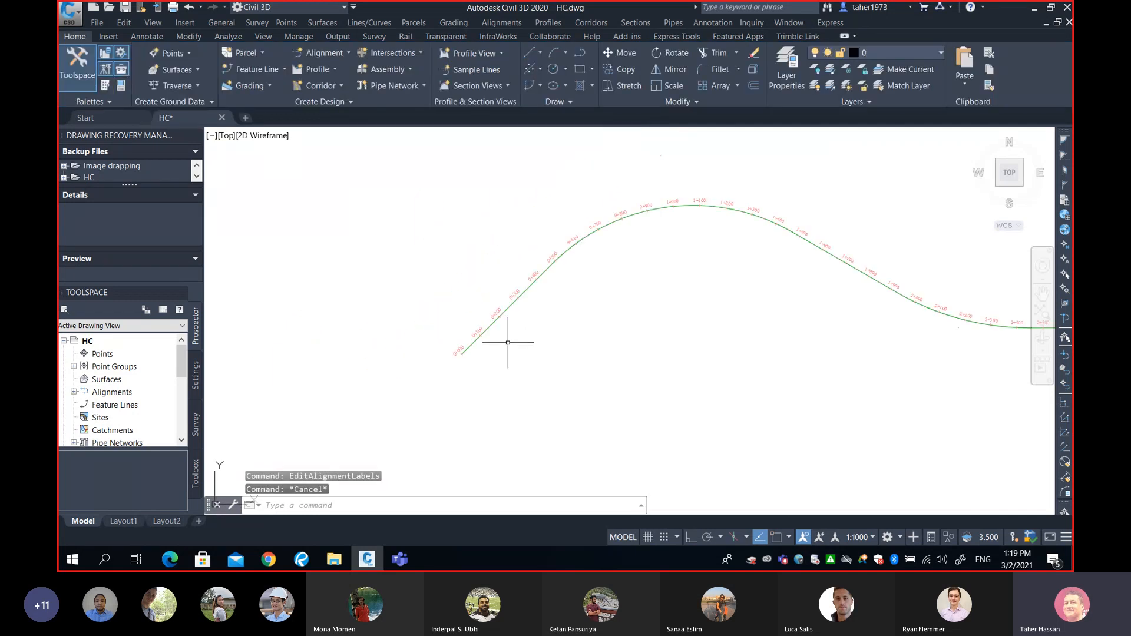
mouse_move(573, 300)
middle_mouse_down()
mouse_move(494, 318)
mouse_move(497, 308)
middle_mouse_up()
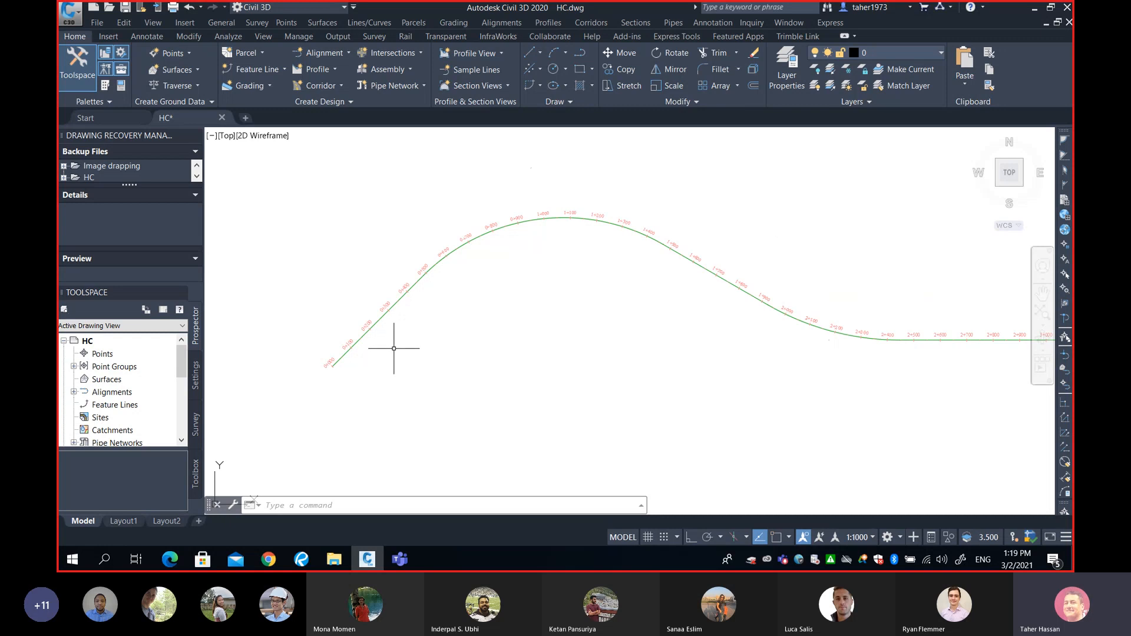
scroll(433, 319, "up", 5)
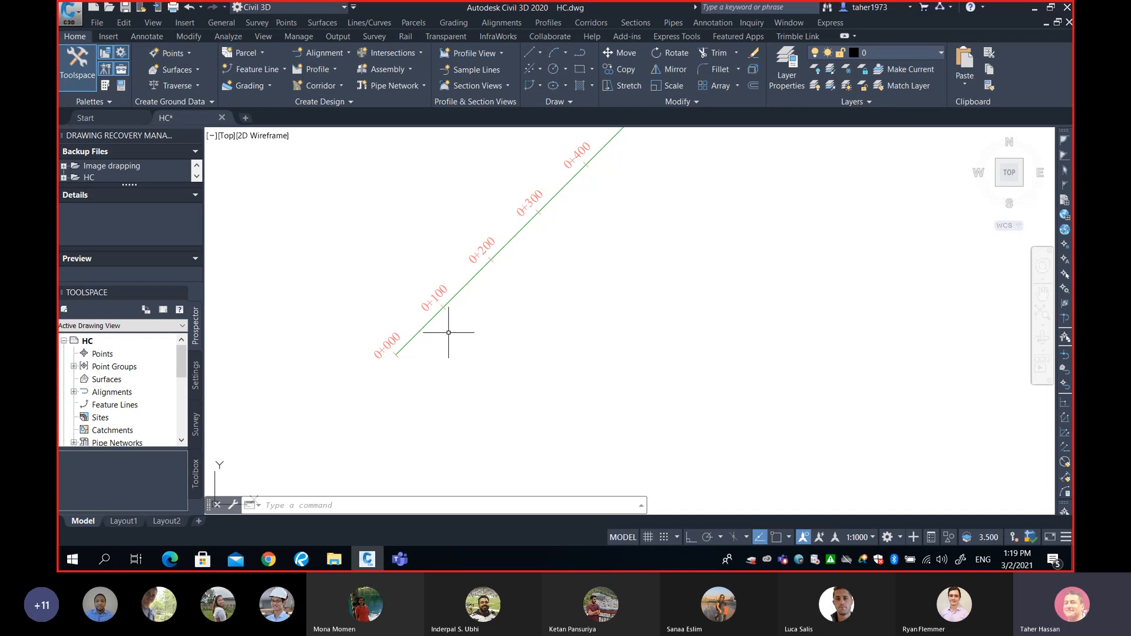
mouse_move(581, 224)
mouse_move(577, 285)
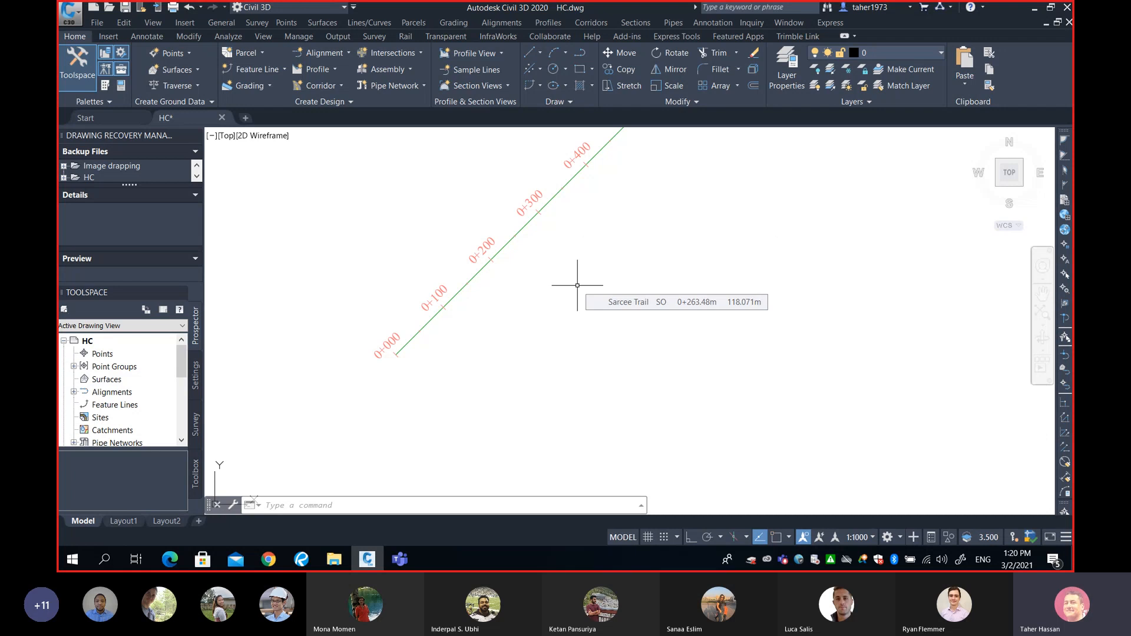
scroll(566, 289, "down", 3)
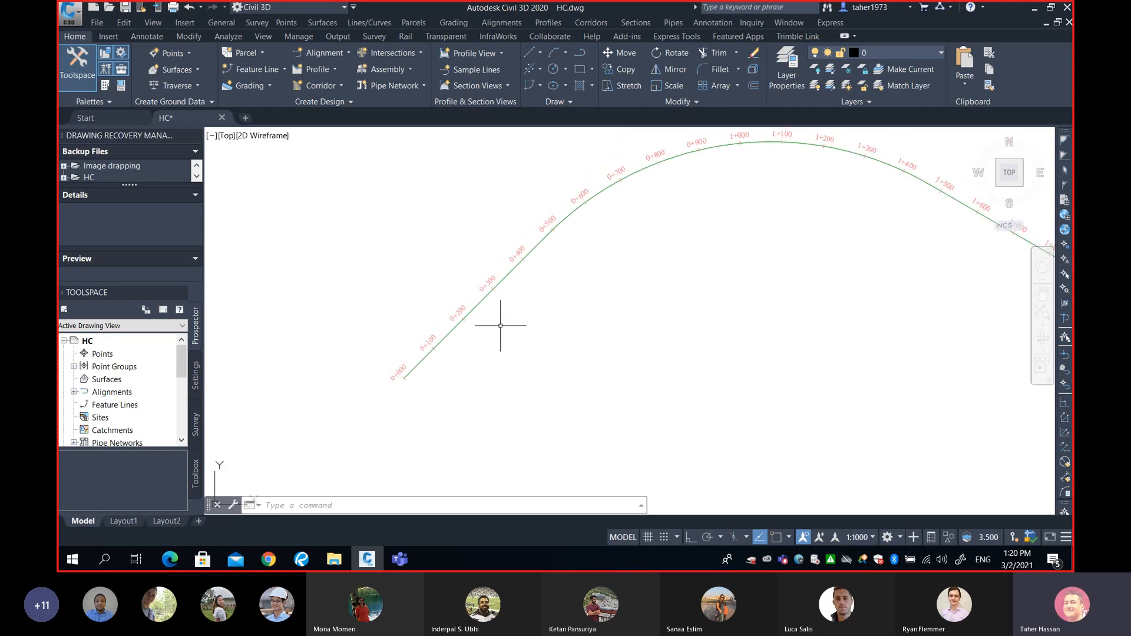
mouse_move(612, 338)
middle_click_drag(601, 288, 560, 302)
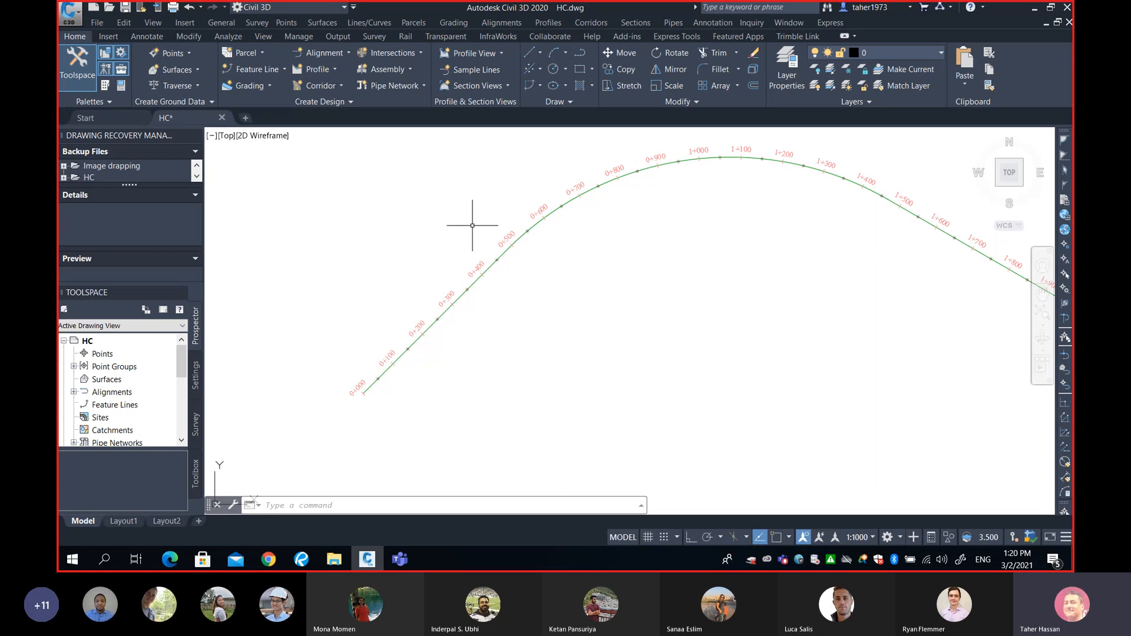
Show the Create Points - Alignments submenu under the Points menu.
left_click(286, 23)
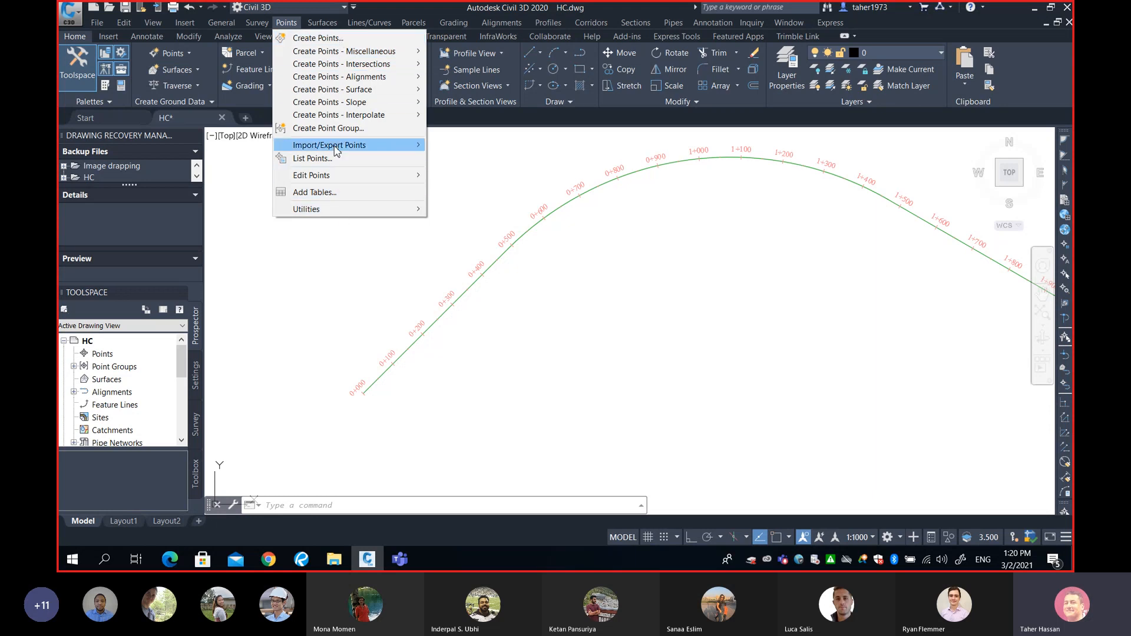
mouse_move(346, 149)
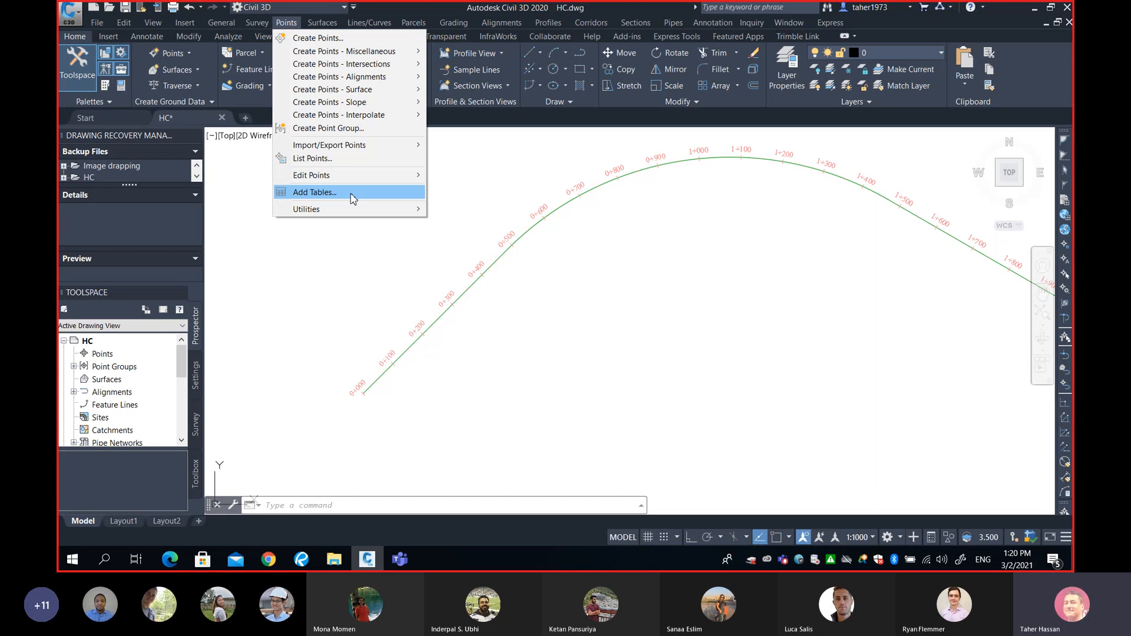
mouse_move(357, 82)
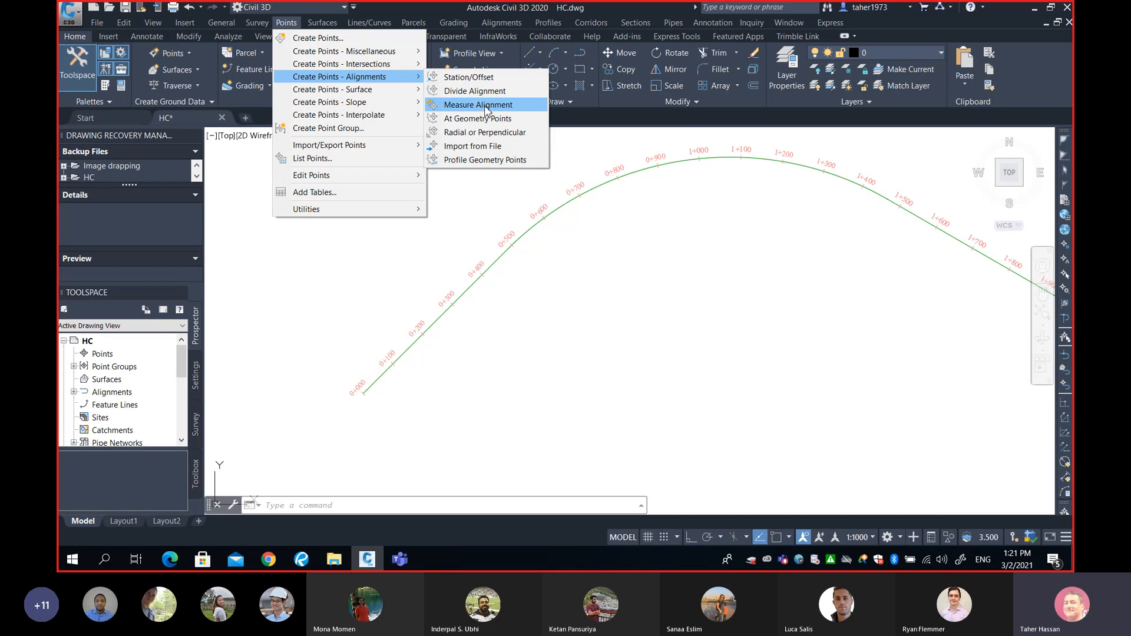
Start Station/Offset (measure alignment), pick Sarcee Trail and accept starting station 0+000.00.
left_click(487, 108)
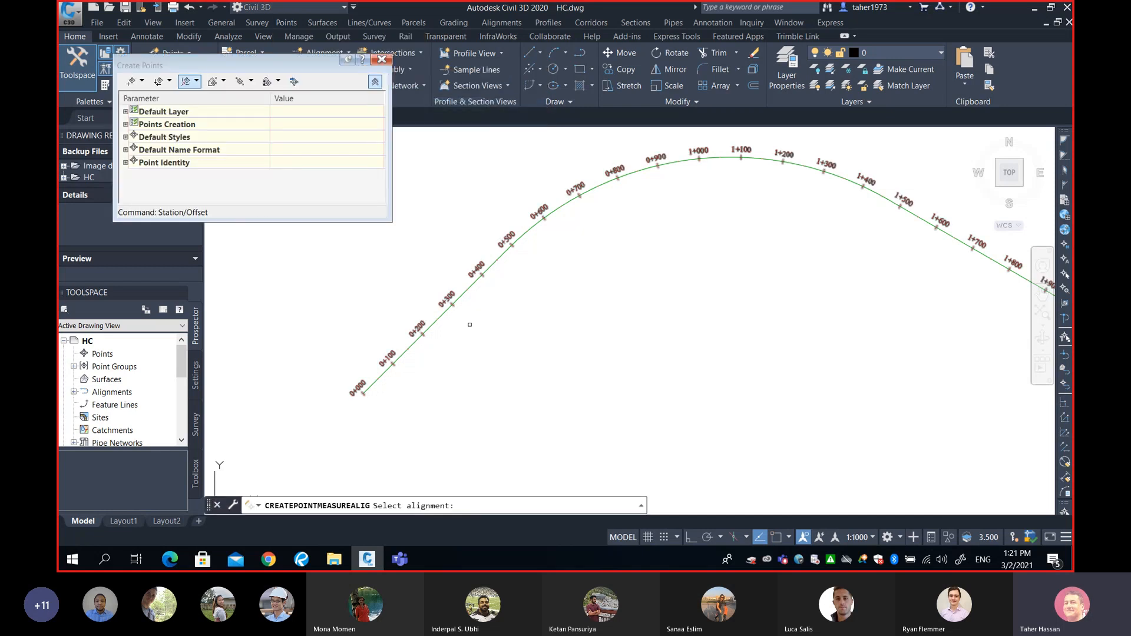
middle_click_drag(479, 323, 584, 305)
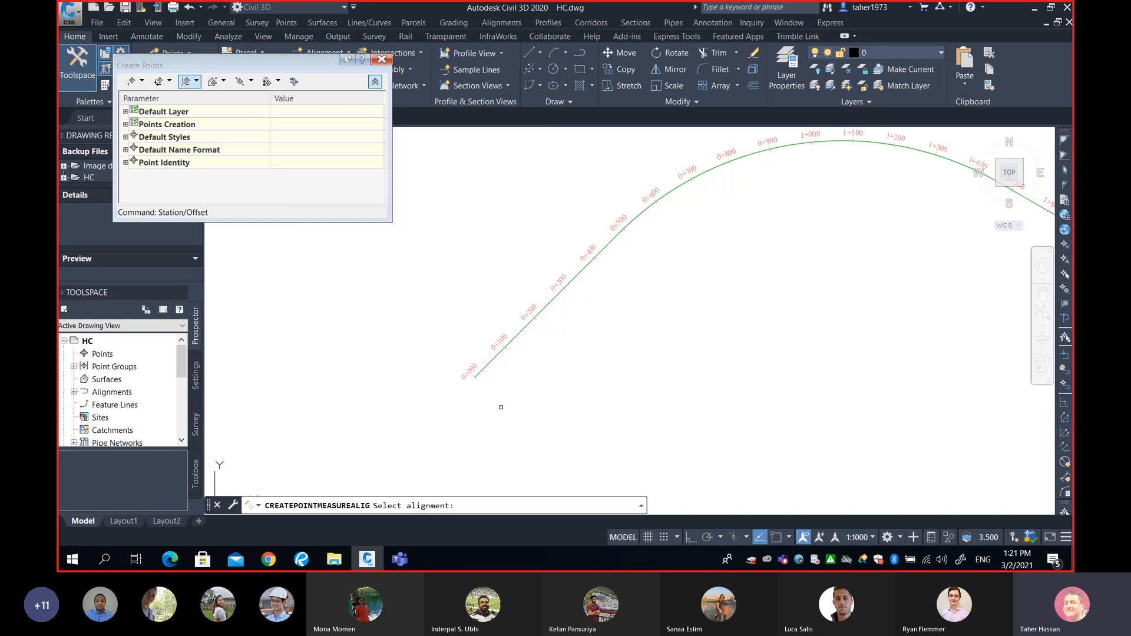
scroll(515, 343, "up", 2)
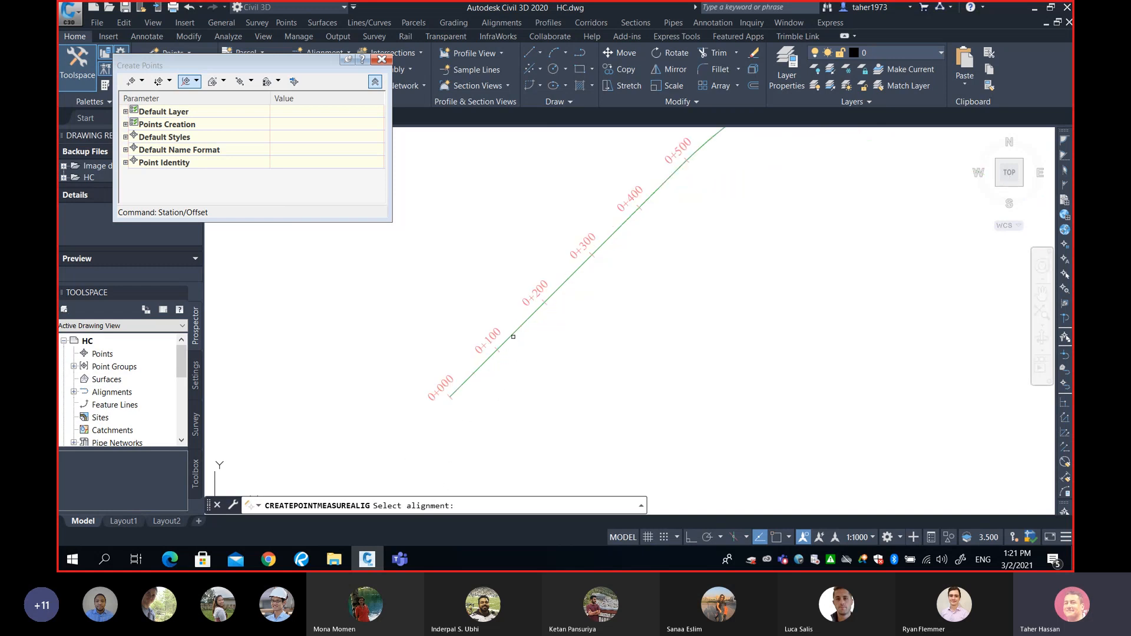
left_click(511, 335)
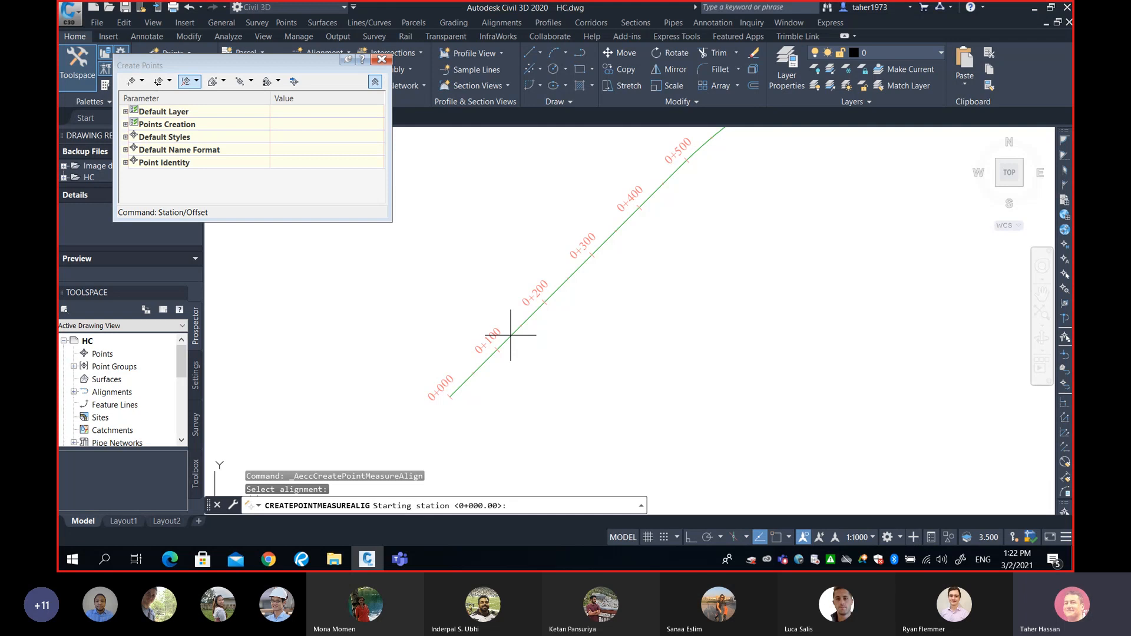
key("Return")
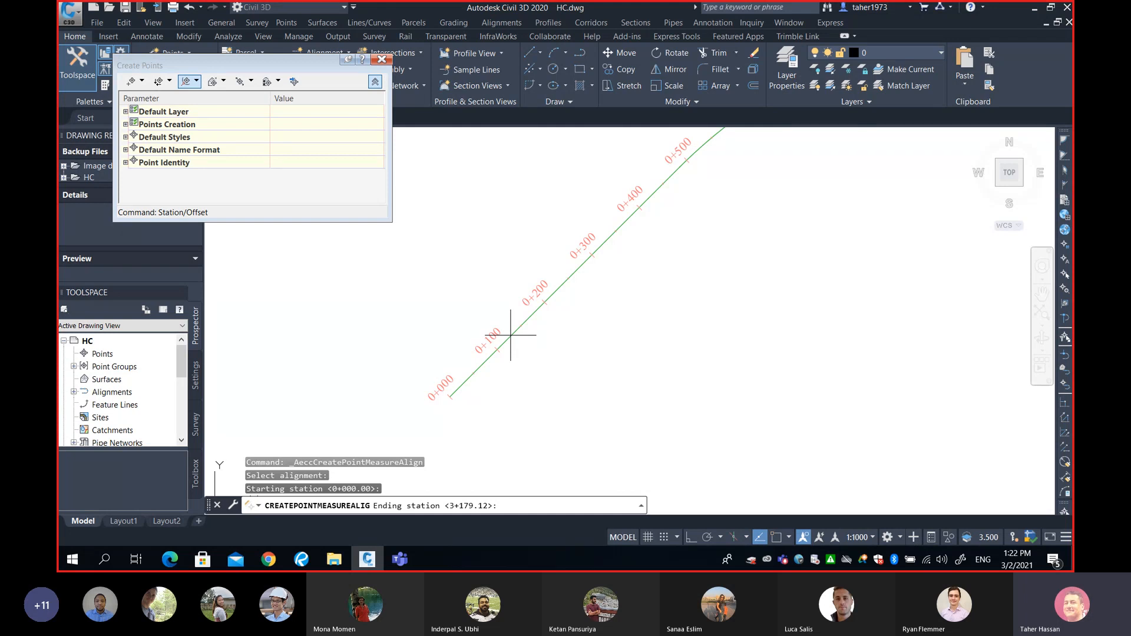
Accept the default ending station 3+179.12.
key("Return")
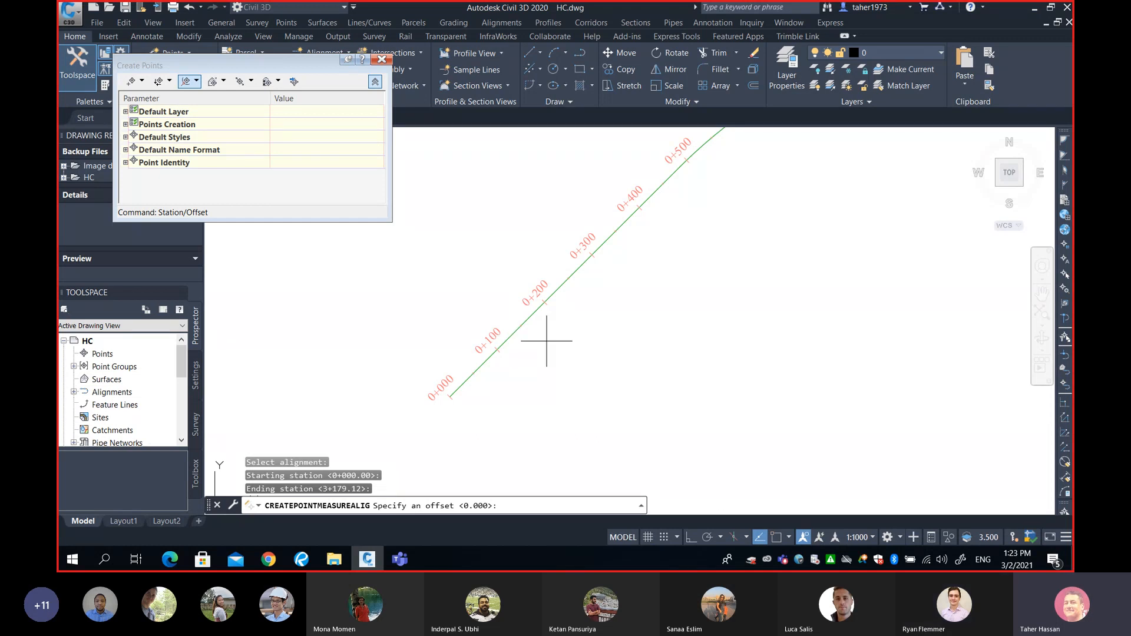
middle_click_drag(523, 343, 494, 374)
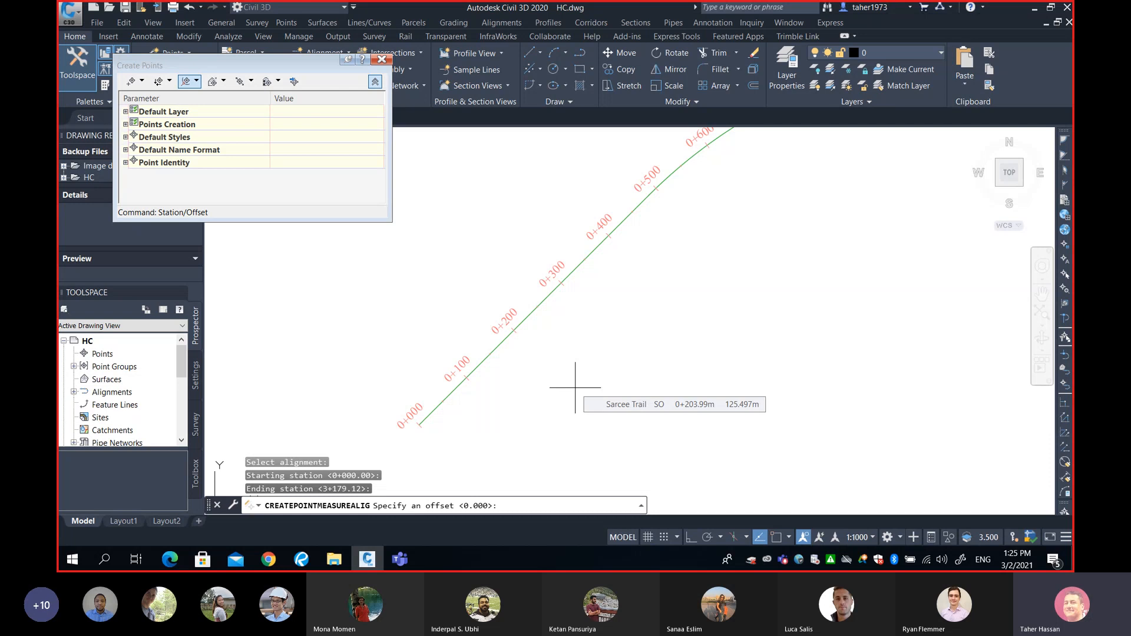
Enter a 20 m offset and a 25 m interval to generate points from 81.
type("20")
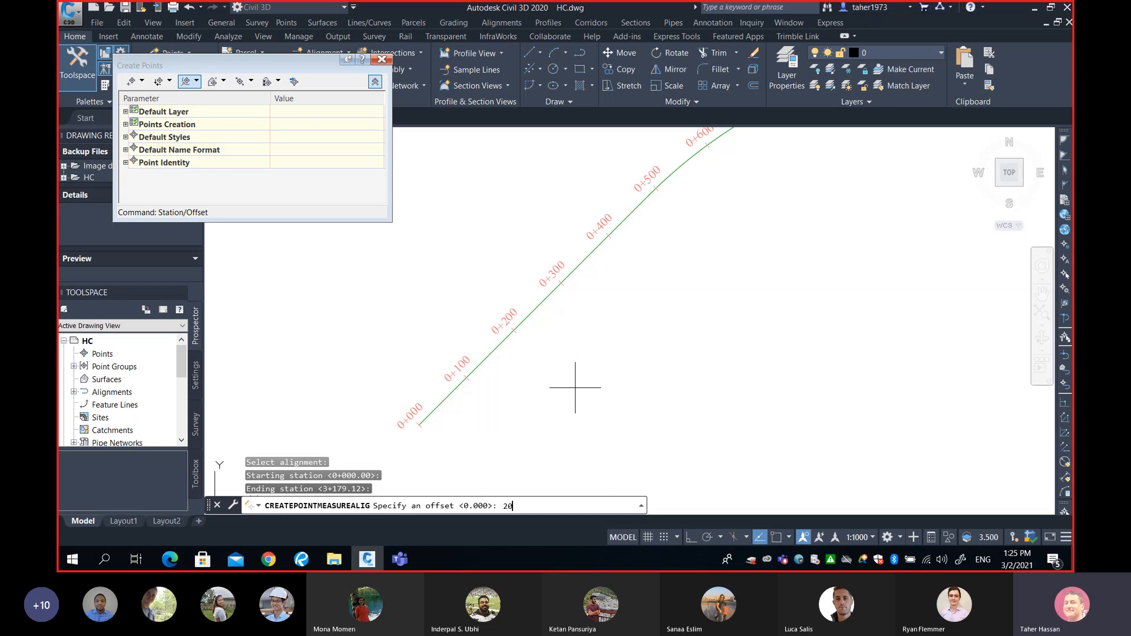
key("Return")
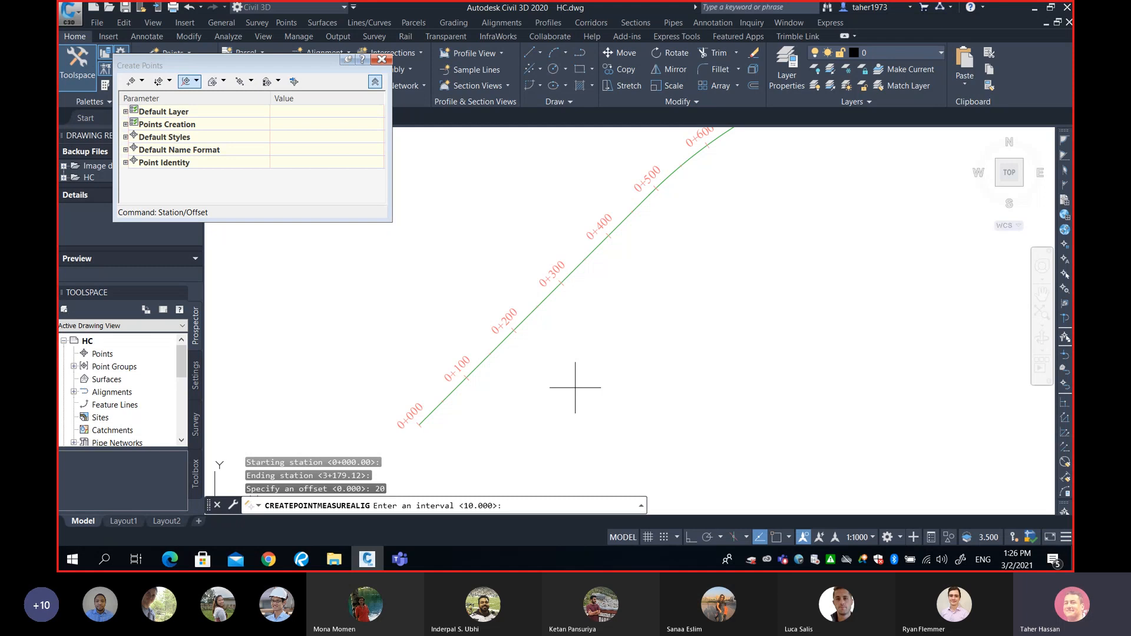
type("25")
key("Return")
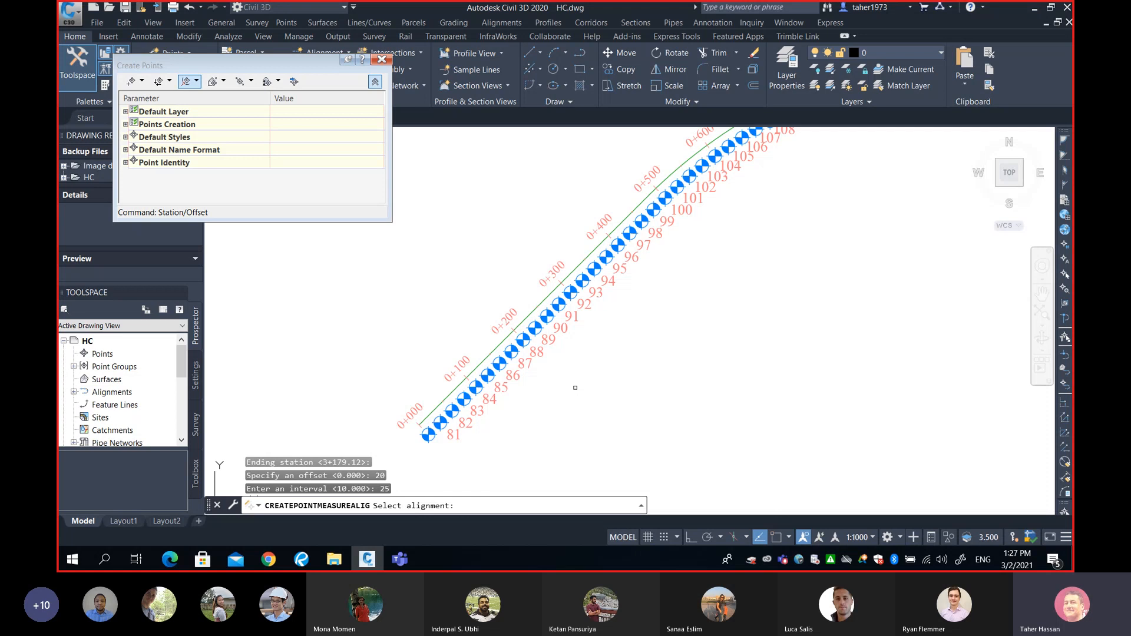
End the command and pan along the alignment to see points reach 3+179 at point 208.
key("Return")
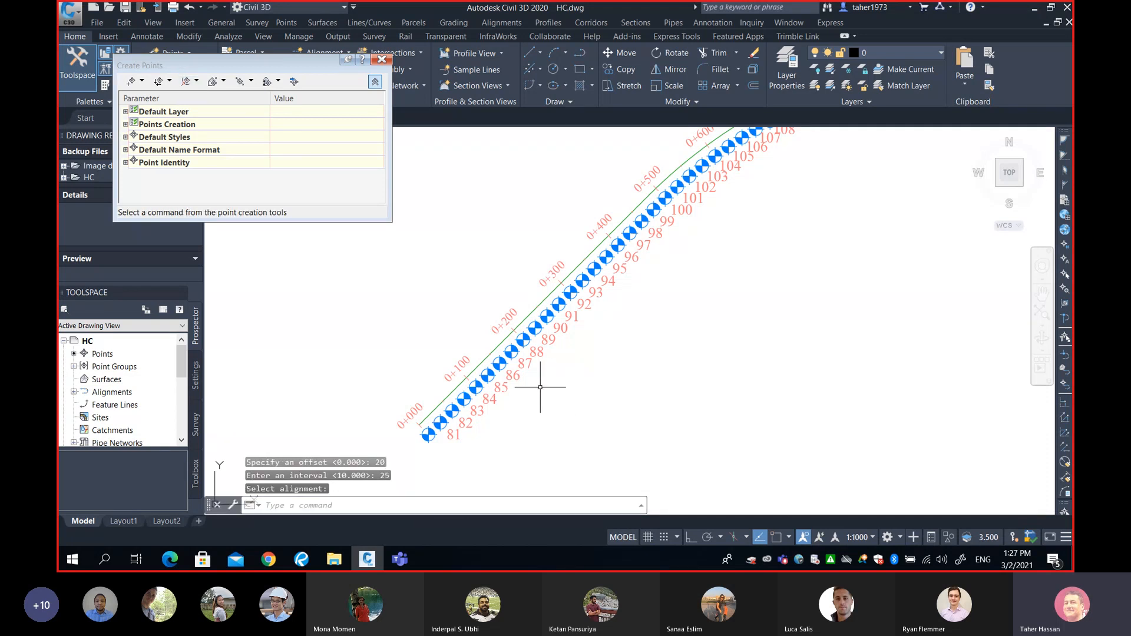
scroll(538, 384, "down", 3)
mouse_move(606, 354)
middle_mouse_down()
mouse_move(593, 335)
mouse_move(618, 329)
mouse_move(606, 396)
mouse_move(571, 383)
mouse_move(511, 394)
middle_mouse_up()
scroll(395, 456, "up", 5)
scroll(608, 385, "up", 2)
scroll(511, 394, "down", 5)
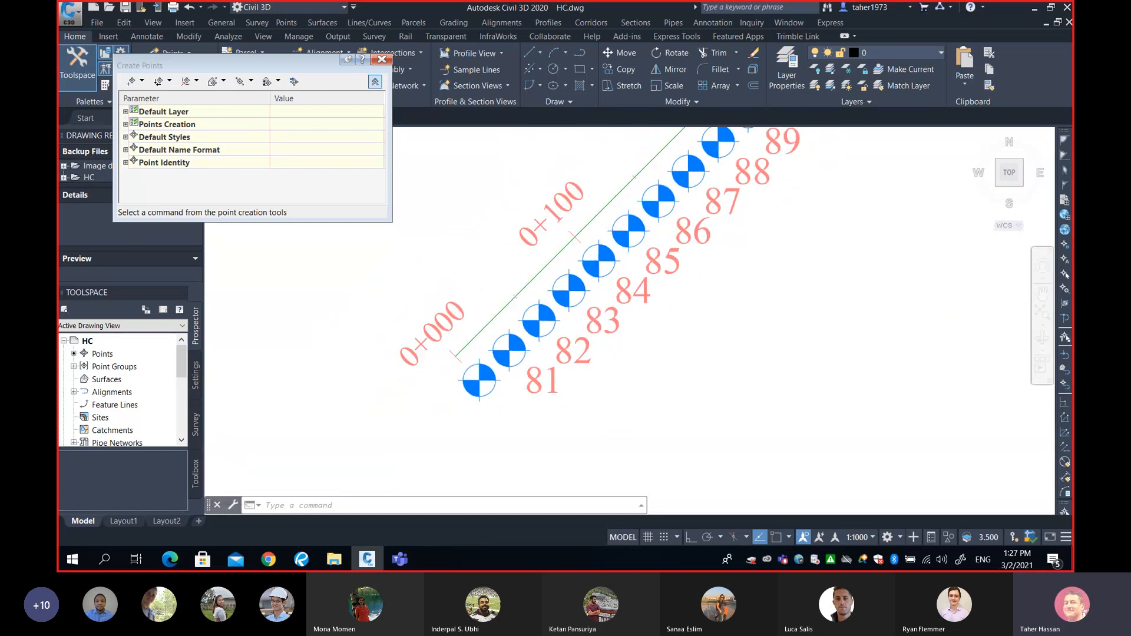
scroll(510, 379, "up", 1)
scroll(510, 379, "up", 5)
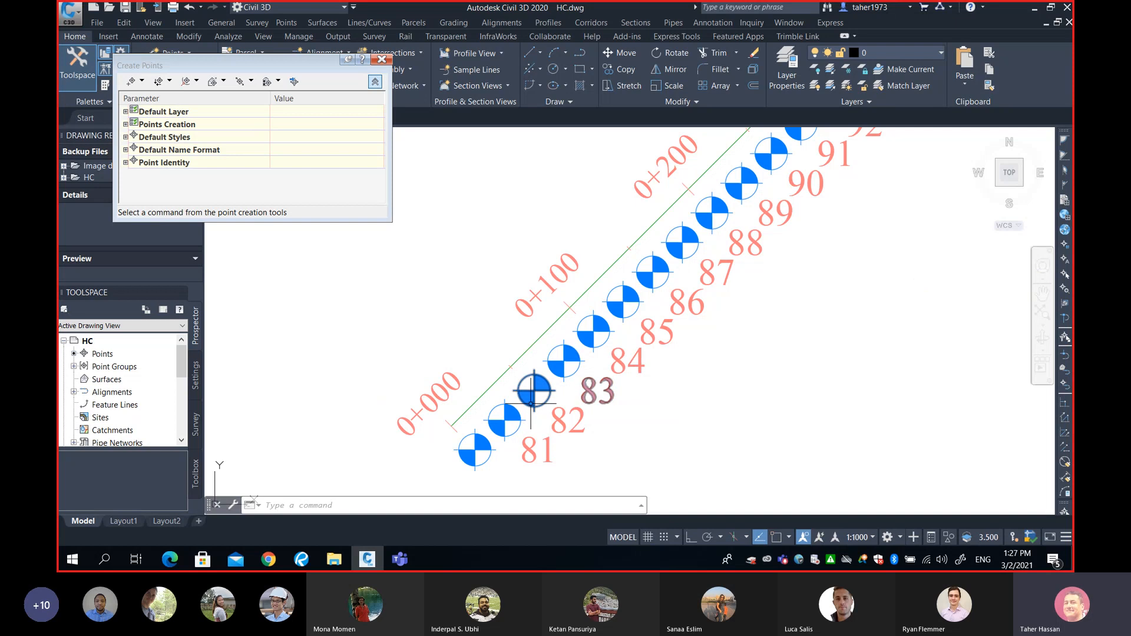
scroll(569, 375, "down", 5)
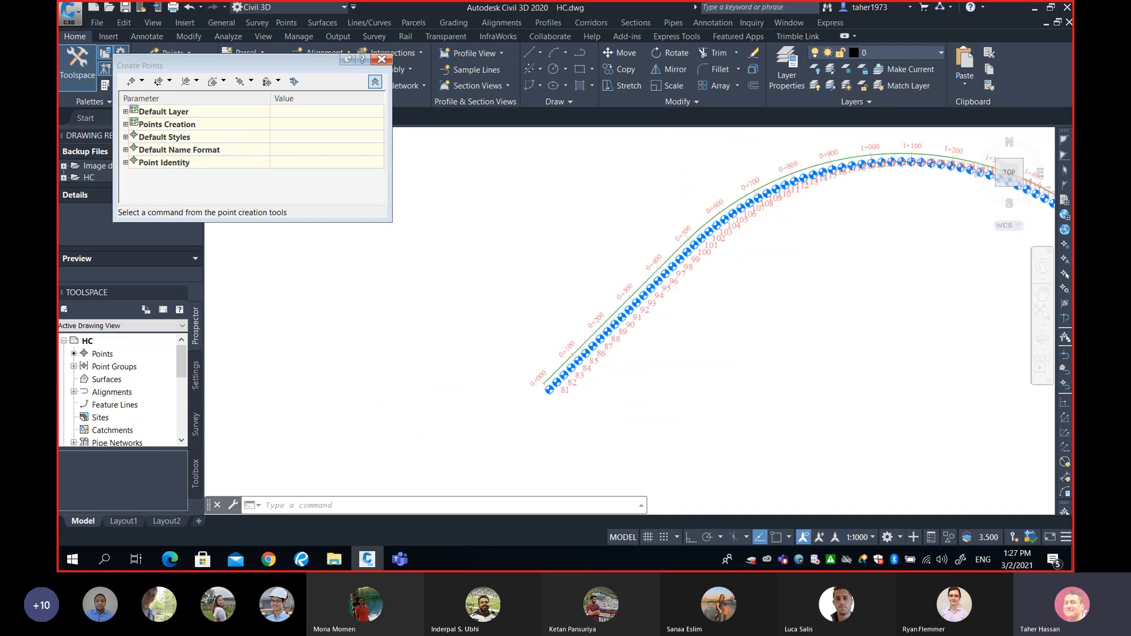
scroll(555, 391, "up", 5)
mouse_move(595, 321)
middle_mouse_down()
mouse_move(571, 363)
mouse_move(532, 389)
middle_mouse_up()
scroll(532, 388, "up", 2)
scroll(546, 386, "down", 8)
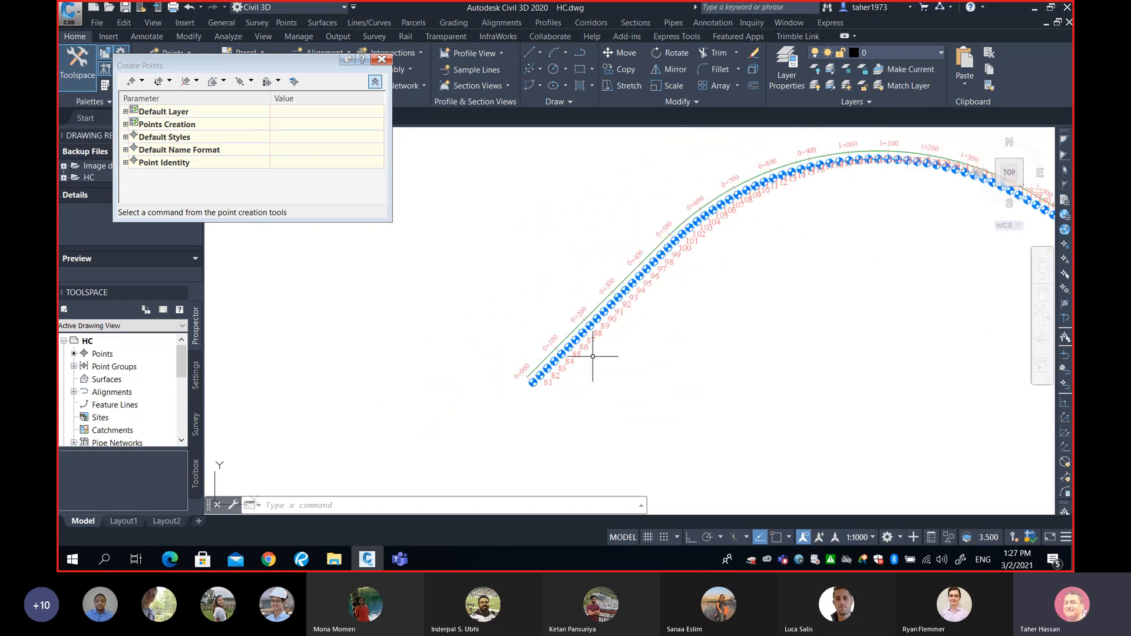
scroll(697, 325, "down", 4)
middle_click_drag(818, 335, 391, 395)
scroll(661, 395, "up", 8)
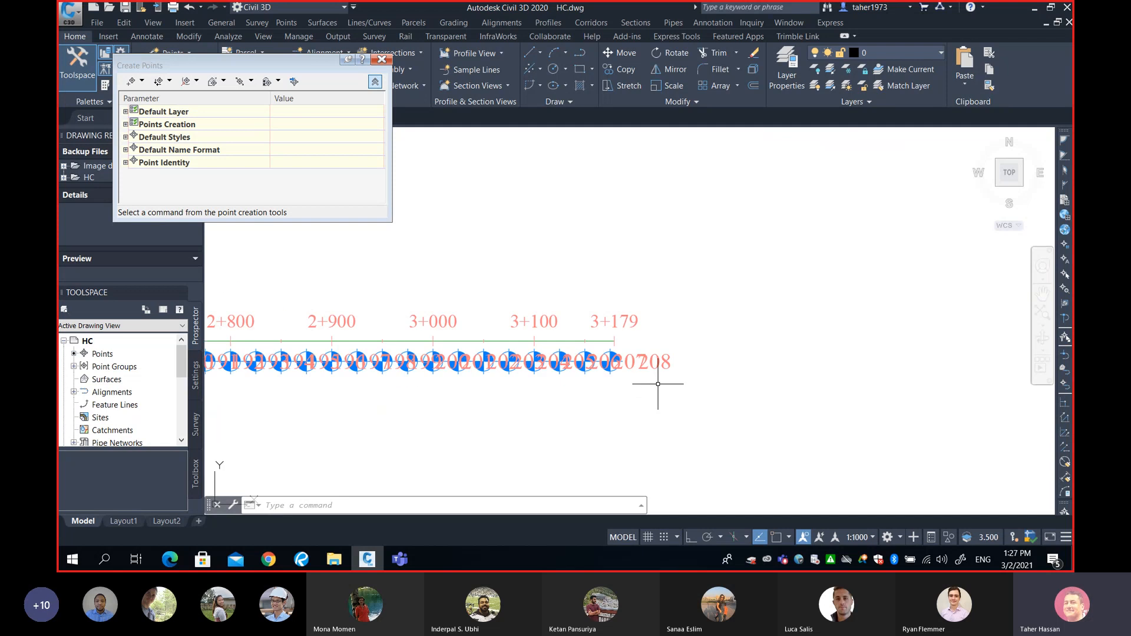
left_click(675, 350)
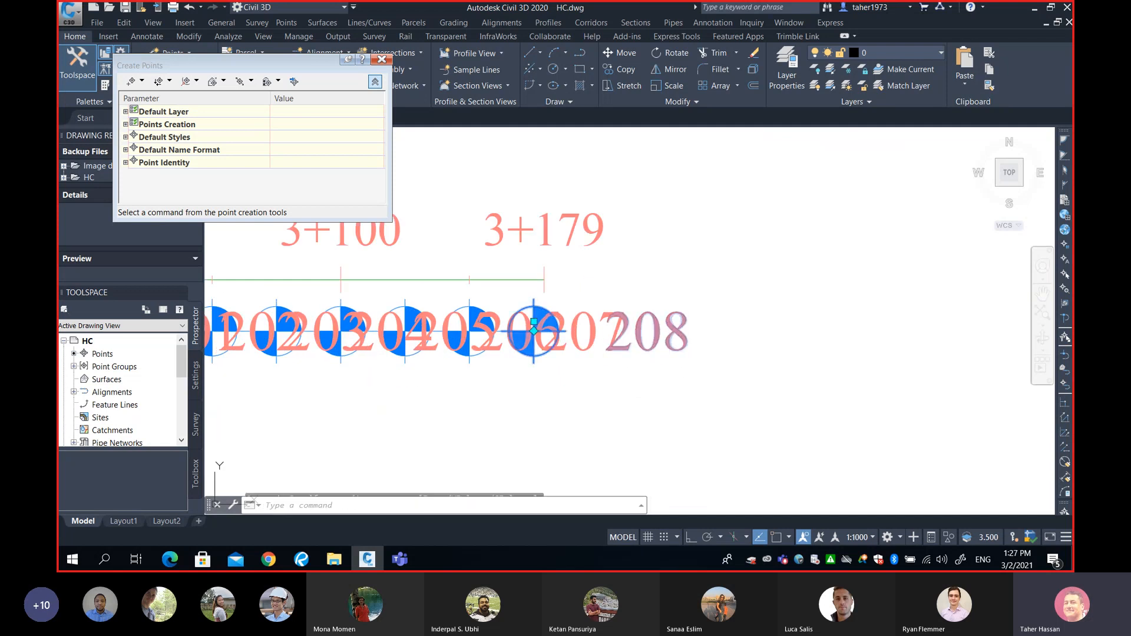
left_click(648, 329)
left_click(533, 321)
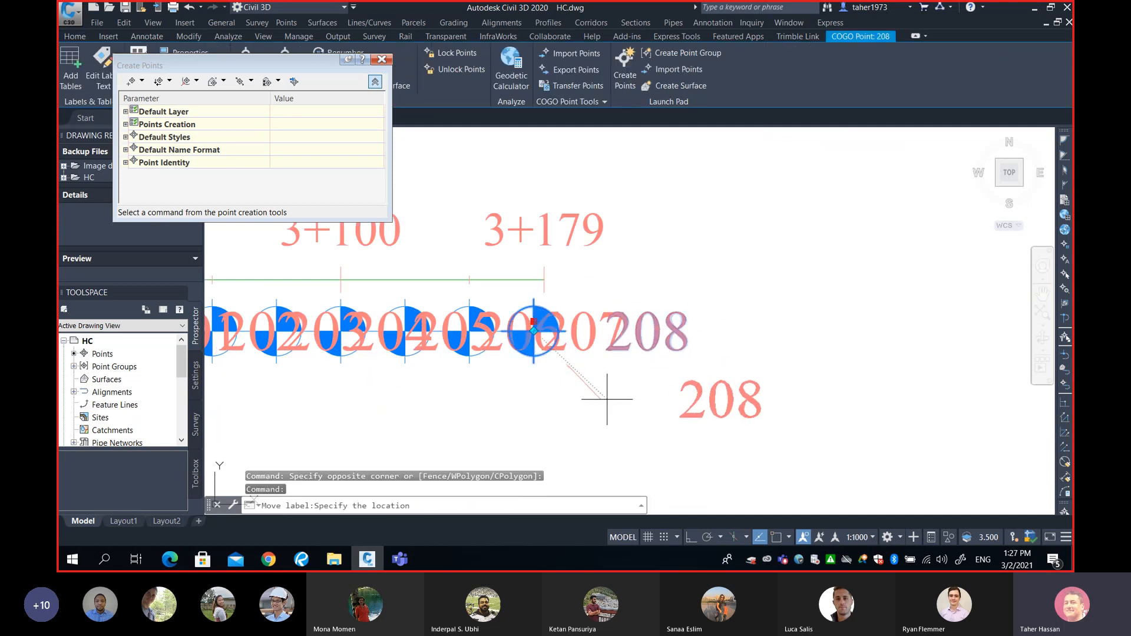
left_click(604, 399)
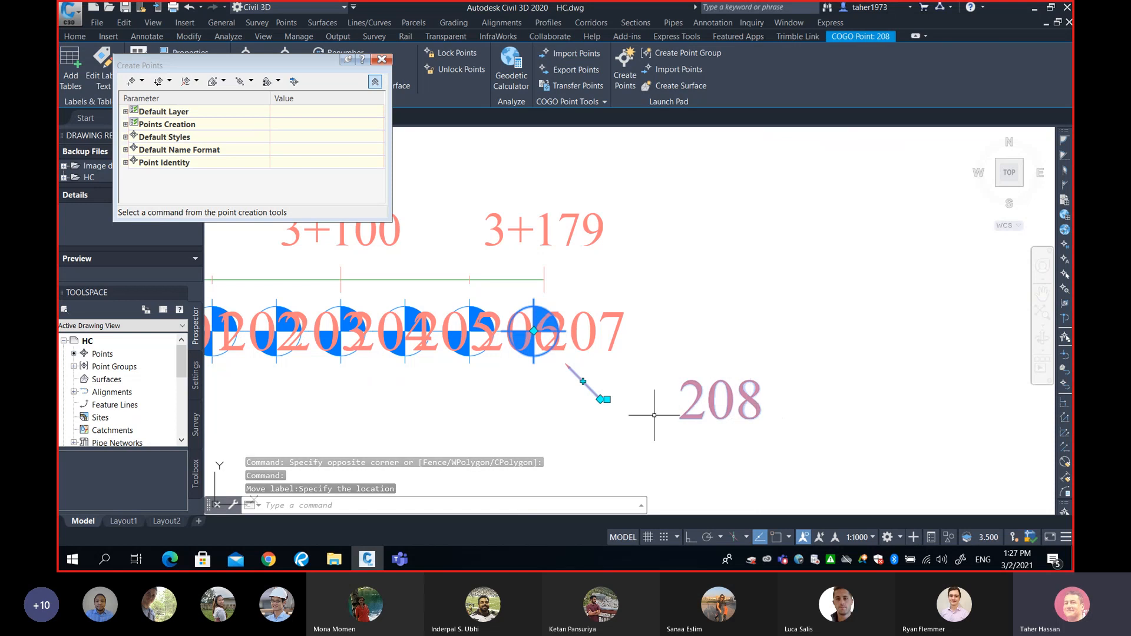
scroll(659, 391, "down", 3)
scroll(615, 374, "down", 3)
middle_click_drag(467, 407, 687, 383)
scroll(614, 368, "down", 5)
middle_click_drag(458, 360, 530, 360)
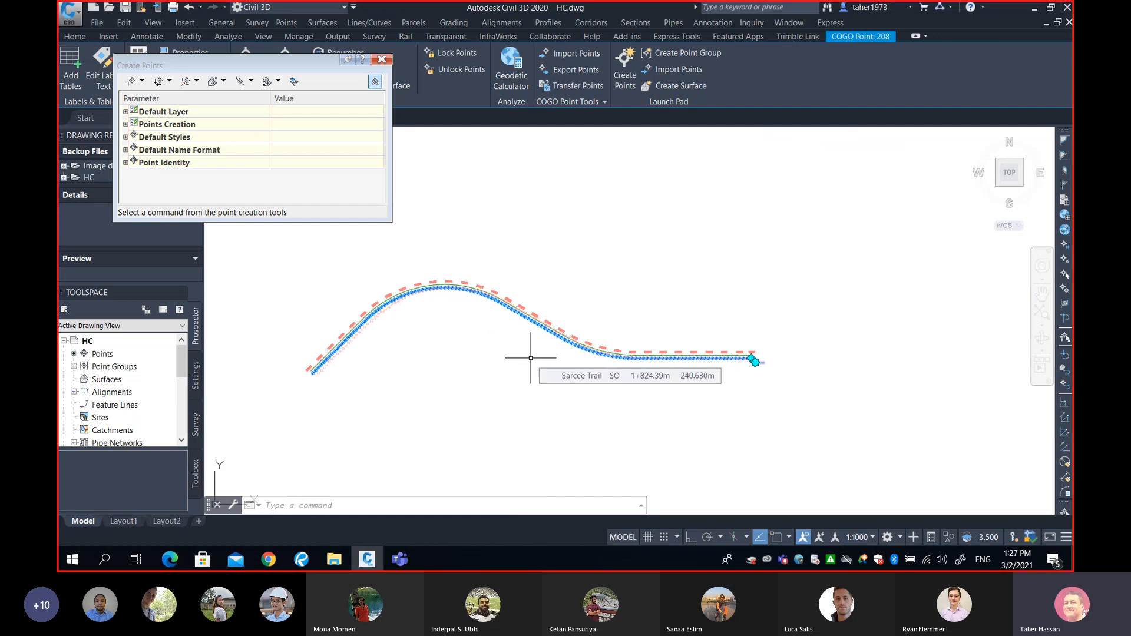
middle_click_drag(326, 376, 460, 365)
scroll(460, 366, "up", 8)
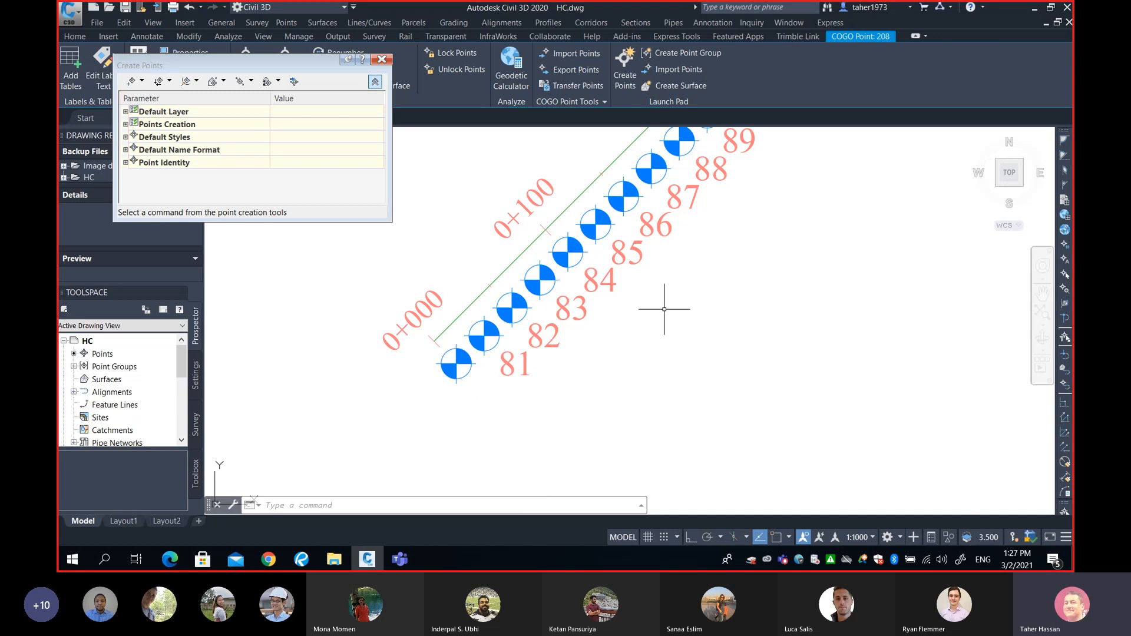
mouse_move(664, 308)
mouse_move(385, 280)
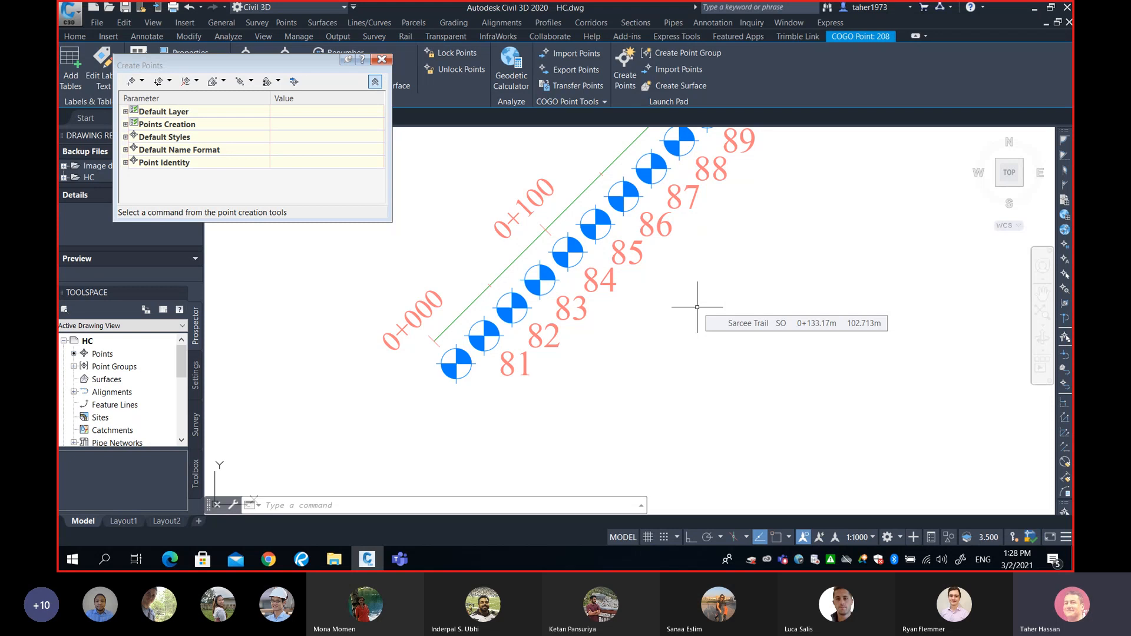
scroll(697, 307, "down", 4)
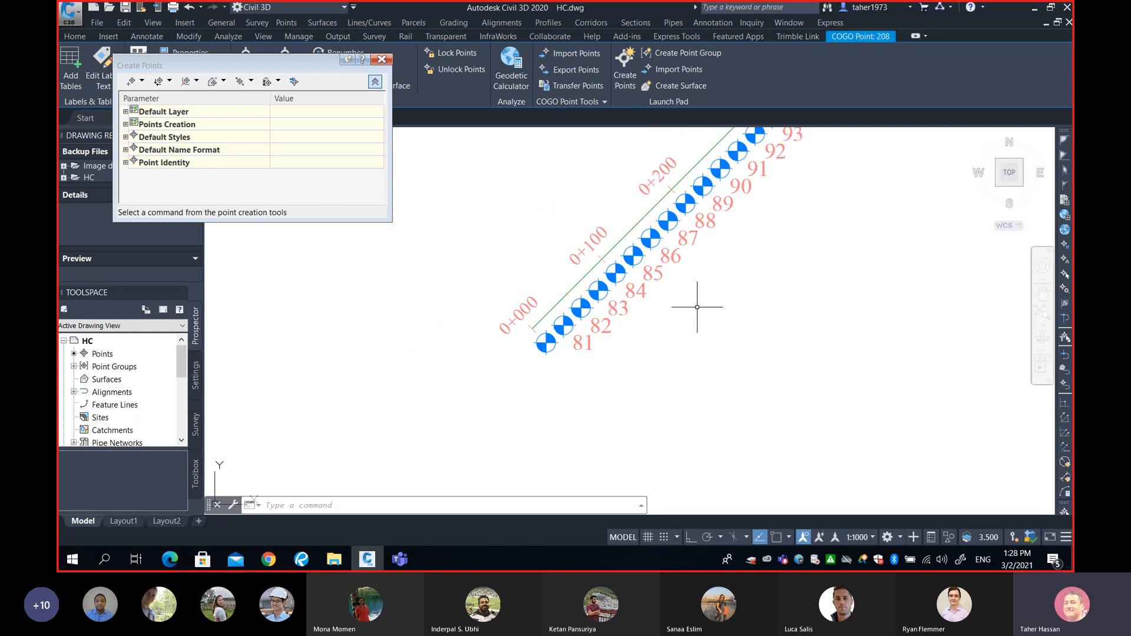
mouse_move(711, 266)
middle_mouse_down()
mouse_move(495, 313)
mouse_move(560, 325)
middle_mouse_up()
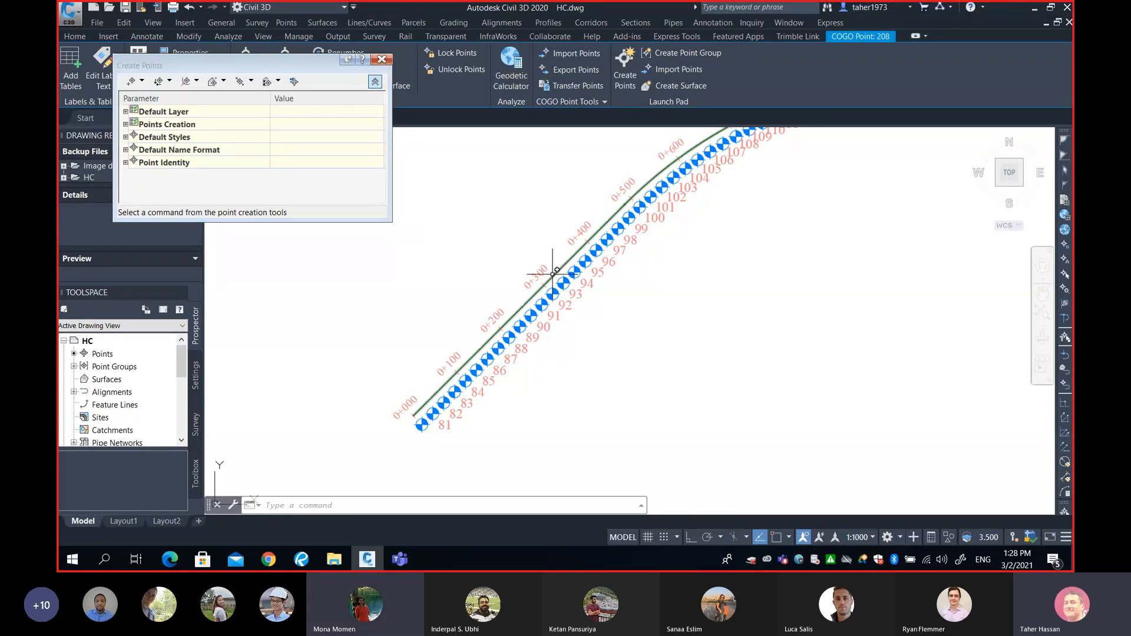
middle_click_drag(590, 270, 638, 266)
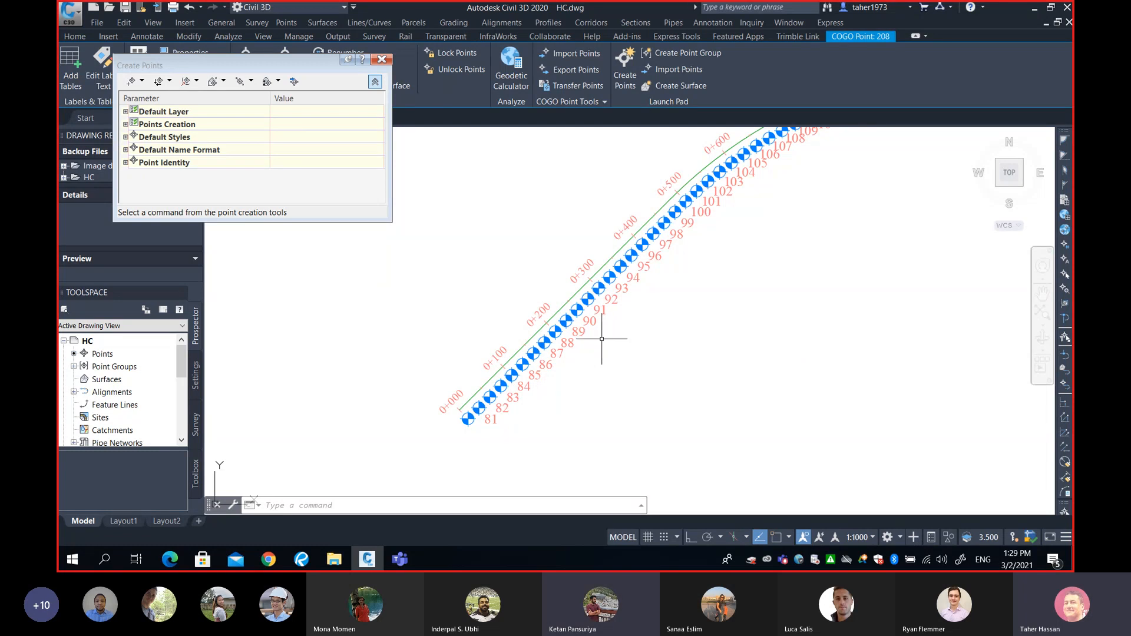
scroll(691, 339, "down", 5)
mouse_move(690, 338)
middle_mouse_down()
mouse_move(585, 373)
mouse_move(550, 365)
middle_mouse_up()
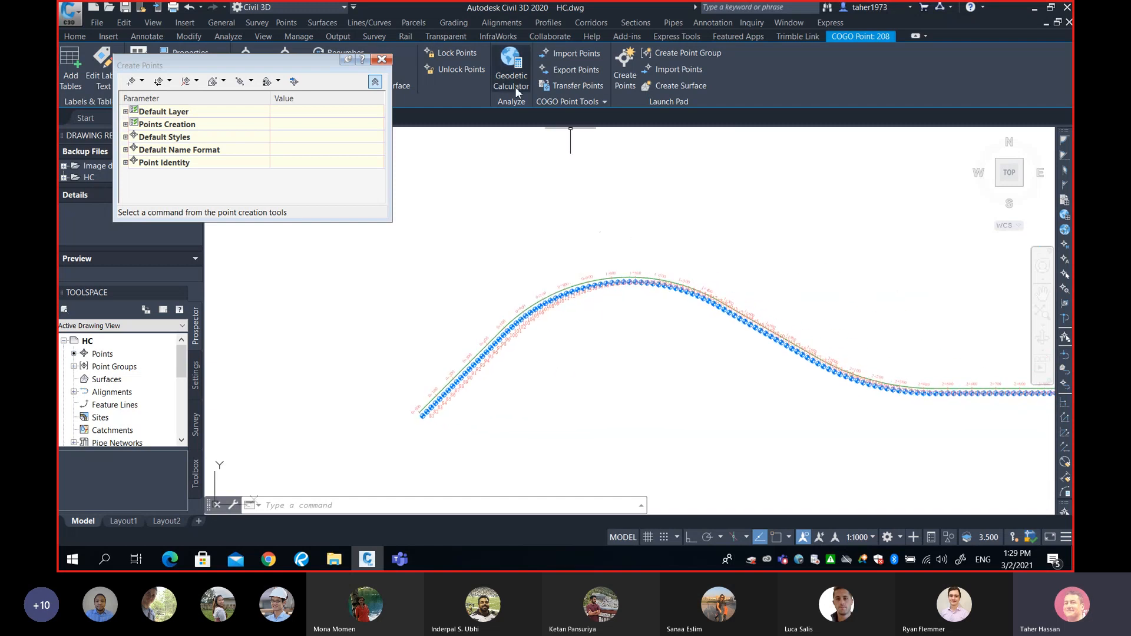
Set up a split PENZD point table, selecting all alignment points with a crossing window.
left_click(286, 22)
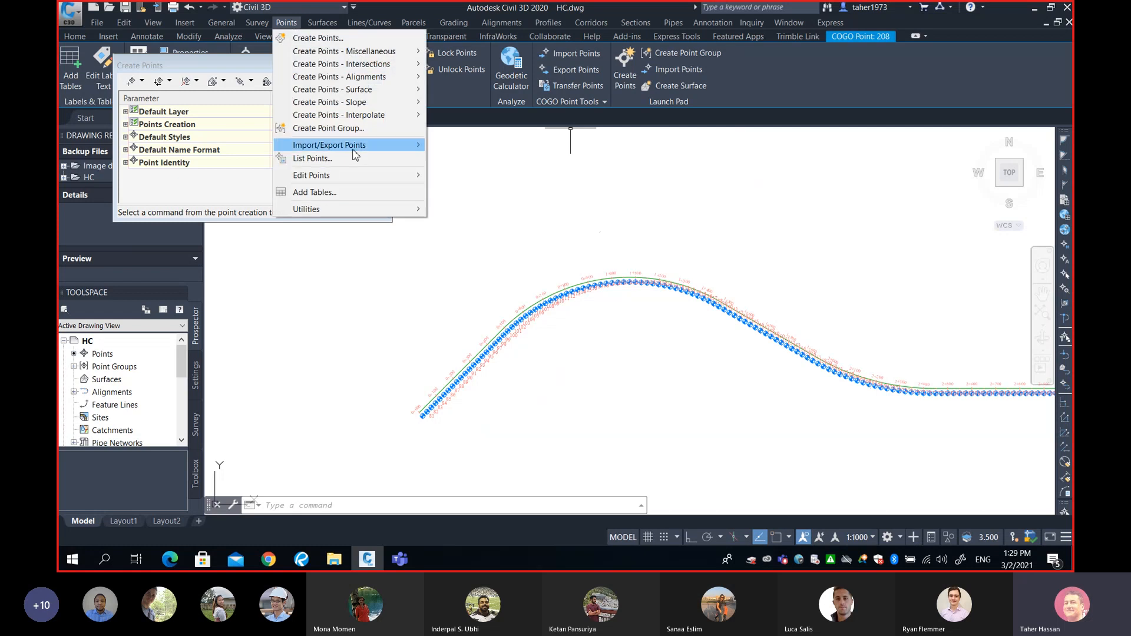
left_click(349, 193)
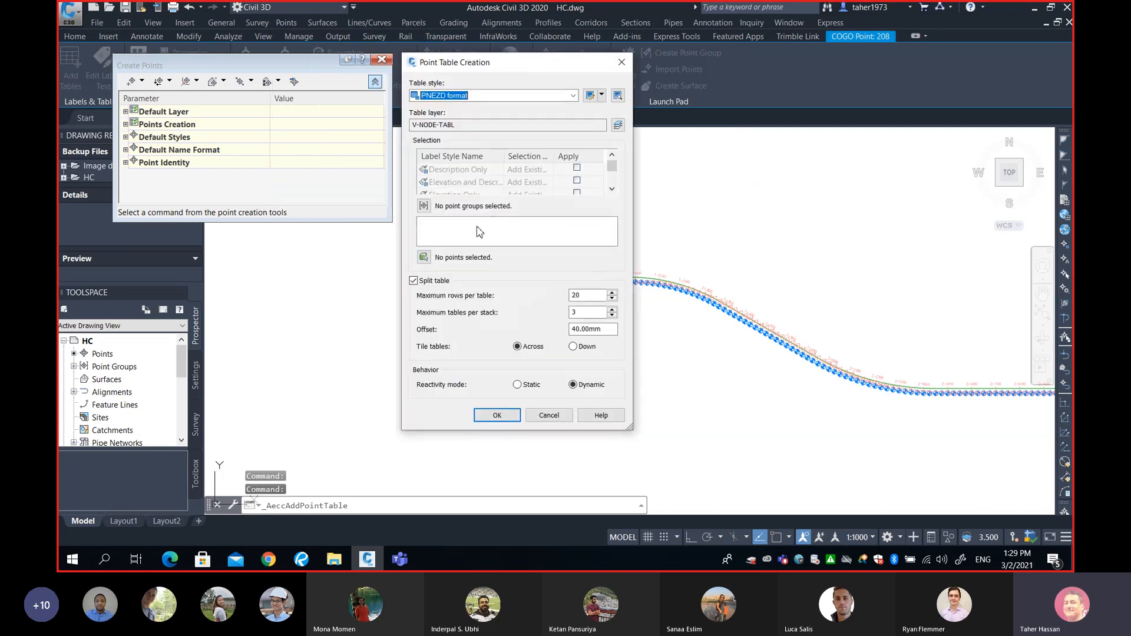
left_click(425, 258)
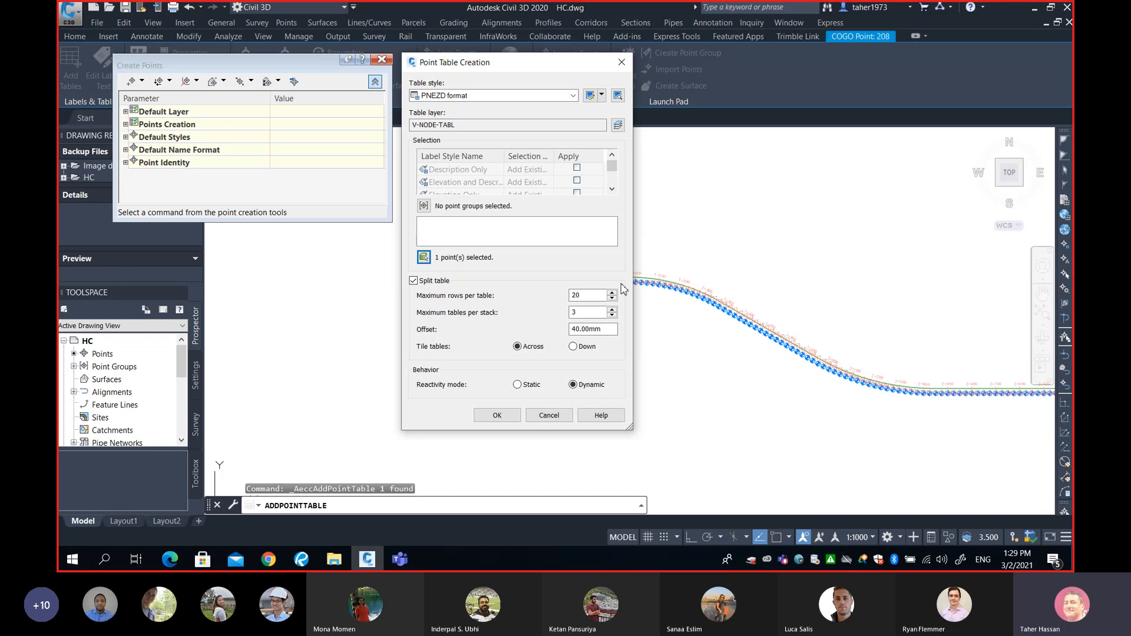
left_click(424, 258)
scroll(748, 284, "down", 5)
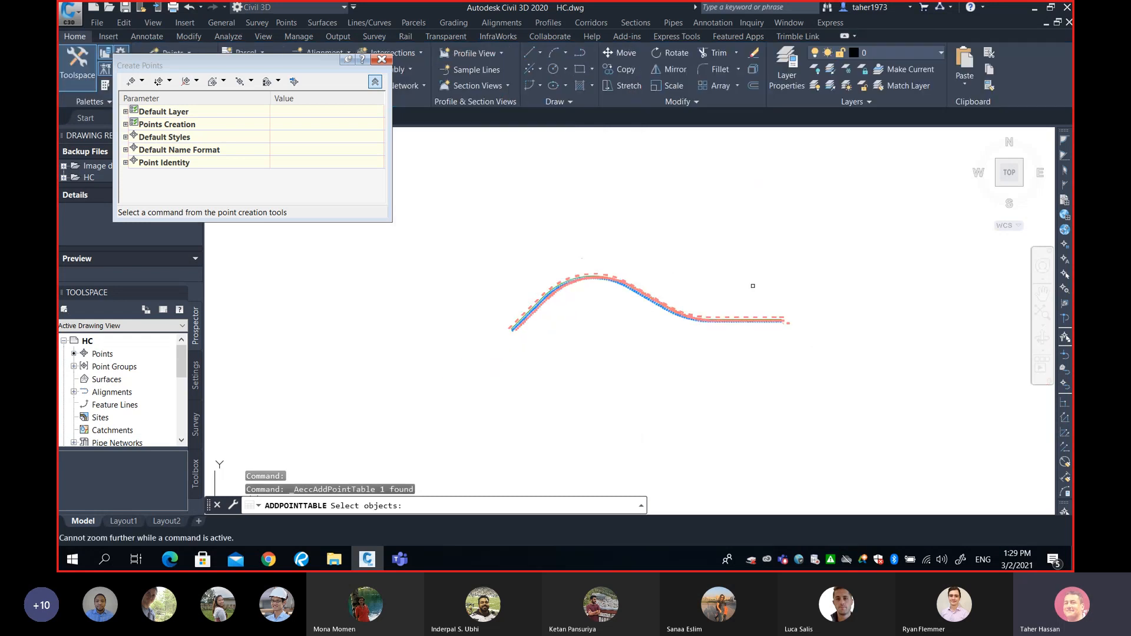
left_click(855, 261)
left_click(478, 370)
key("Return")
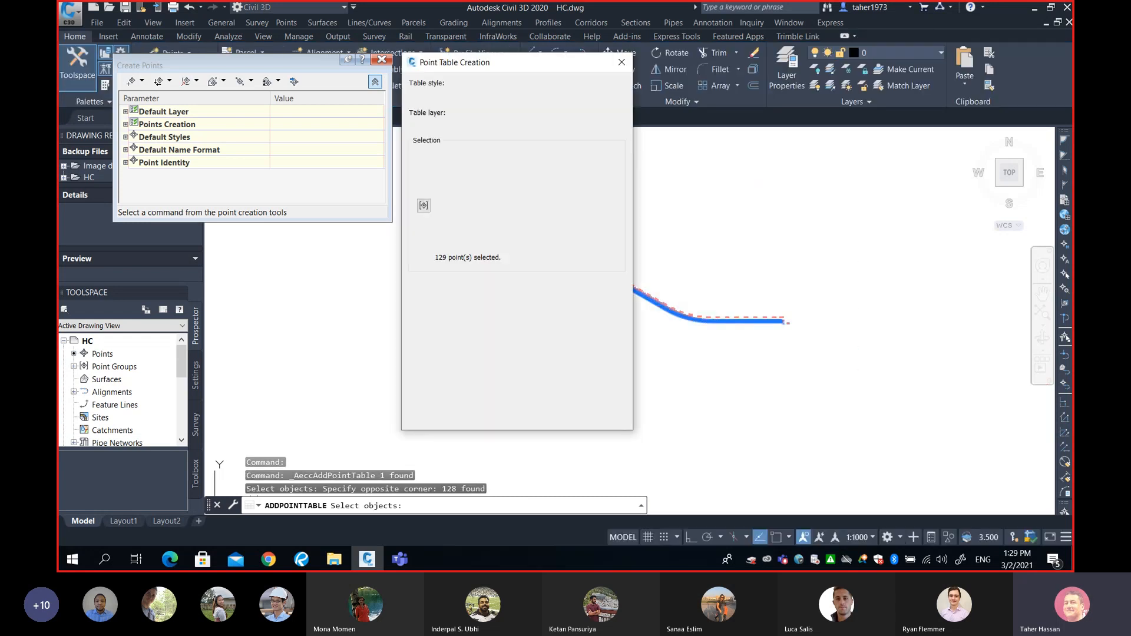
left_click(500, 413)
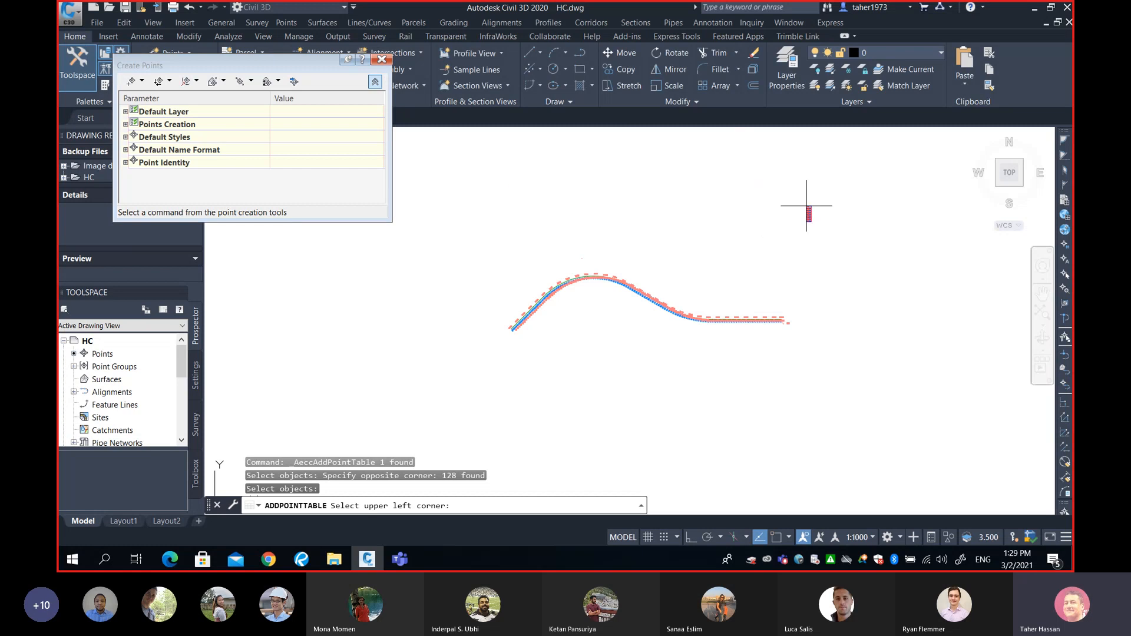
Place the point table in the drawing and zoom to check its header rows.
left_click(699, 200)
scroll(699, 201, "up", 10)
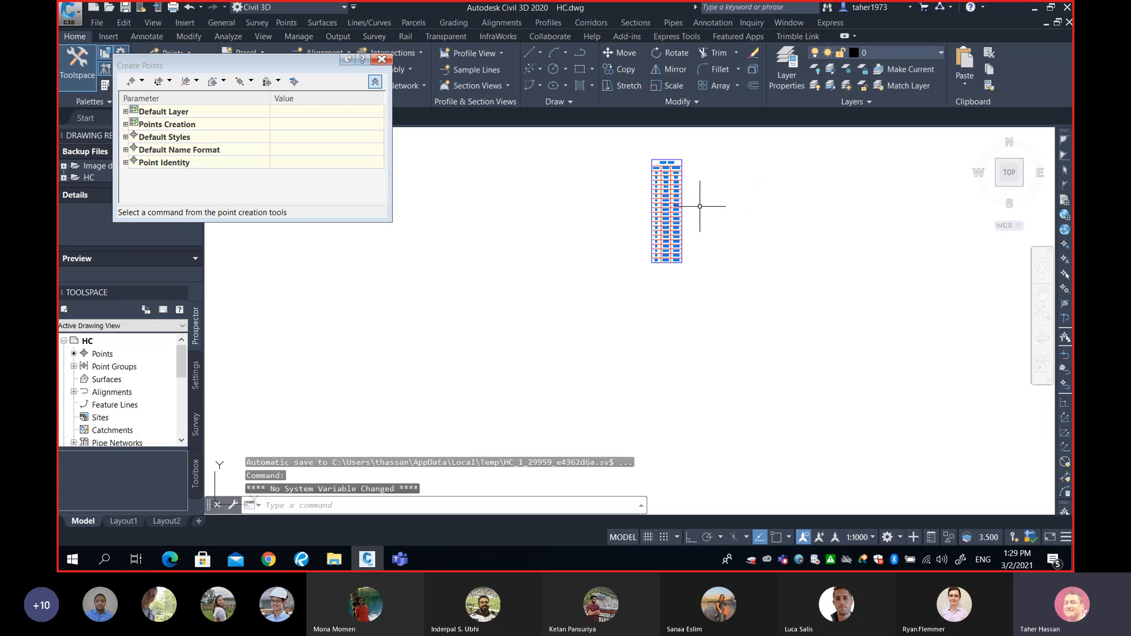
mouse_move(667, 209)
middle_mouse_down()
mouse_move(586, 202)
mouse_move(627, 323)
middle_mouse_up()
scroll(606, 245, "up", 6)
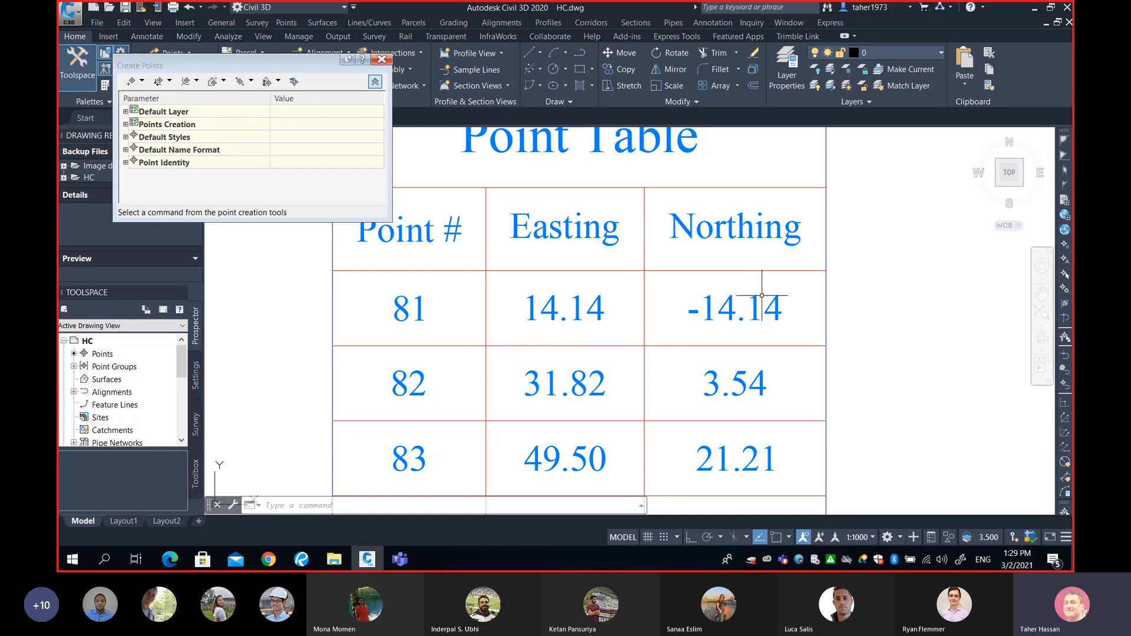
scroll(761, 296, "down", 5)
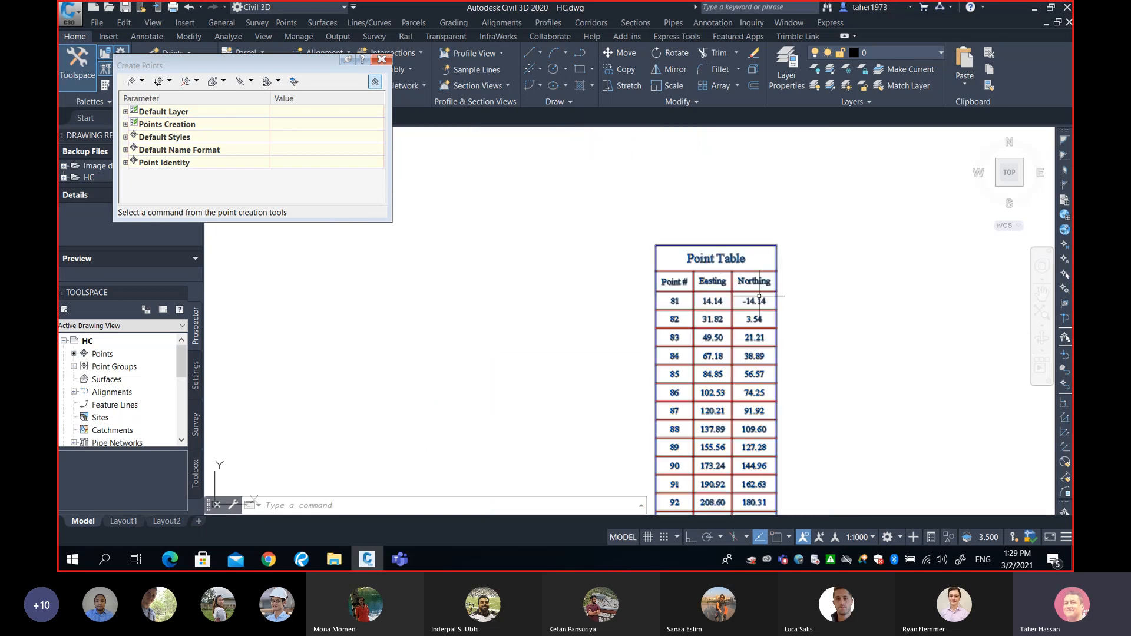
Select the point table and move its third stack beside the others.
left_click(689, 261)
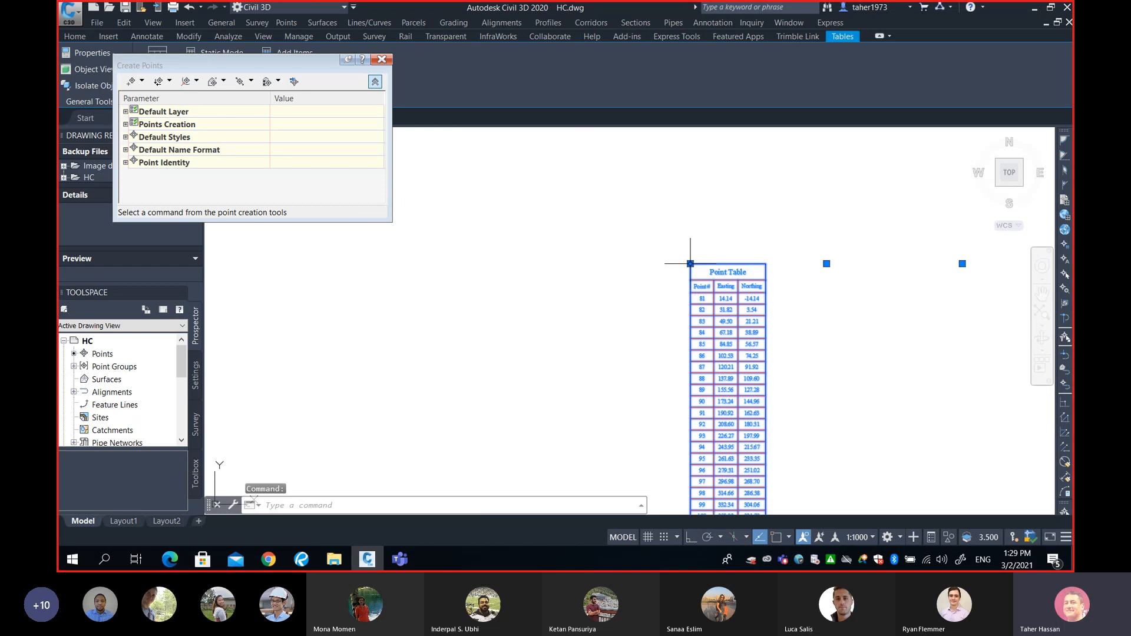
left_click(690, 262)
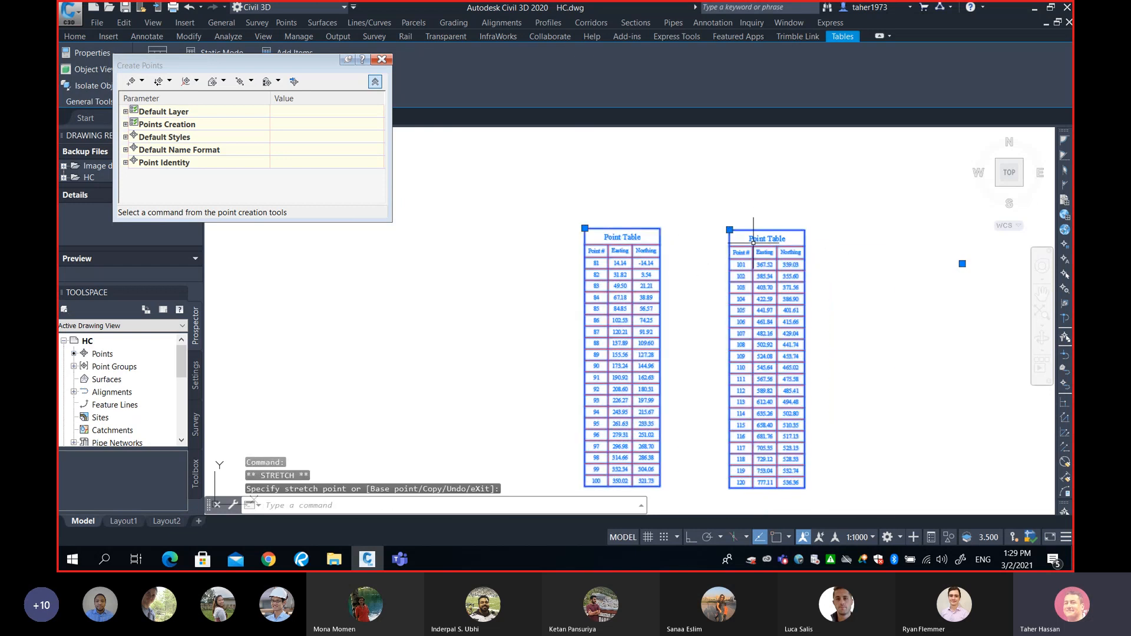
scroll(774, 272, "down", 4)
scroll(781, 268, "up", 4)
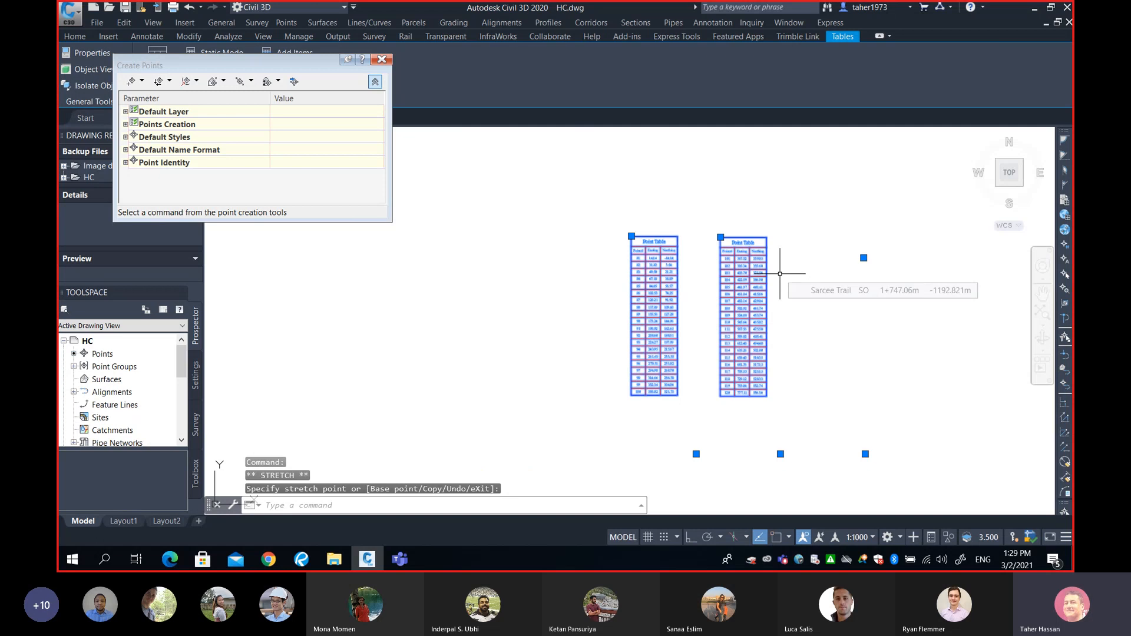
key("Escape")
scroll(777, 282, "up", 2)
scroll(777, 282, "down", 4)
scroll(772, 277, "up", 2)
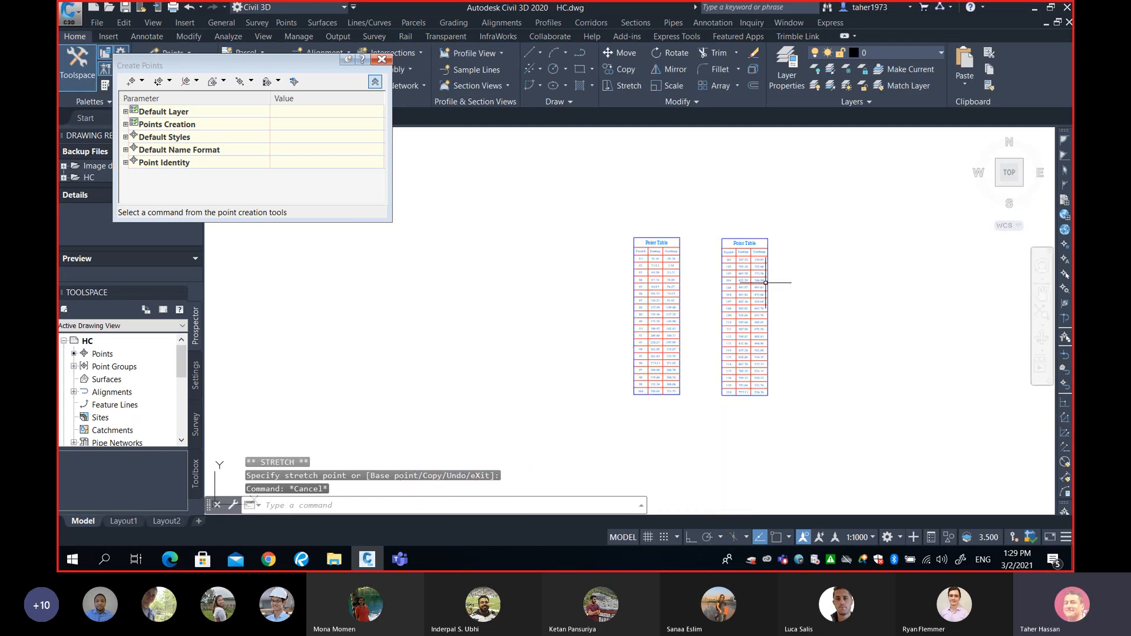
left_click(676, 251)
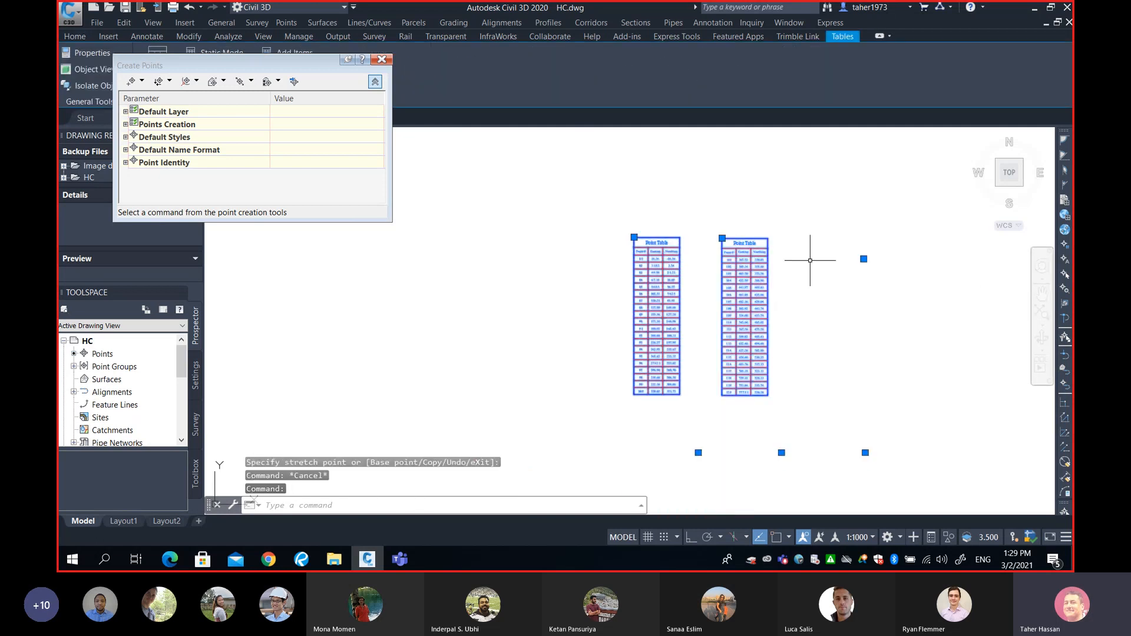
left_click(864, 259)
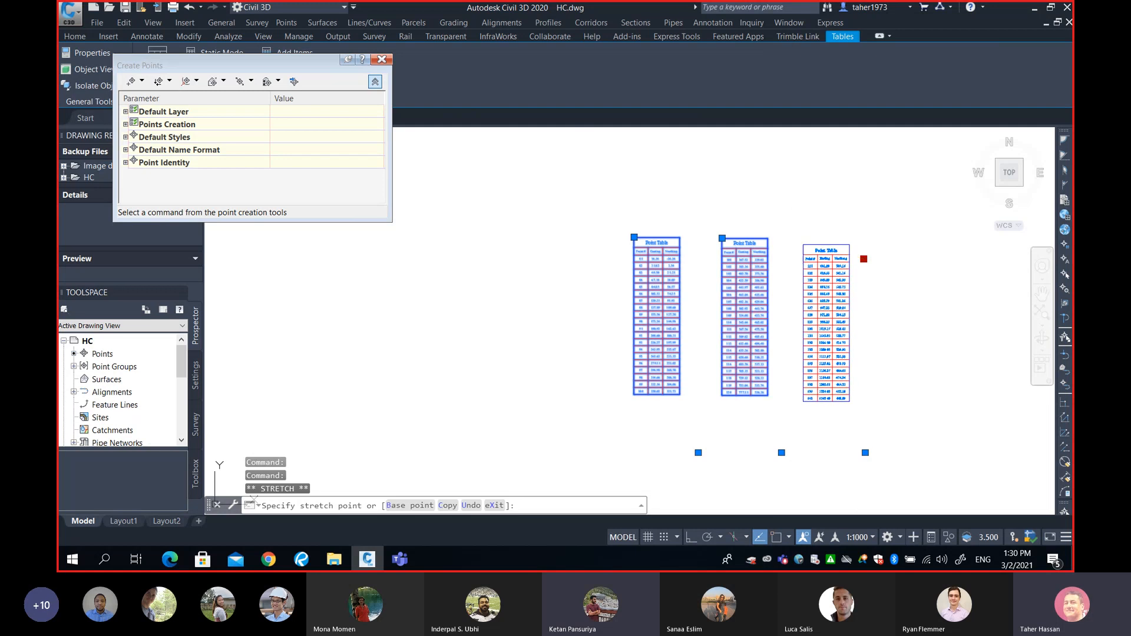
left_click(803, 244)
Move the fourth table stack below the others and zoom back toward the alignment.
left_click(698, 453)
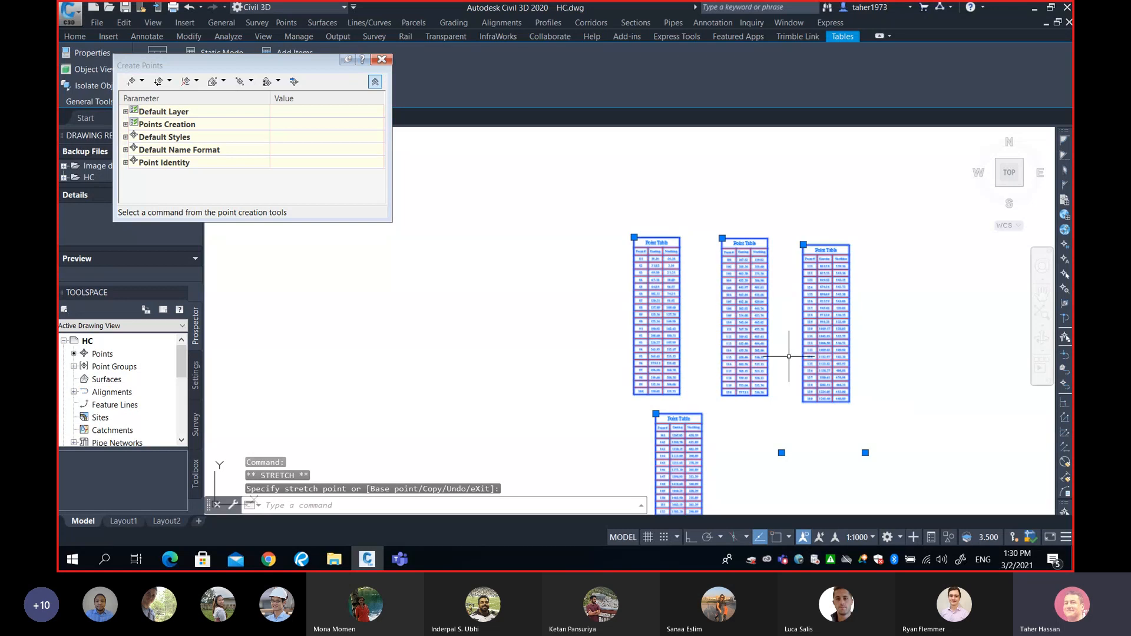
scroll(743, 351, "down", 2)
middle_click_drag(742, 348, 798, 352)
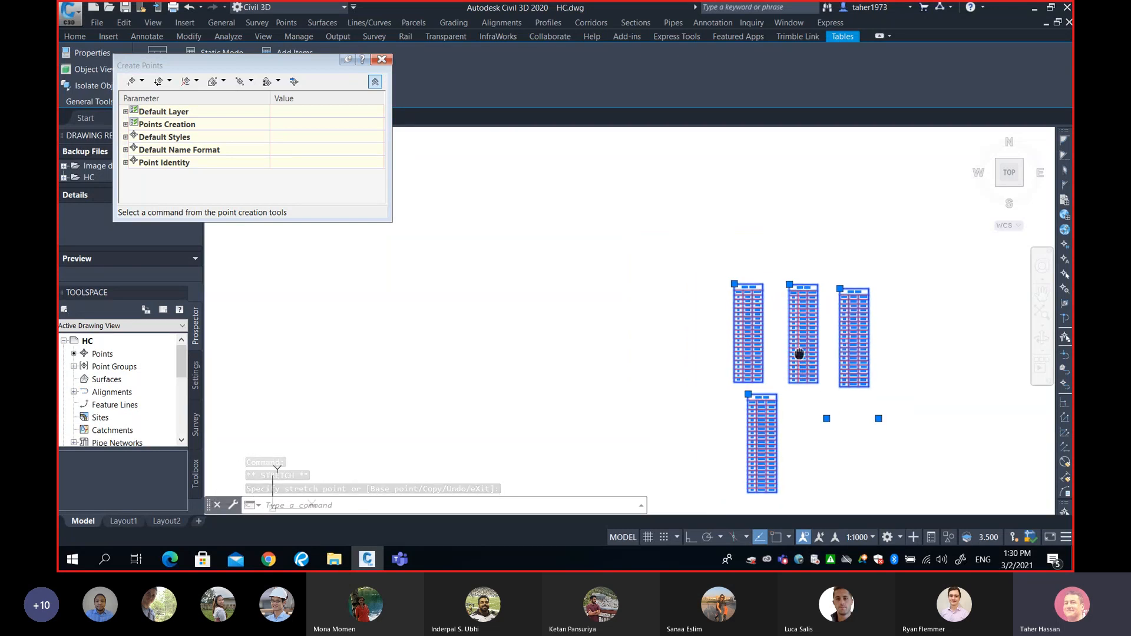
scroll(798, 352, "down", 2)
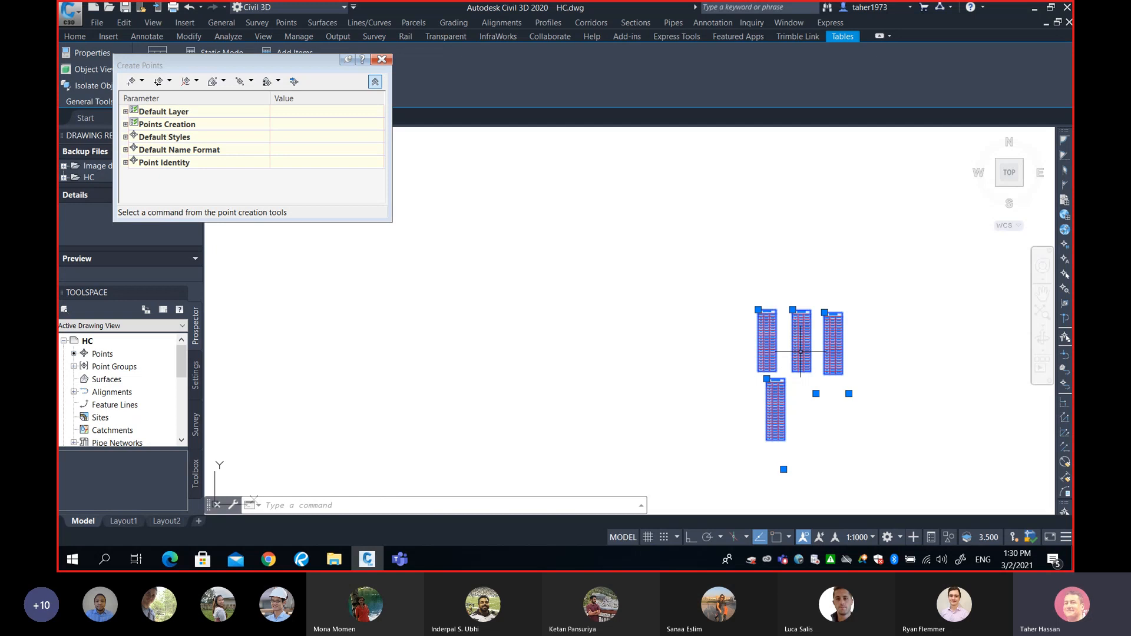
scroll(800, 352, "down", 3)
middle_click_drag(656, 366, 651, 343)
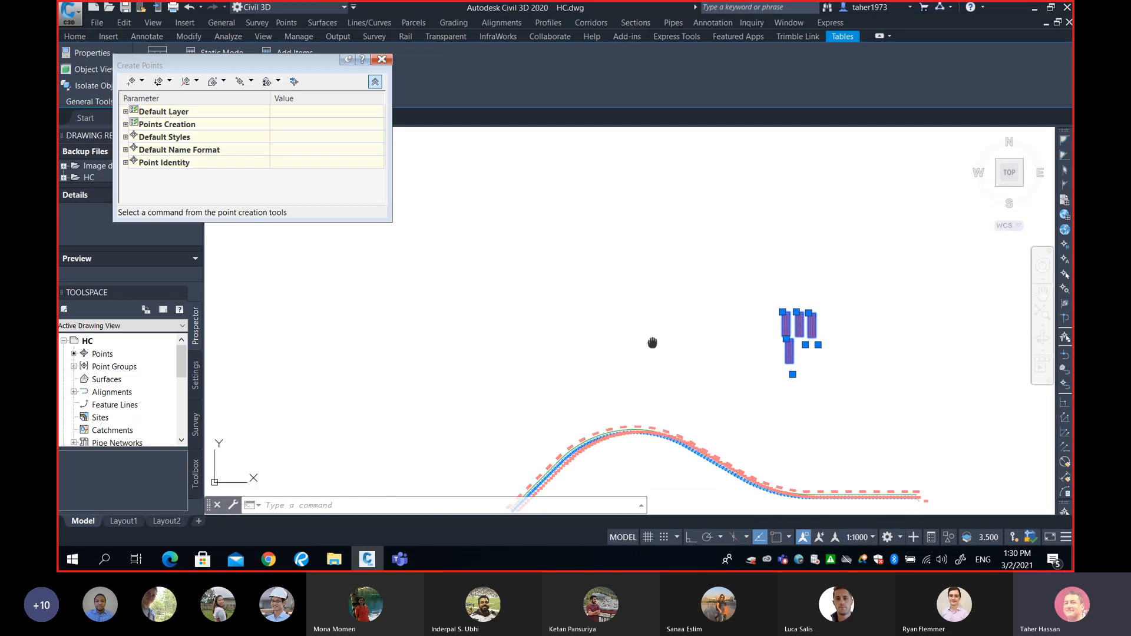
scroll(652, 340, "up", 5)
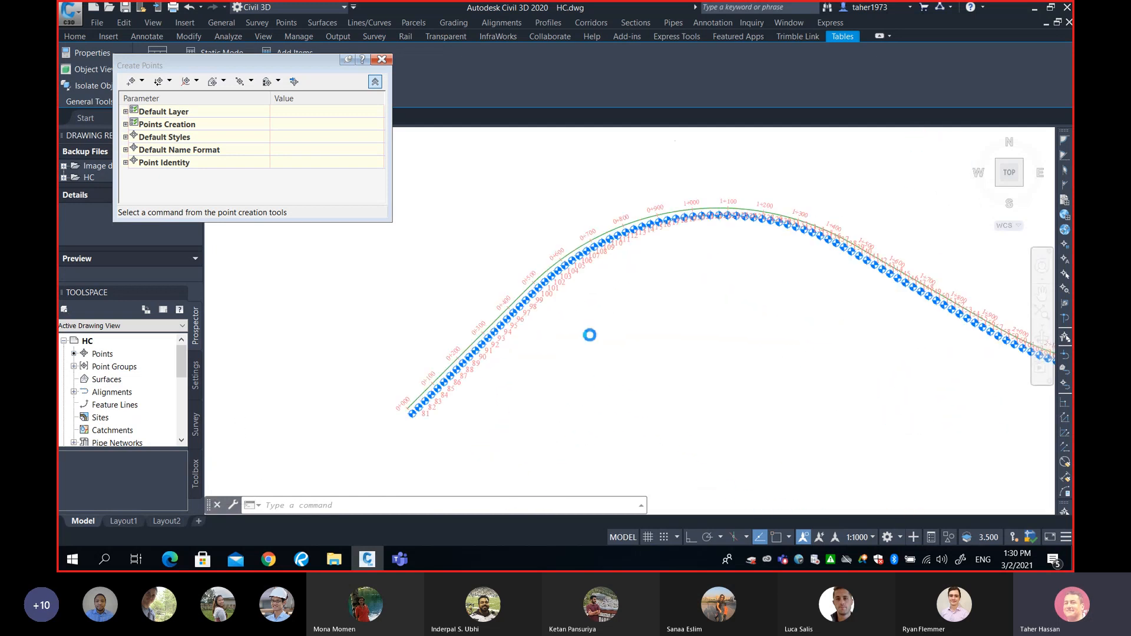
scroll(589, 335, "up", 4)
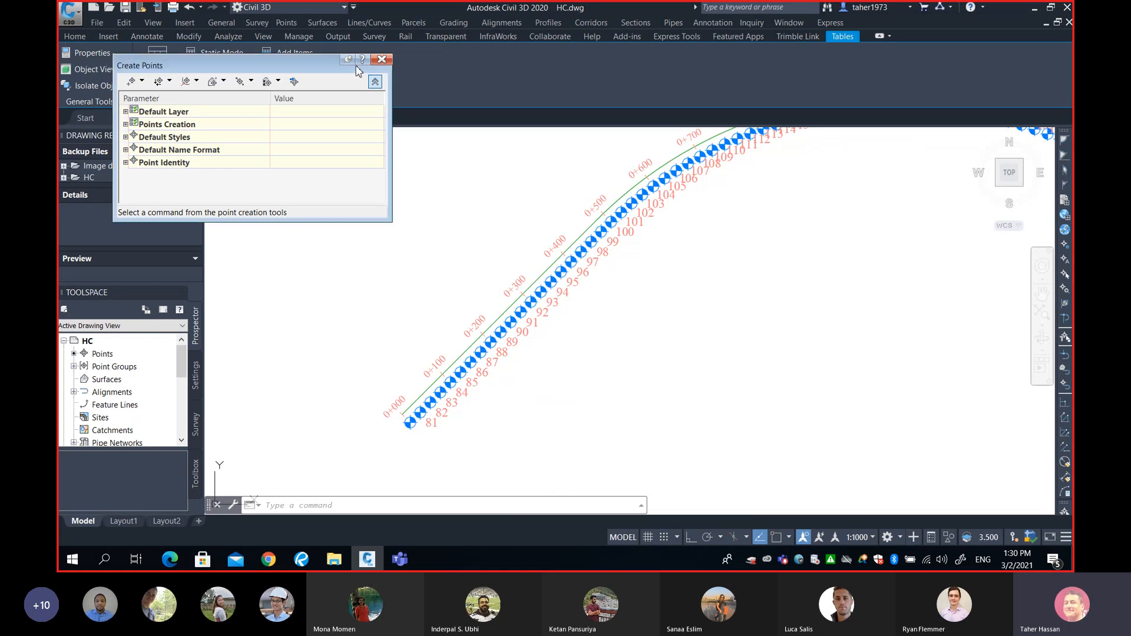
Close Create Points, open Export Points and choose PENZD (comma delimited) format.
left_click(382, 59)
left_click(290, 21)
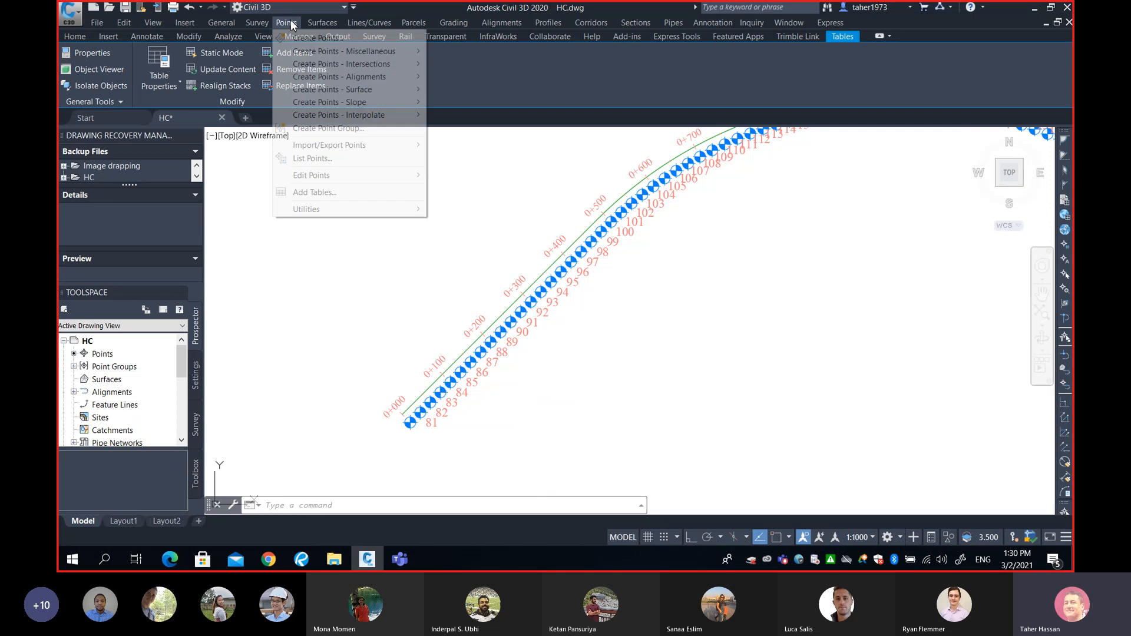
mouse_move(332, 150)
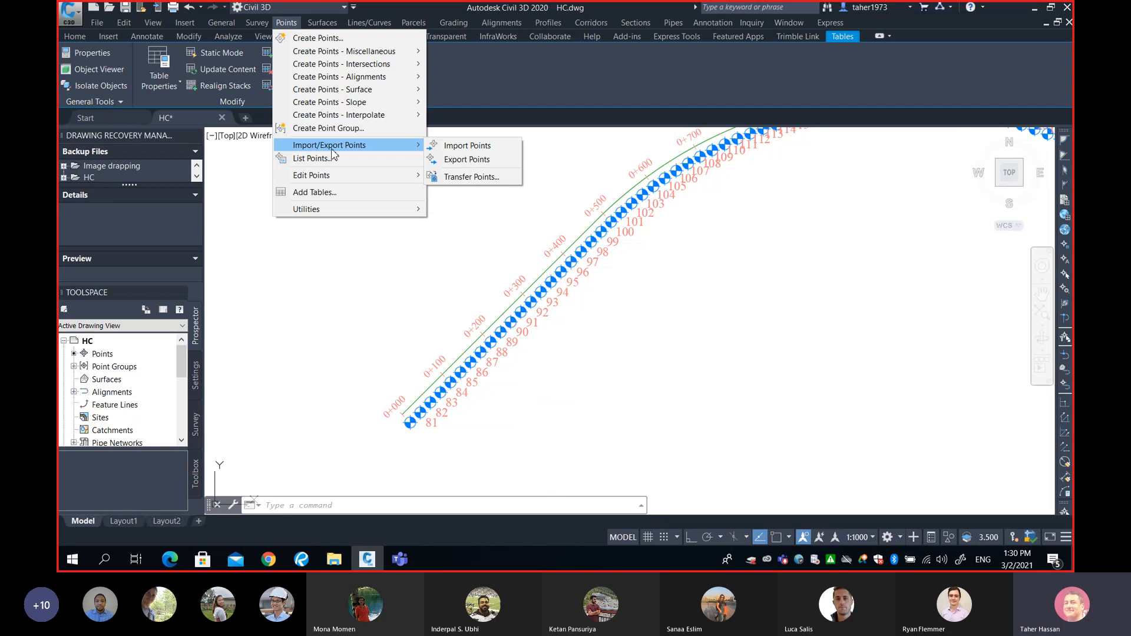
left_click(460, 160)
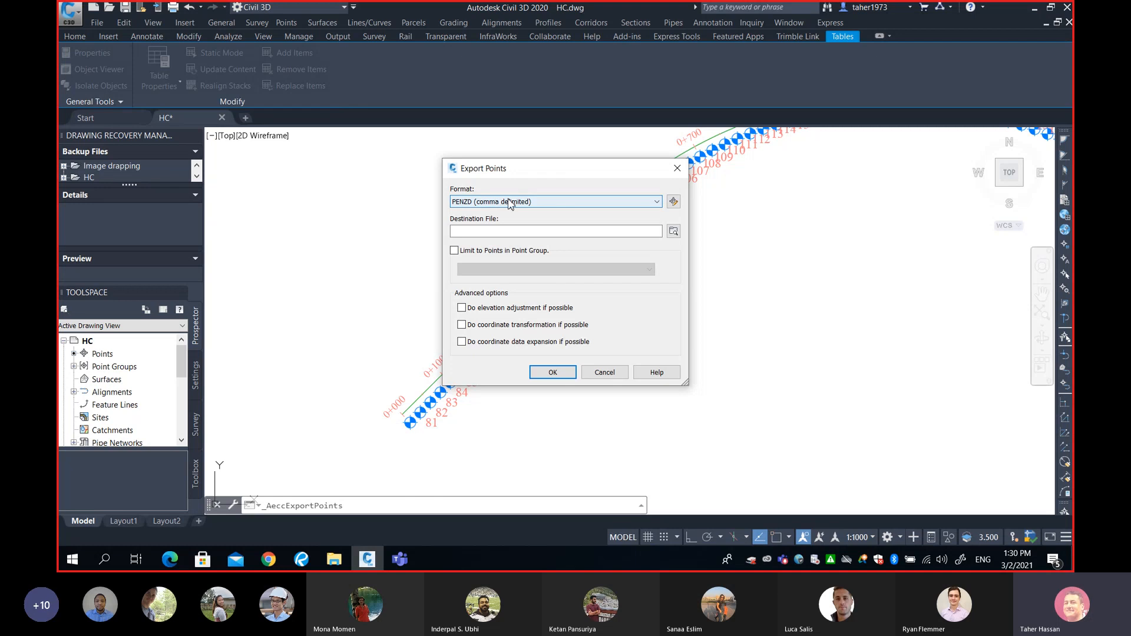
left_click(543, 204)
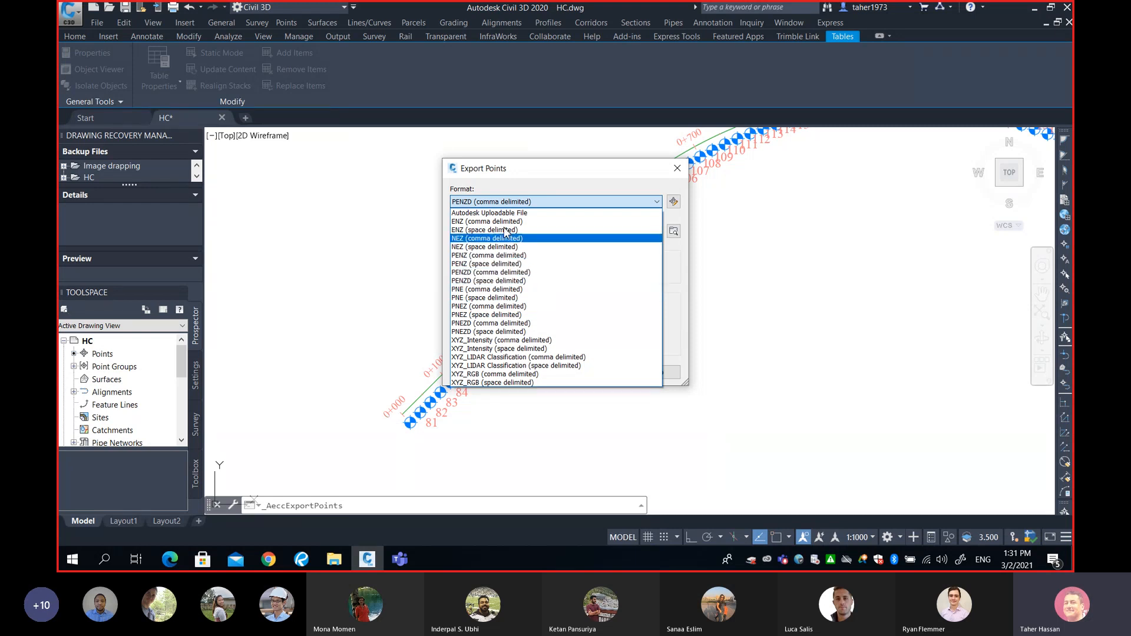
left_click(506, 201)
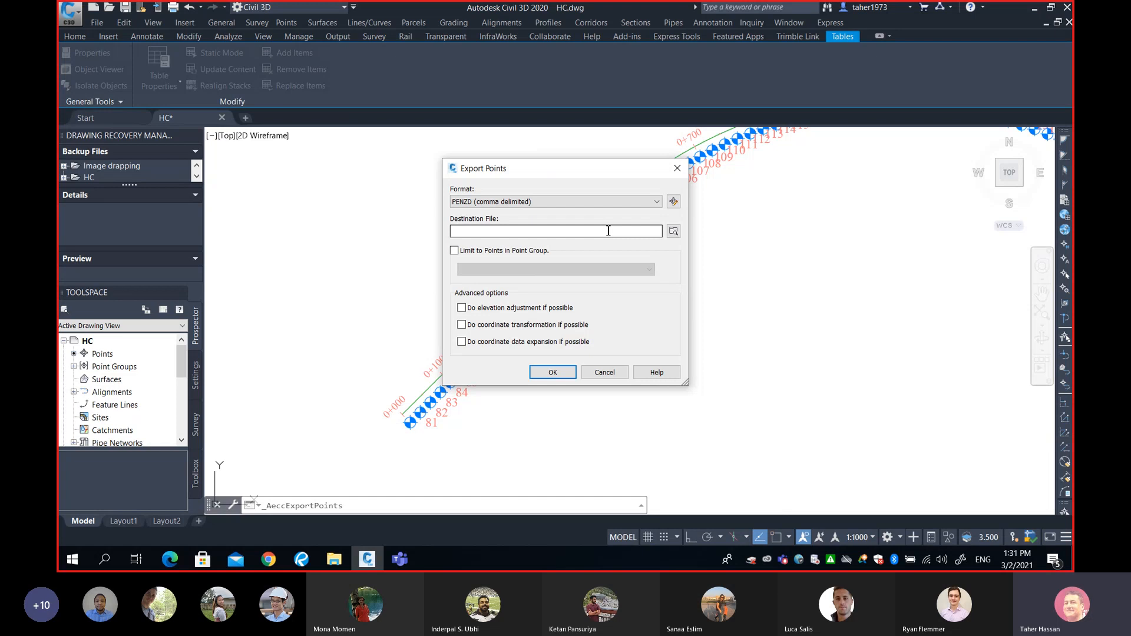
Browse for the export destination and name the text file 'Sarcee Trail' on the Desktop.
left_click(673, 231)
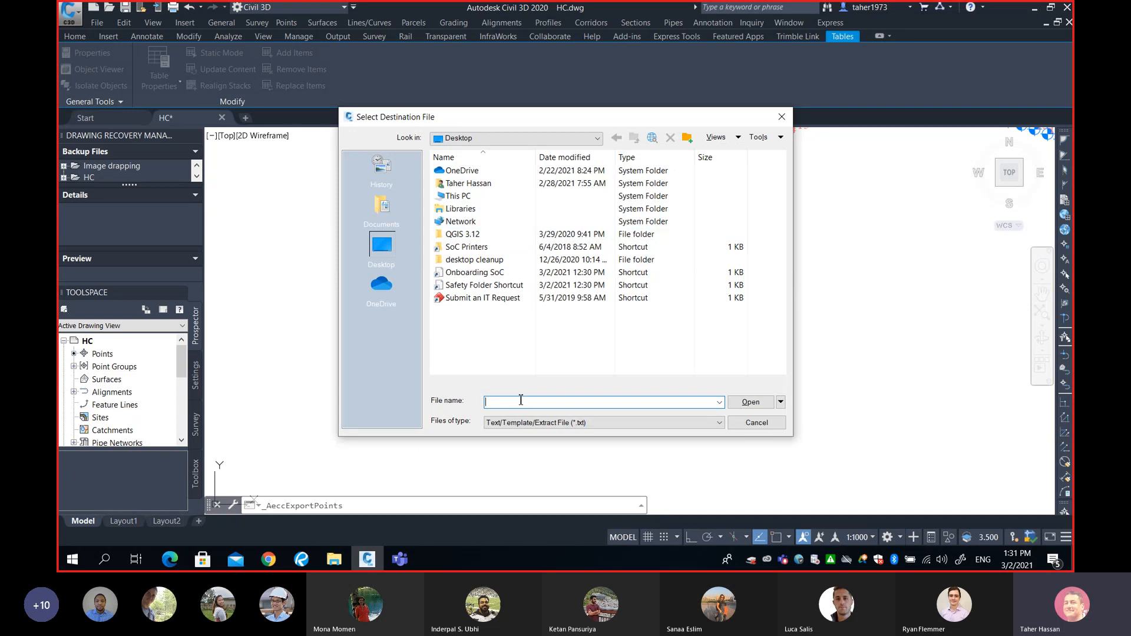
type("Sare")
type("cee")
type(" Trail 20R @25m")
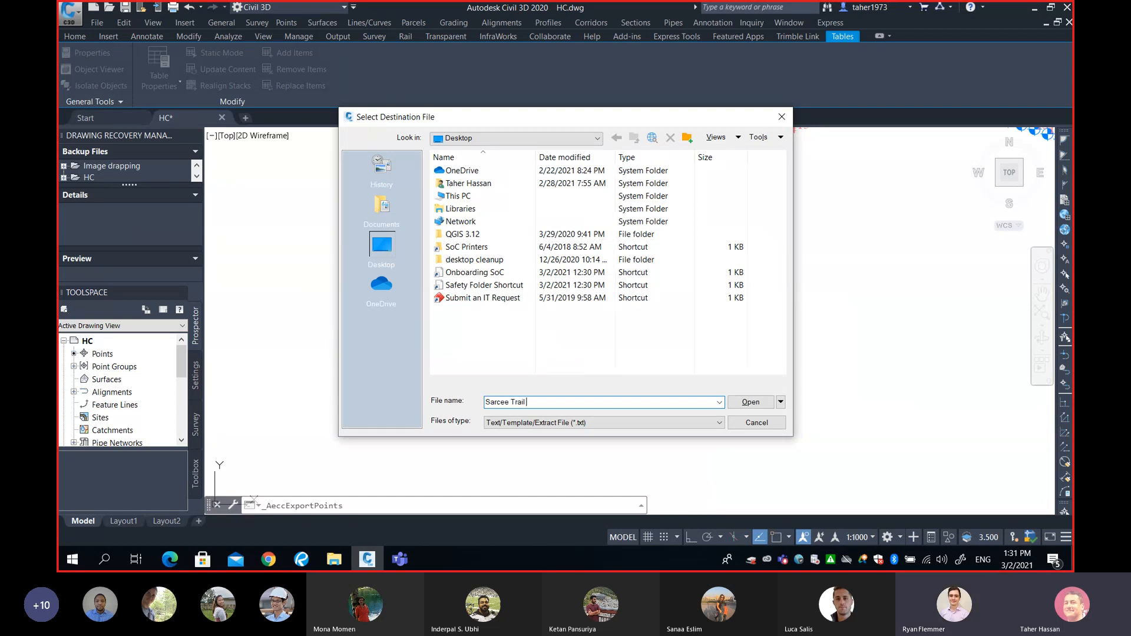
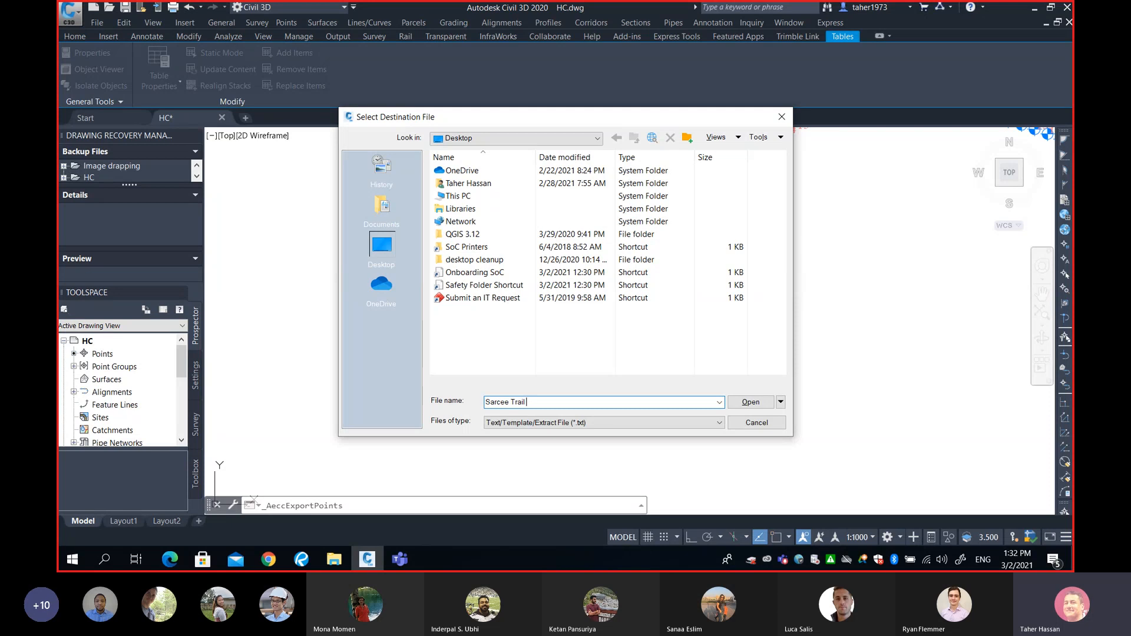
type("20R @25")
type("m")
type("R")
type(" @25m")
left_click(644, 423)
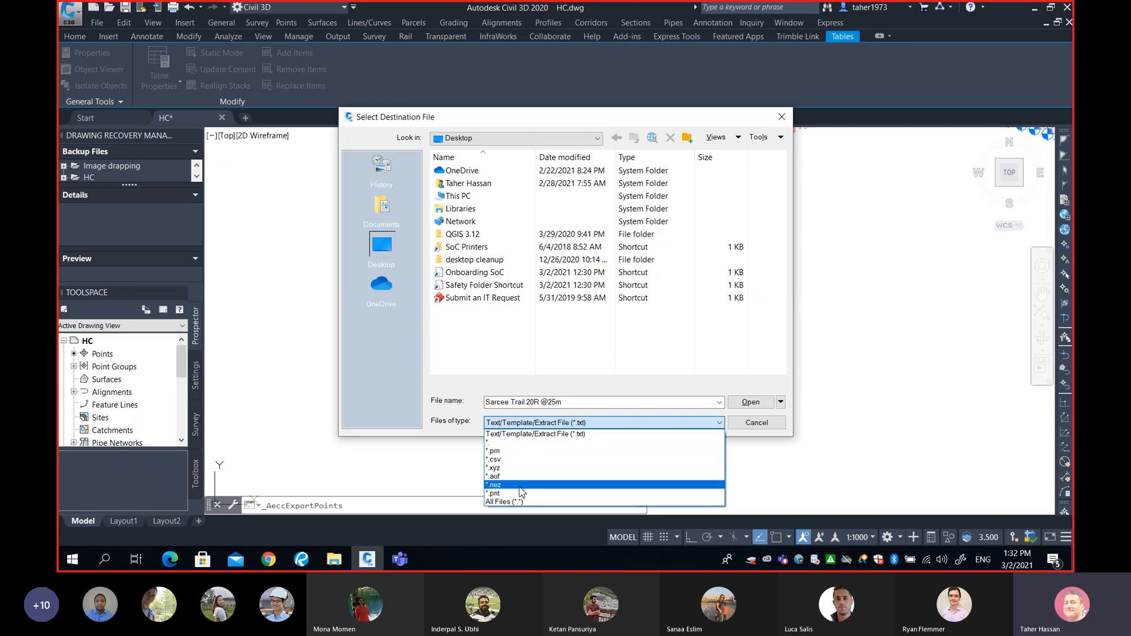
left_click(531, 436)
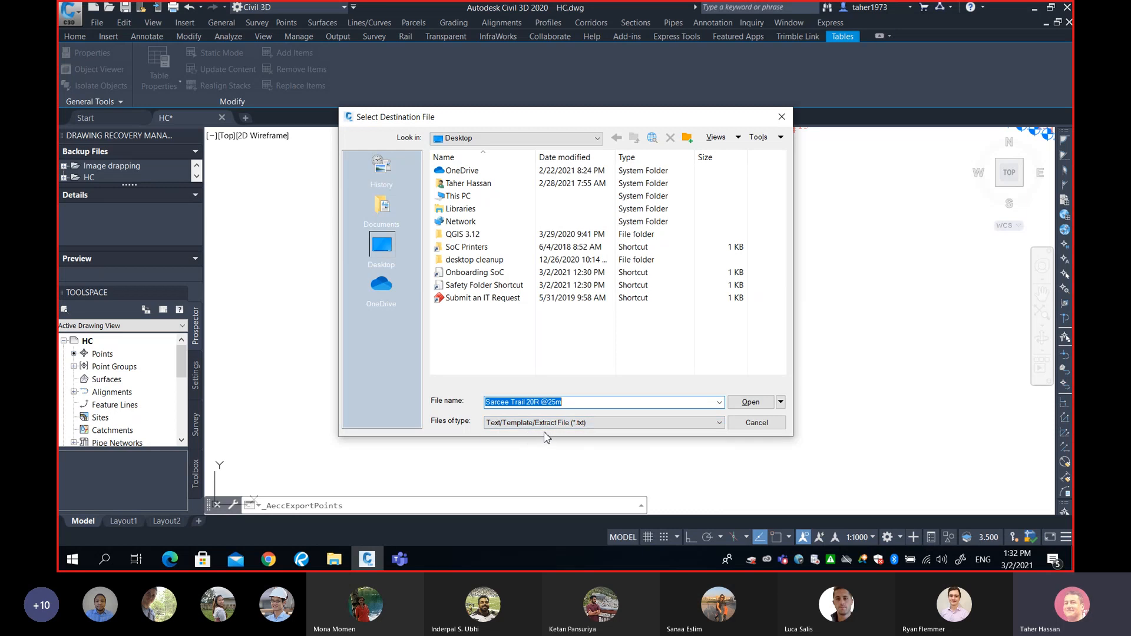
left_click(751, 402)
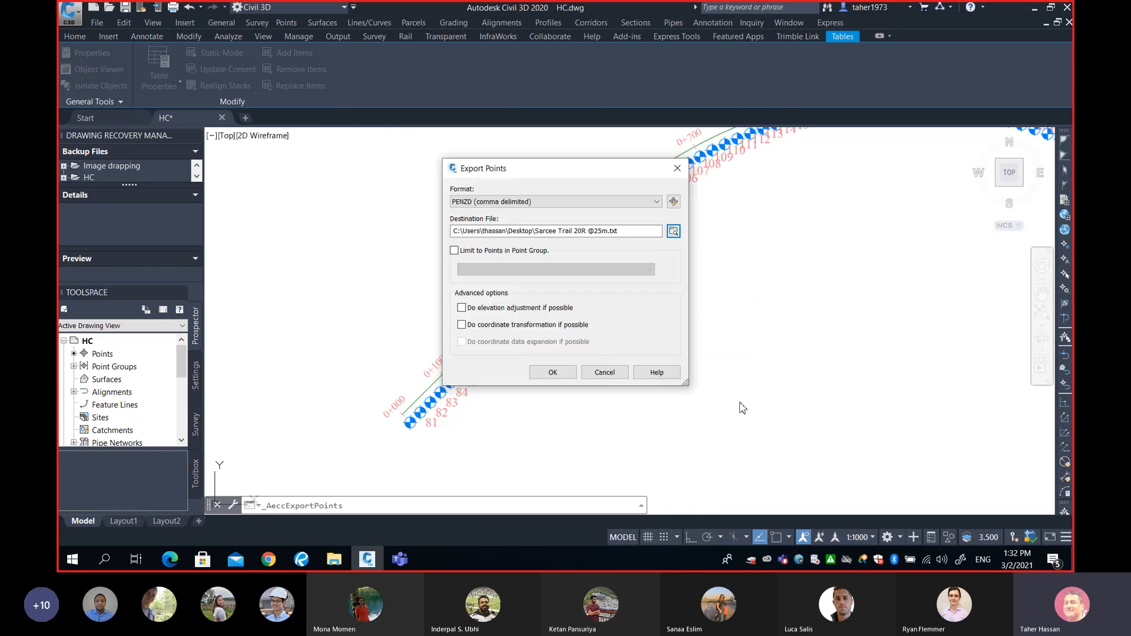
left_click(553, 373)
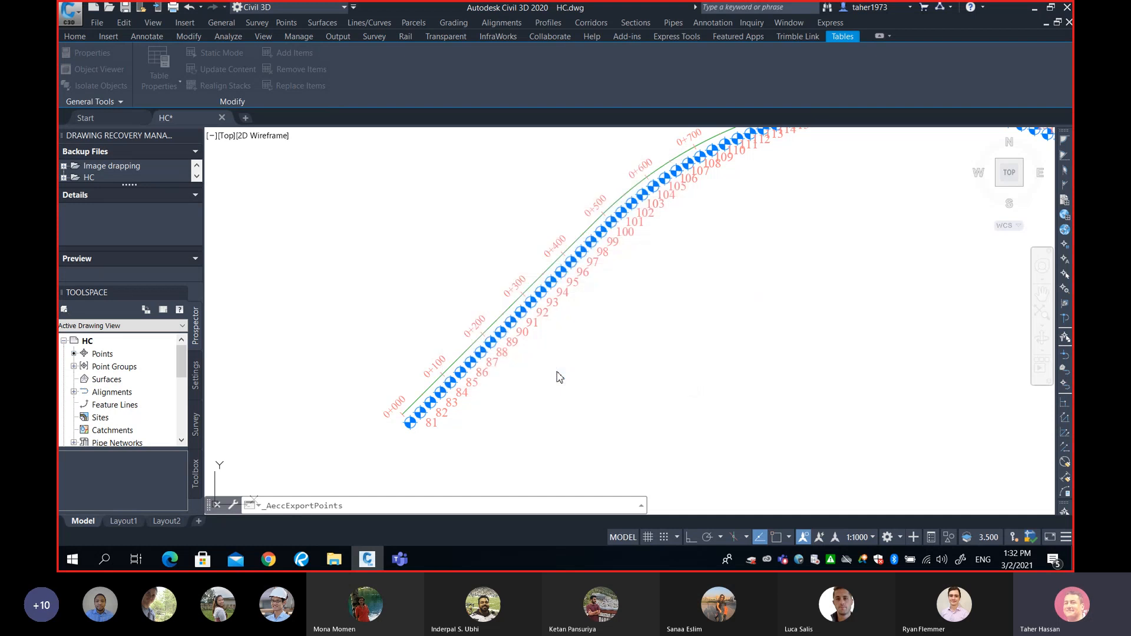
left_click(1034, 8)
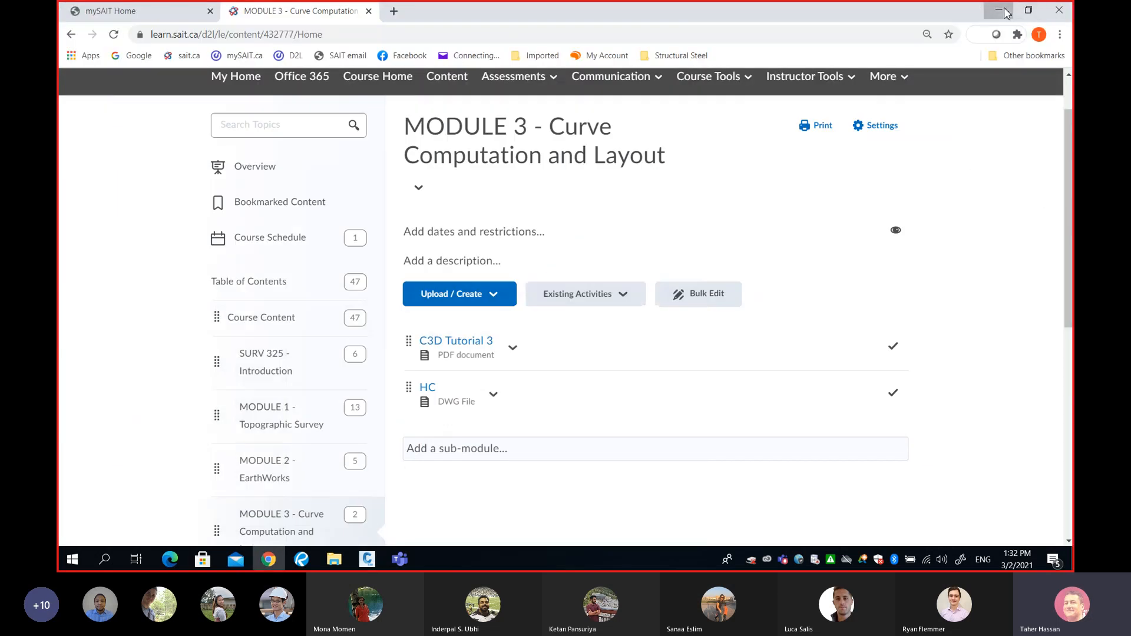
left_click(999, 10)
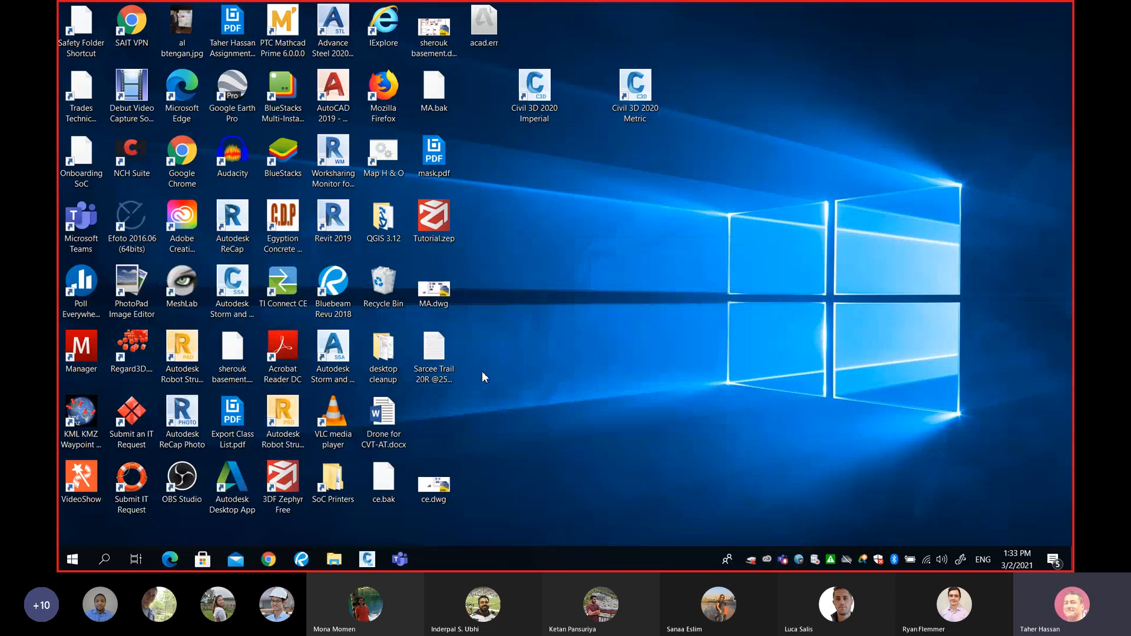
double_click(438, 344)
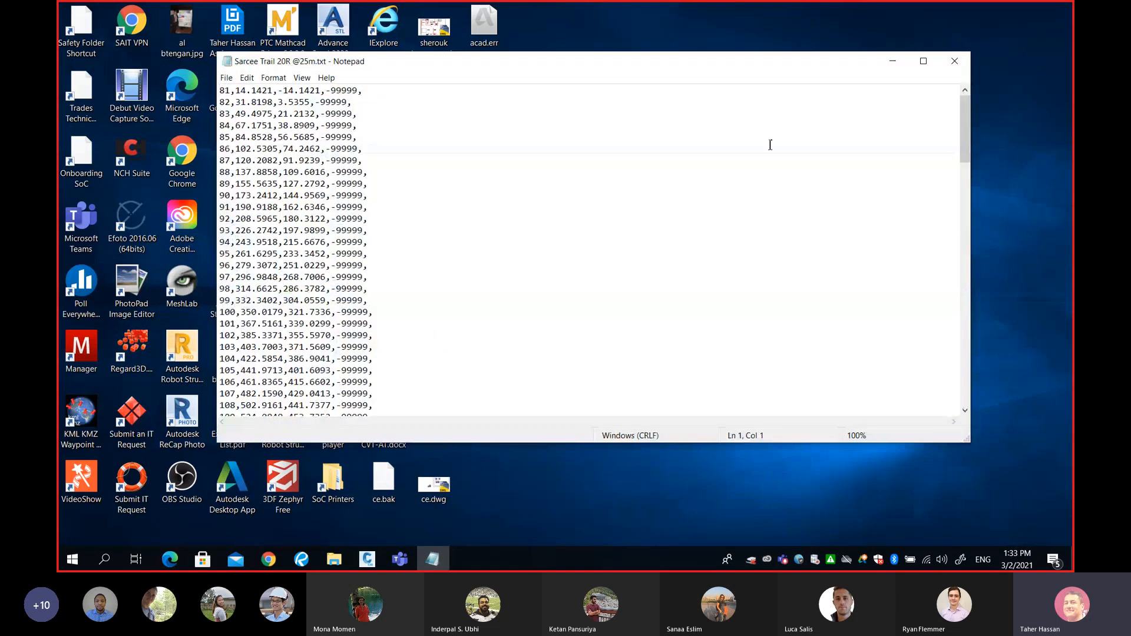
left_click(923, 60)
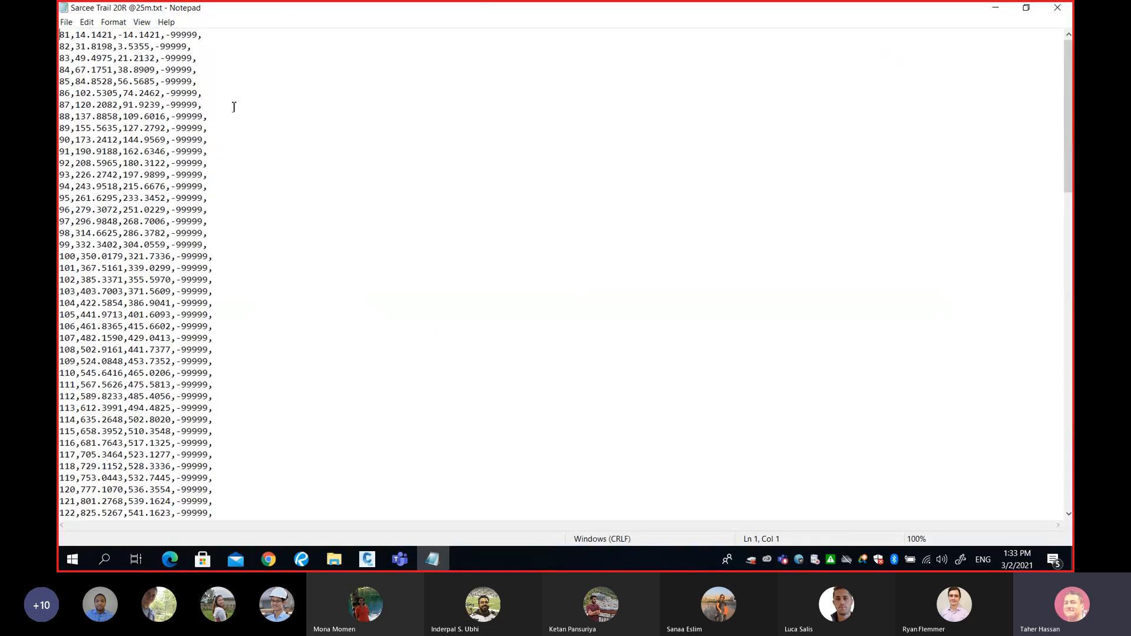
left_click_drag(166, 35, 196, 32)
left_click(162, 35)
left_click(1058, 12)
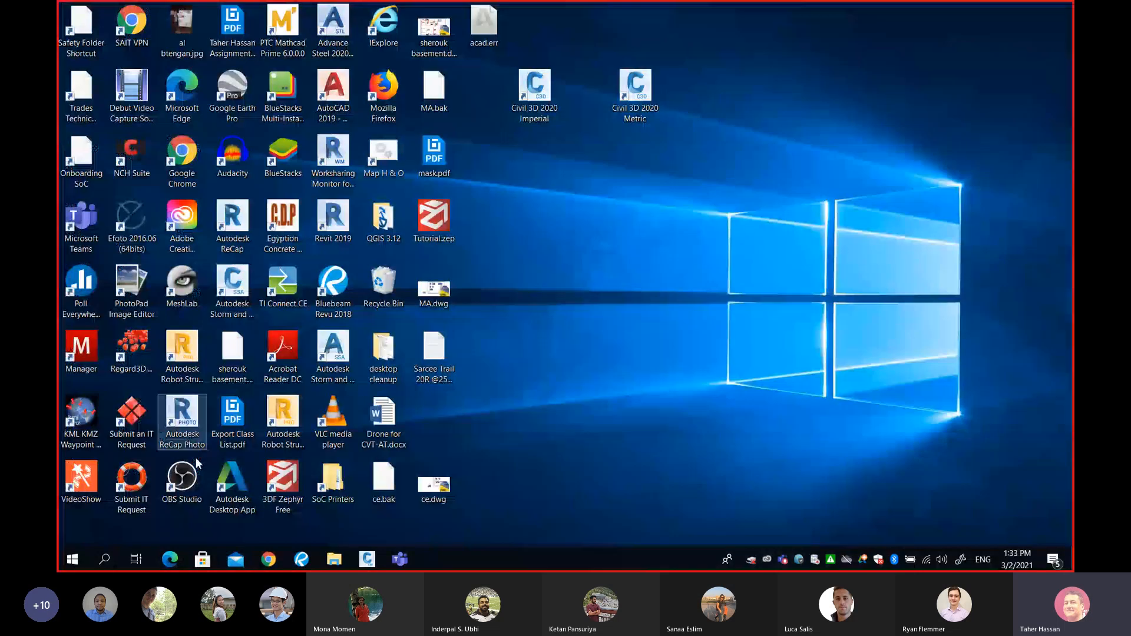
left_click(372, 559)
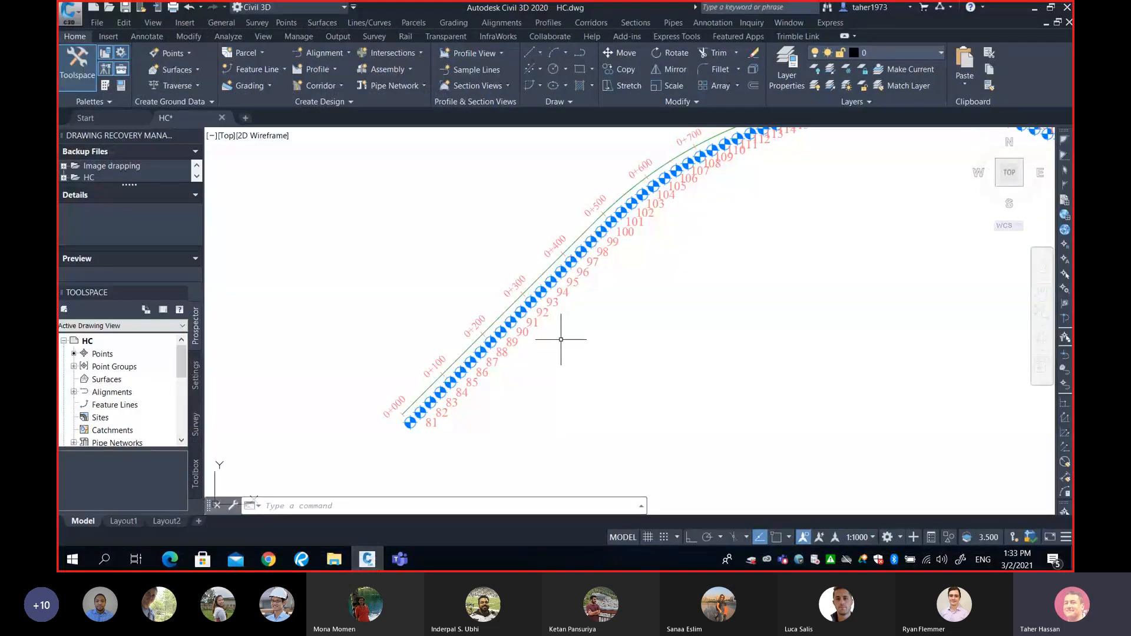
Widen and heighten the Toolspace panel, then expand Point Groups to show ST, ROAD and _All Points.
left_click(286, 23)
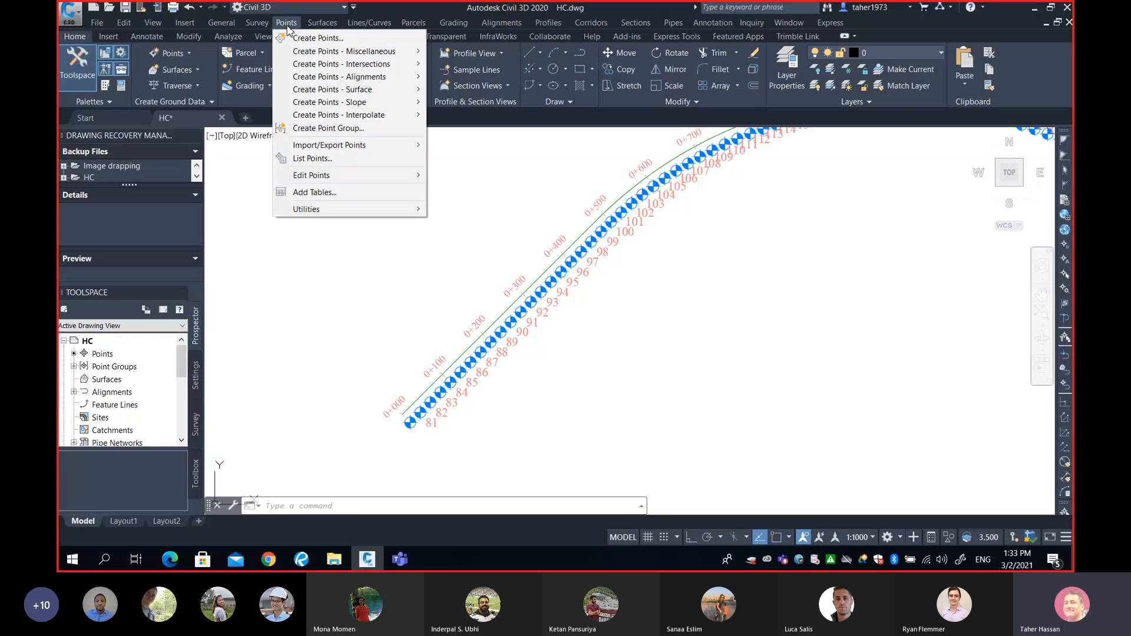
left_click(295, 300)
left_click(250, 218)
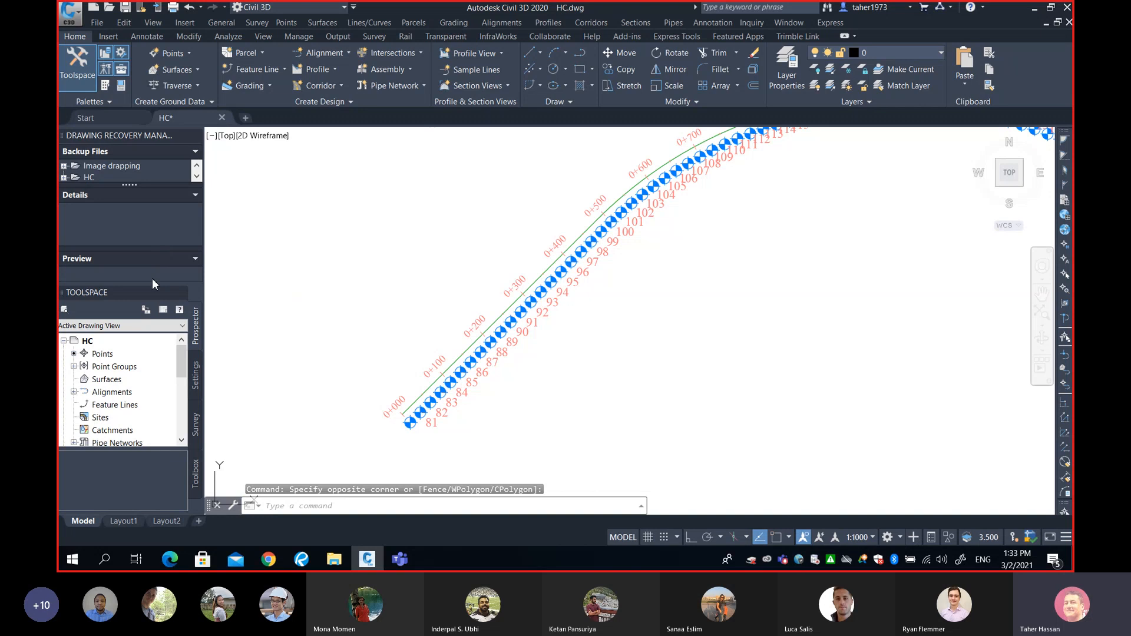
left_click_drag(206, 330, 270, 334)
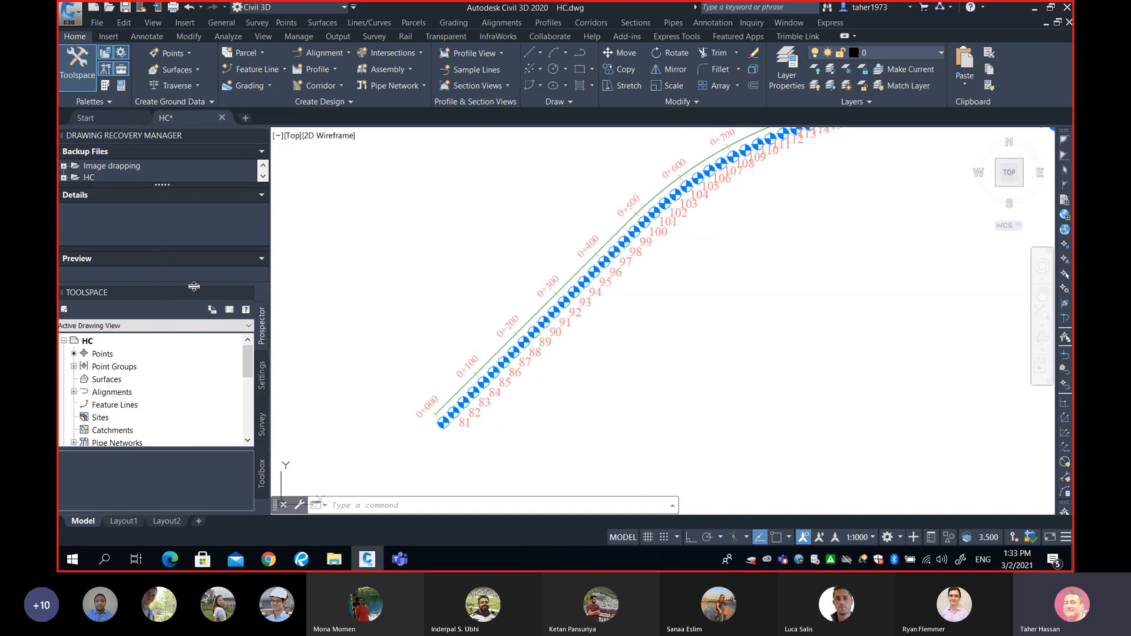
left_click_drag(193, 287, 189, 158)
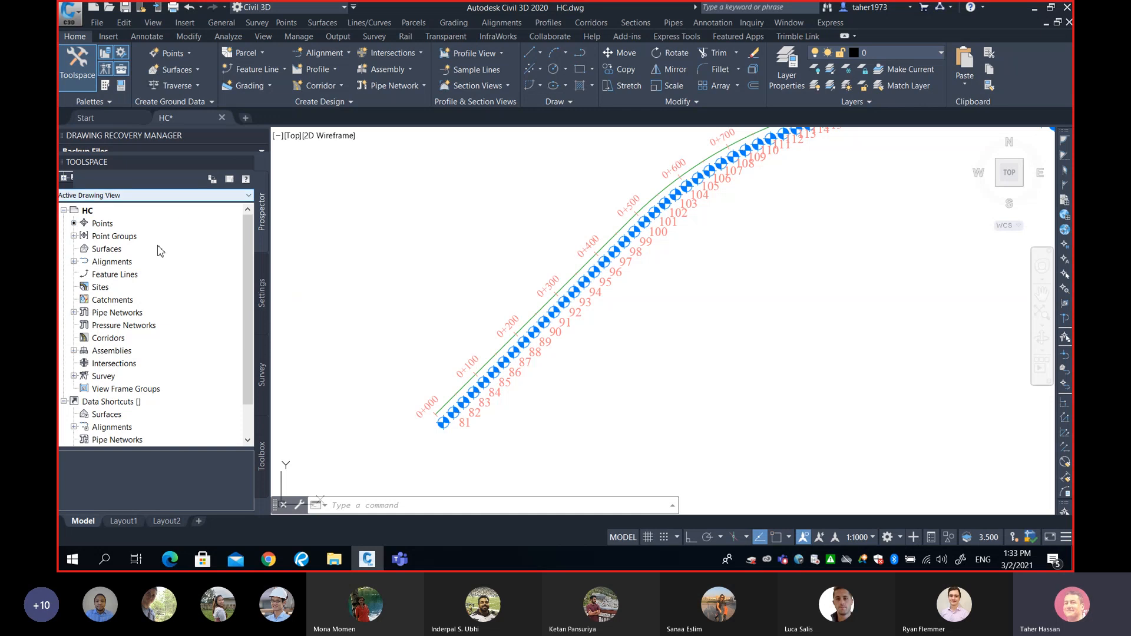
left_click(74, 236)
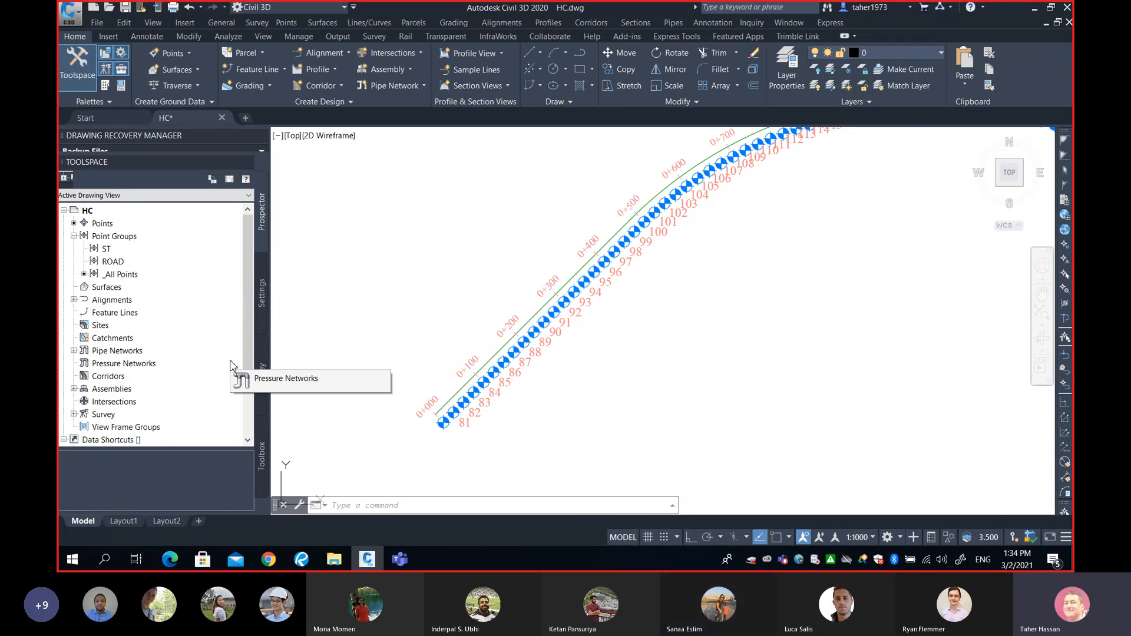
Check the ST and ROAD groups, then list _All Points with eastings and resize the list pane.
left_click(106, 249)
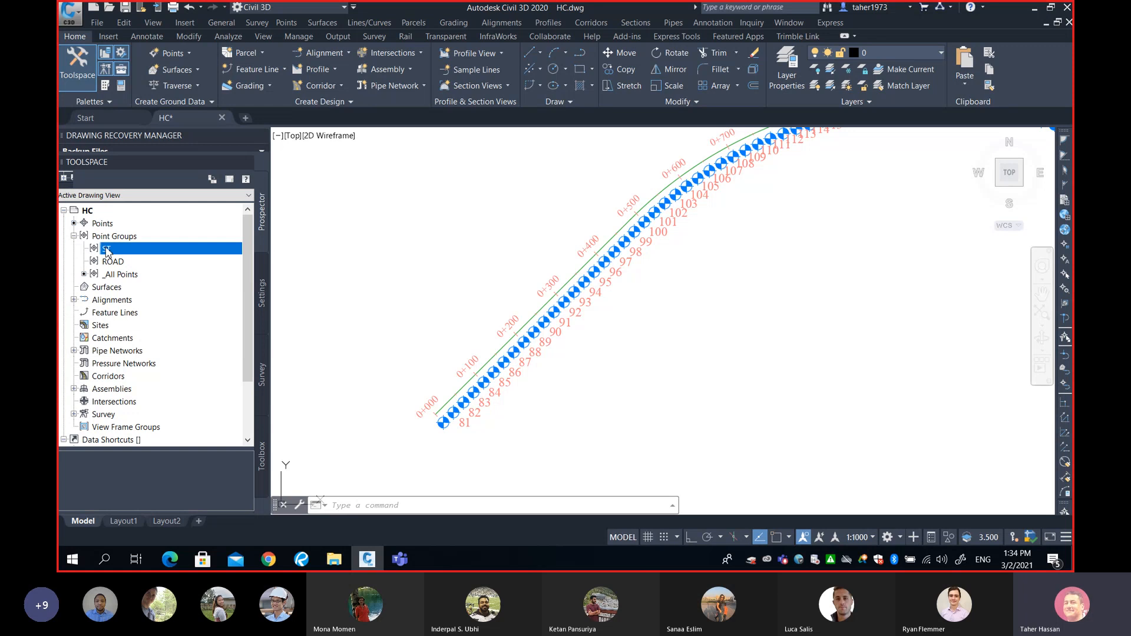
left_click(111, 262)
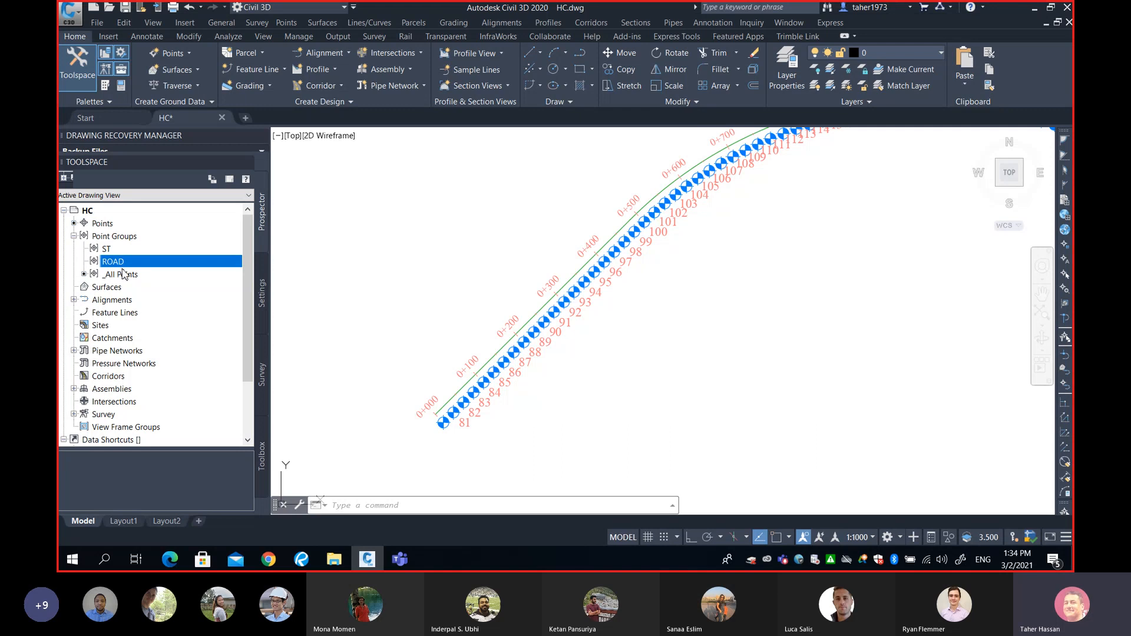
left_click(463, 403)
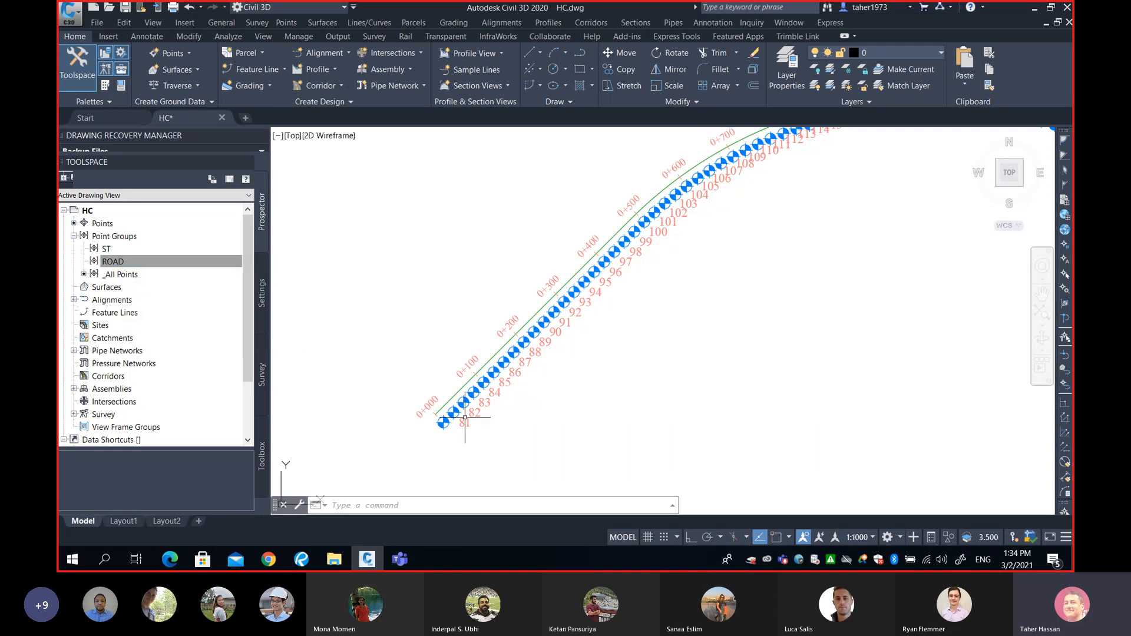
left_click(106, 262)
mouse_move(625, 323)
left_click(121, 276)
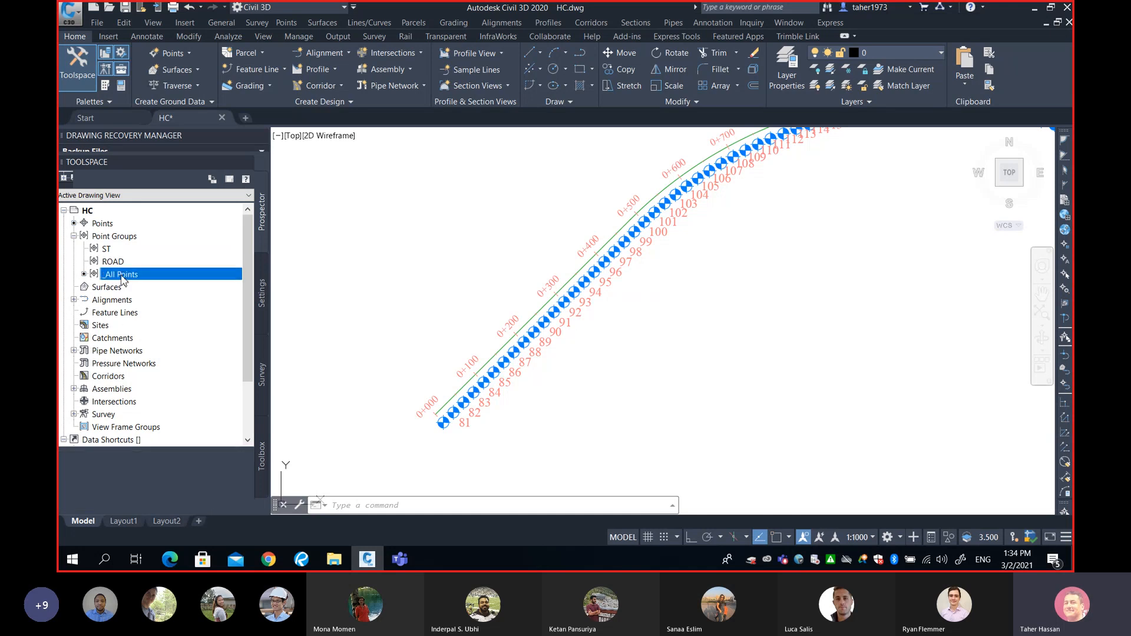
left_click_drag(148, 450, 147, 320)
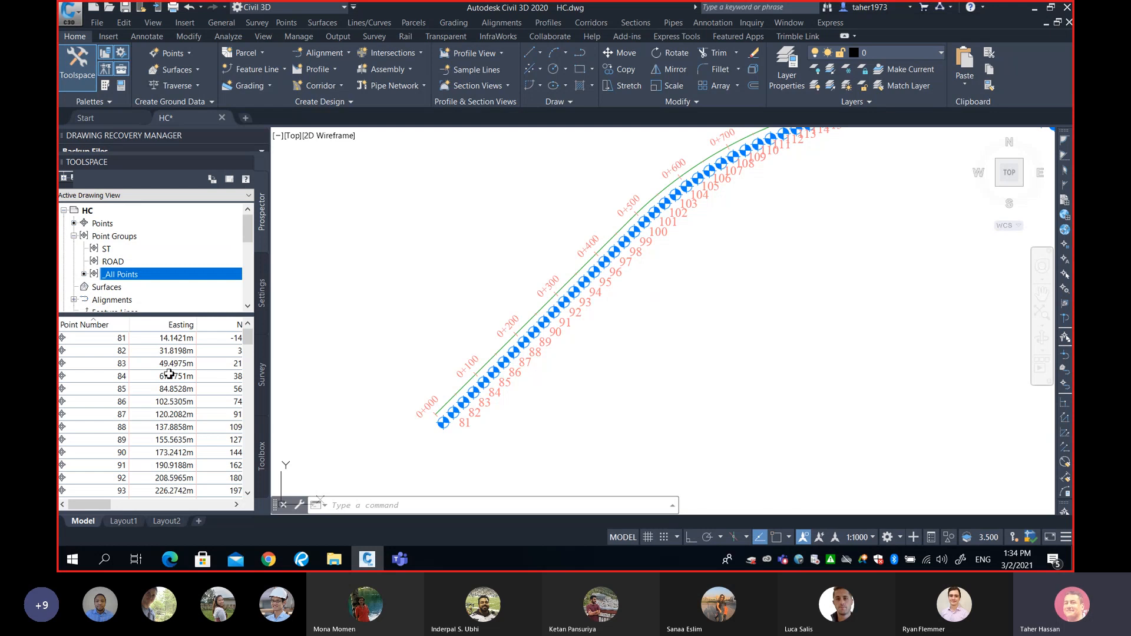
left_click_drag(160, 319, 158, 415)
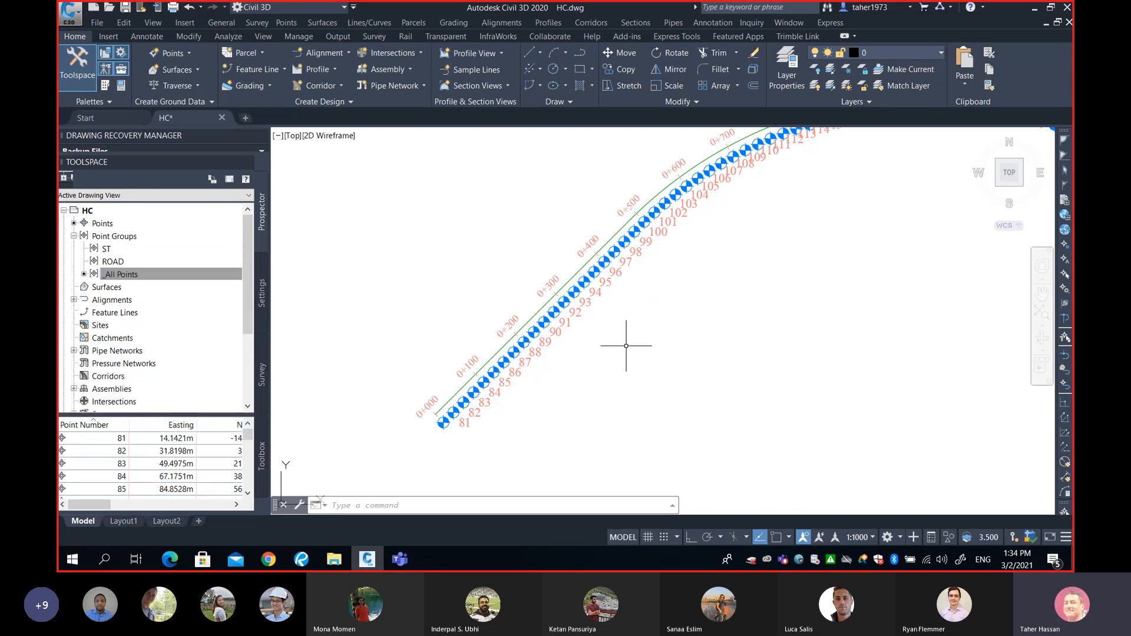
Draw a two-point polyline (PL) across Sarcee Trail near its first curve.
scroll(615, 342, "down", 5)
type("pl")
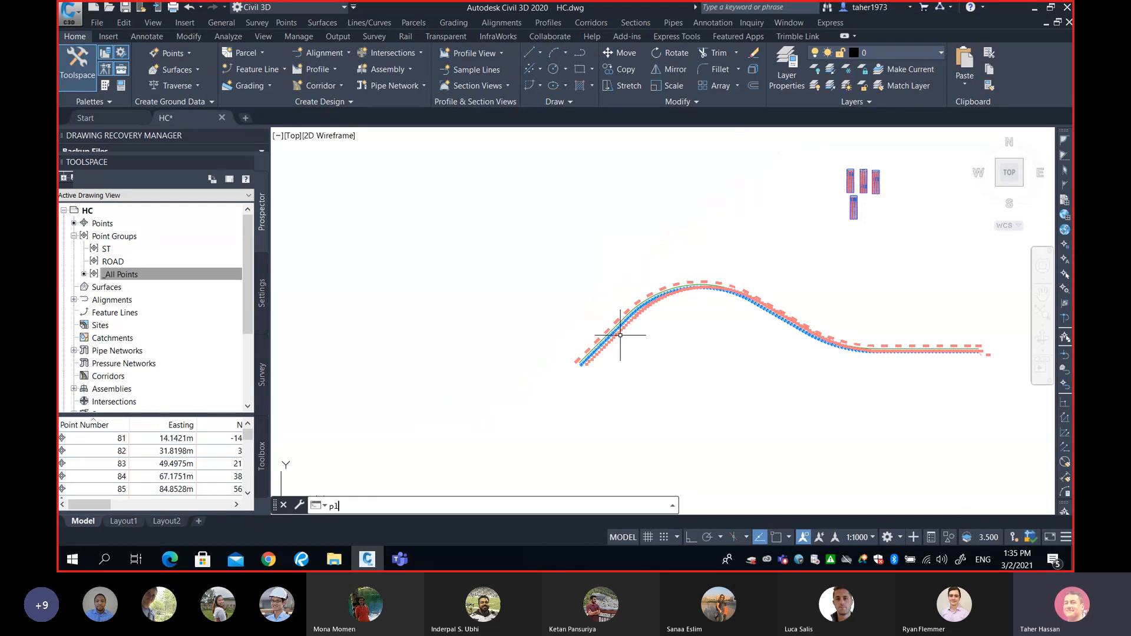
key("Return")
left_click(583, 225)
left_click(694, 388)
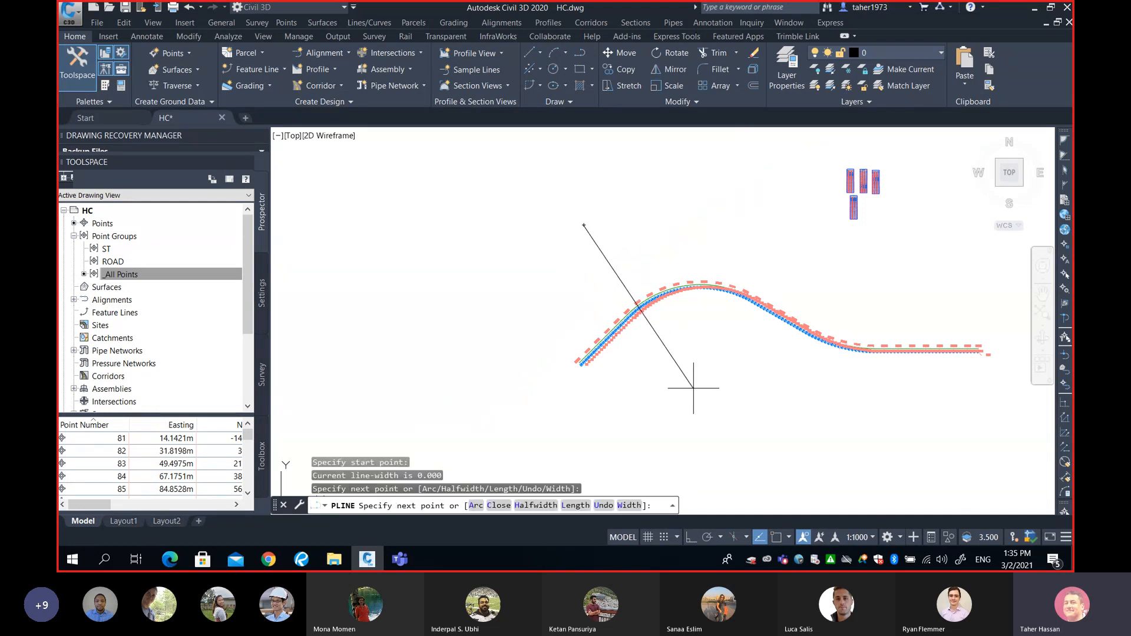
key("Return")
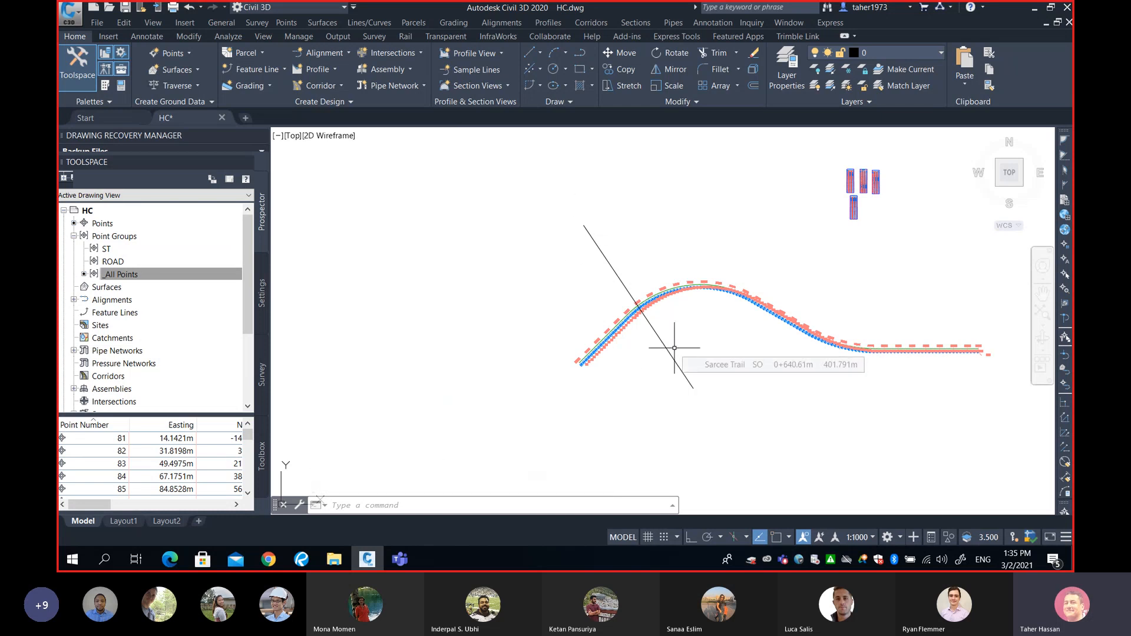
scroll(674, 347, "up", 2)
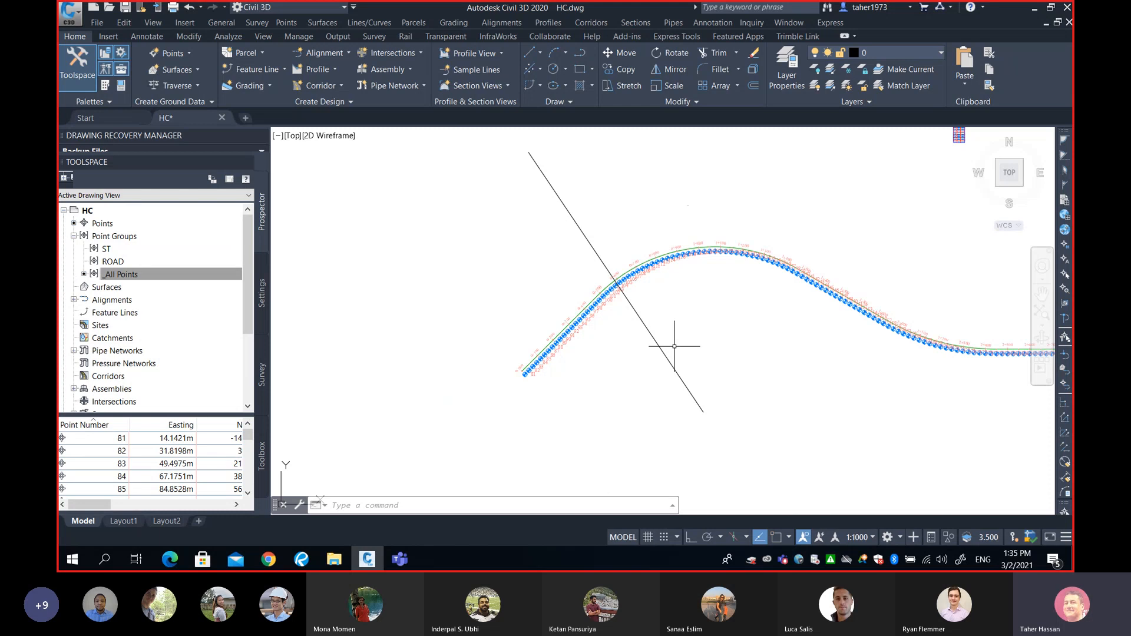
mouse_move(672, 344)
Open Export Points and restrict it to points in the ROAD point group.
left_click(287, 23)
mouse_move(350, 152)
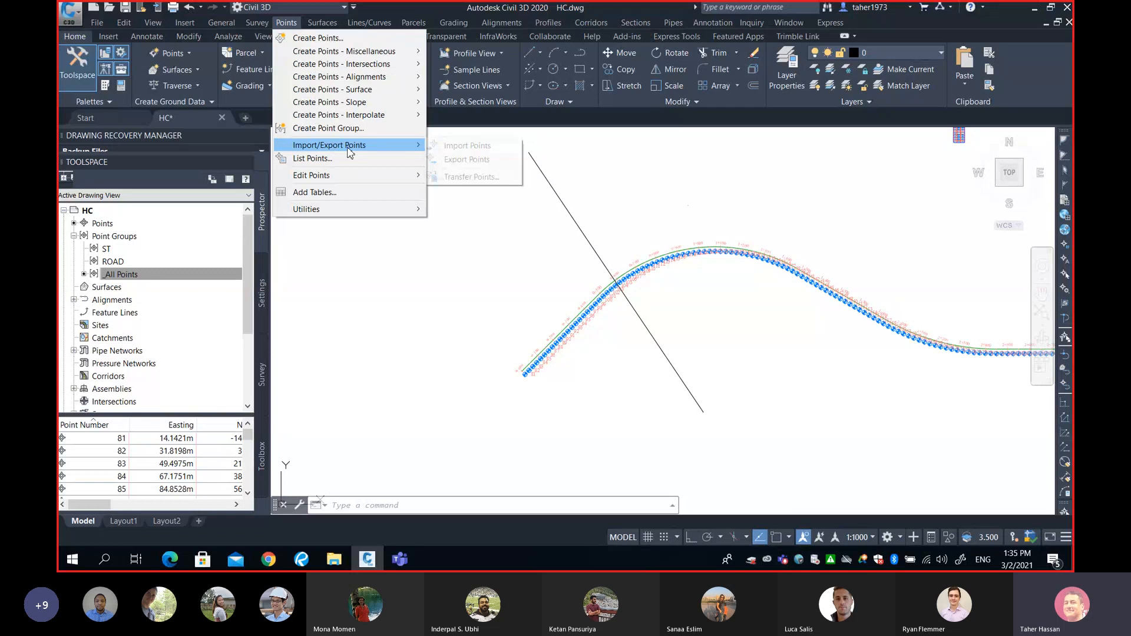
left_click(467, 159)
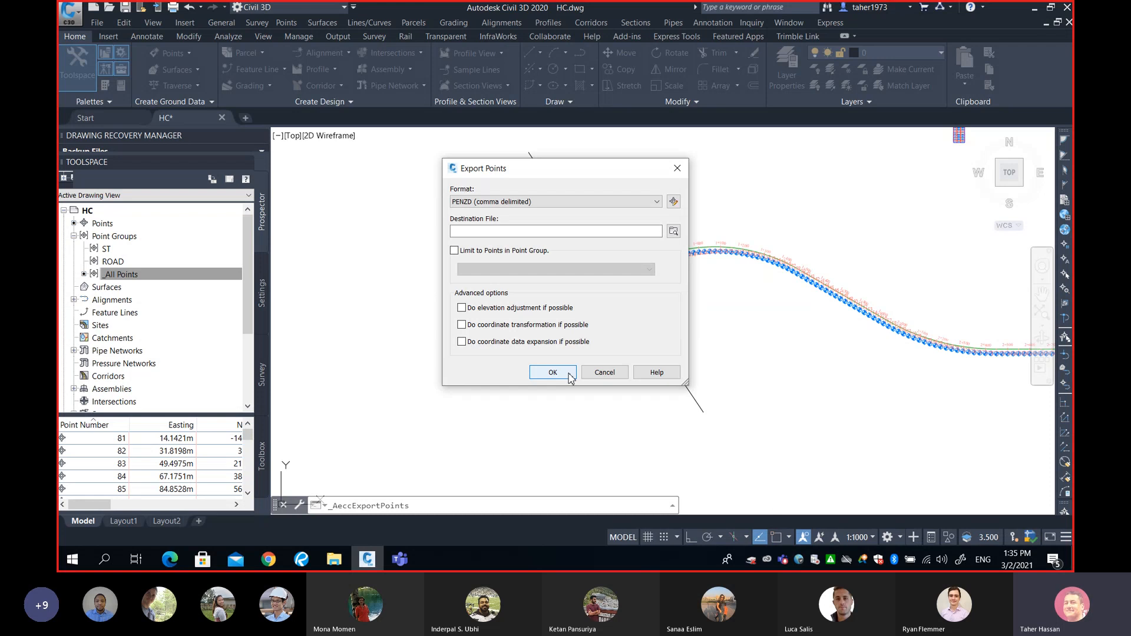
left_click(454, 251)
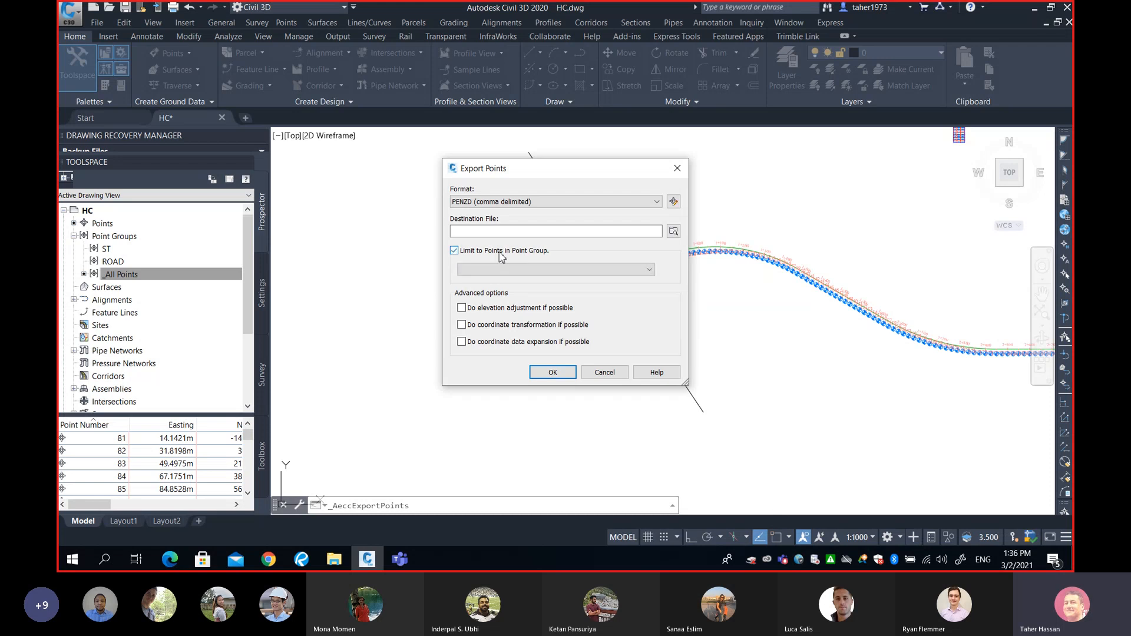
left_click(527, 269)
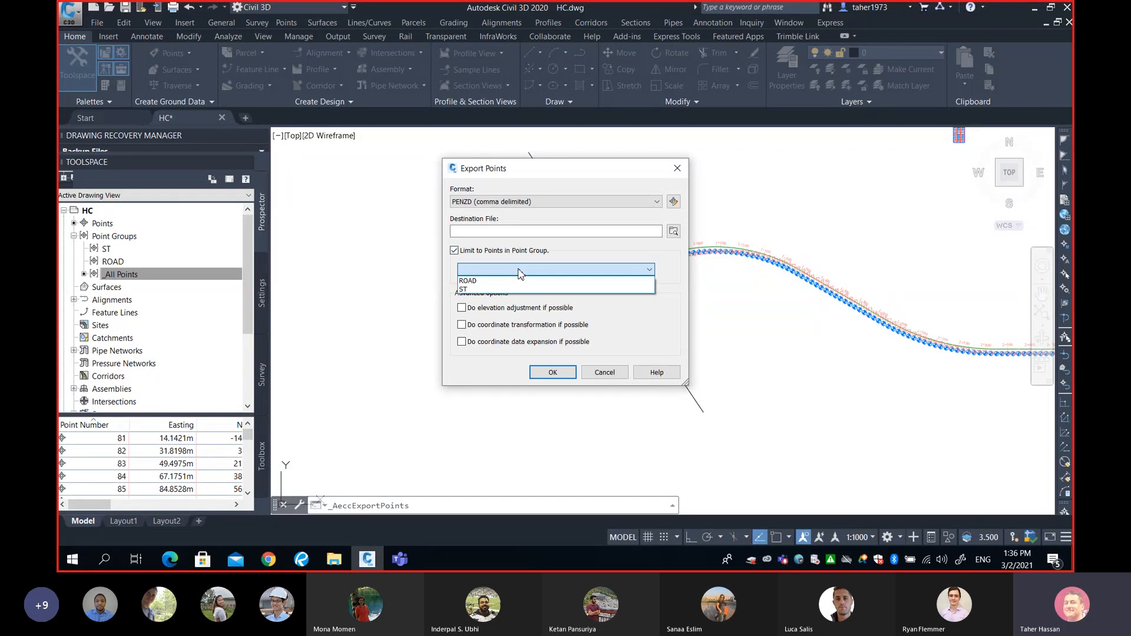
left_click(481, 282)
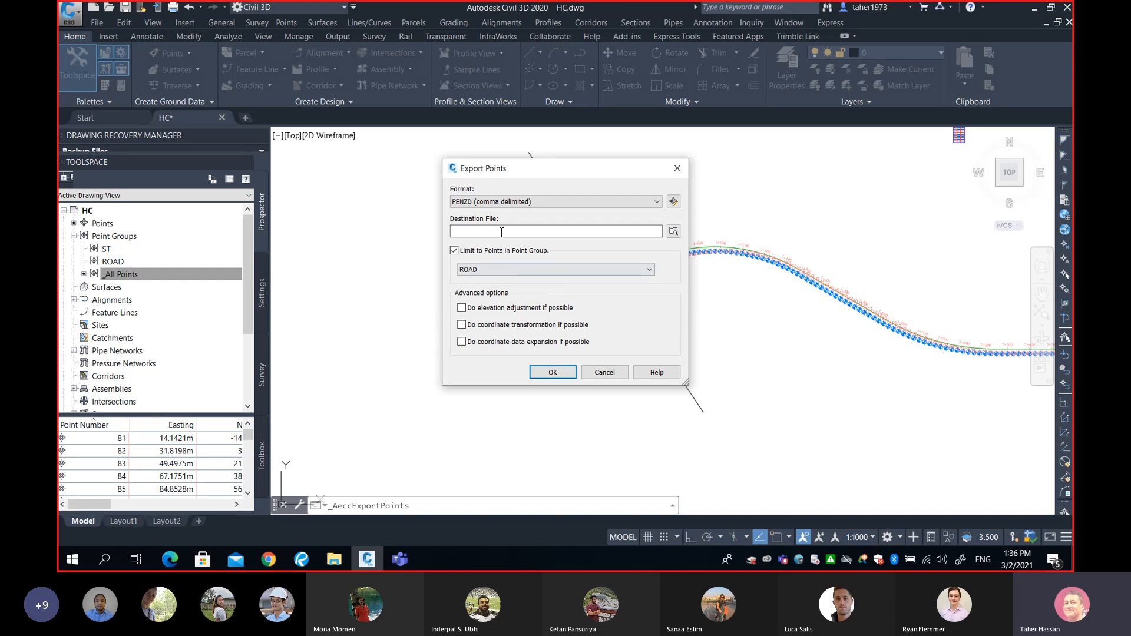
left_click(501, 231)
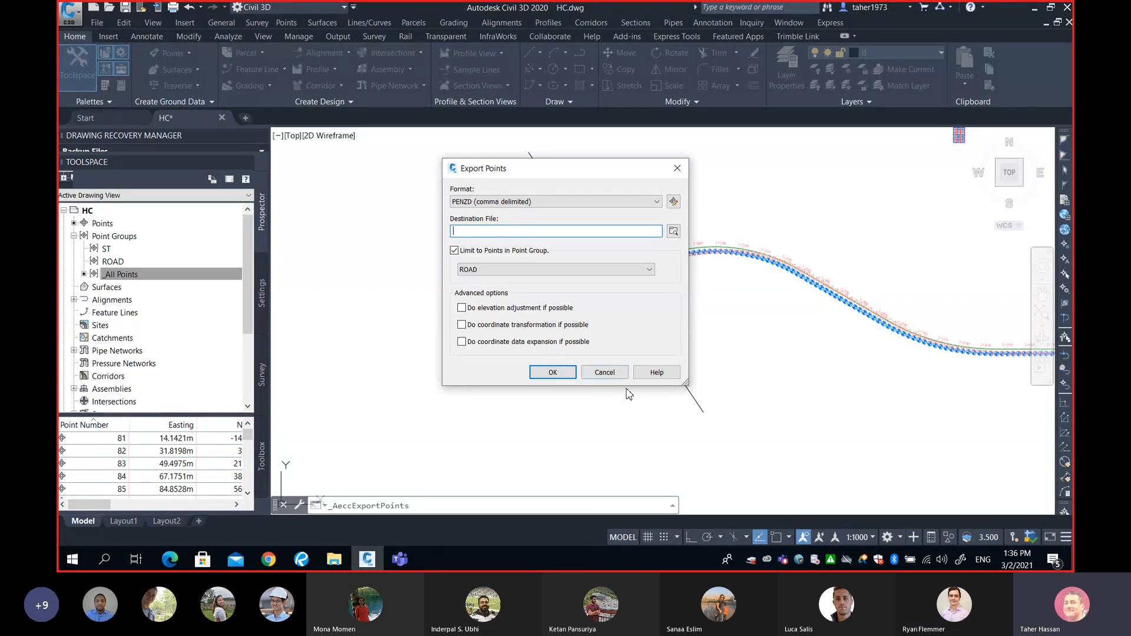
Cancel Export Points, then select ROAD in Prospector and open its right-click menu.
left_click(604, 373)
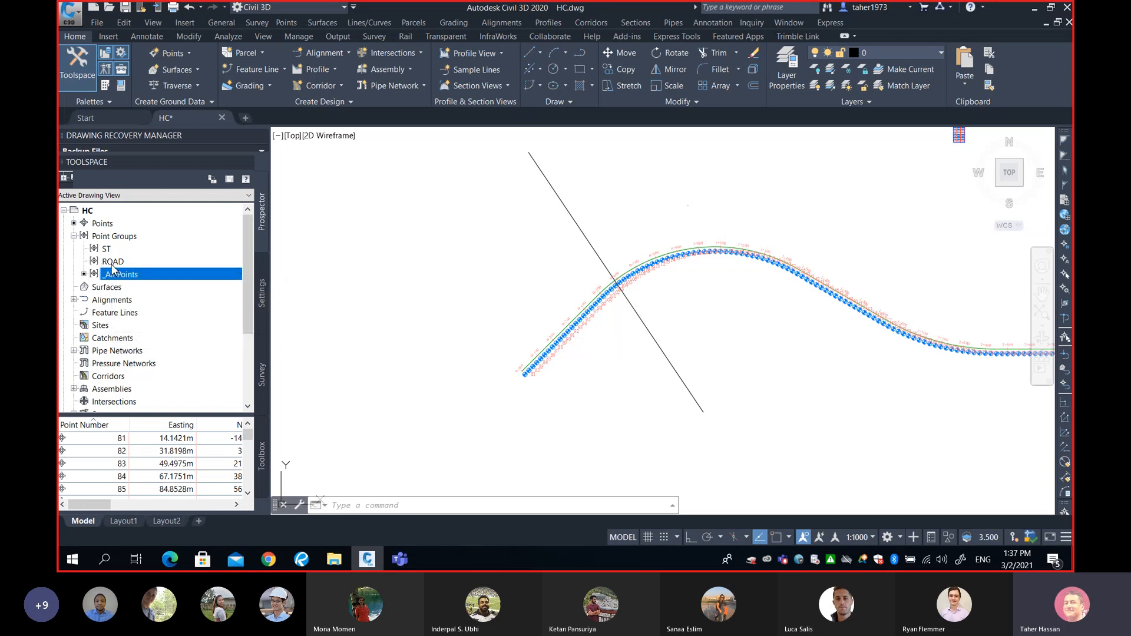
mouse_move(112, 267)
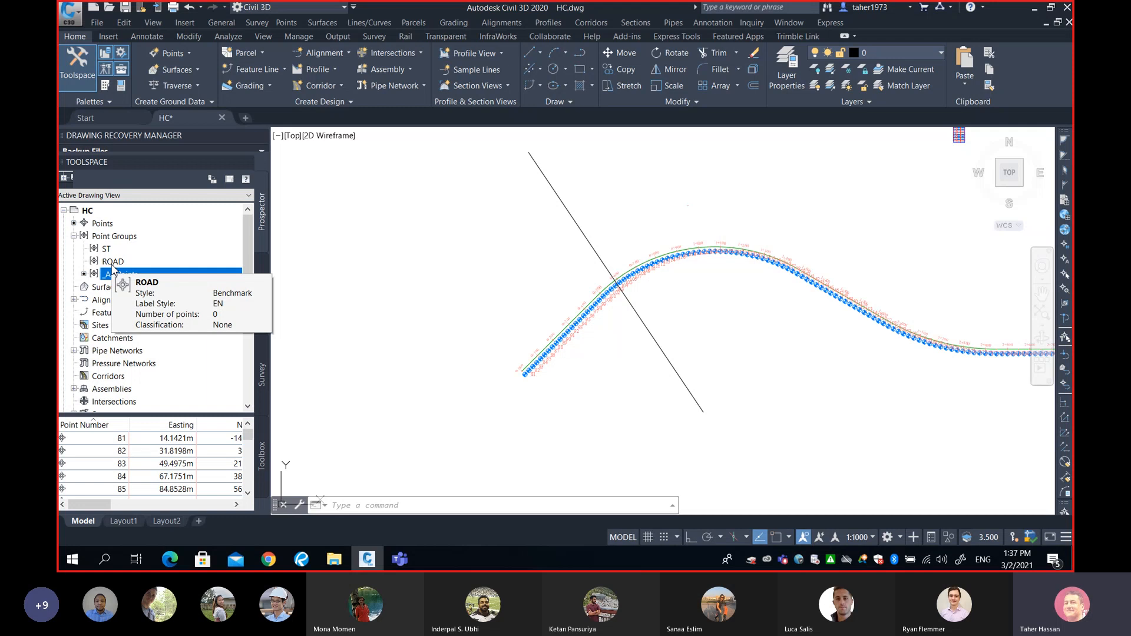
left_click(112, 263)
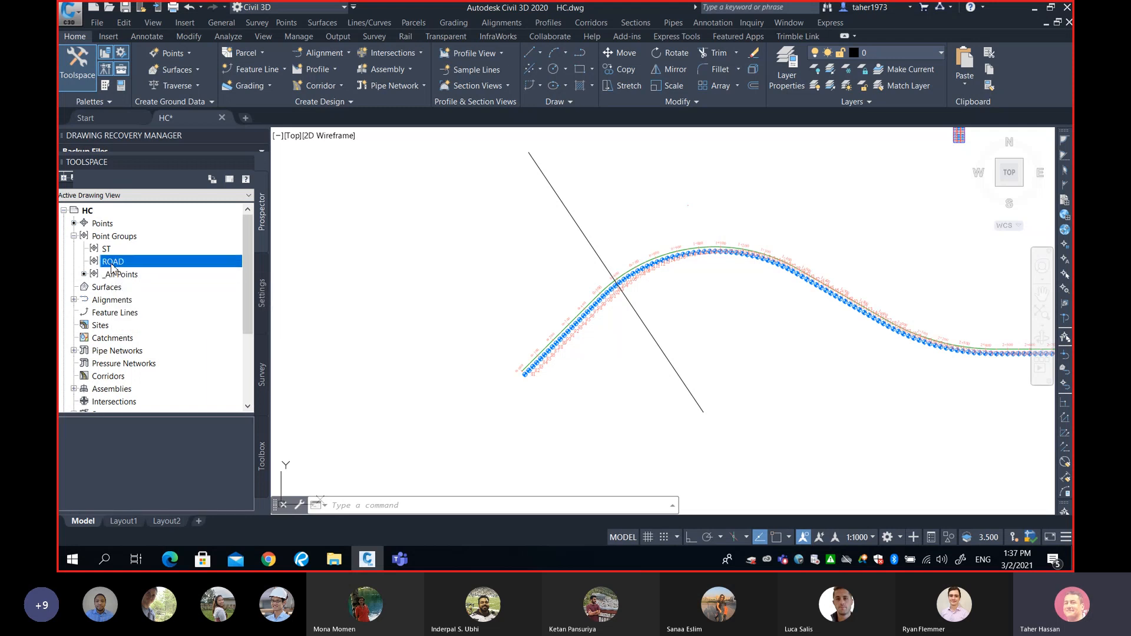
right_click(113, 266)
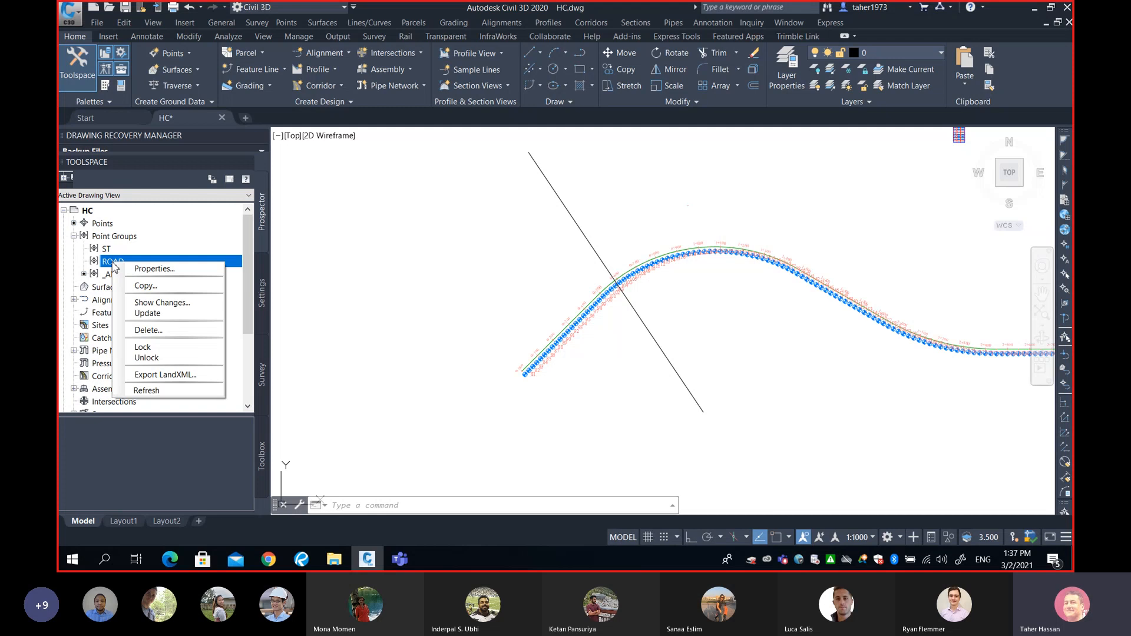
Open ROAD's Point Group Properties and view its Include rule for points 1, 4-7, 9-11, 13-16.
left_click(146, 269)
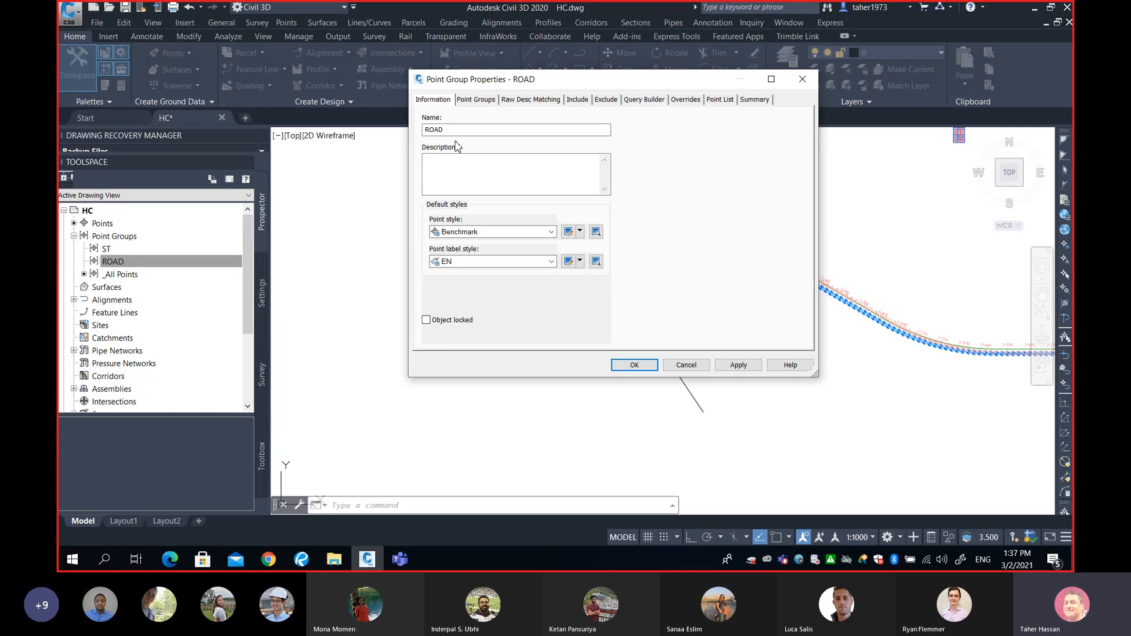
left_click(457, 130)
left_click(578, 100)
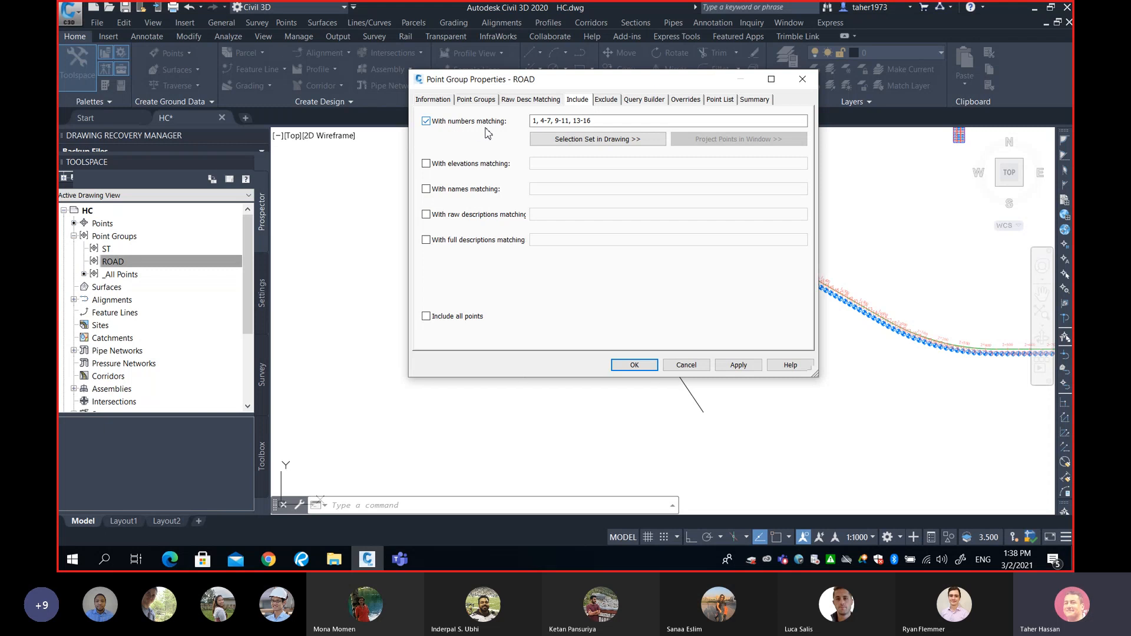
Replace the ROAD group's point-number rule with 81-208 and apply it.
left_click_drag(618, 121, 521, 129)
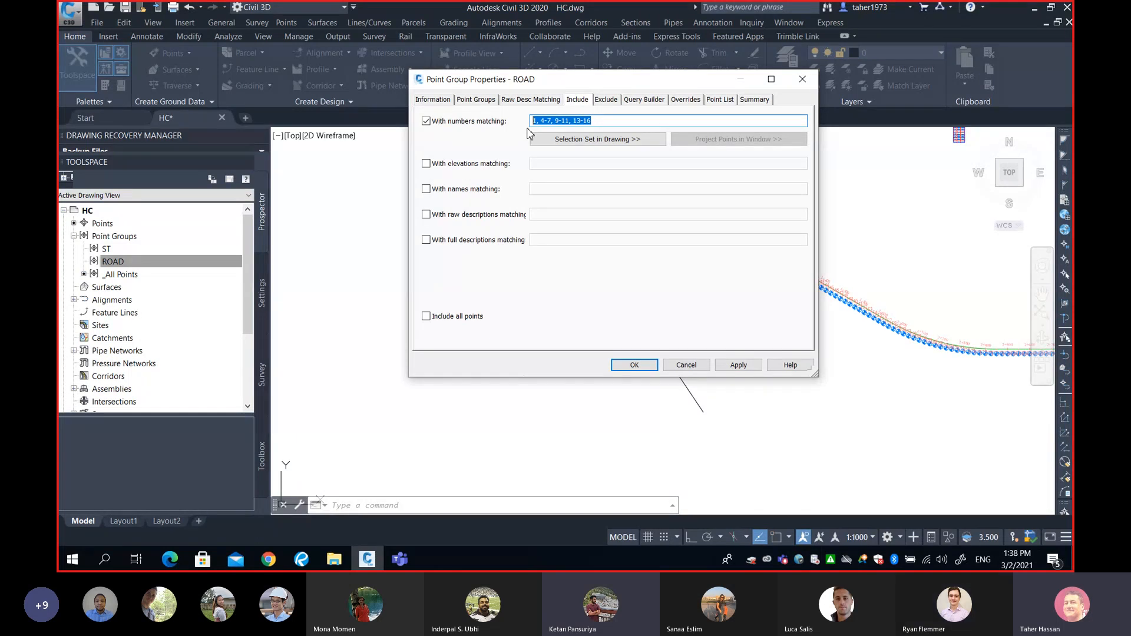
type("81")
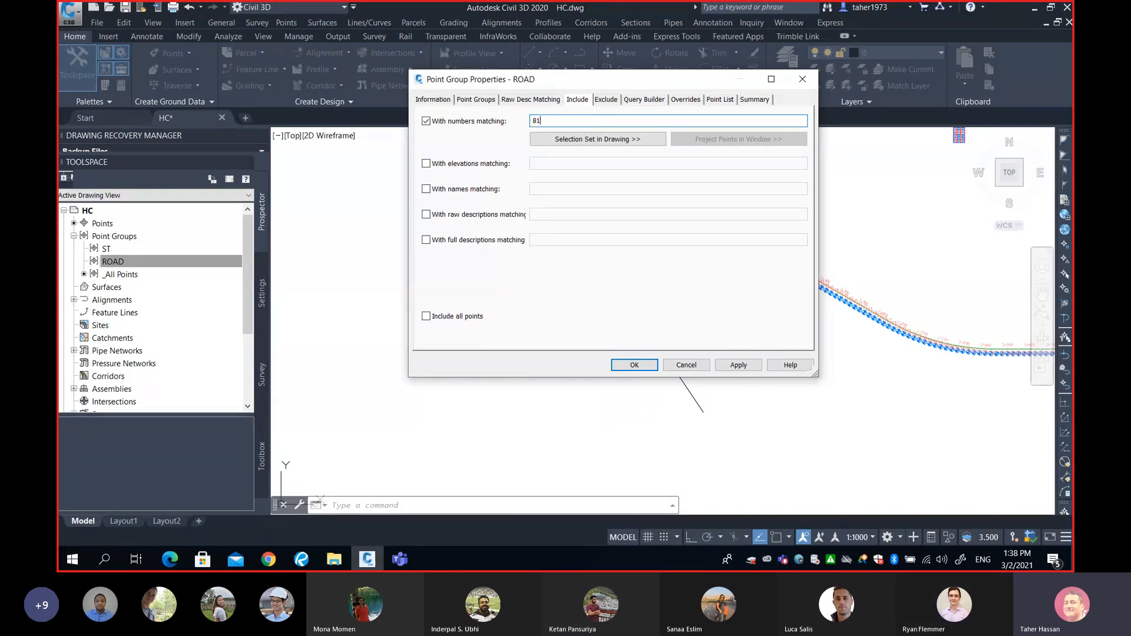
type("-208")
left_click(650, 369)
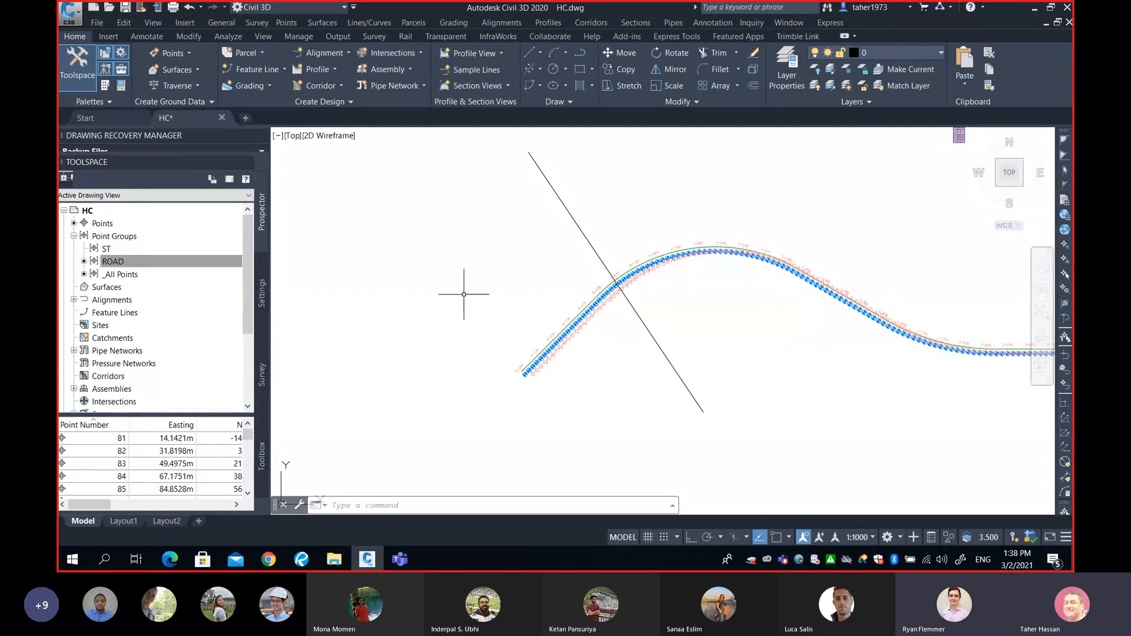
Select ROAD and pan along the alignment to confirm its points run to point 208.
left_click(103, 265)
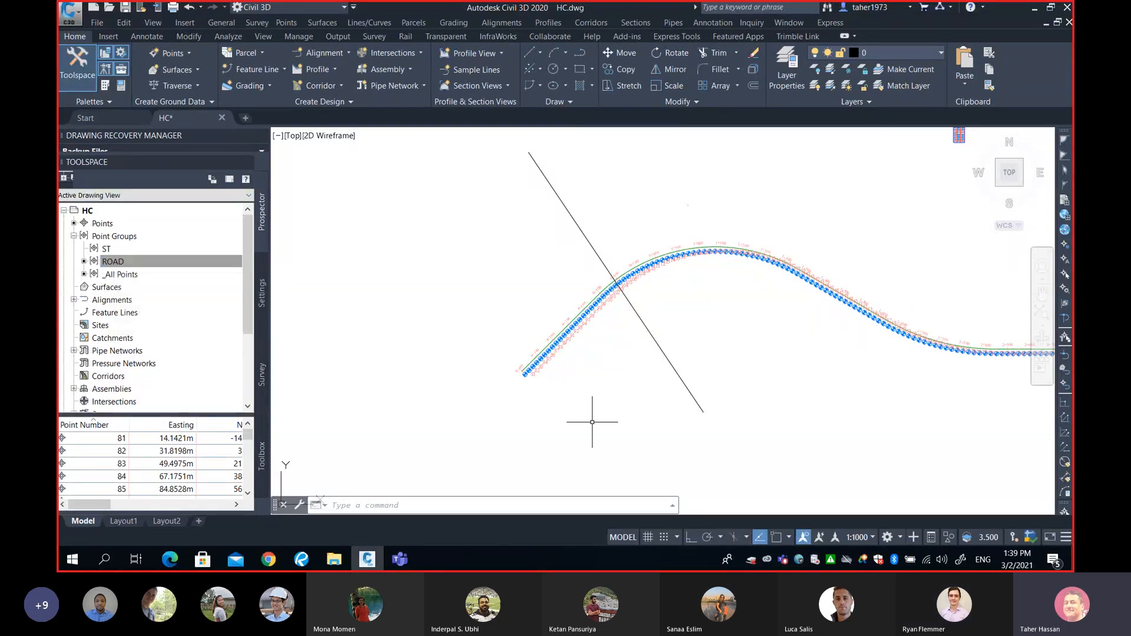
scroll(520, 367, "up", 10)
scroll(448, 310, "down", 7)
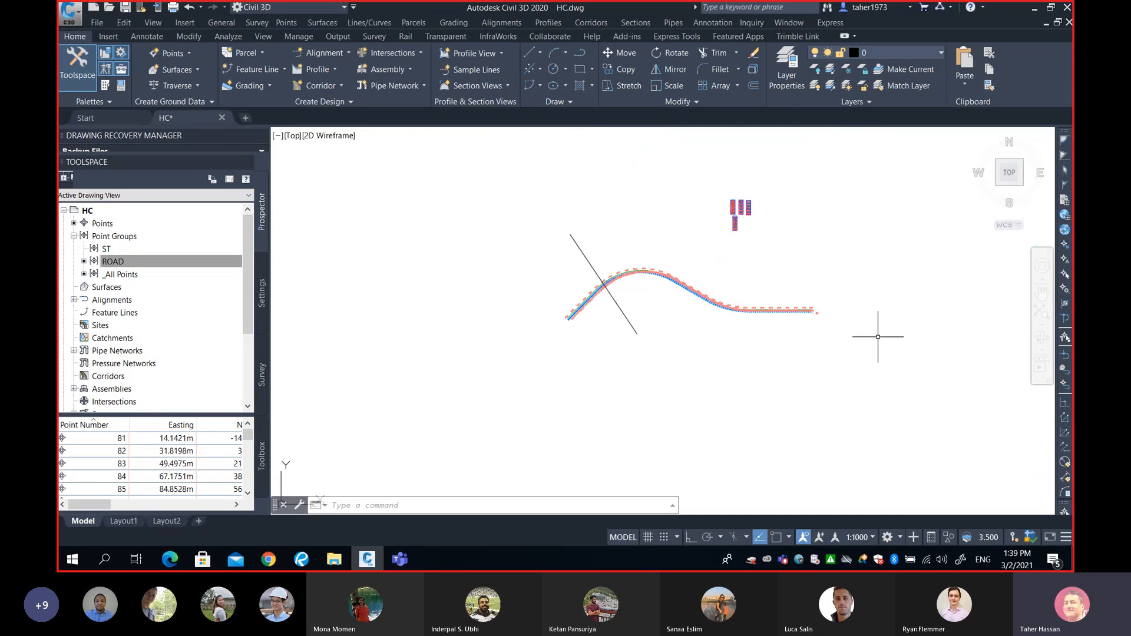
middle_click_drag(876, 315, 758, 351)
scroll(726, 351, "up", 3)
scroll(609, 368, "up", 6)
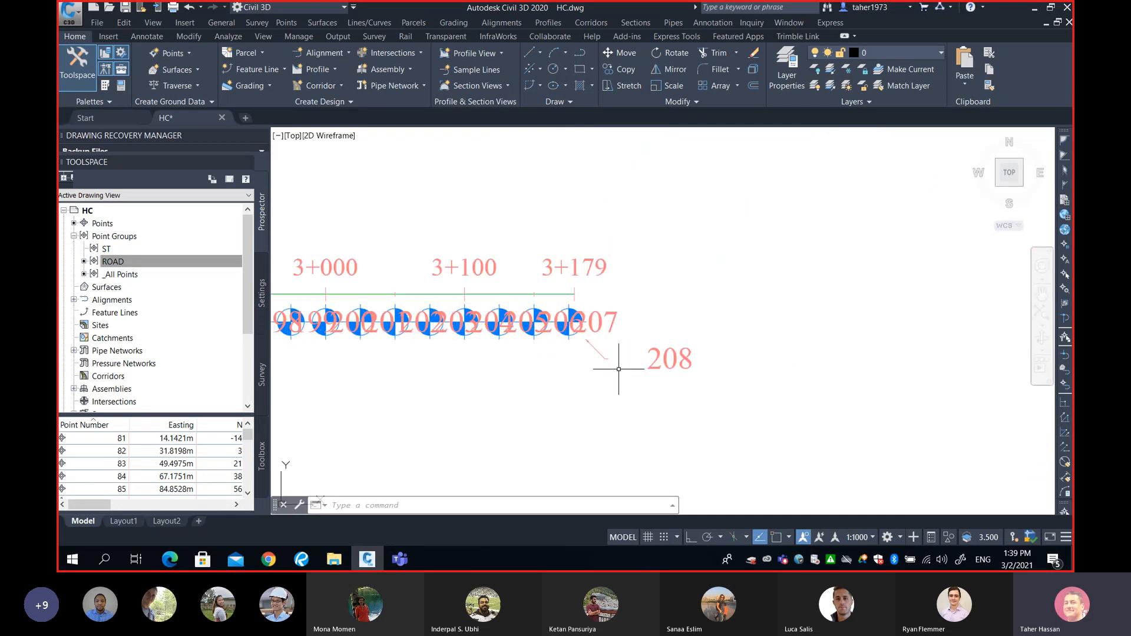
scroll(616, 370, "down", 10)
middle_click_drag(518, 384, 695, 369)
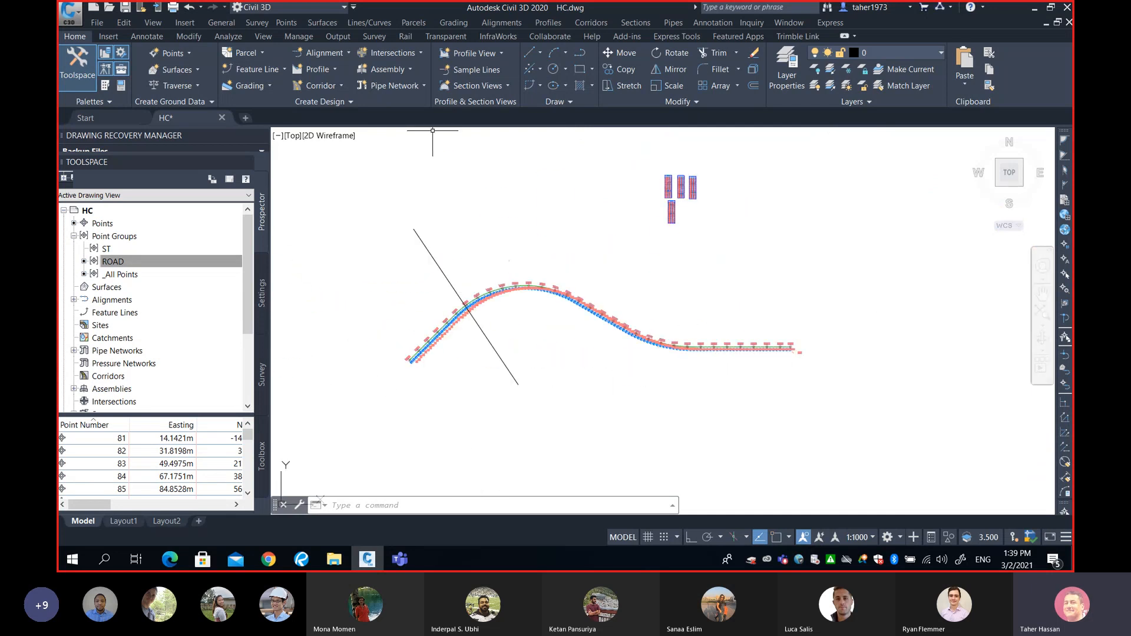
Open Export Points limited to the ROAD group, cancel it, and pan to recentre the alignment.
left_click(286, 22)
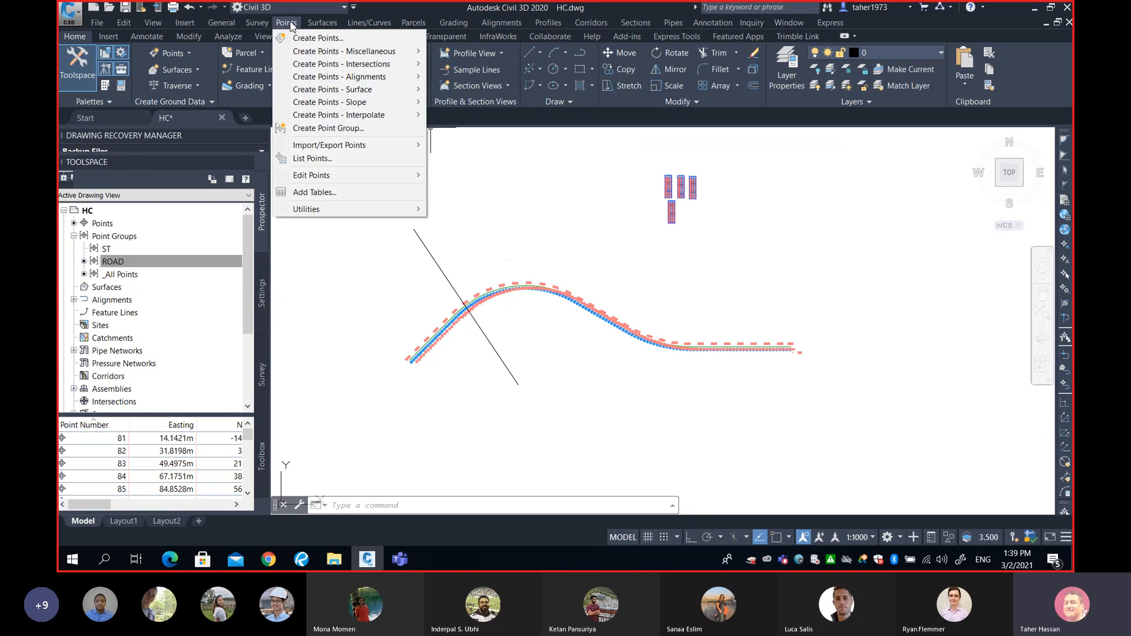
mouse_move(377, 151)
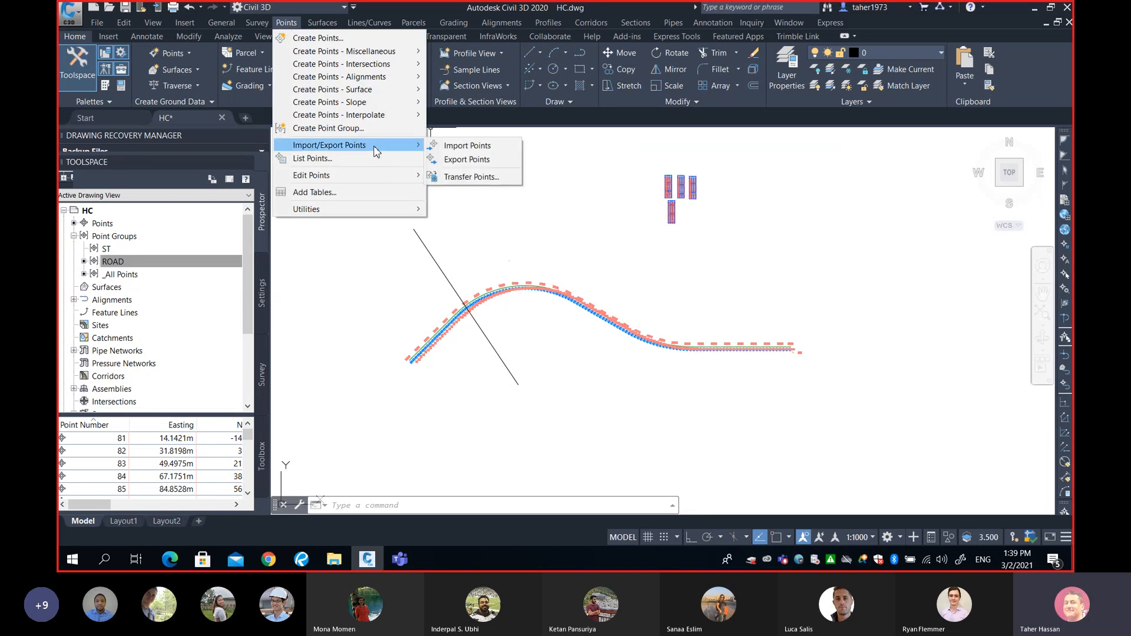
left_click(458, 159)
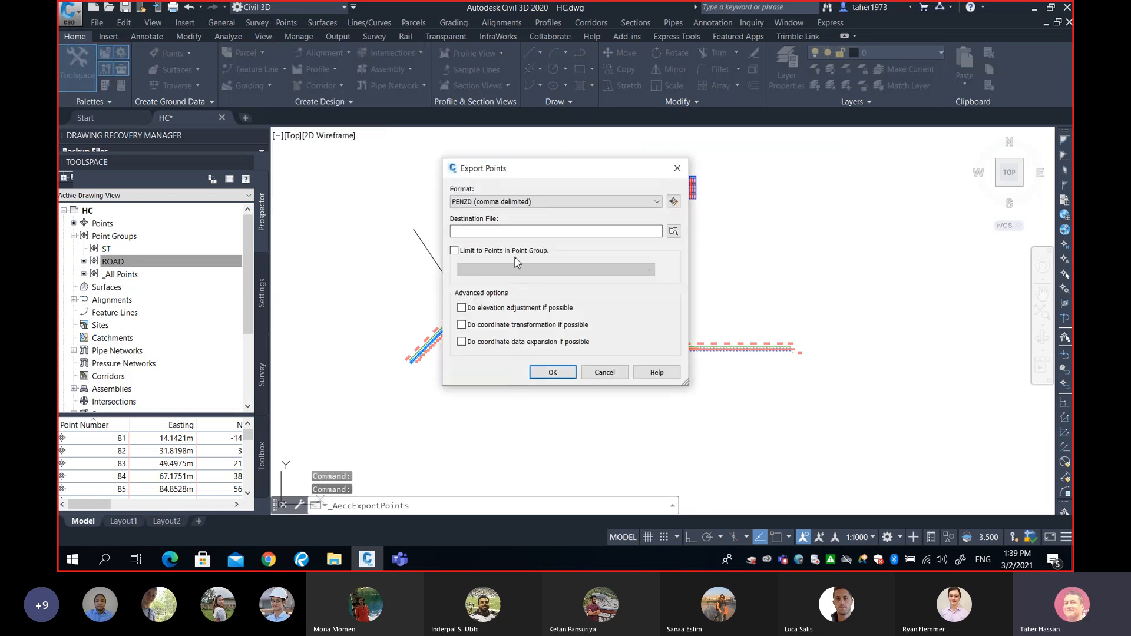
left_click(566, 230)
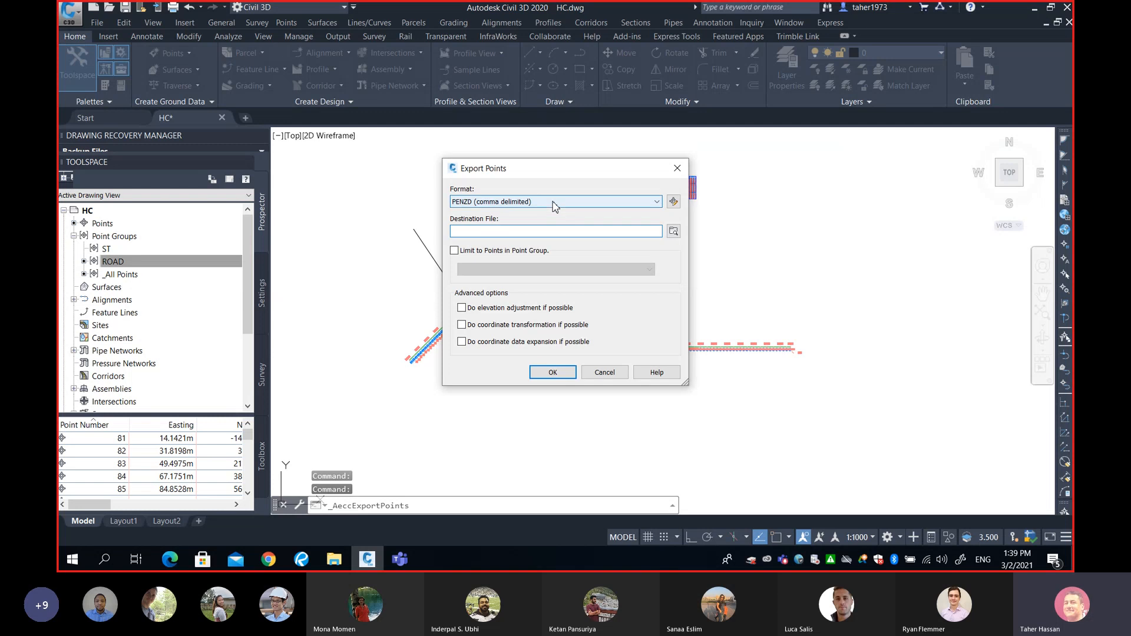
left_click(454, 250)
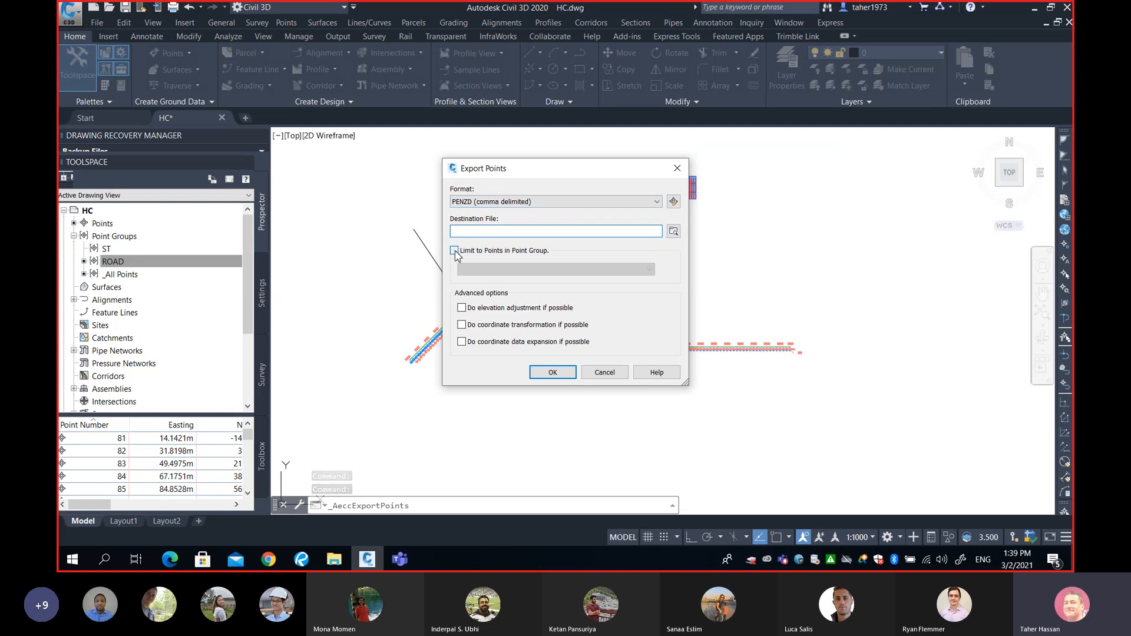
left_click(498, 270)
left_click(490, 281)
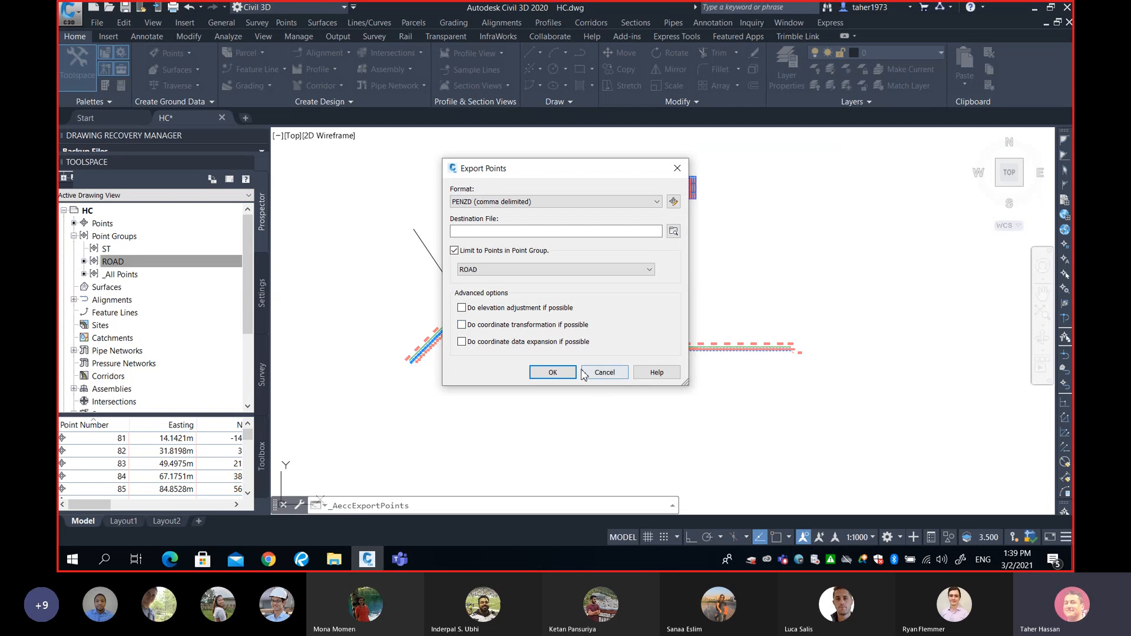
left_click(604, 372)
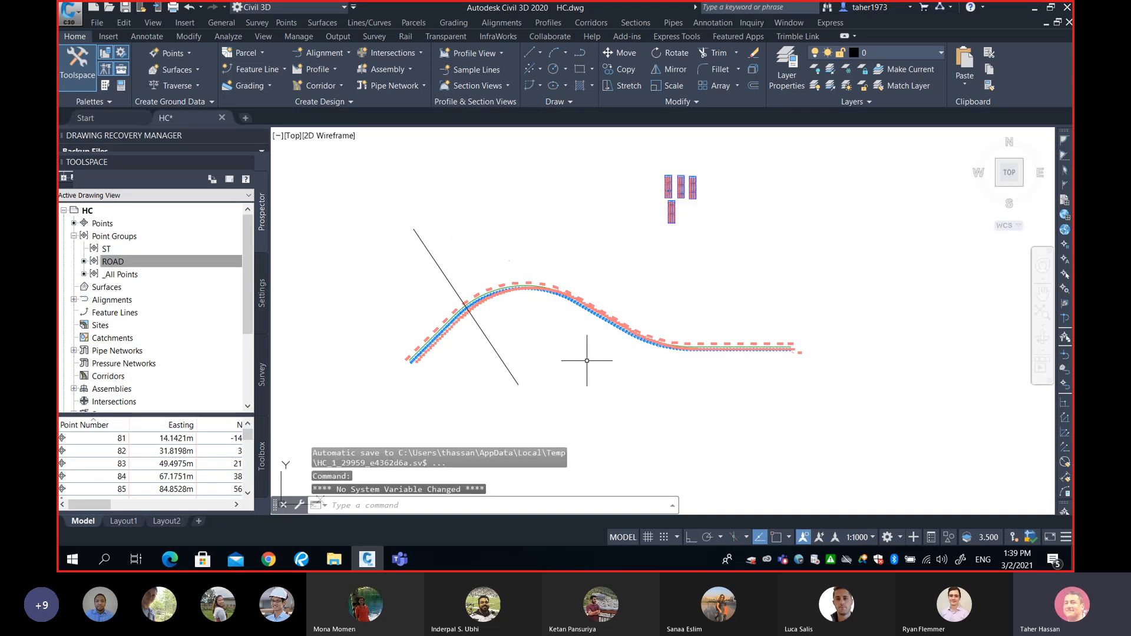
middle_click_drag(588, 360, 610, 350)
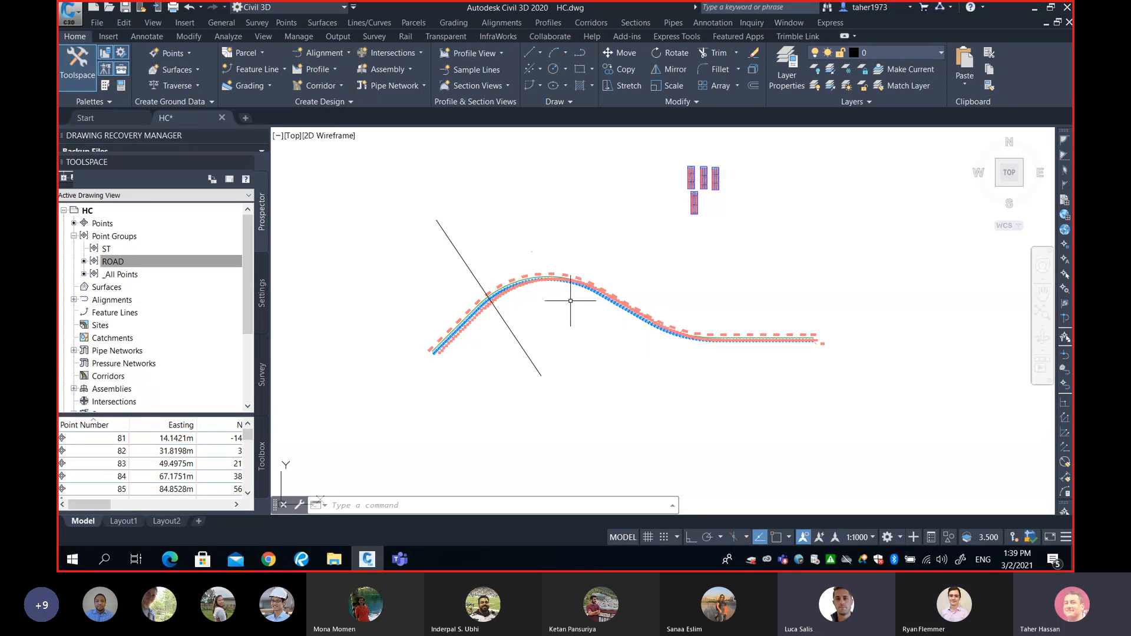
Zoom in on the crest of the alignment curve between stations 0+700 and 1+600.
scroll(570, 301, "up", 2)
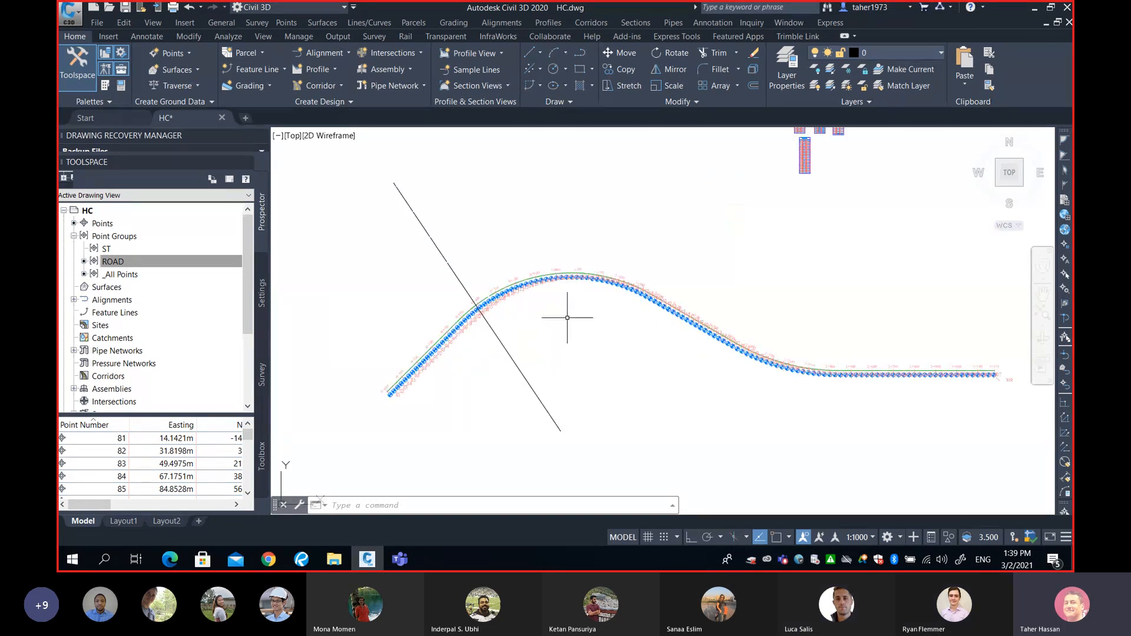
scroll(567, 317, "up", 2)
scroll(523, 290, "up", 1)
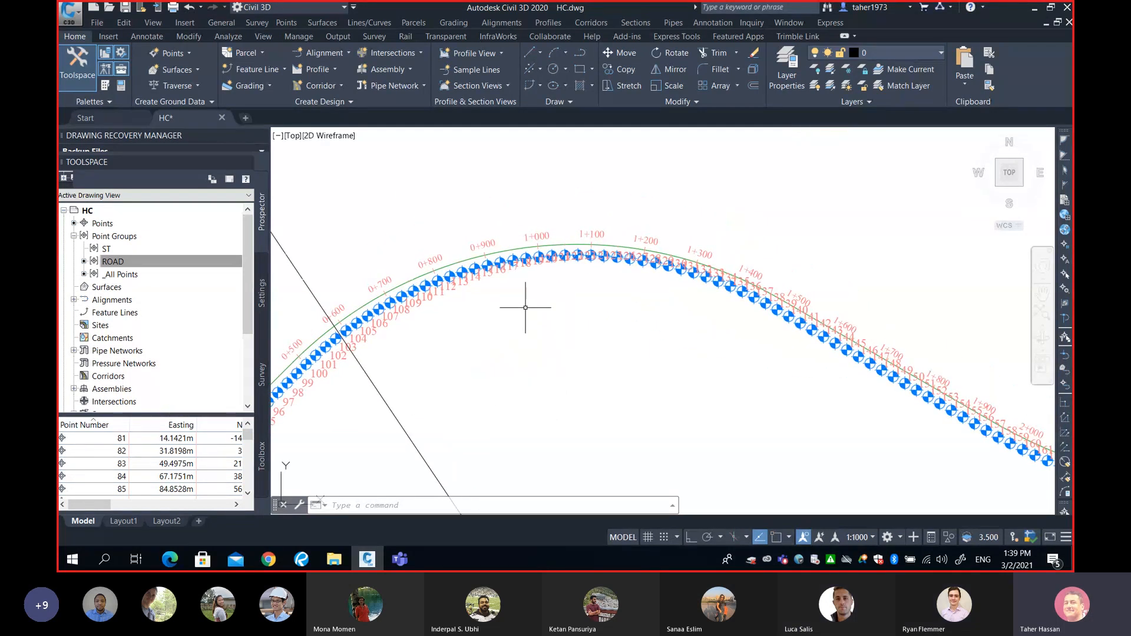
scroll(525, 307, "up", 1)
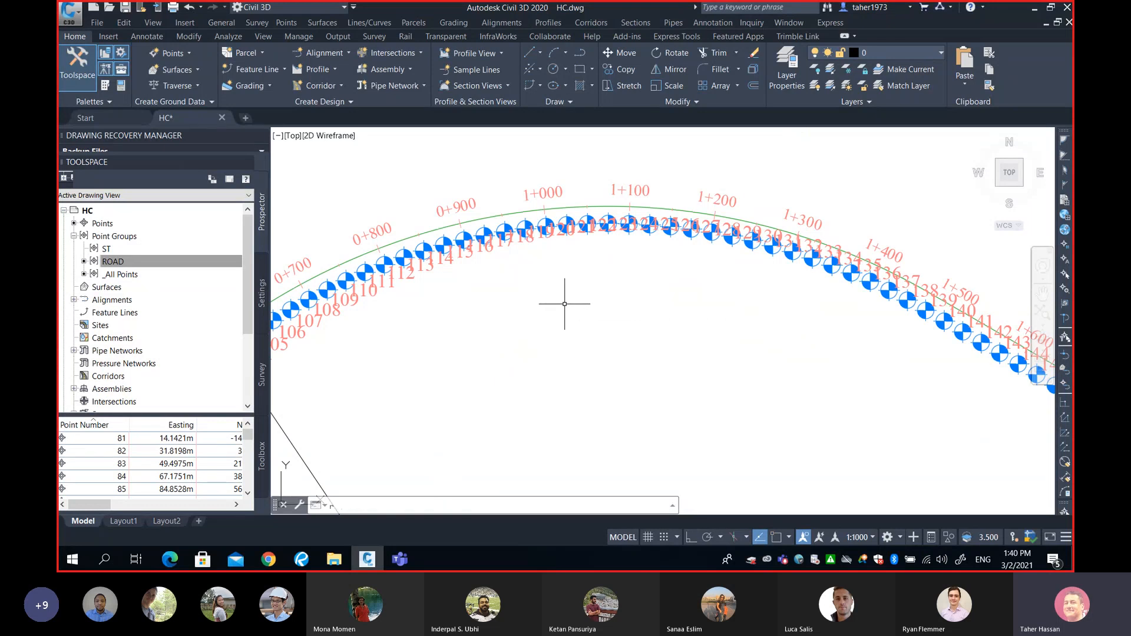
type("ecify first corner point or :")
key("Return")
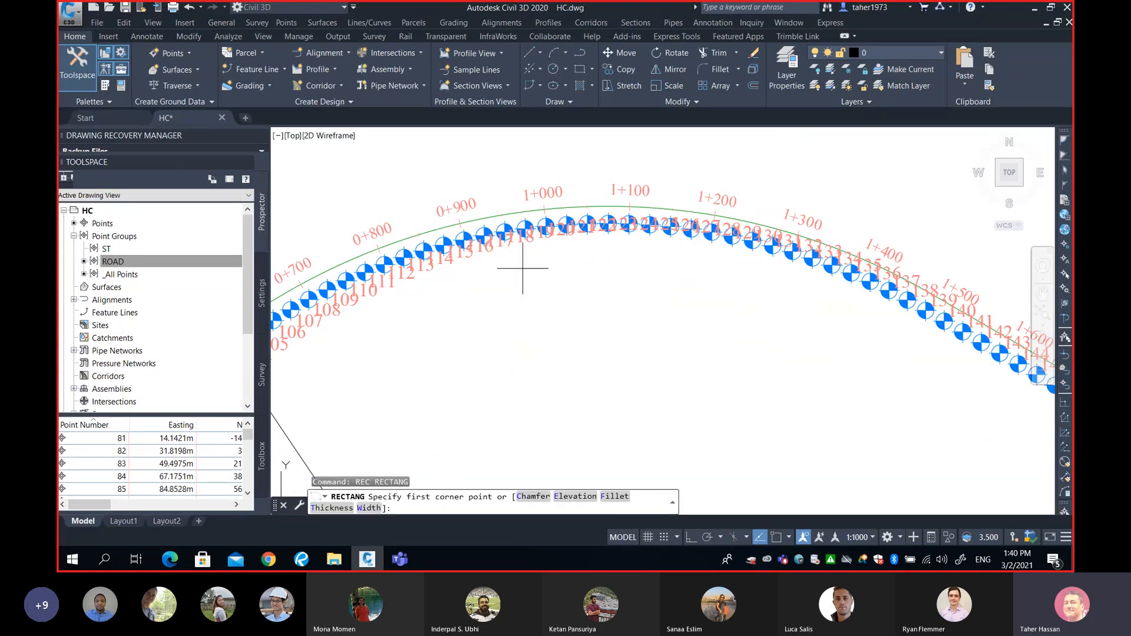
left_click(523, 268)
type("@")
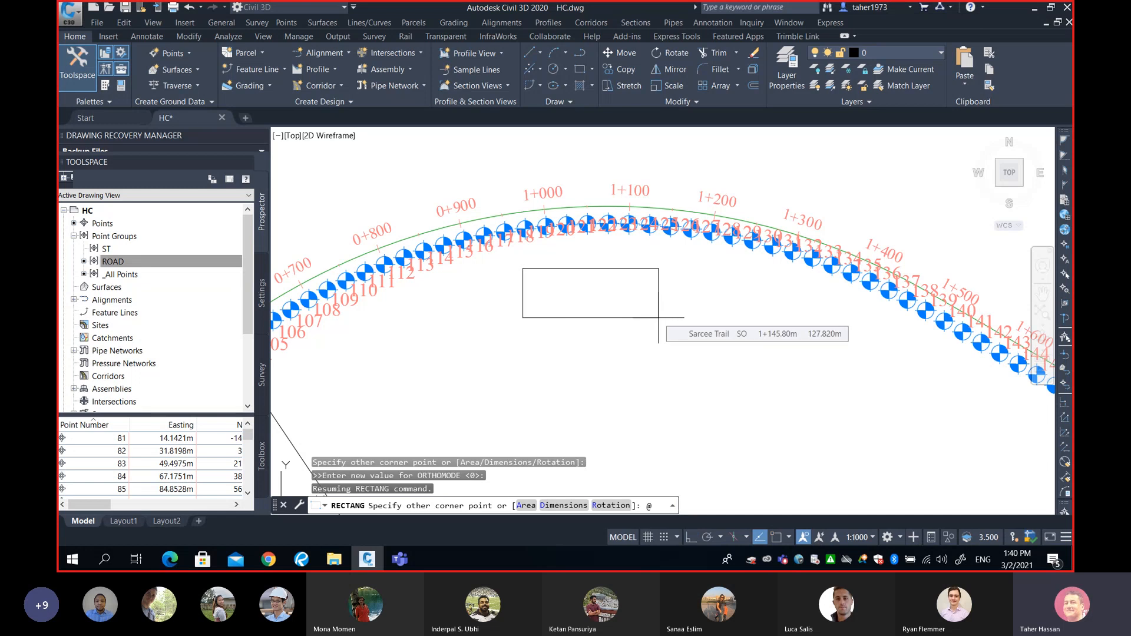
type("40")
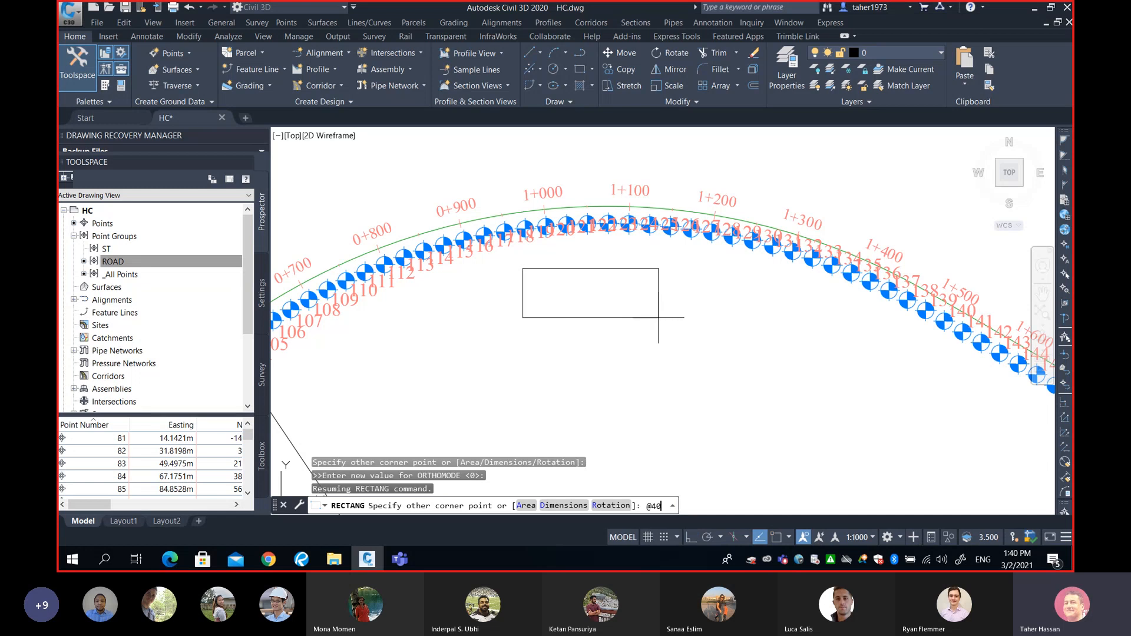
type(",-")
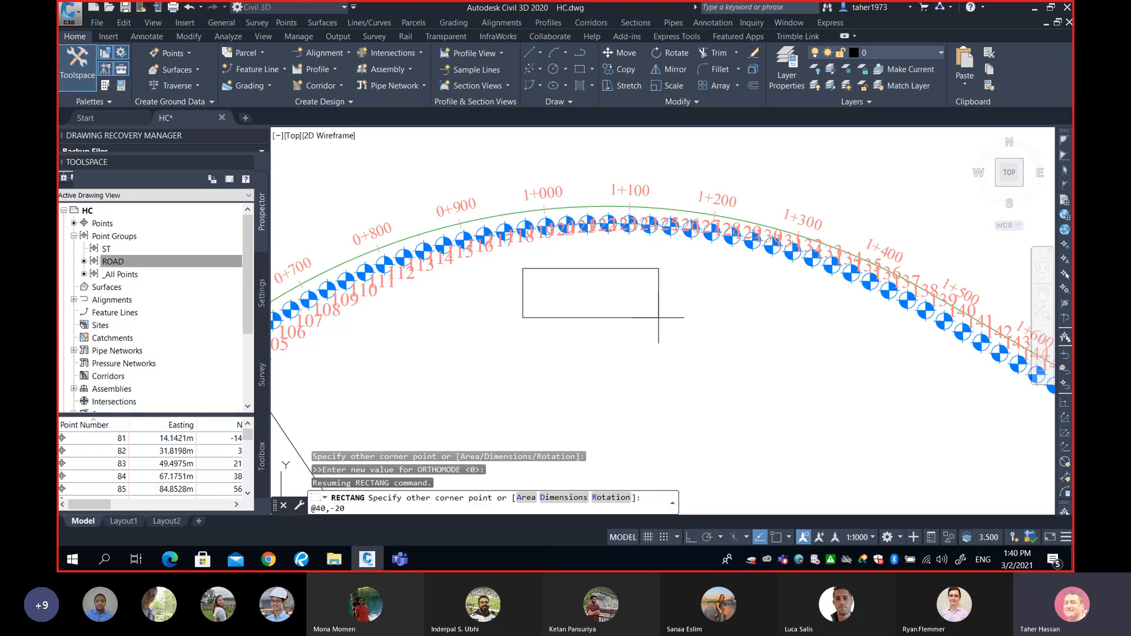
type("20")
key("Return")
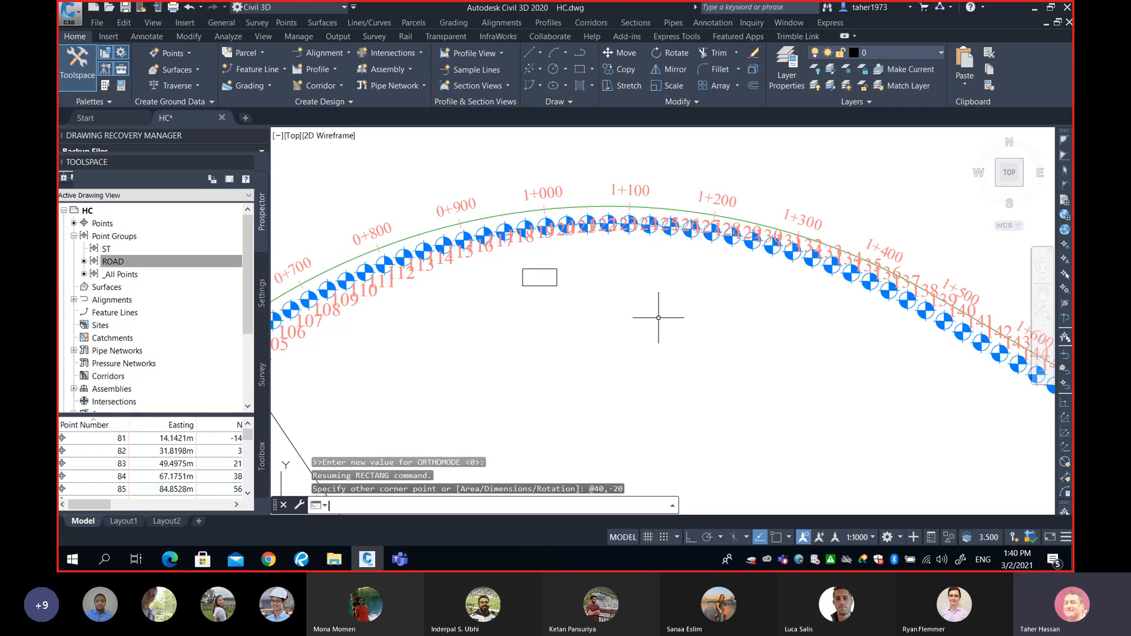
scroll(566, 292, "up", 4)
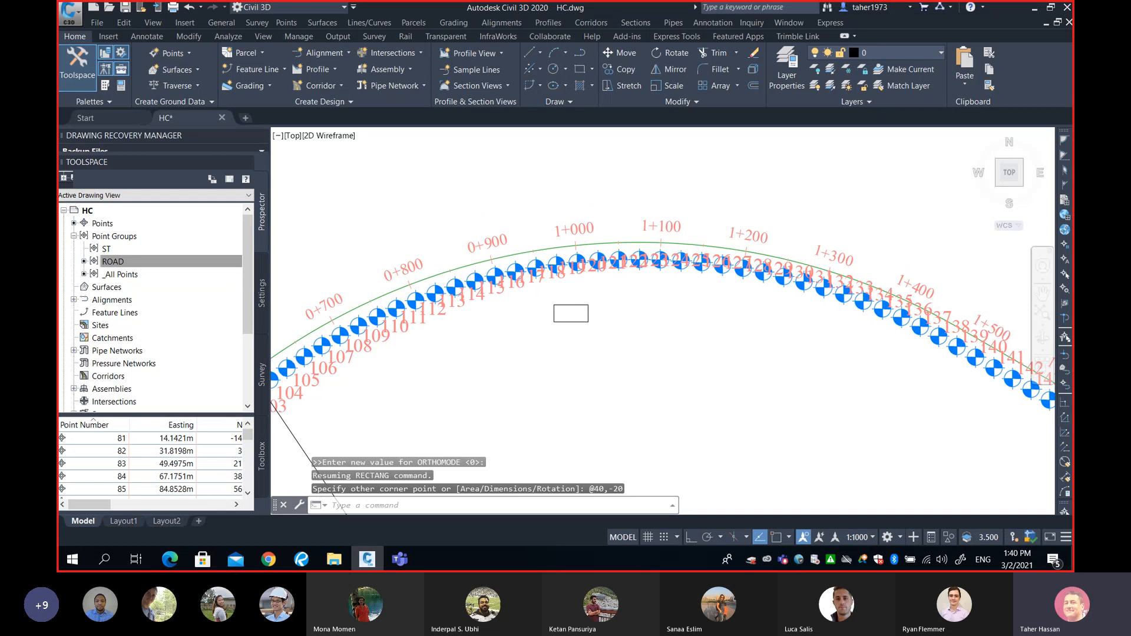
scroll(600, 301, "down", 1)
scroll(647, 358, "up", 2)
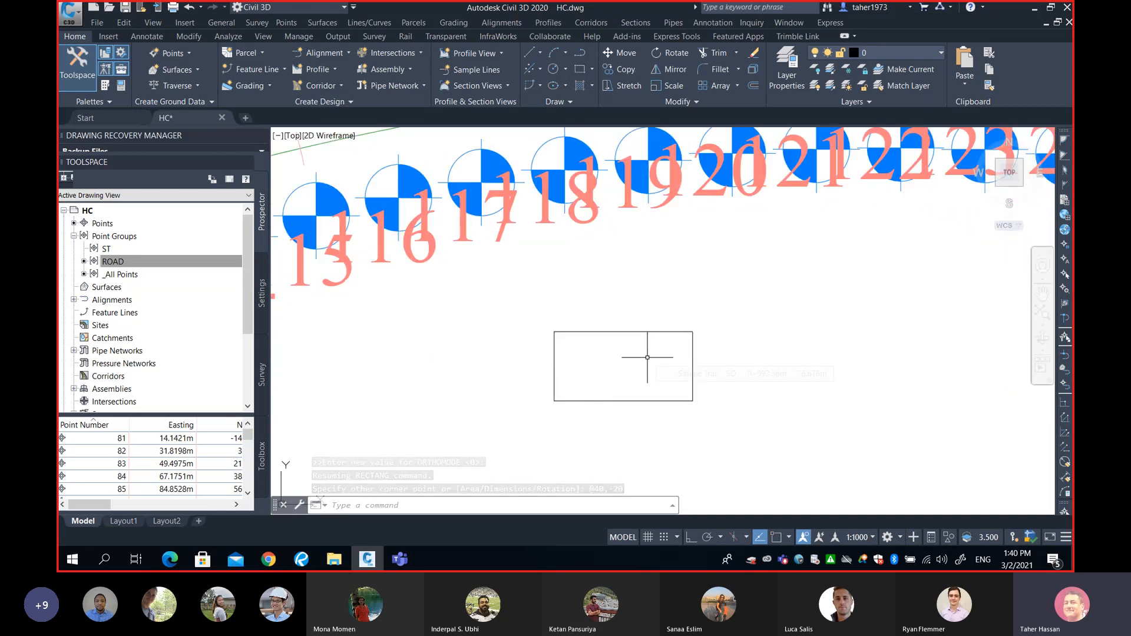
type("o")
key("Return")
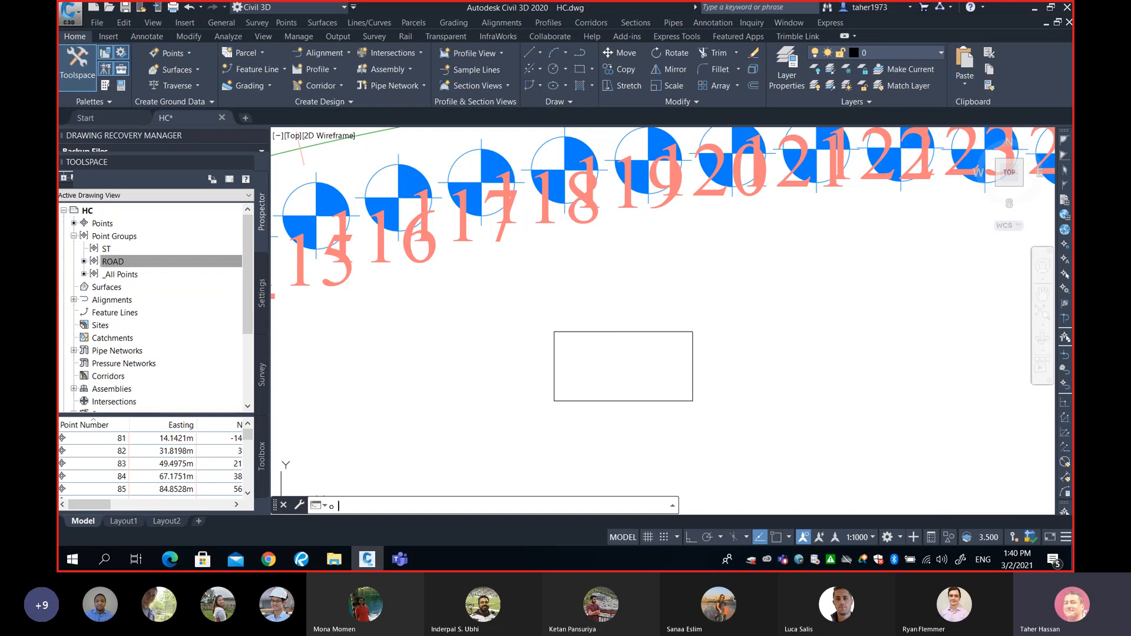
Set an offset distance of 10, then explode the rectangle into separate lines.
type("10")
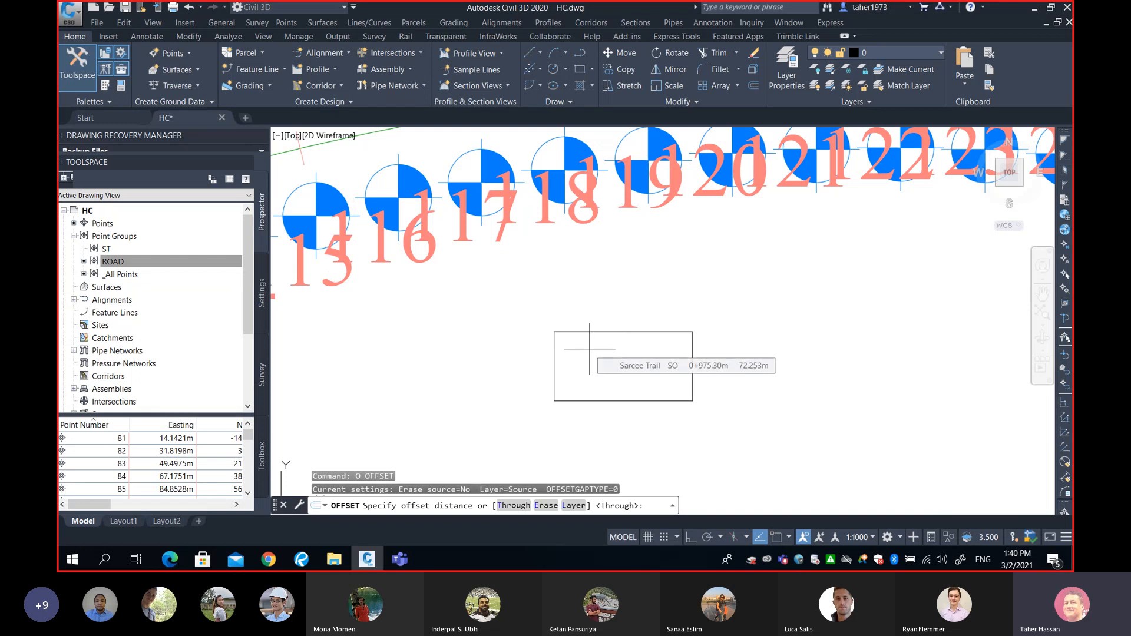
key("Return")
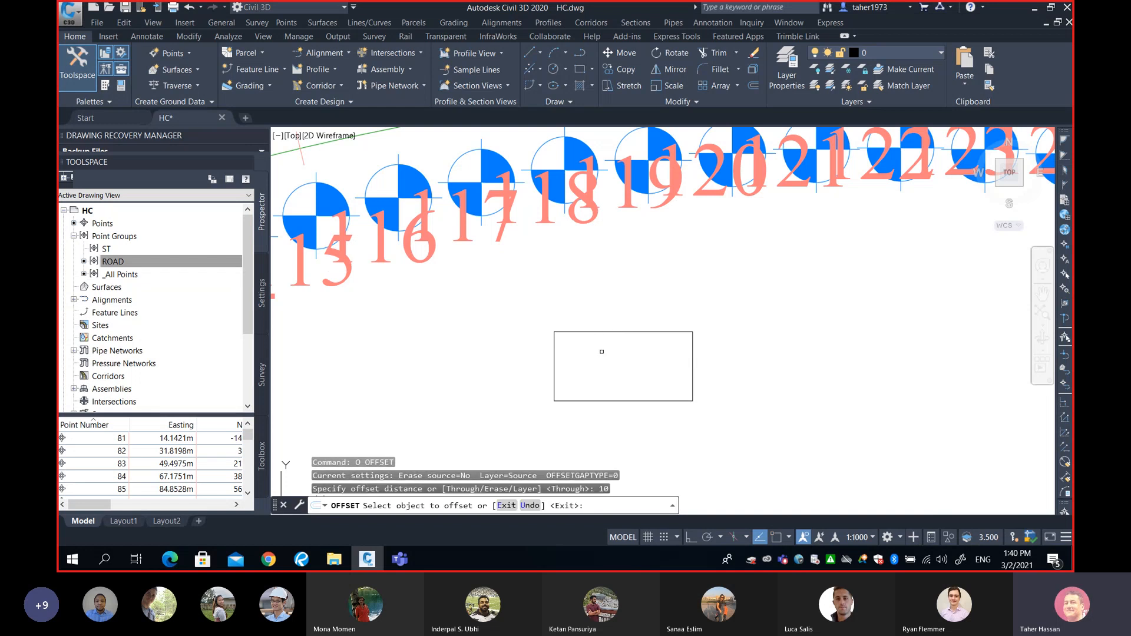
scroll(571, 358, "up", 2)
key("Escape")
left_click(549, 352)
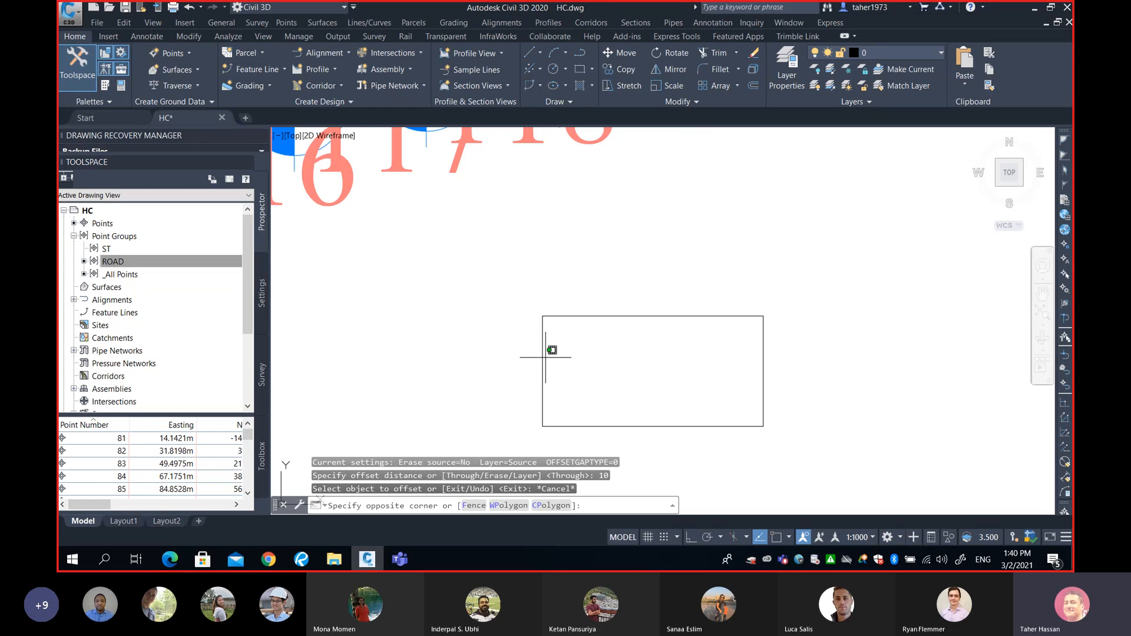
left_click(541, 357)
type("x")
key("Return")
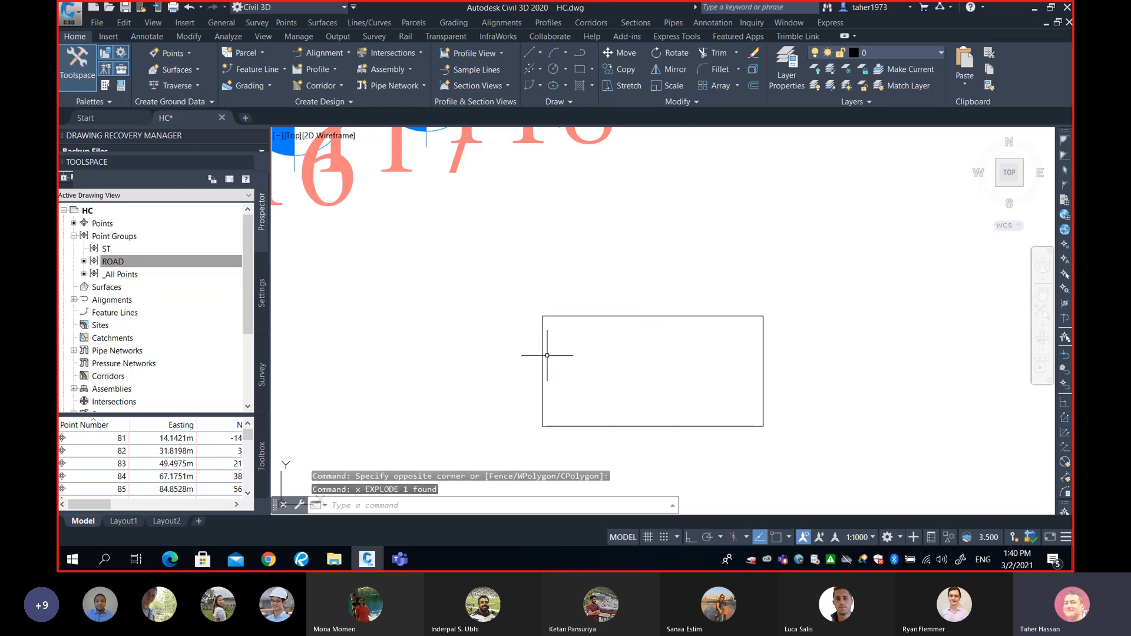
Offset the left edge rightward at 10-unit spacing to make the vertical grid lines.
type("o")
key("Return")
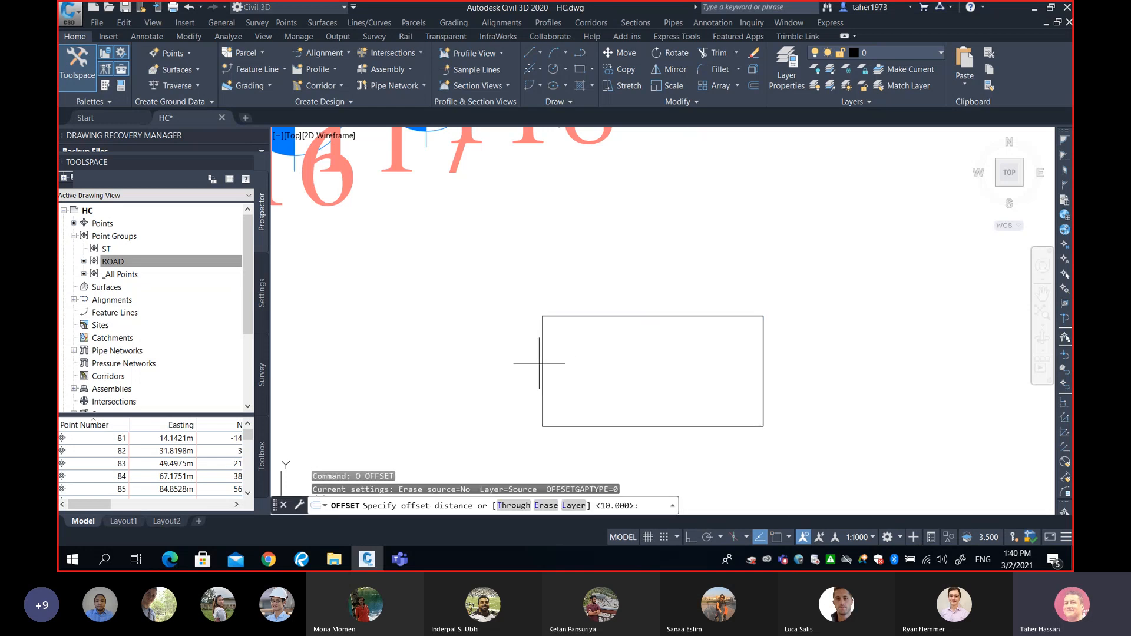
key("Return")
left_click(544, 362)
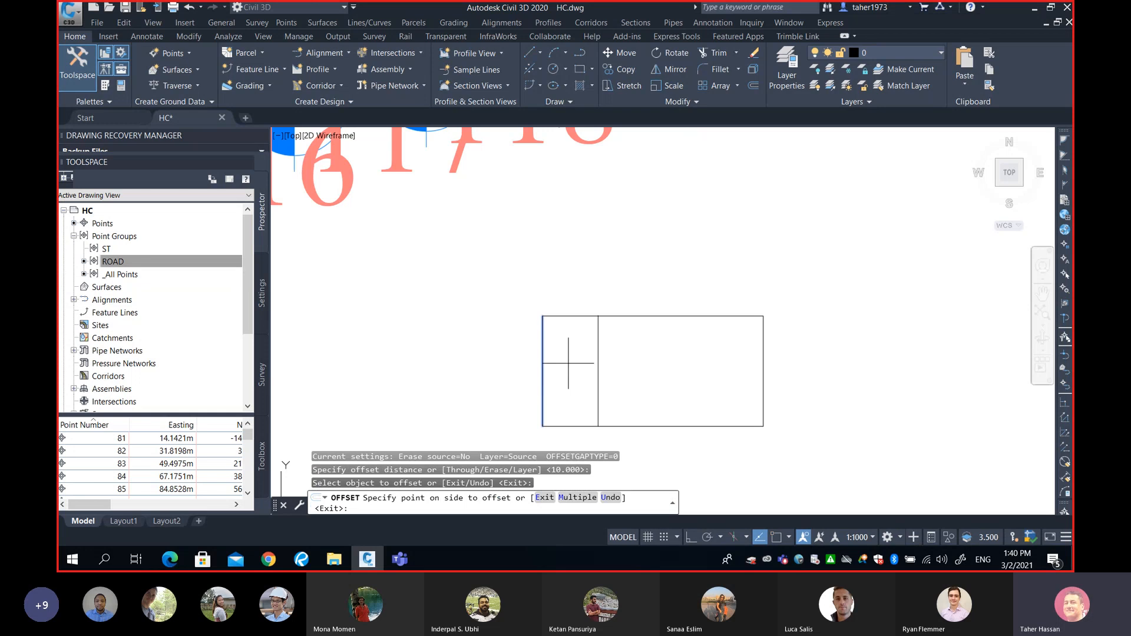
key("Return")
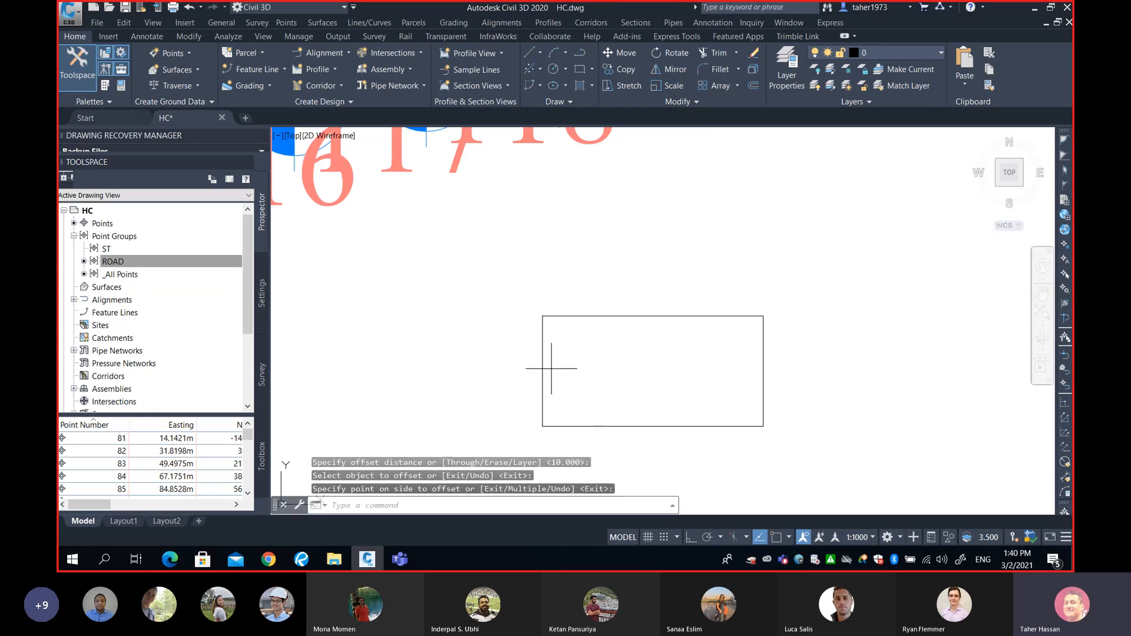
key("Return")
key("Return")
left_click(542, 366)
left_click(614, 374)
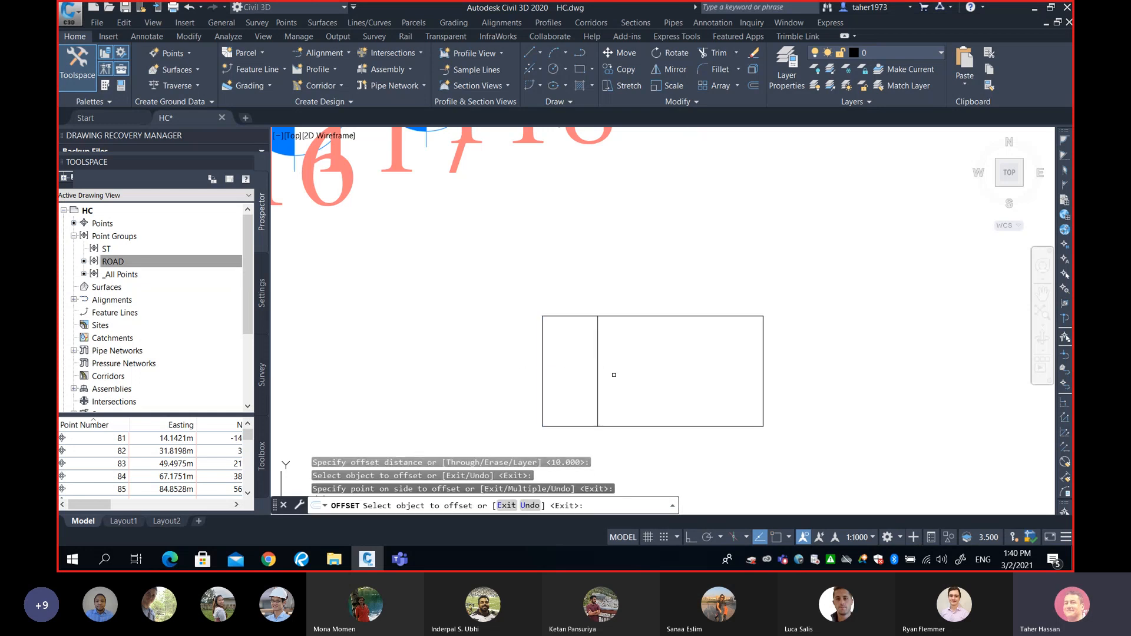
left_click(597, 369)
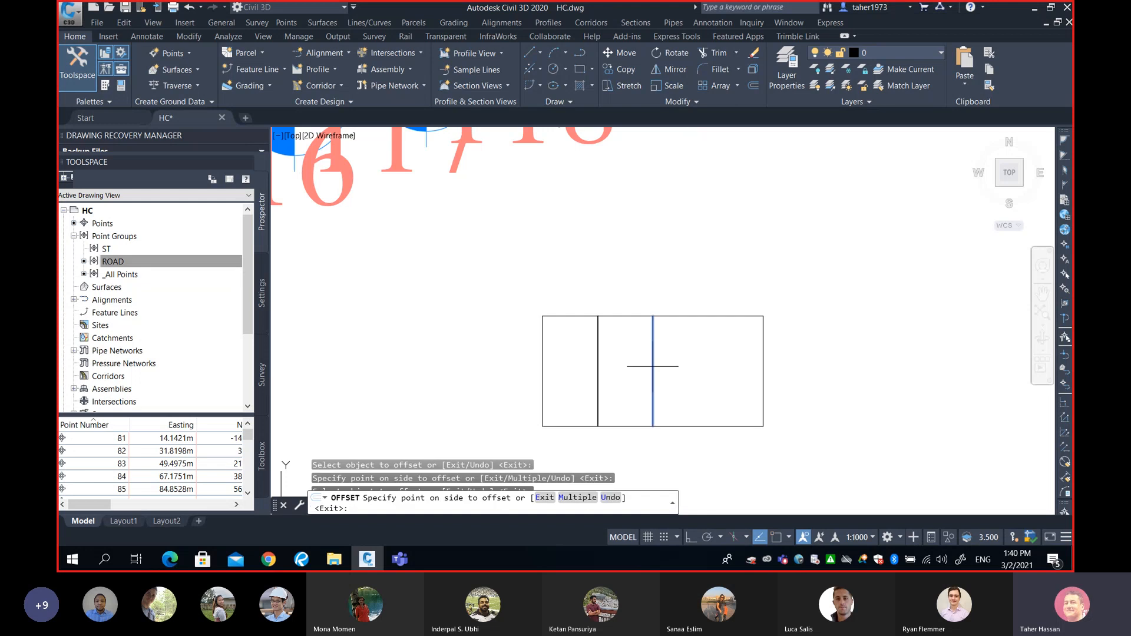
left_click(653, 366)
Offset the bottom edge up 10 to split the grid into two rows.
left_click(672, 426)
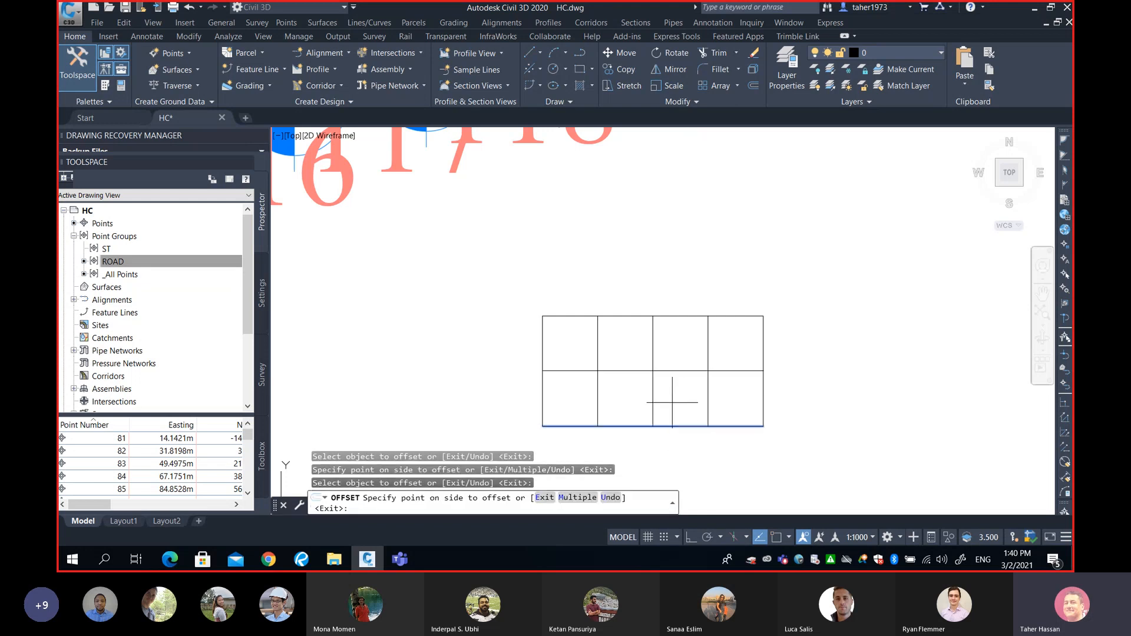
left_click(674, 392)
key("Return")
scroll(671, 370, "up", 2)
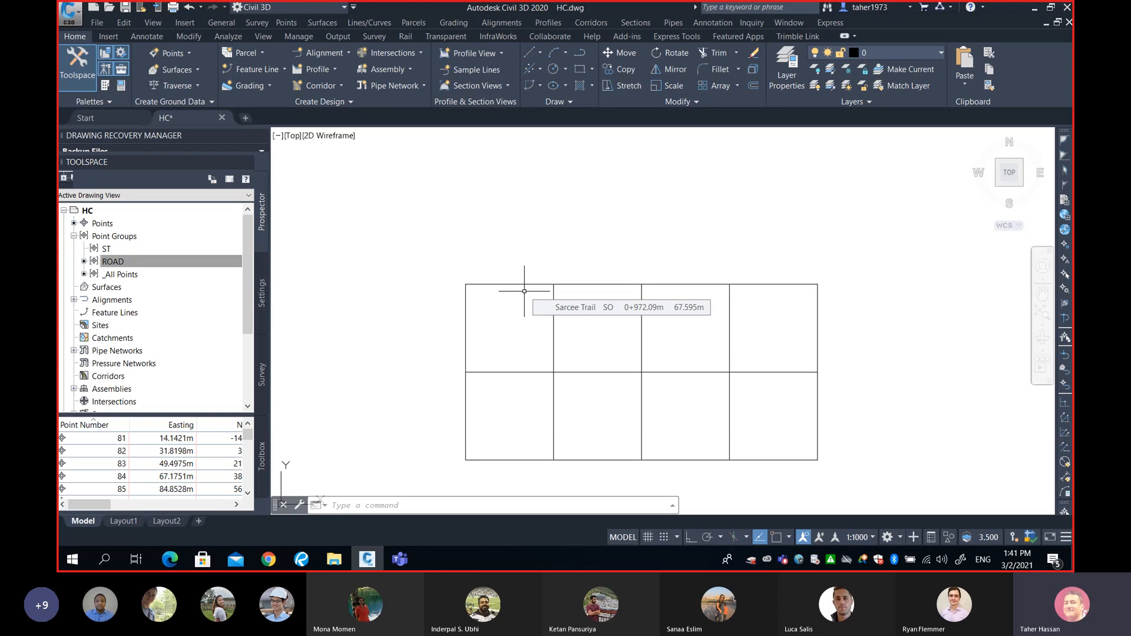
middle_click_drag(598, 300, 569, 262)
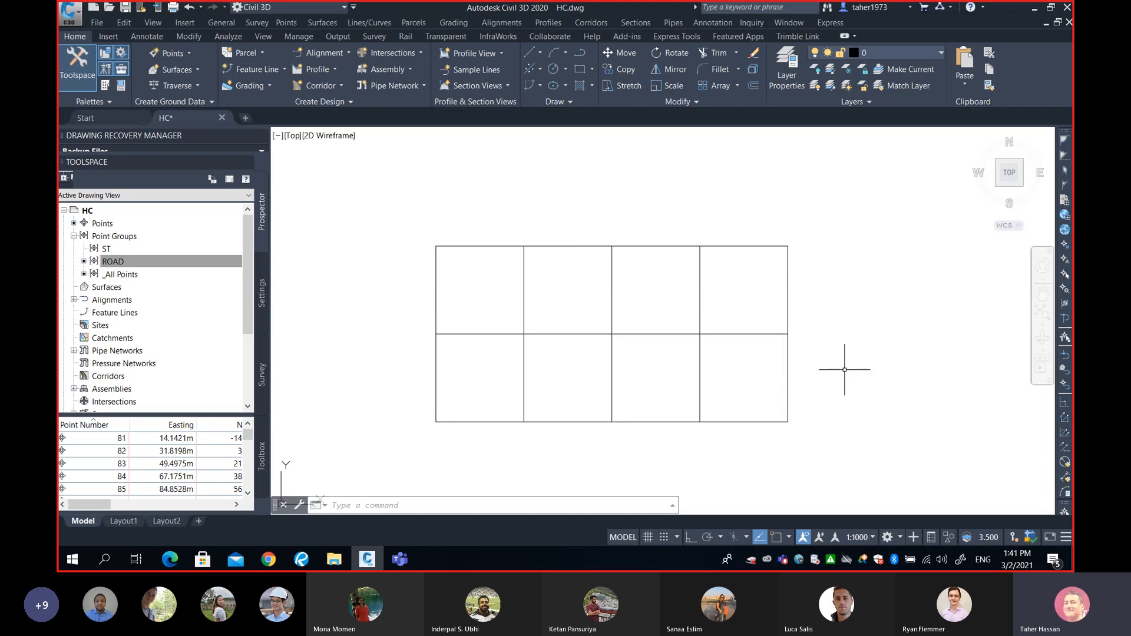
Start Manual point creation from the Create Points toolbar, with the grid in view.
left_click(287, 23)
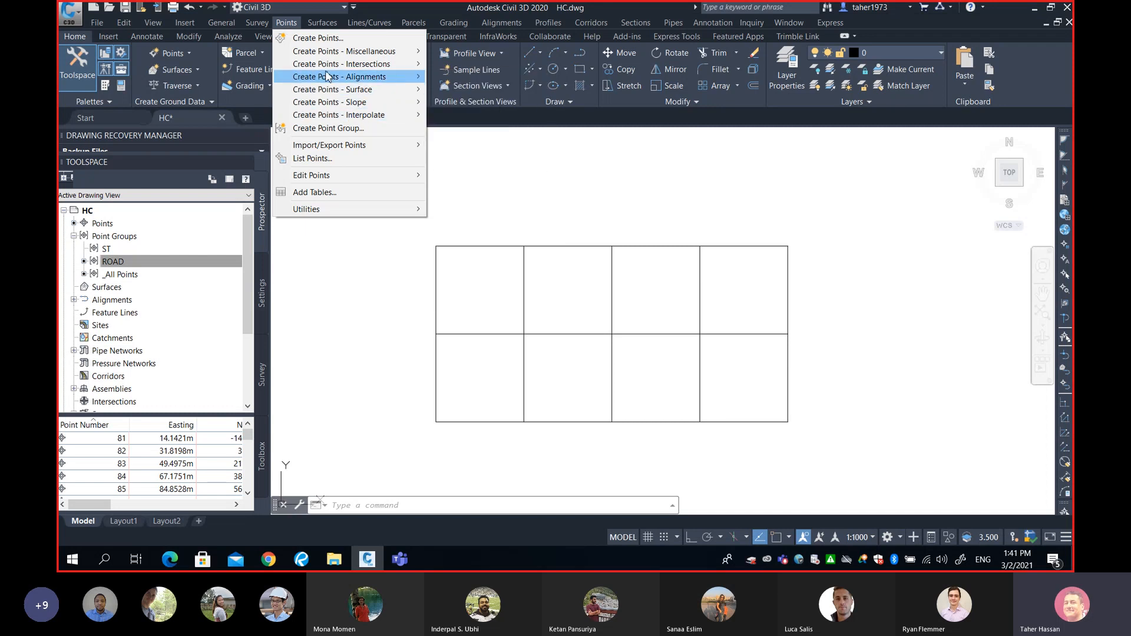
left_click(319, 39)
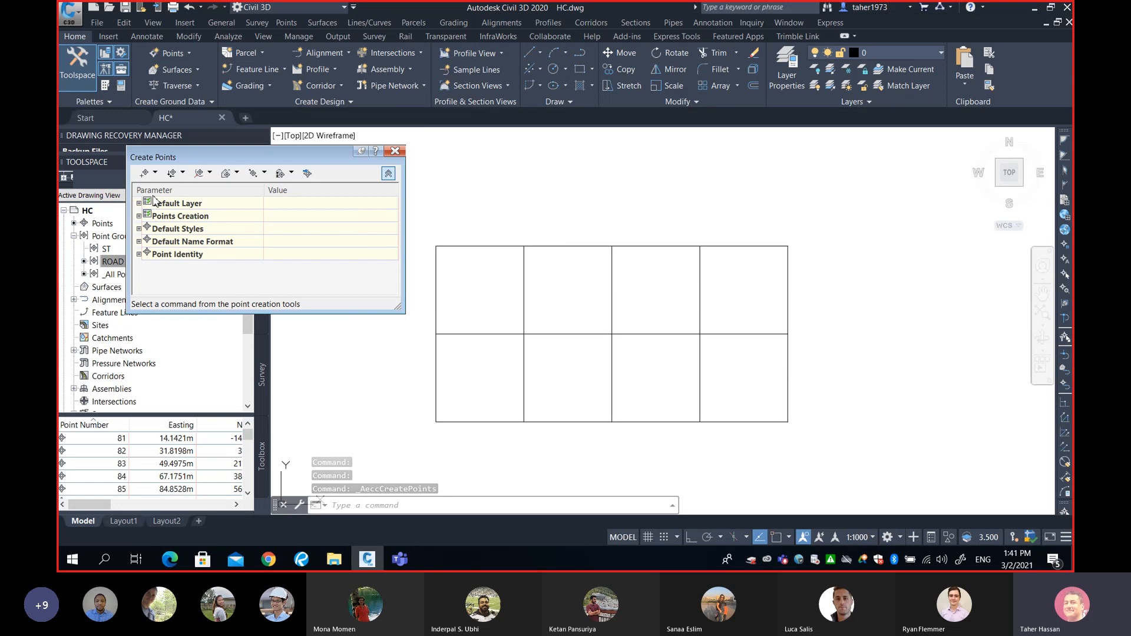
left_click(156, 177)
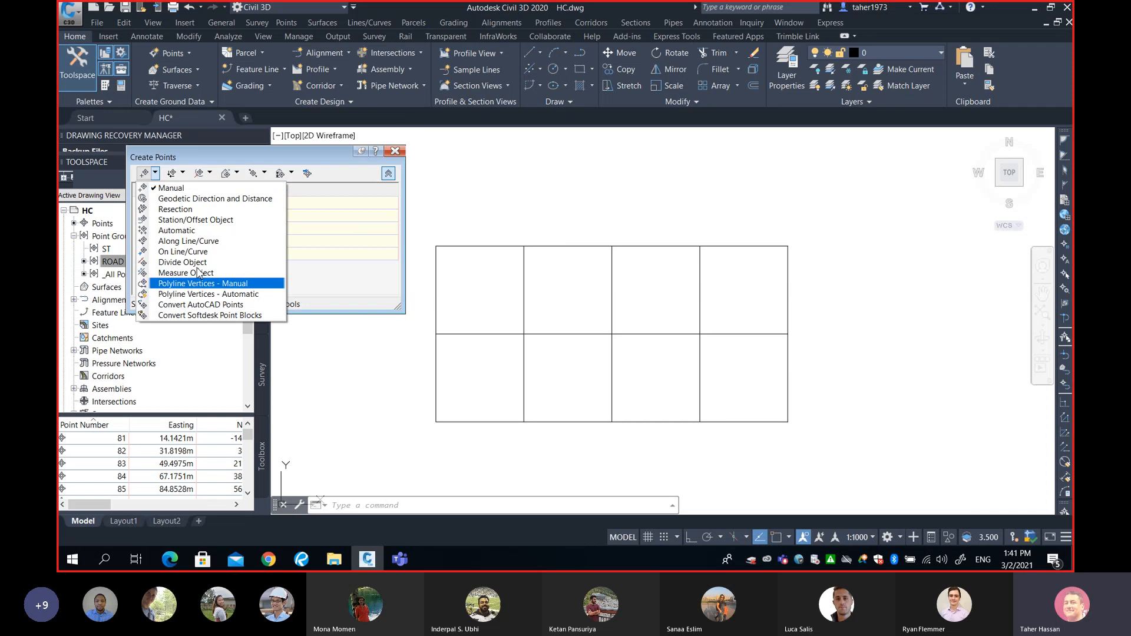
left_click(177, 189)
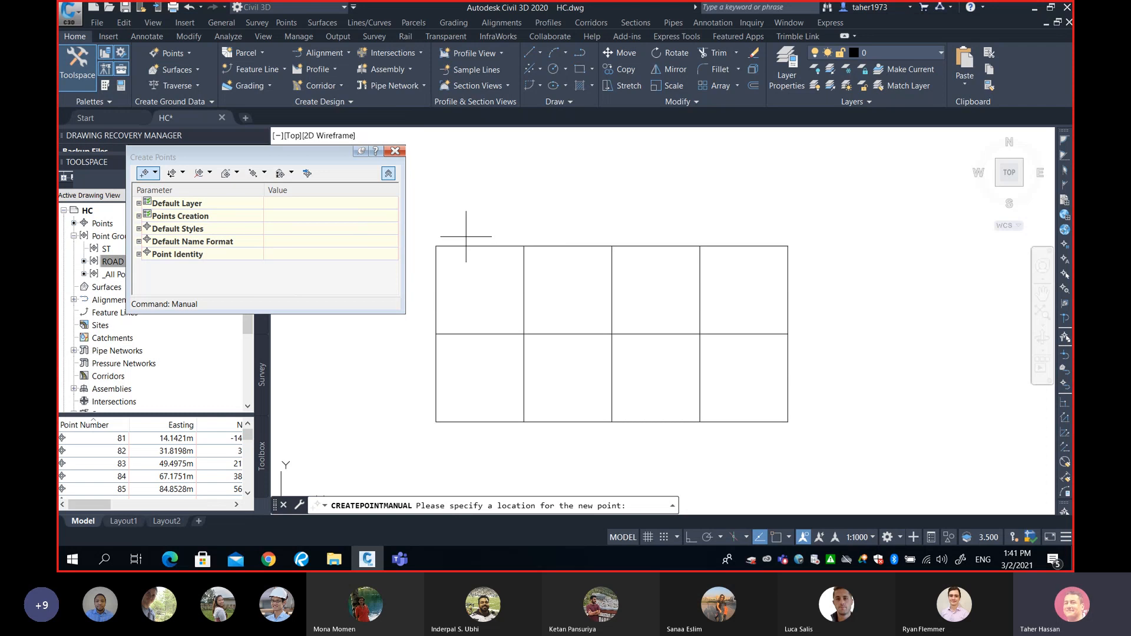
middle_click_drag(466, 236, 537, 245)
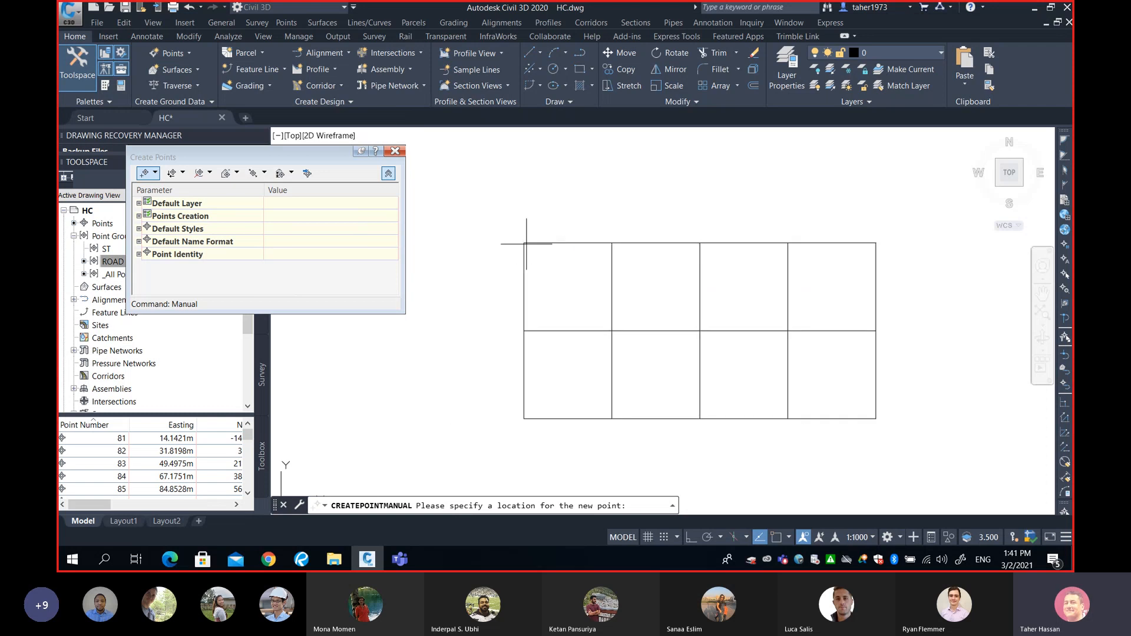
Turn object snap on, snapping to Intersection instead of Node, via 'os.
type("'os")
key("Return")
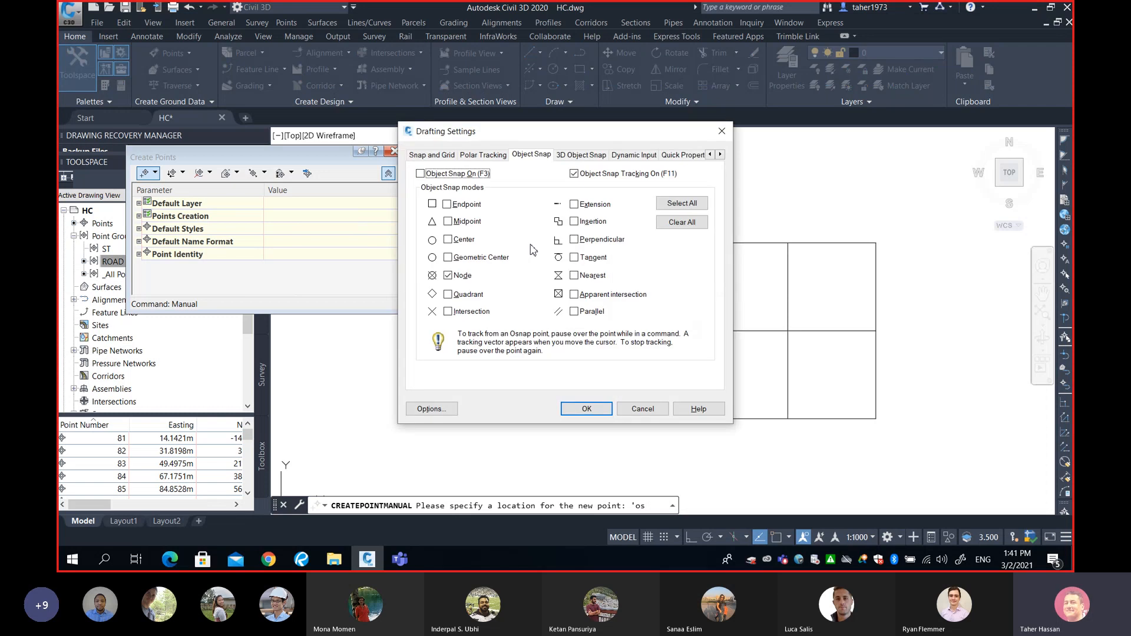
left_click(448, 275)
left_click(450, 313)
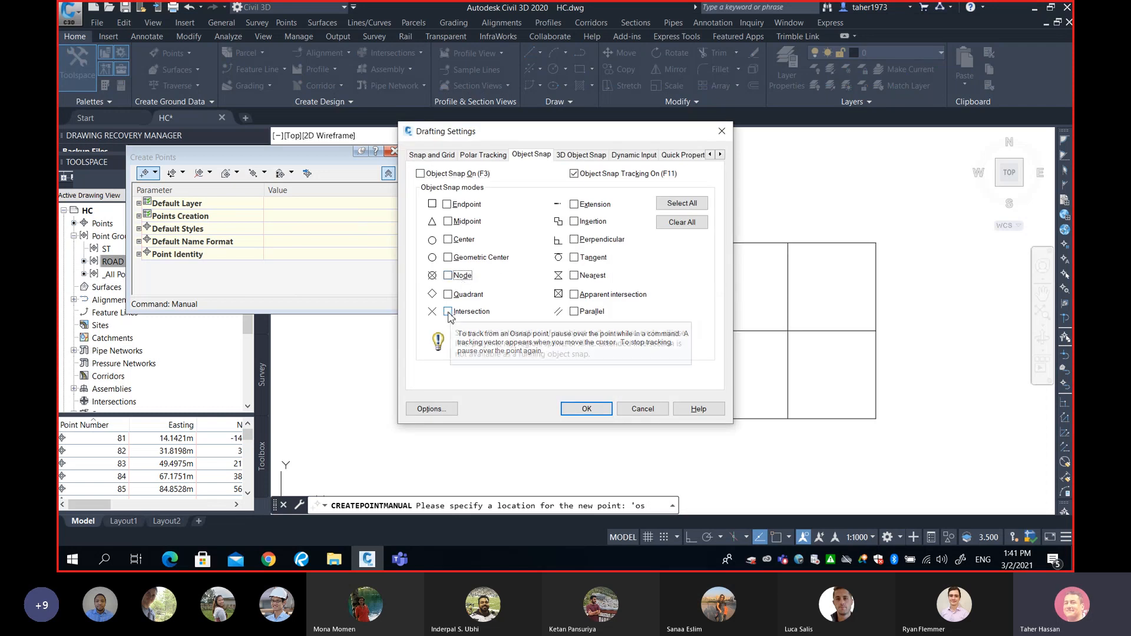
left_click(420, 174)
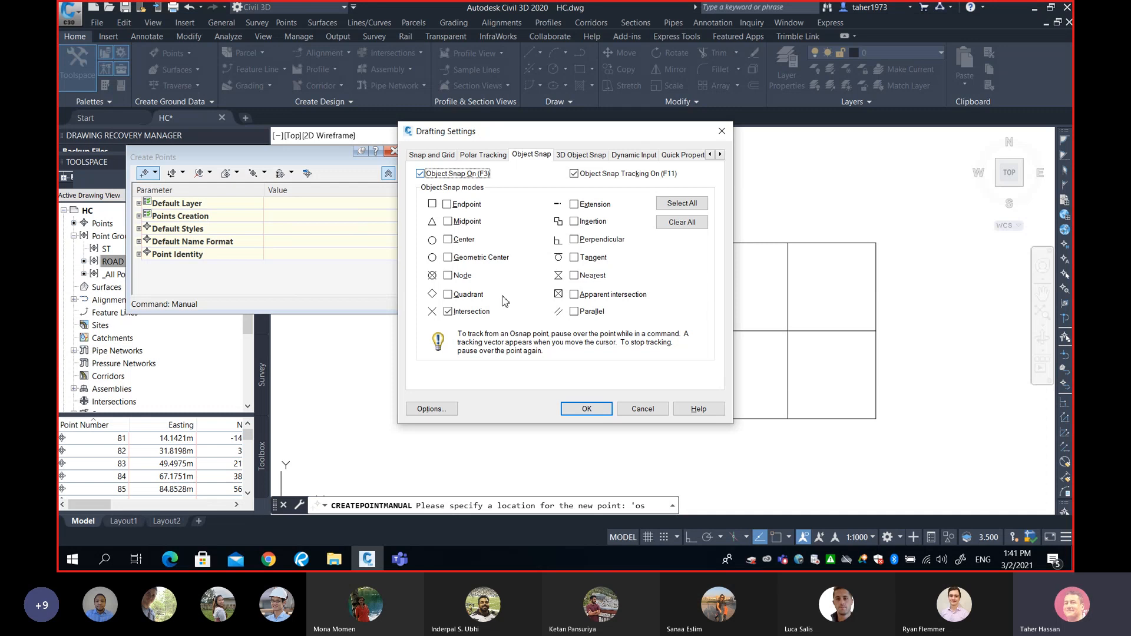
left_click(588, 411)
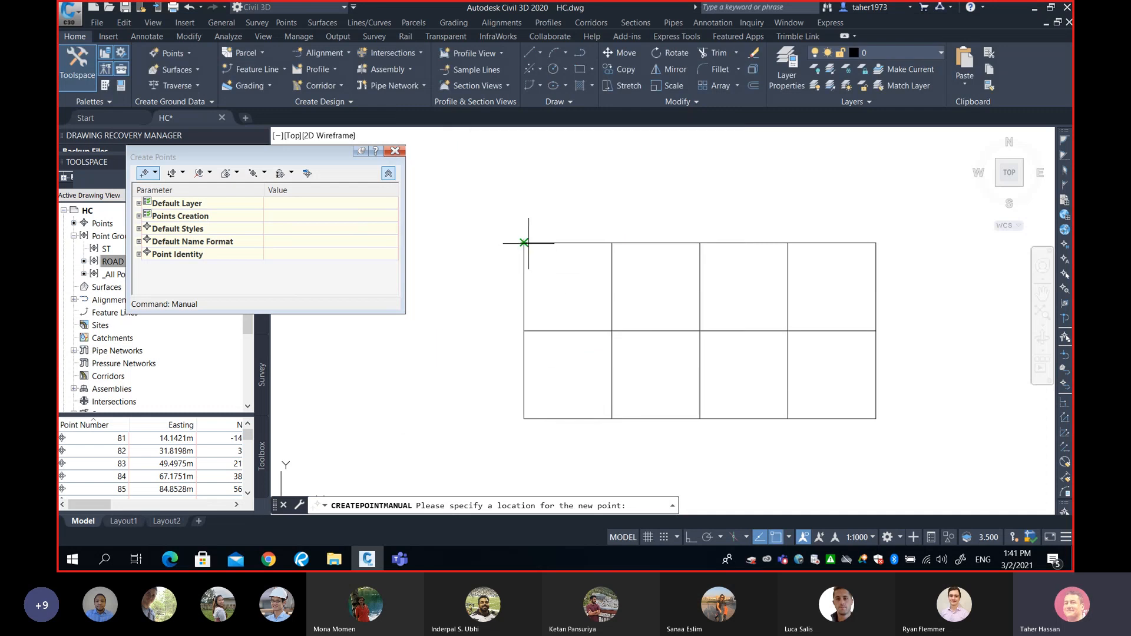
Place the first pile points, 209-213, at the grid's top-row intersections.
scroll(524, 242, "up", 6)
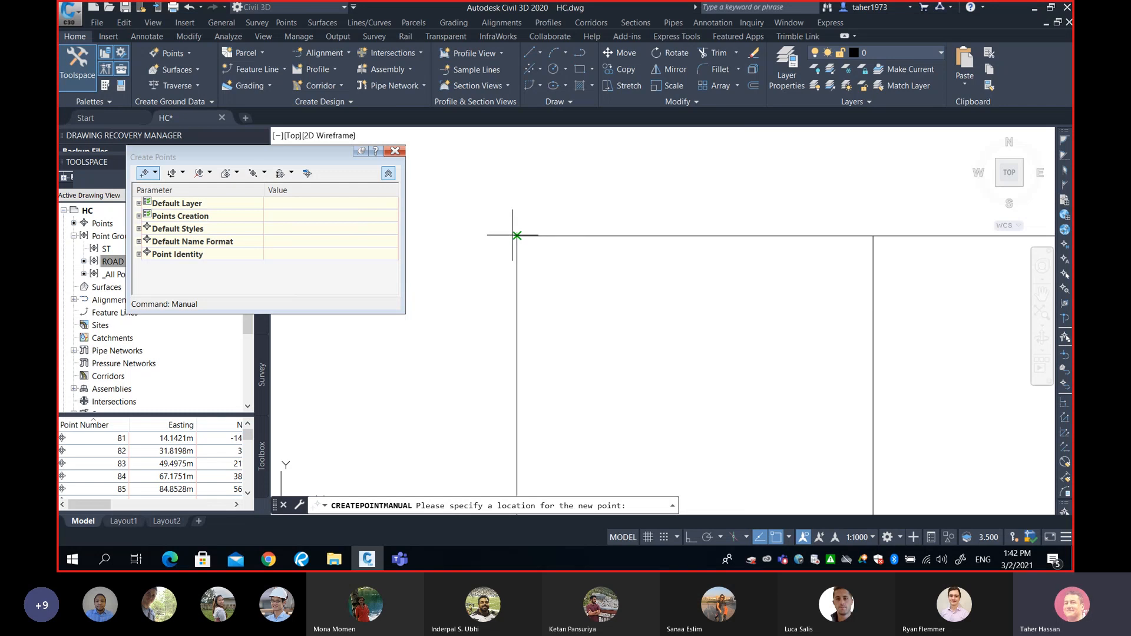
scroll(516, 236, "down", 8)
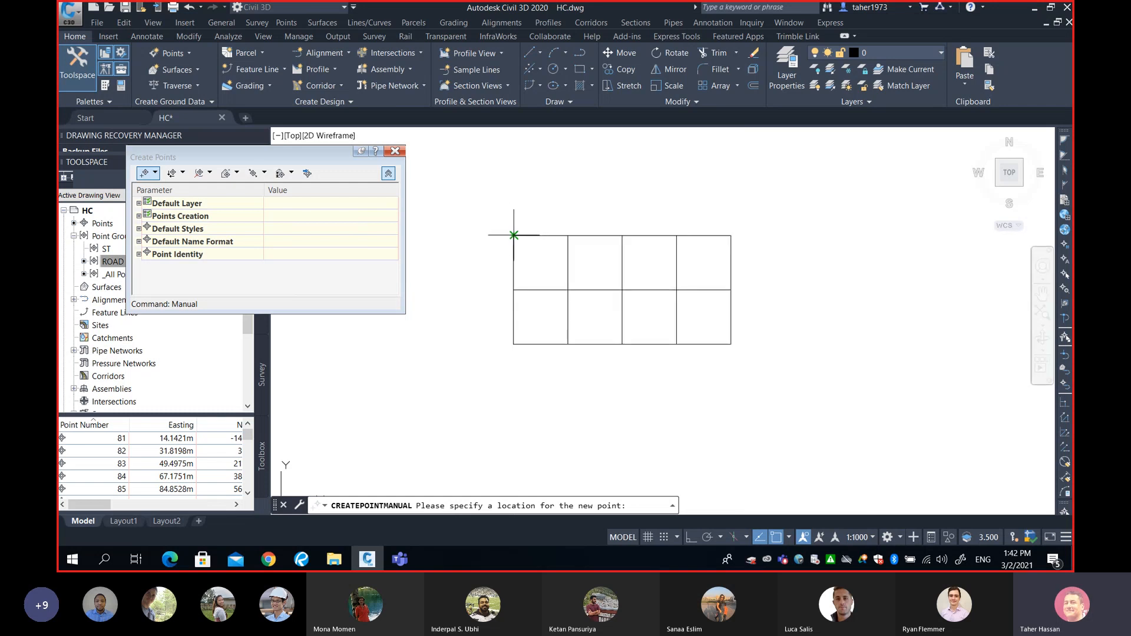
left_click(513, 235)
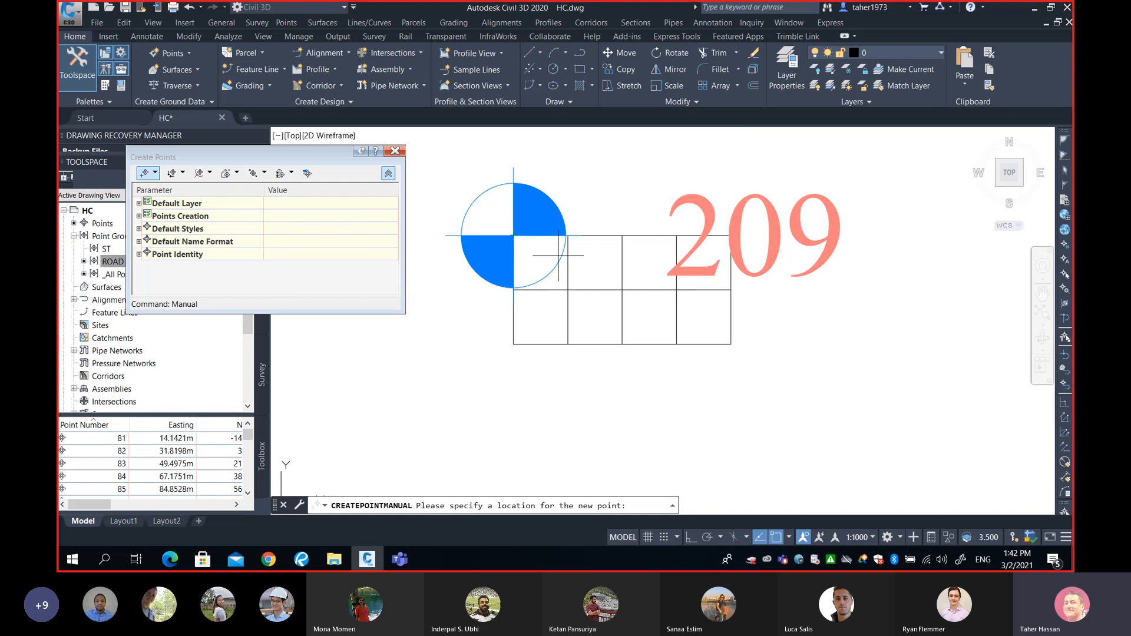
scroll(567, 240, "up", 6)
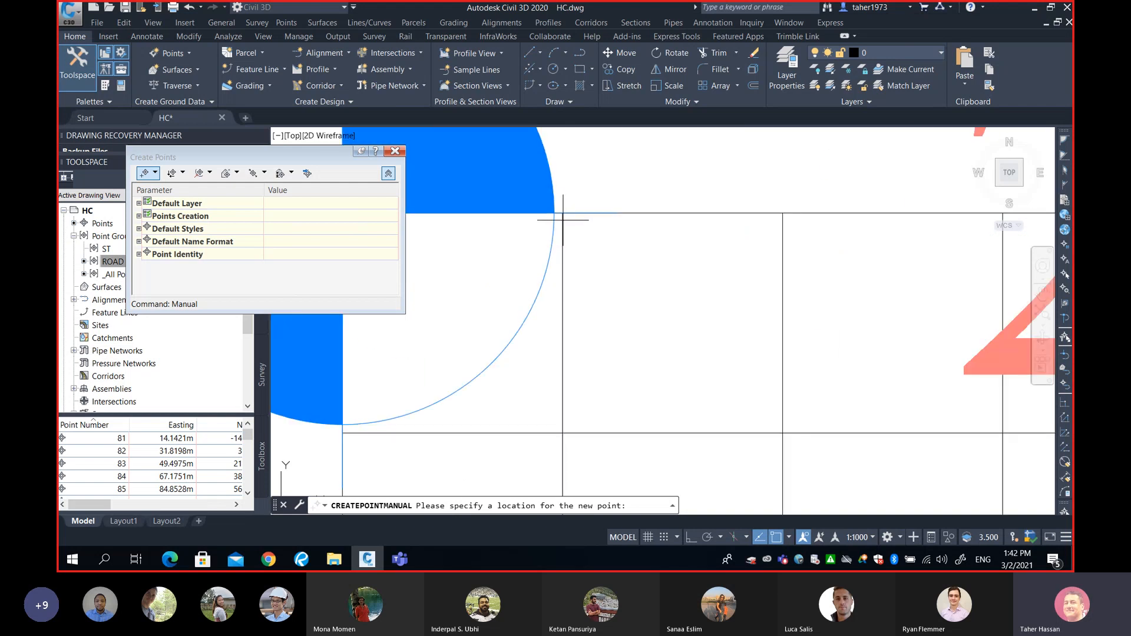
left_click(562, 213)
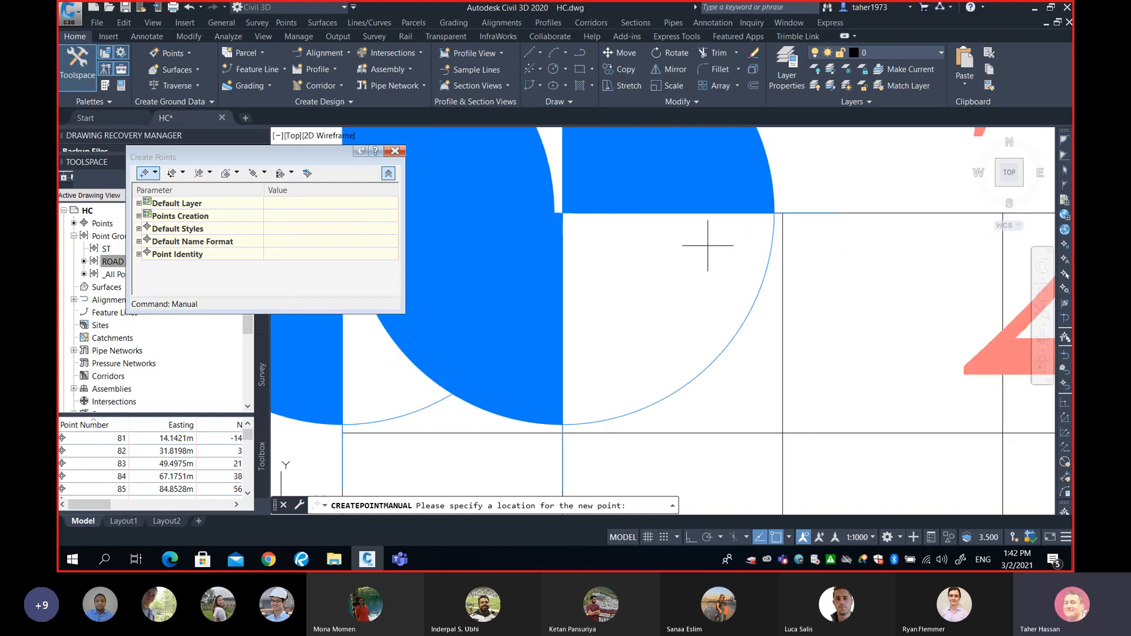
left_click(783, 213)
middle_click_drag(761, 240, 658, 282)
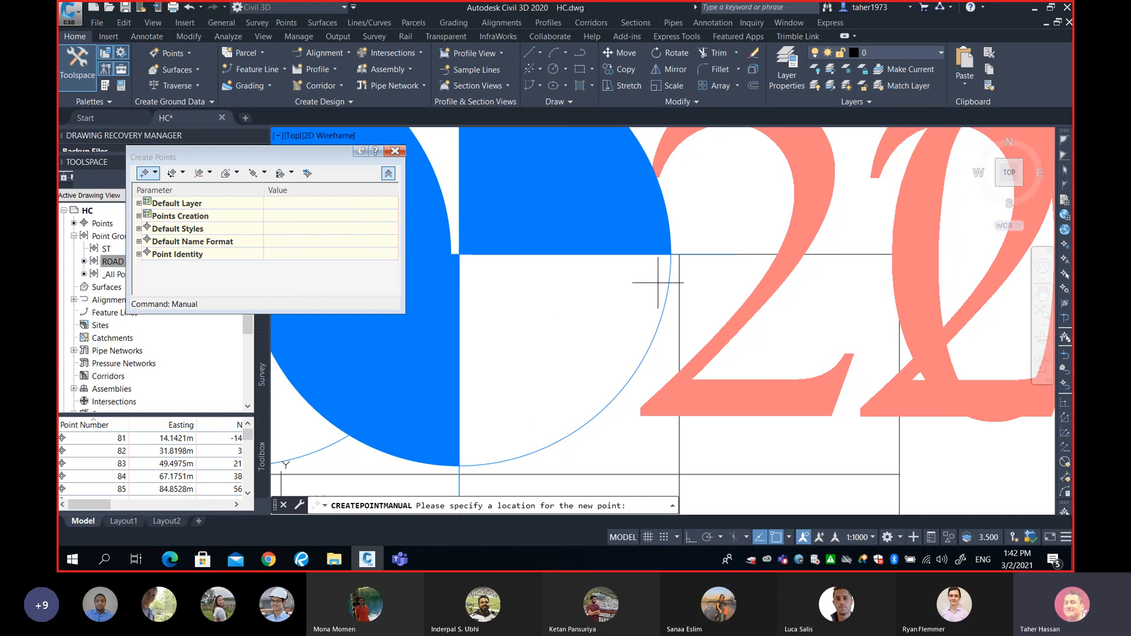
left_click(679, 255)
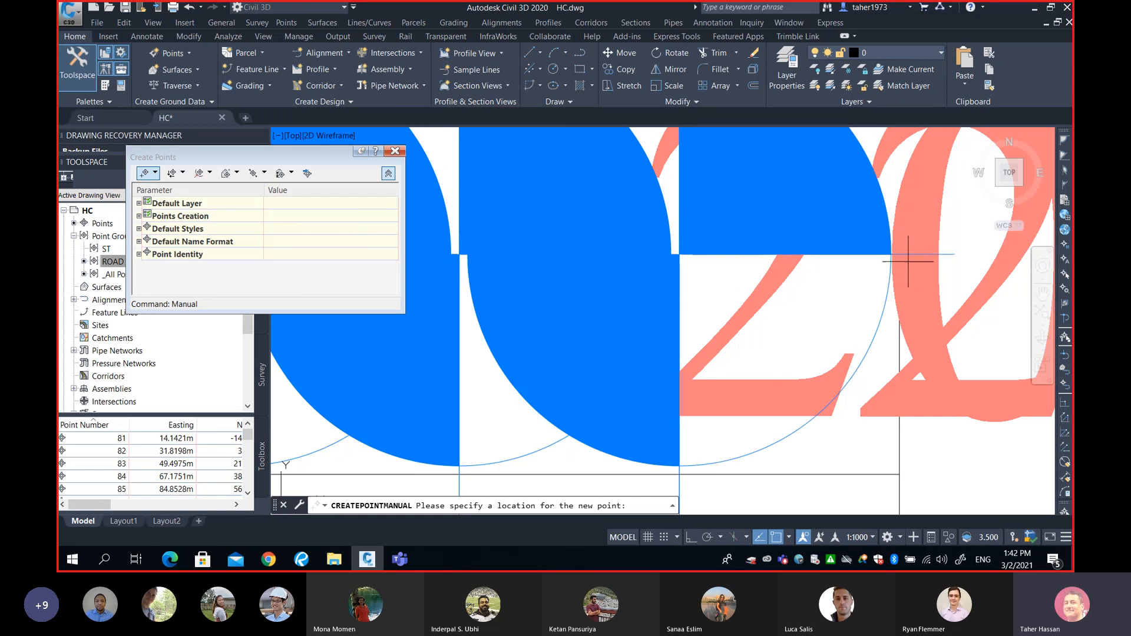
scroll(908, 261, "down", 5)
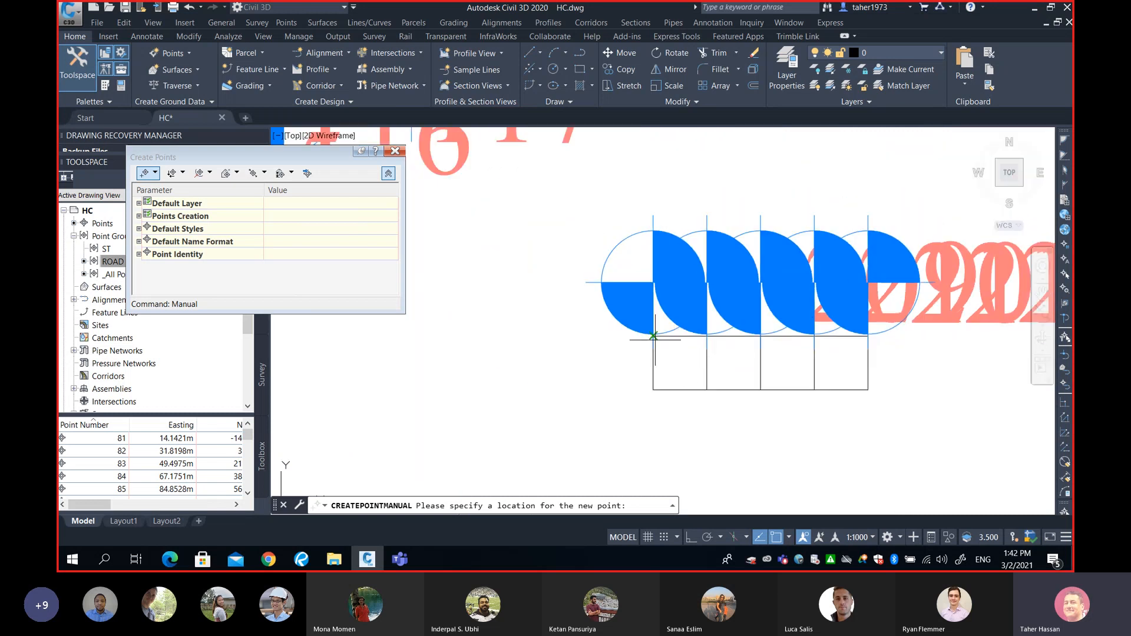
Place points 214-223 at the intersections of the middle and bottom grid rows.
left_click(653, 336)
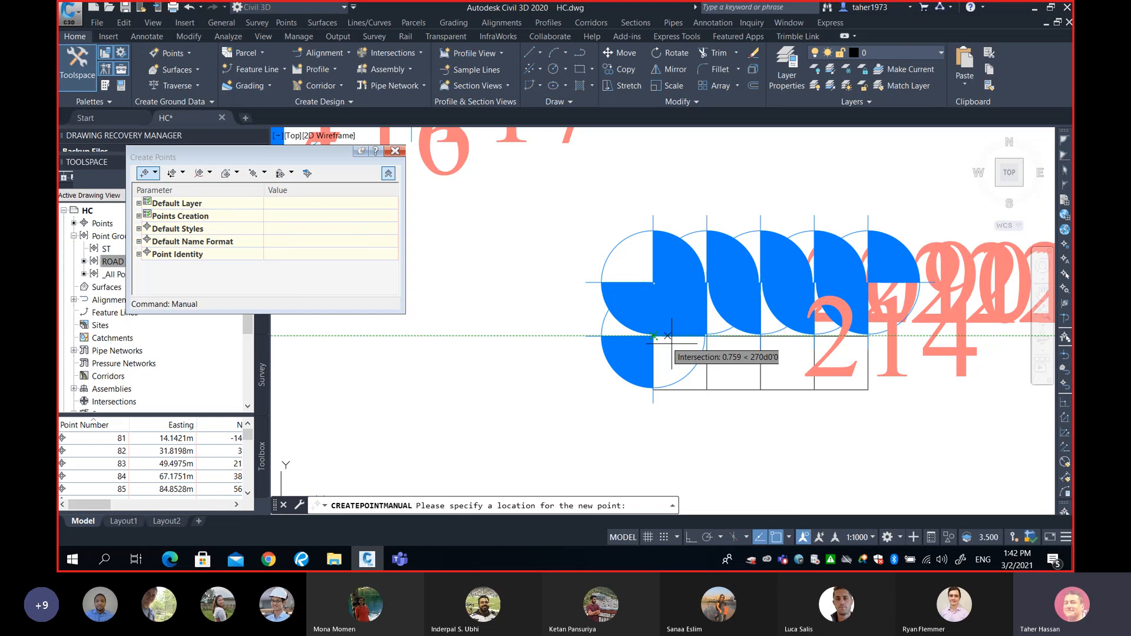
left_click(706, 335)
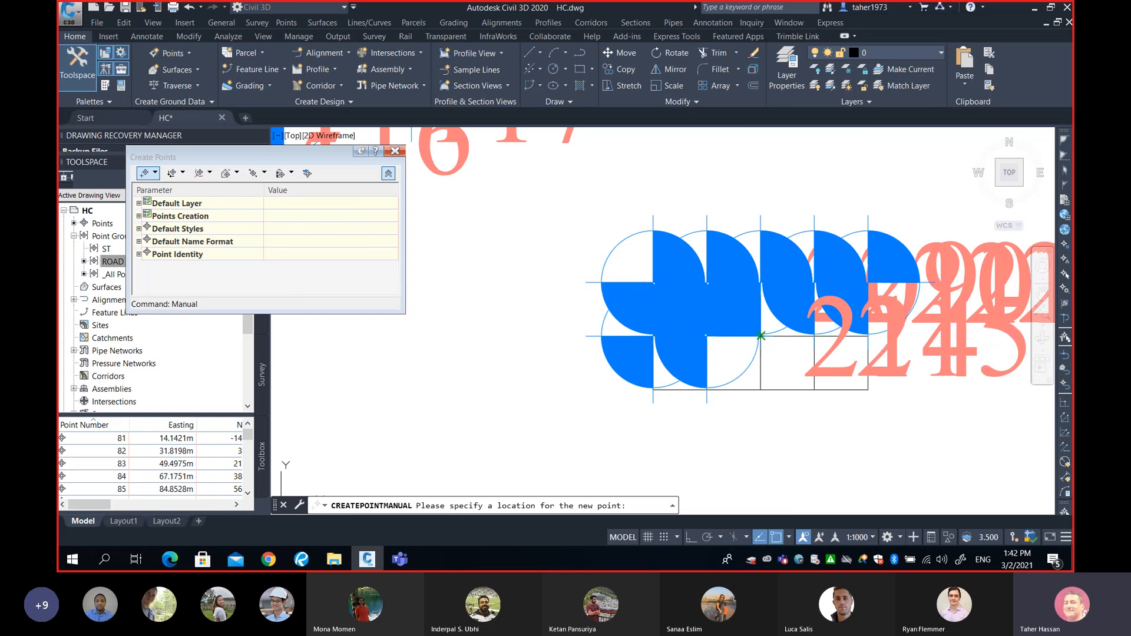
left_click(760, 335)
left_click(814, 335)
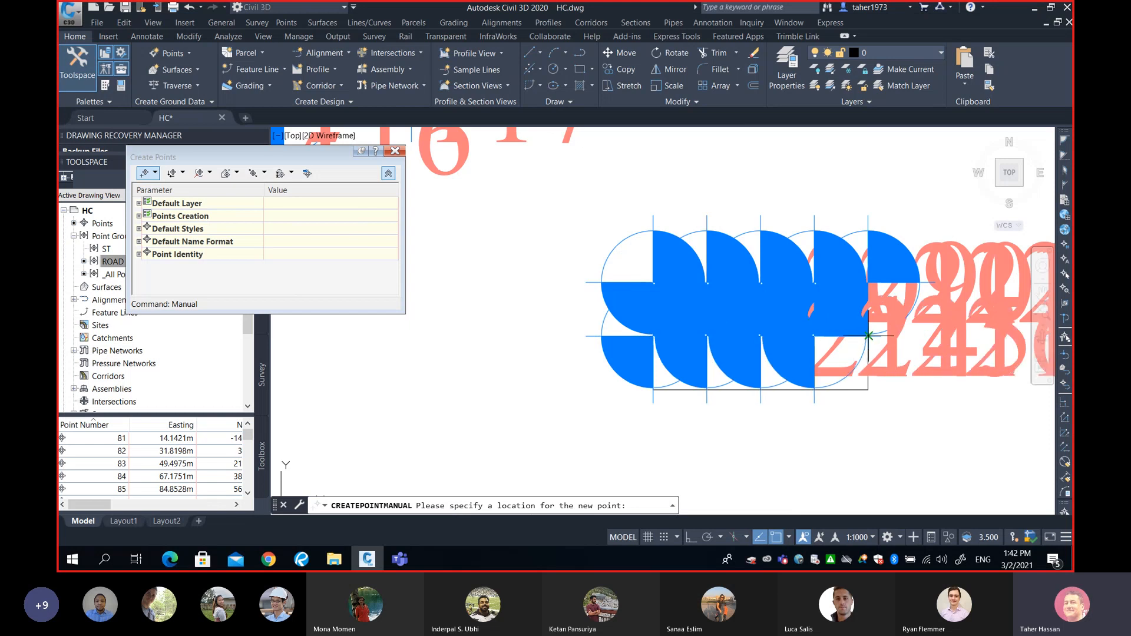
left_click(868, 336)
left_click(653, 389)
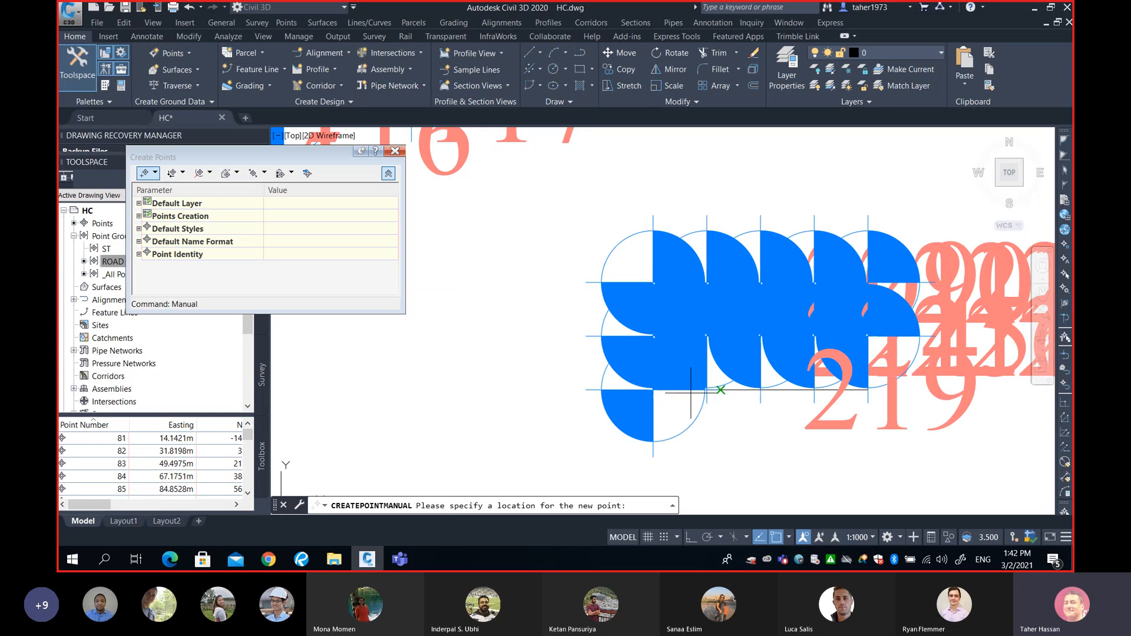
left_click(707, 389)
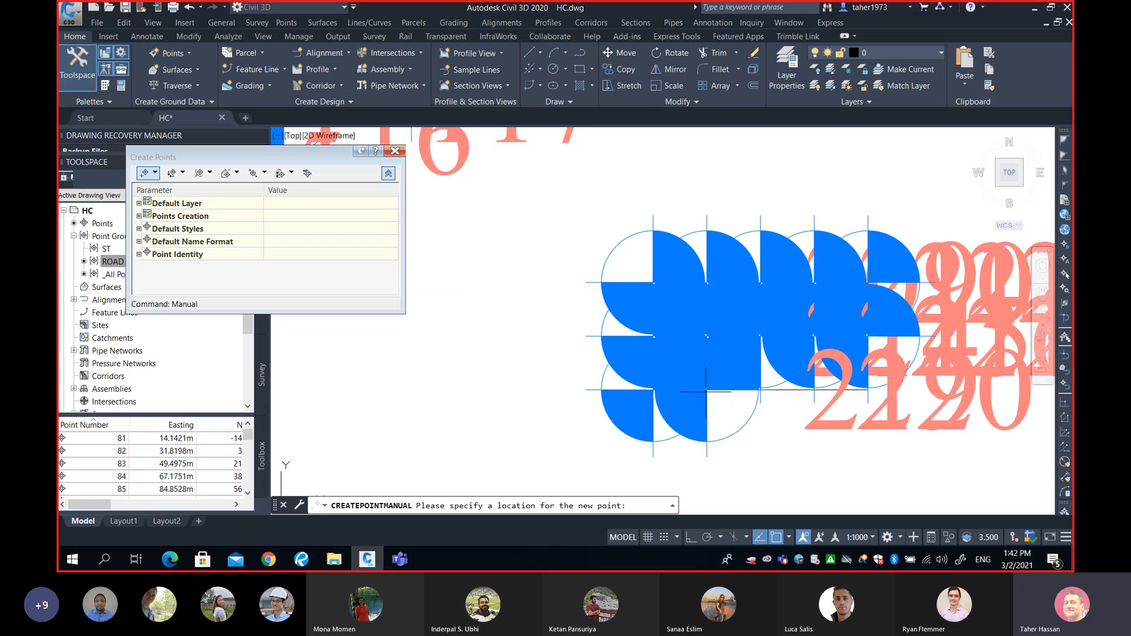
left_click(761, 389)
left_click(814, 389)
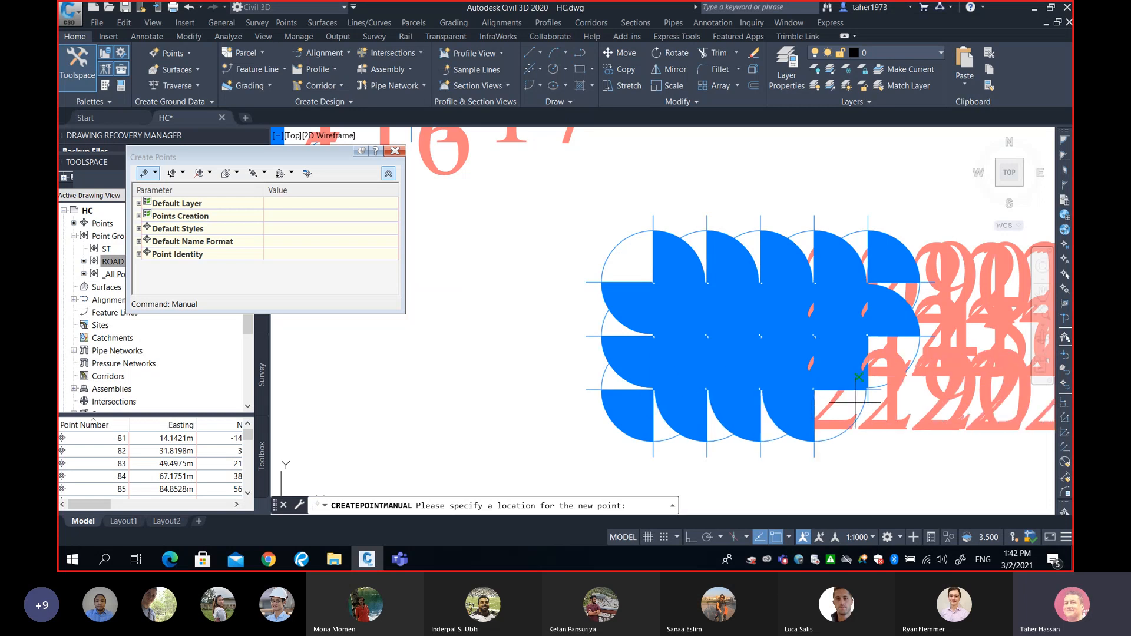
left_click(868, 389)
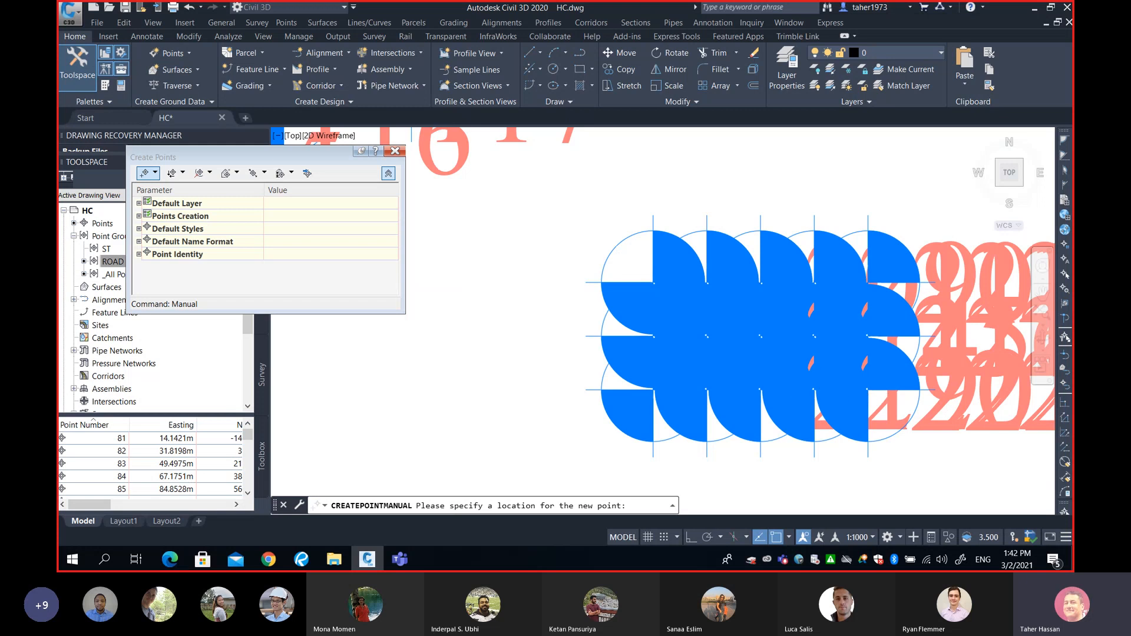
End point creation and close the Create Points toolbar.
scroll(786, 397, "down", 3)
middle_click_drag(835, 395, 693, 402)
scroll(693, 402, "up", 2)
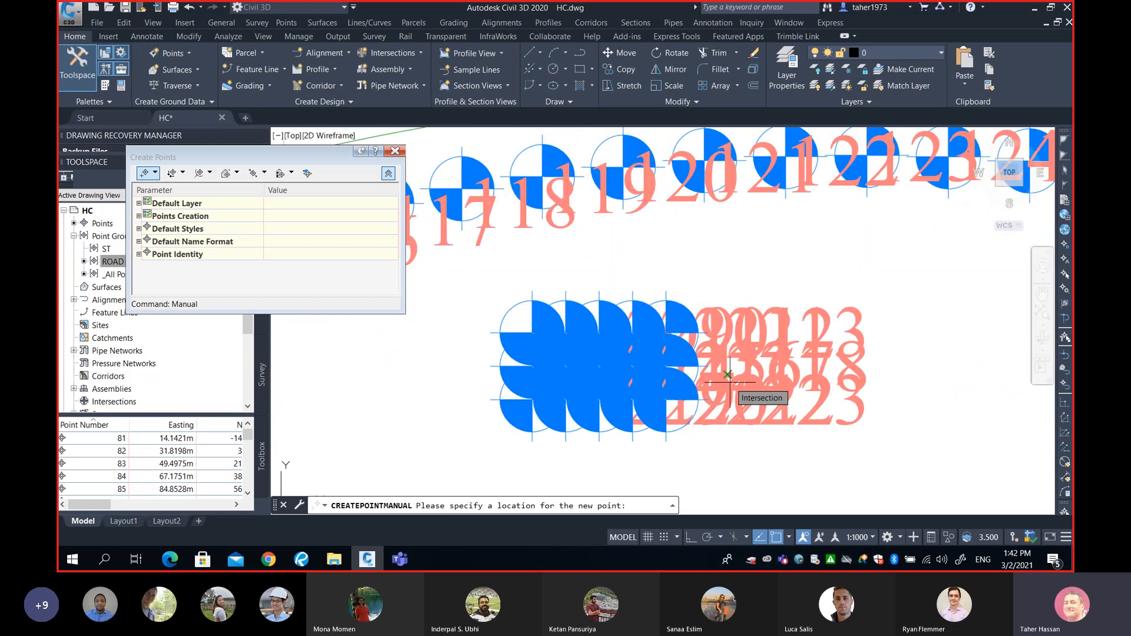
key("Escape")
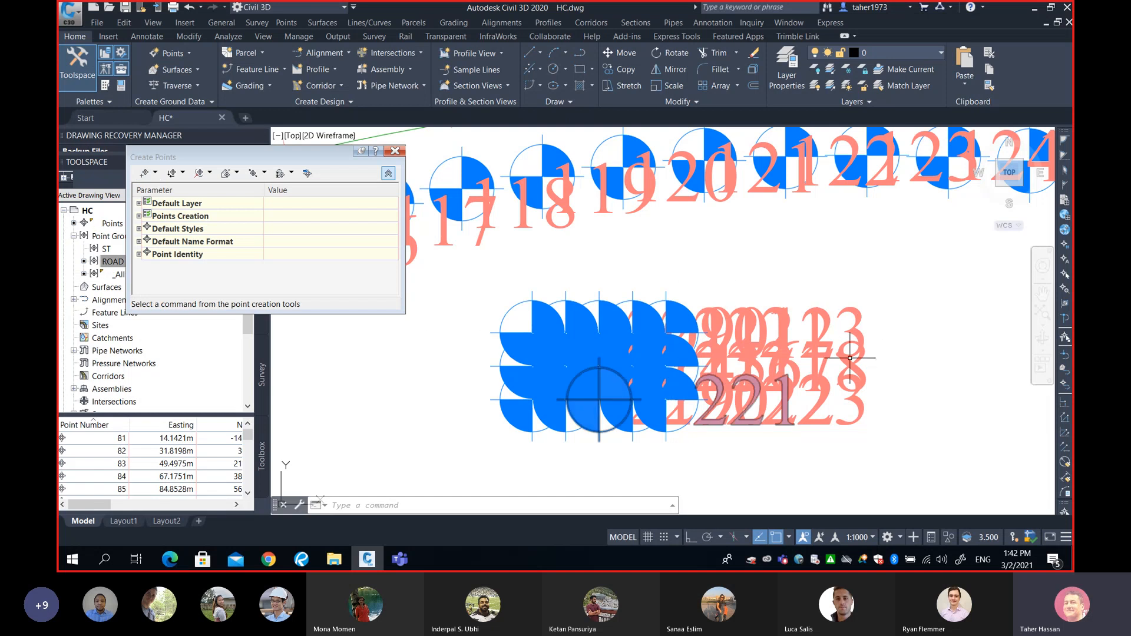
left_click(395, 152)
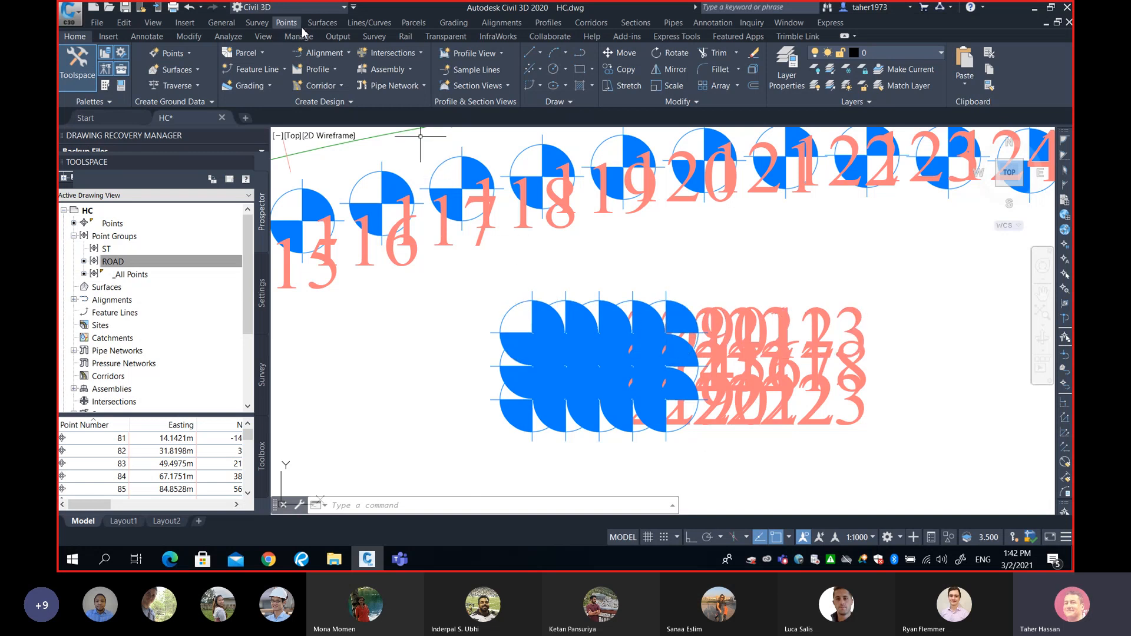
Review the Export Points dialog, close it without exporting, and select Point Groups in Prospector.
left_click(286, 22)
mouse_move(332, 152)
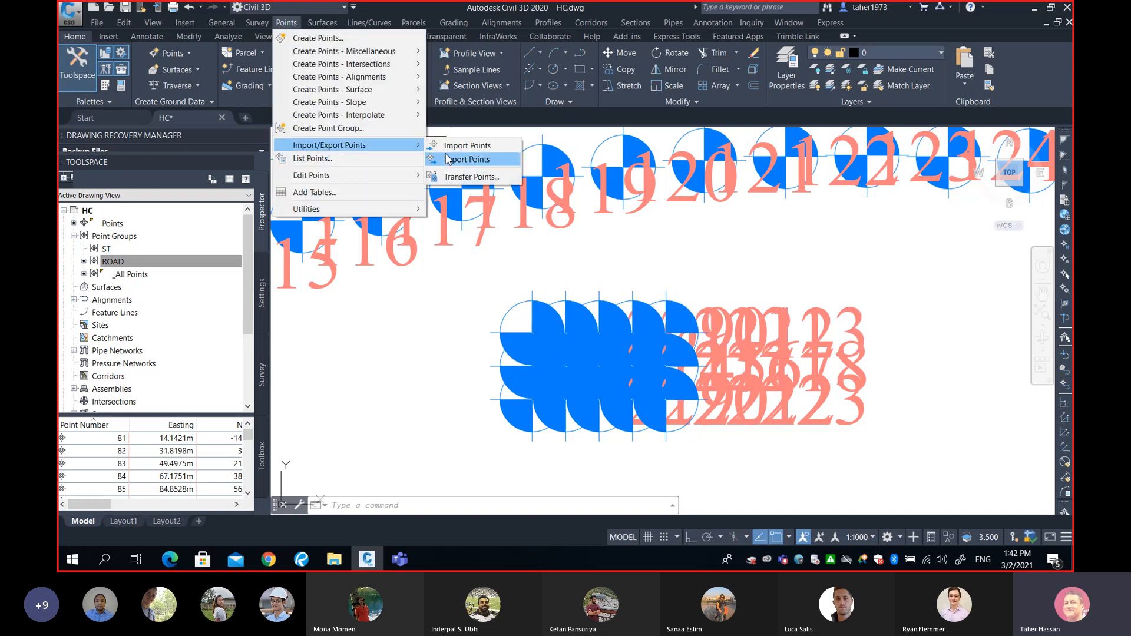
left_click(451, 160)
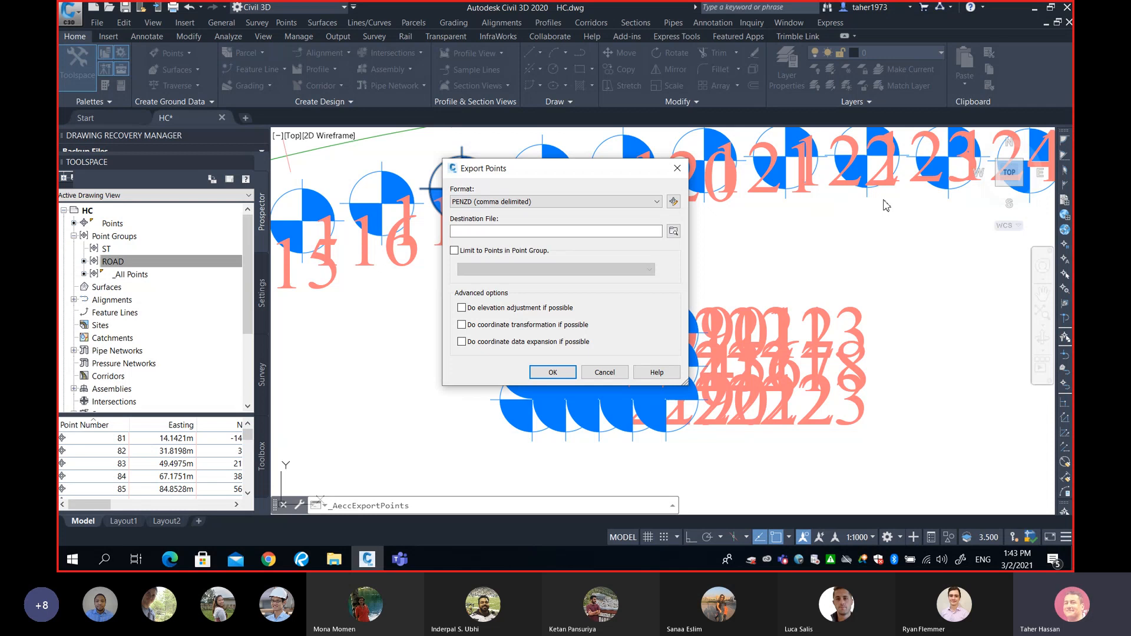
left_click(677, 171)
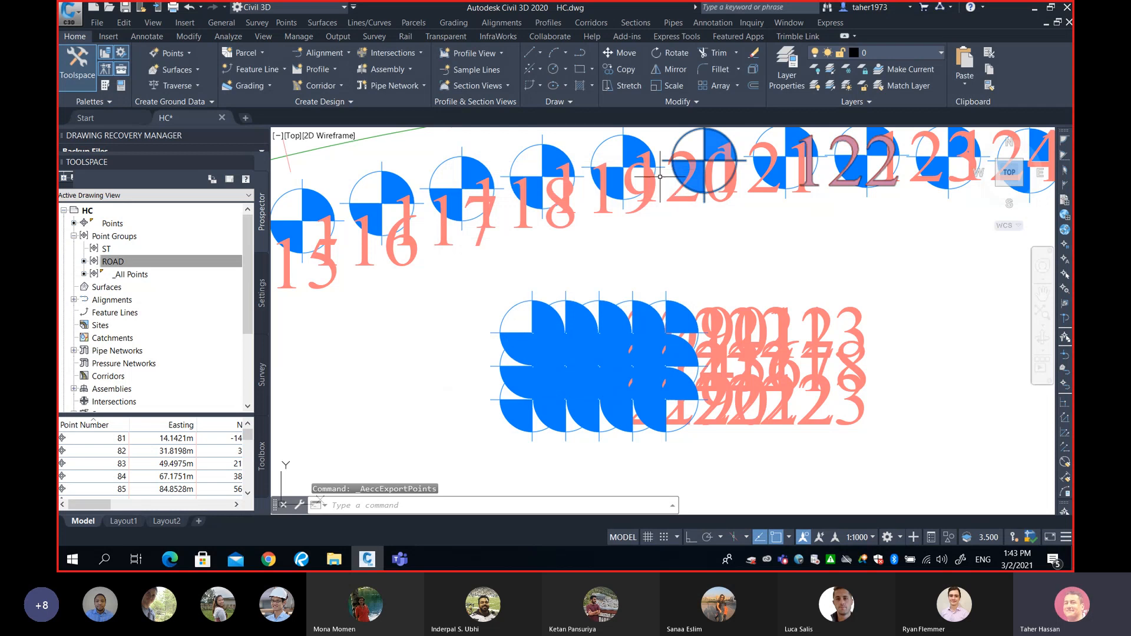
left_click(108, 236)
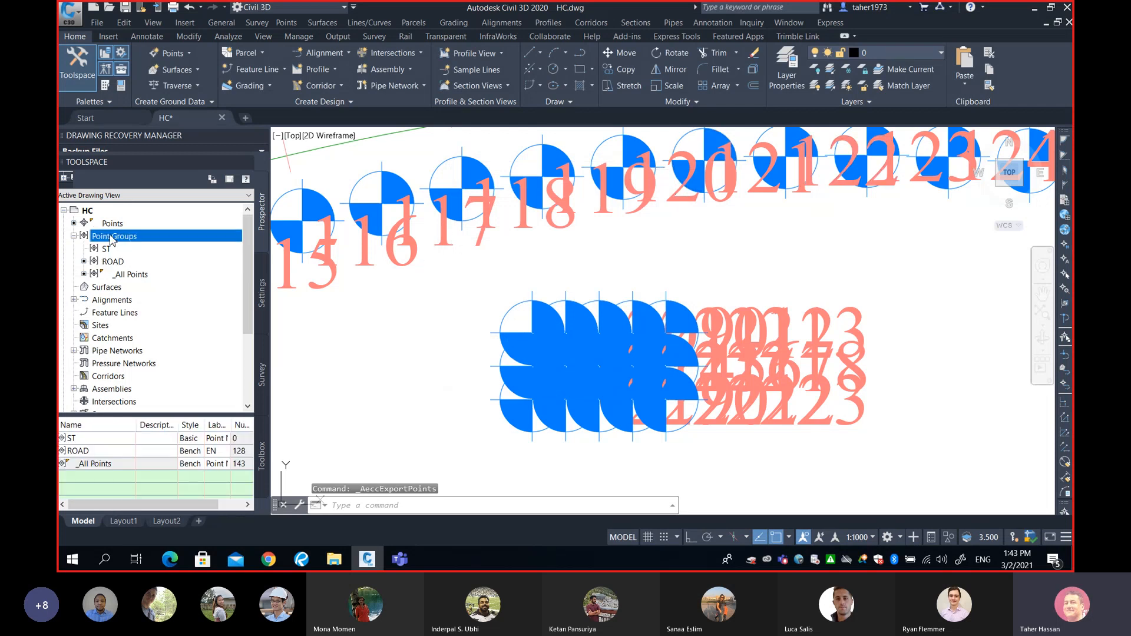
Create a new point group, default-named Point Group - (5), from the Point Groups menu.
right_click(112, 237)
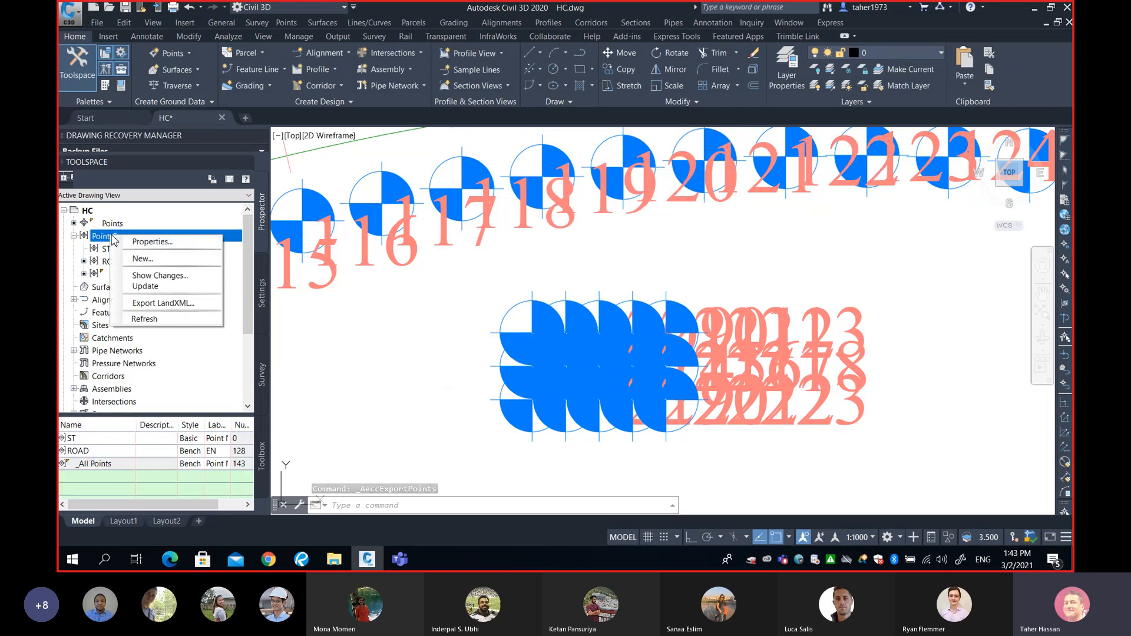
left_click(111, 237)
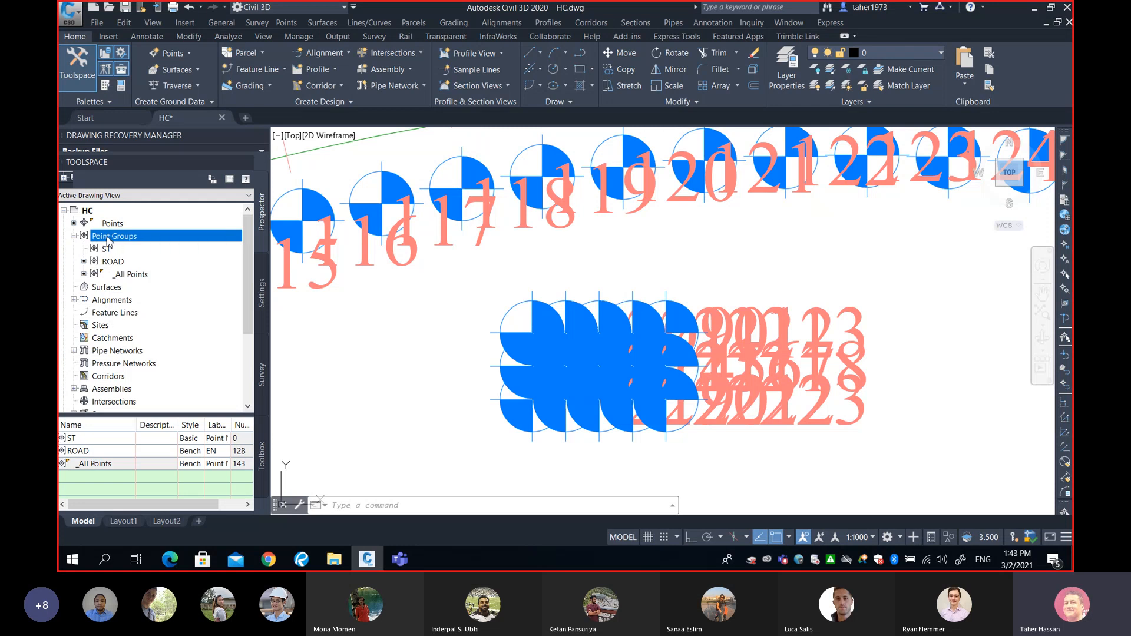
right_click(110, 238)
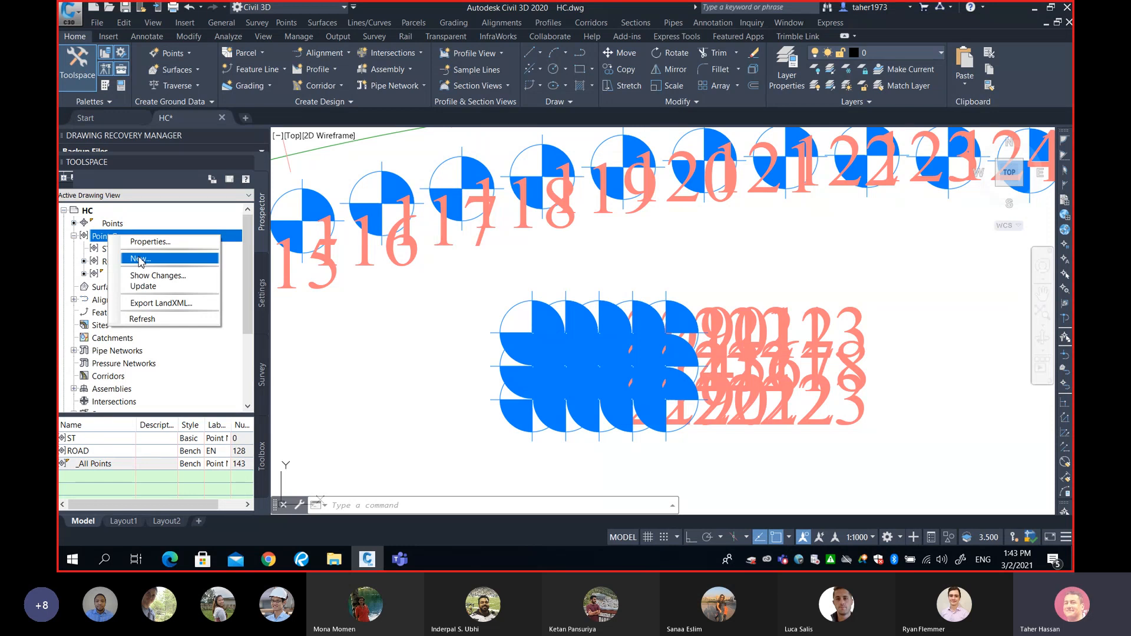
left_click(140, 259)
Rename the new point group to 'Building Piles' and show its Include options.
left_click_drag(478, 129, 410, 134)
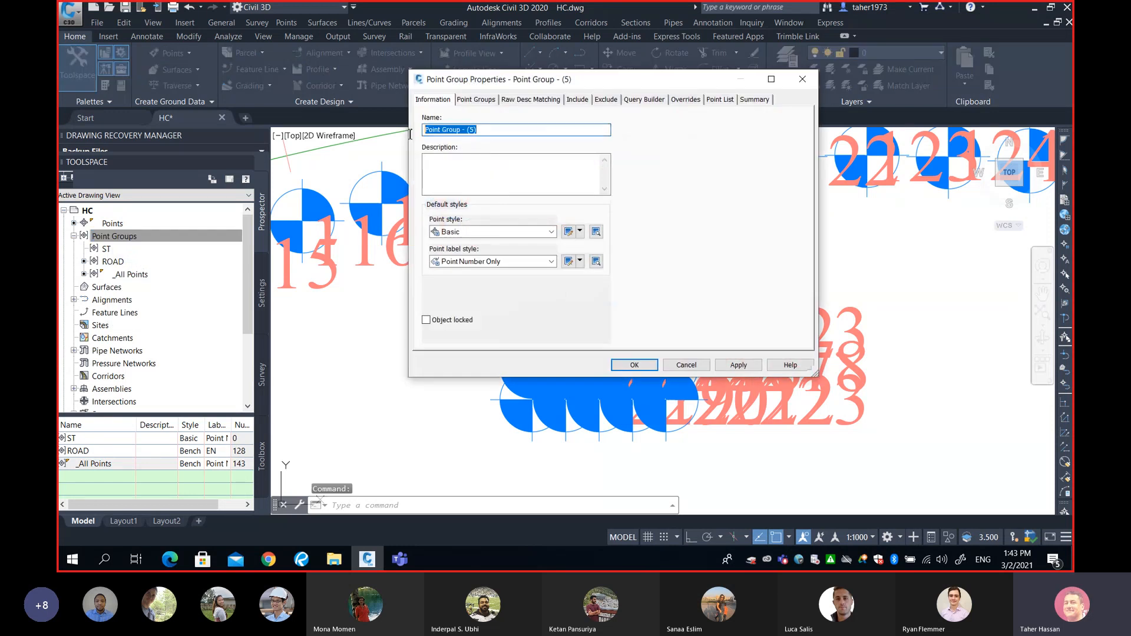
type("Bu")
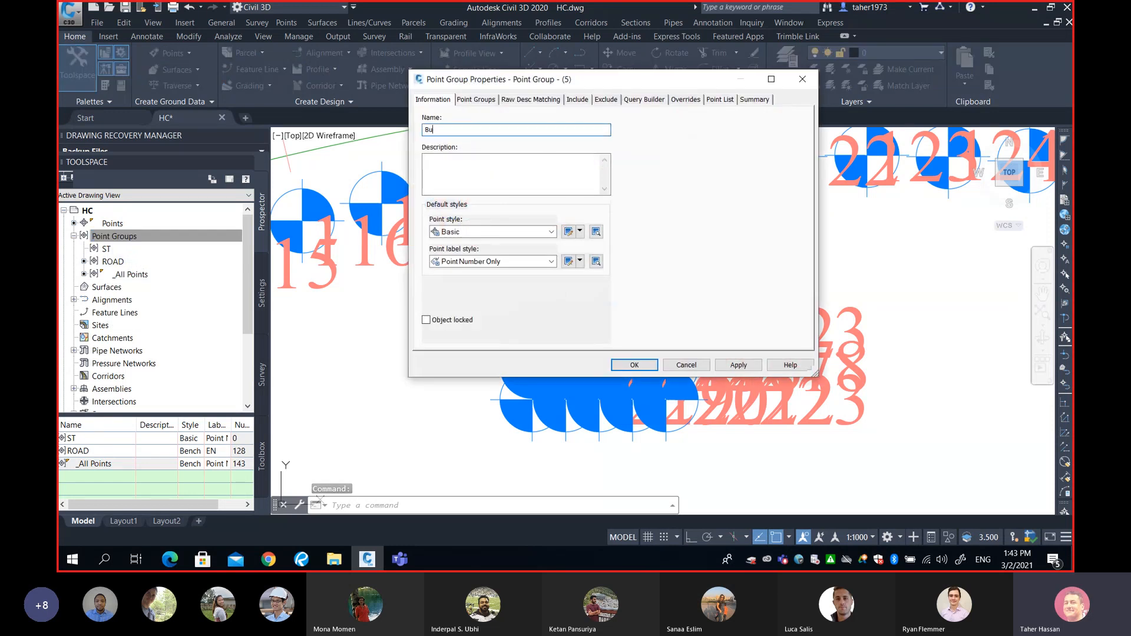
type("ilding Piles")
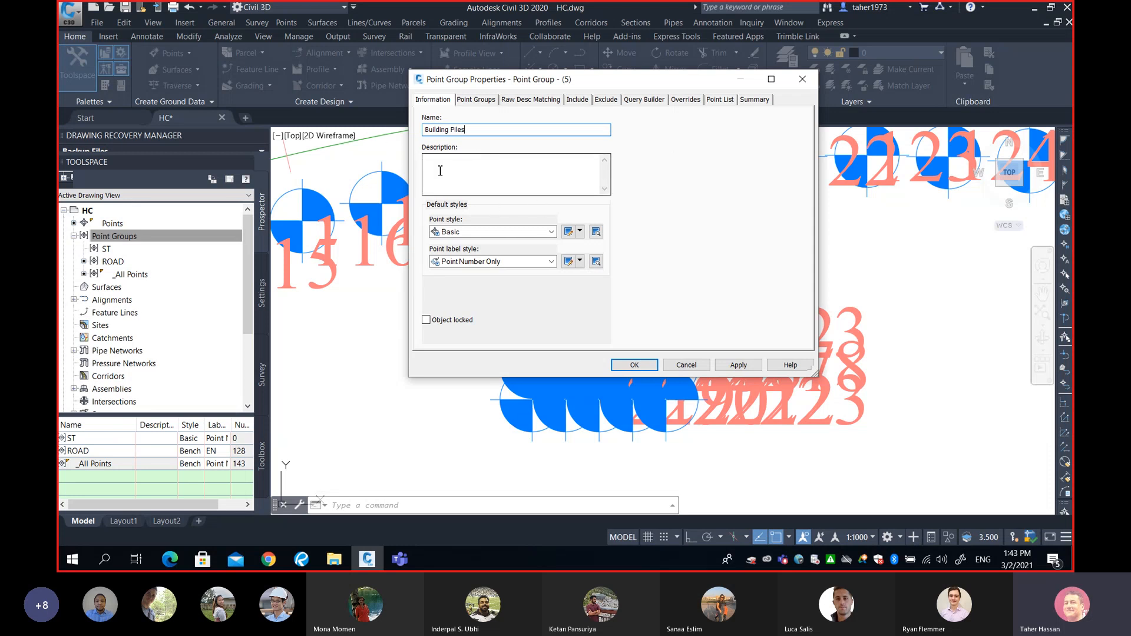
left_click(577, 100)
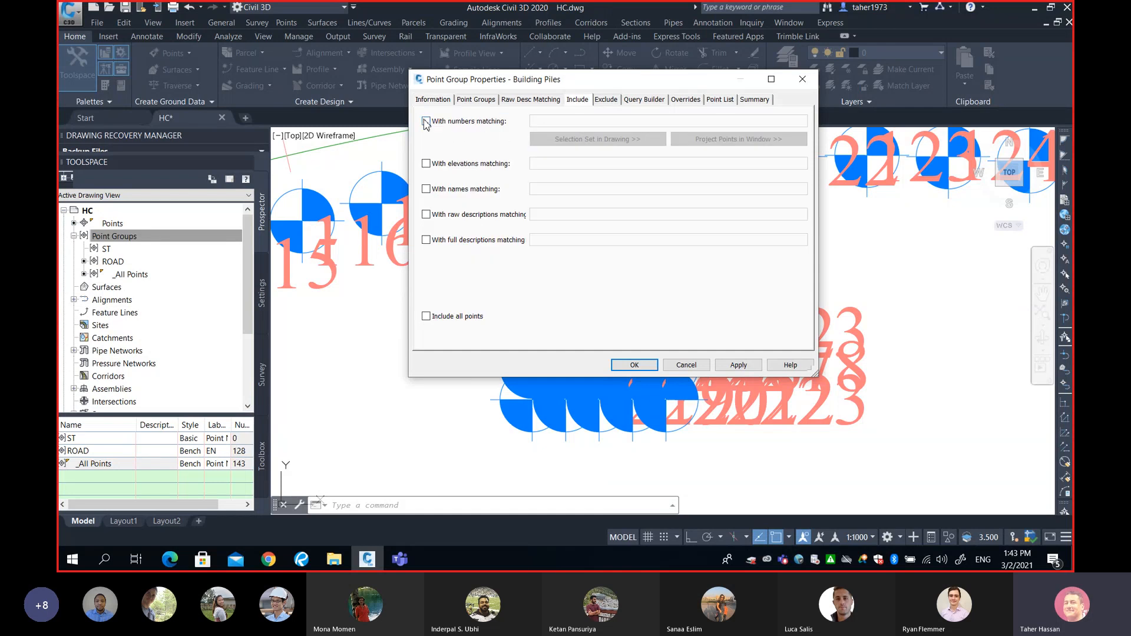
Include point numbers 209-223, window-selected from the pile grid, and confirm the group.
left_click(426, 121)
left_click(554, 122)
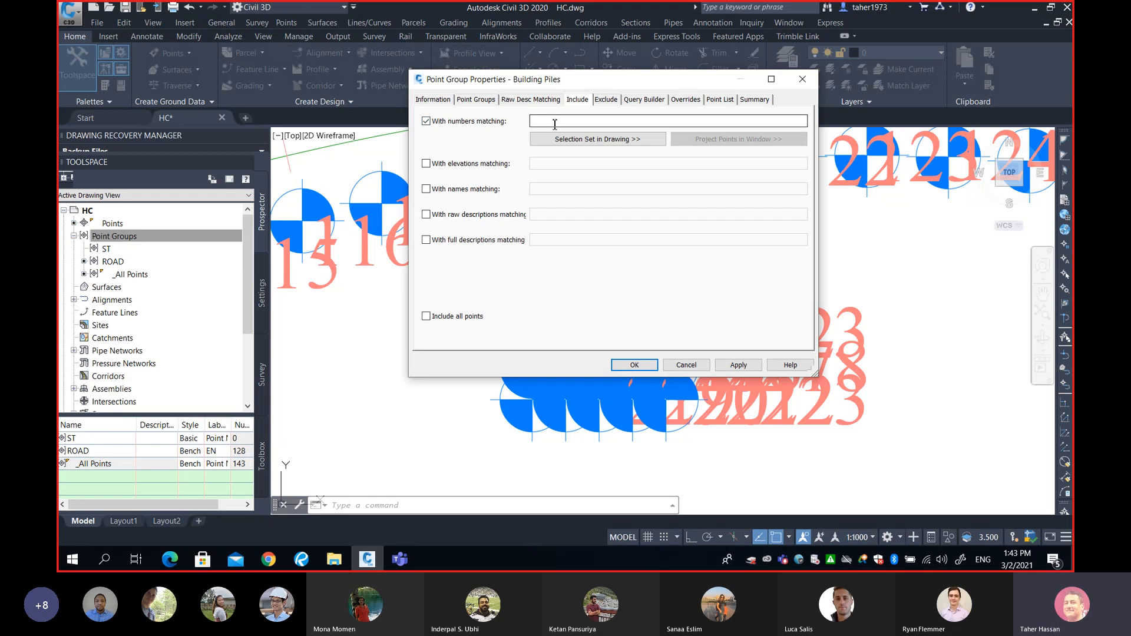
left_click(554, 121)
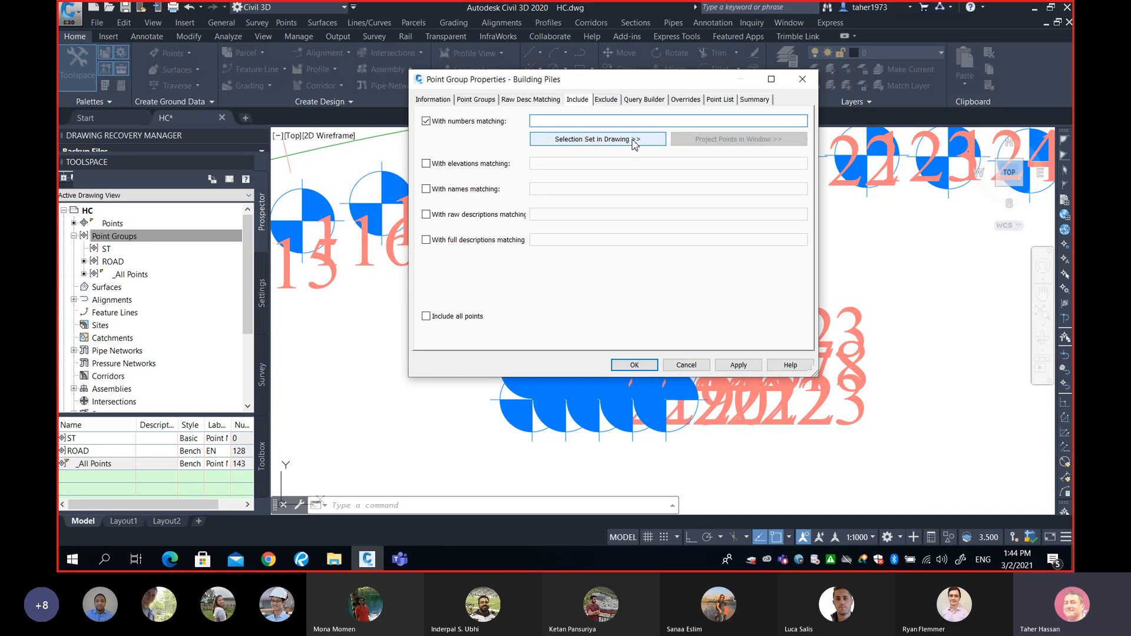
left_click(589, 139)
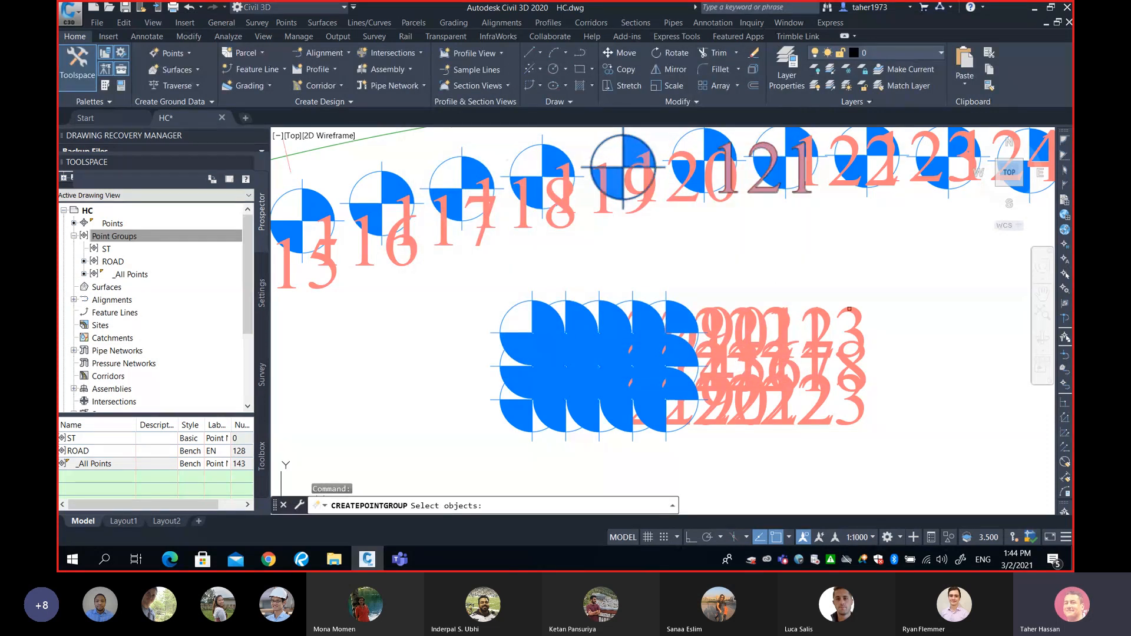
left_click(871, 287)
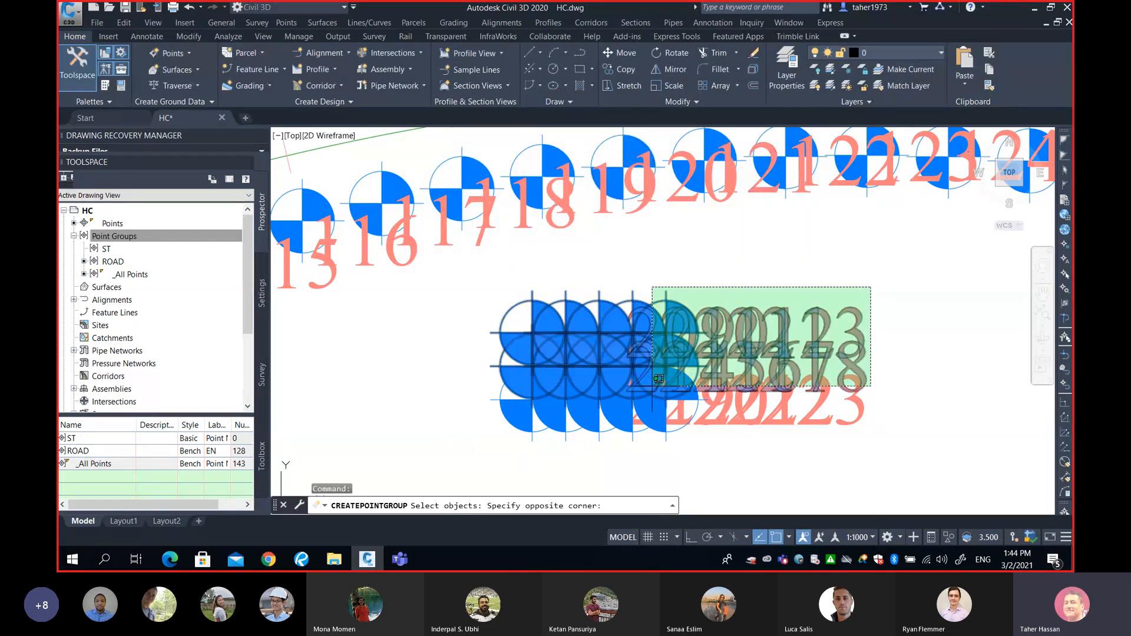
left_click(491, 434)
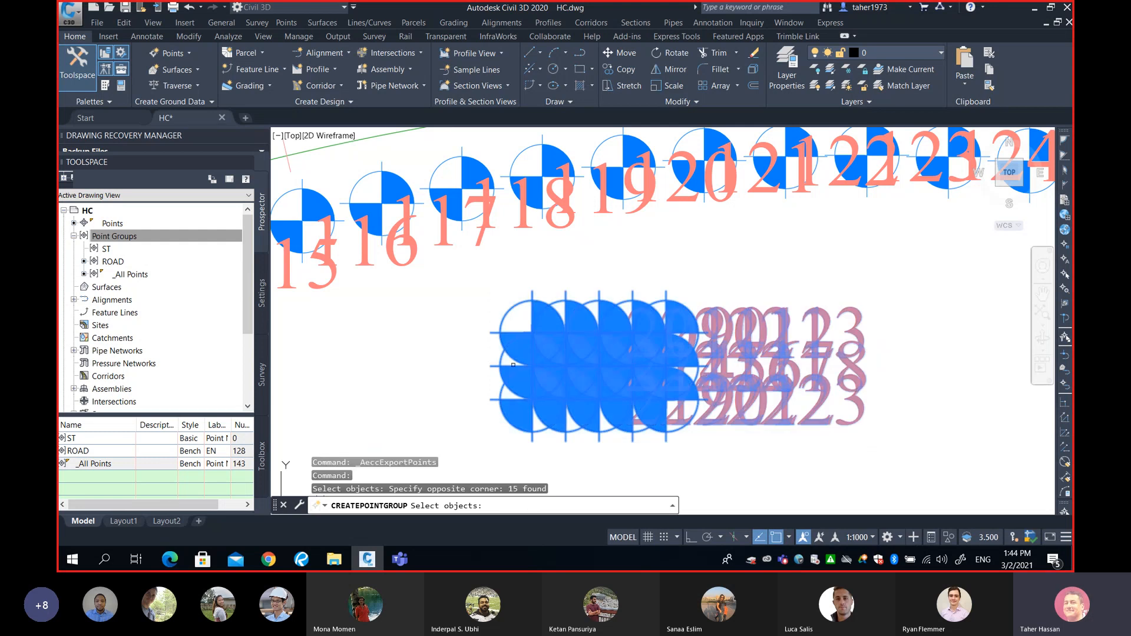
key("Return")
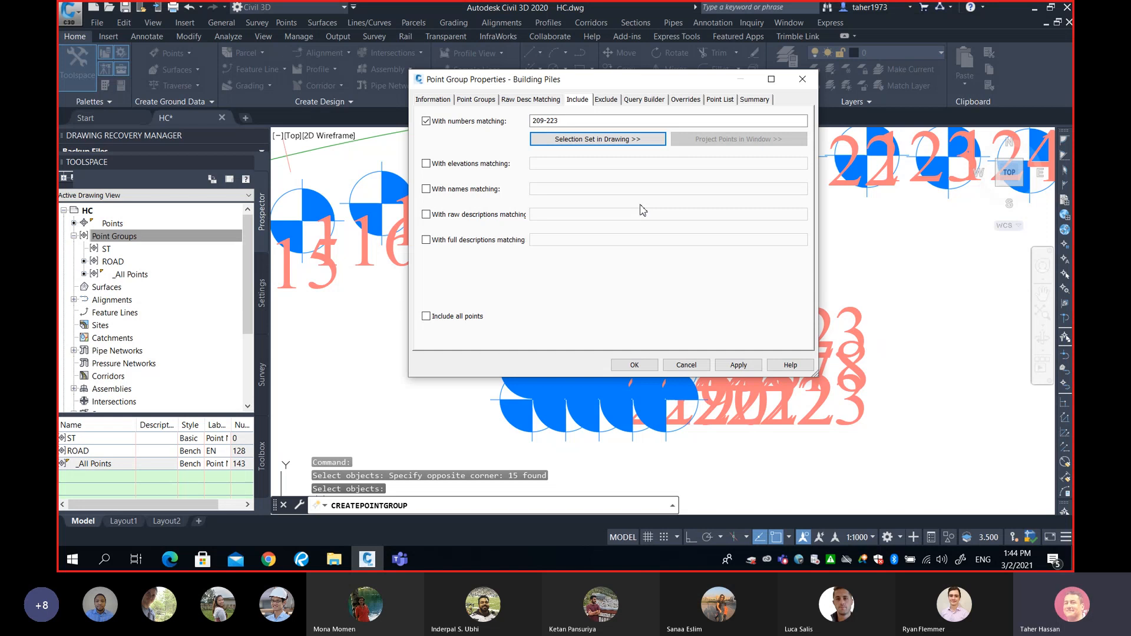
left_click(550, 120)
double_click(533, 121)
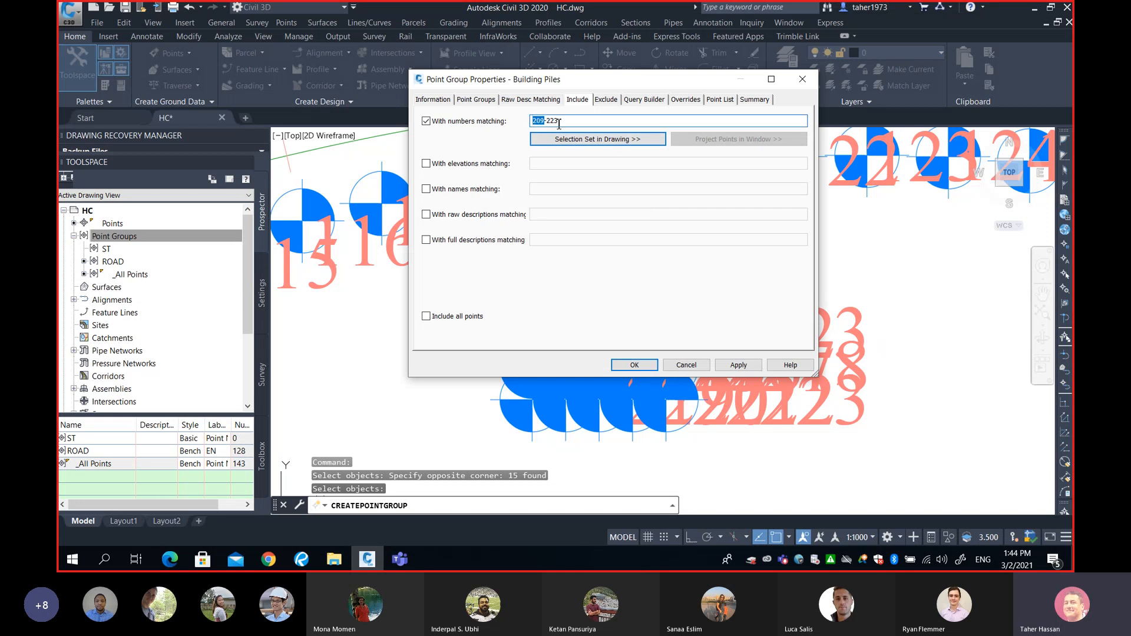
left_click(558, 121)
left_click(641, 365)
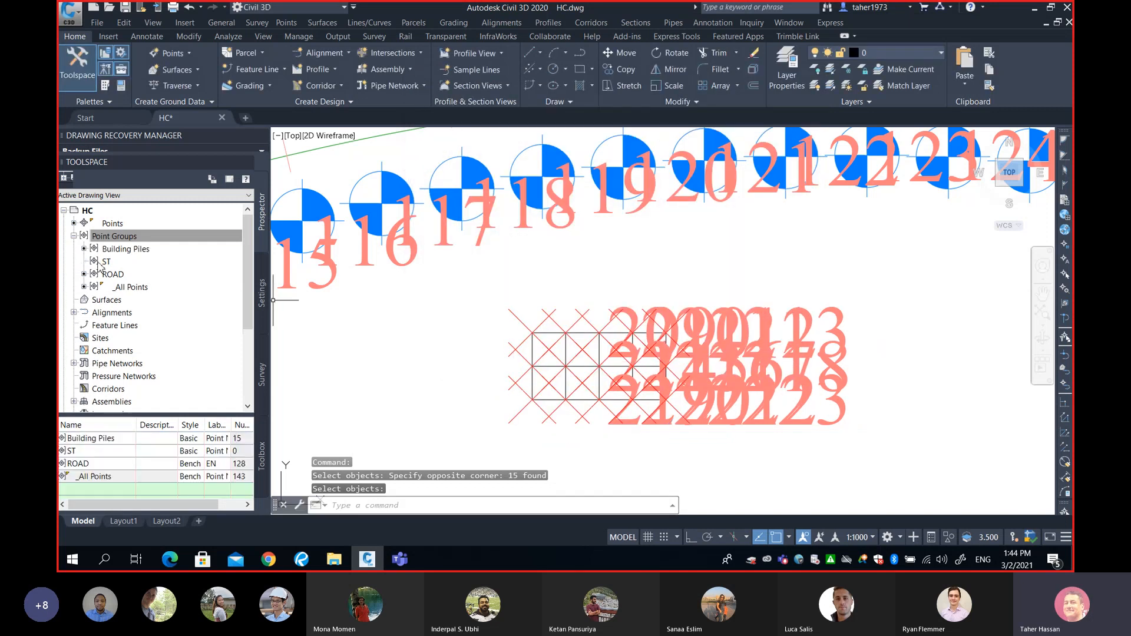
List the Building Piles group's points (209 onward) and open the Points command list.
left_click(131, 250)
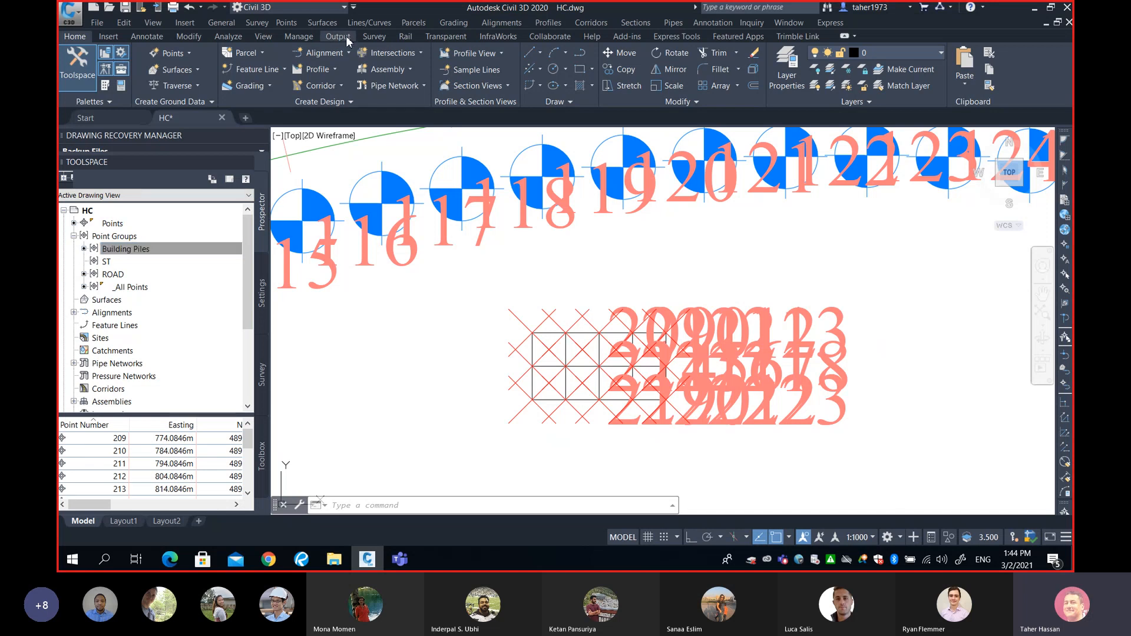
left_click(286, 22)
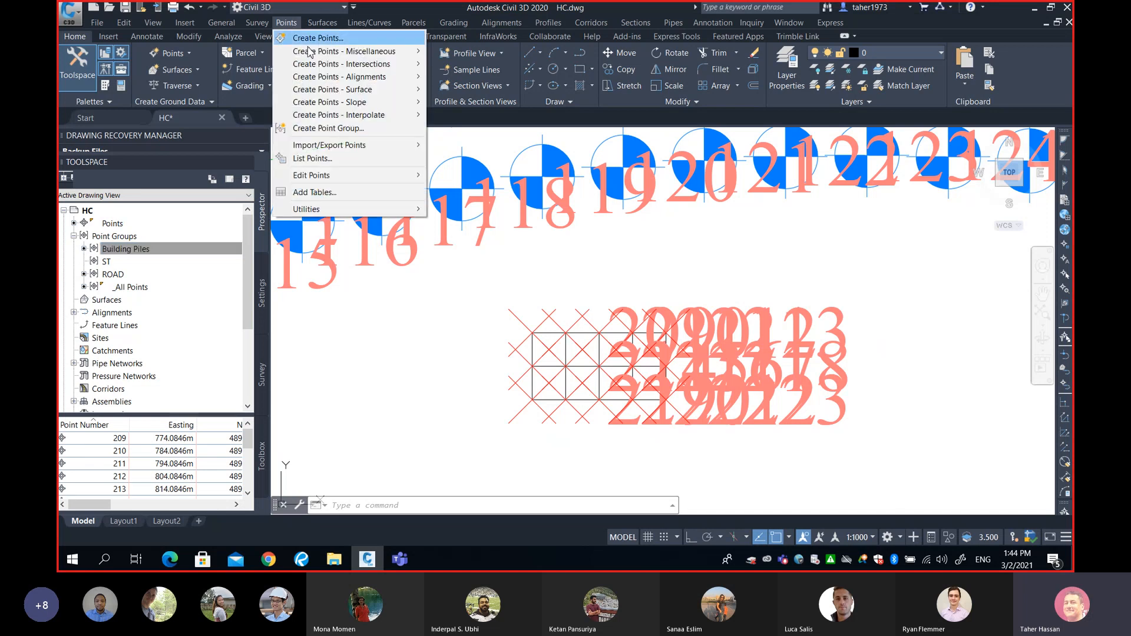
Export only the Building Piles group as PENZD (comma delimited) to Desktop\Bldg Piles.txt.
mouse_move(365, 148)
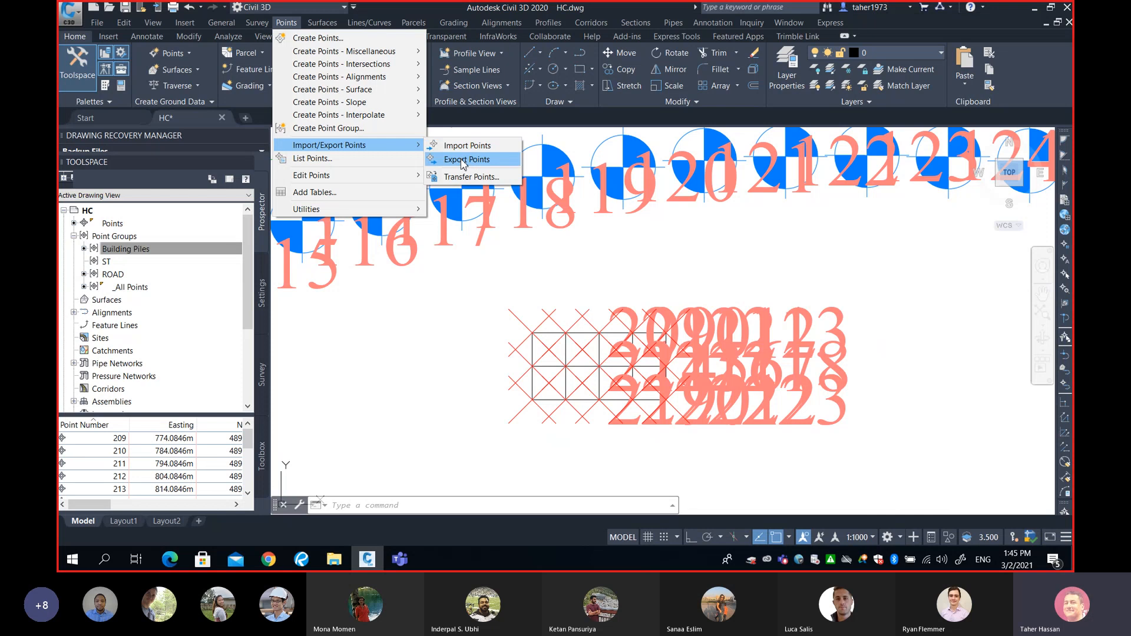
left_click(462, 160)
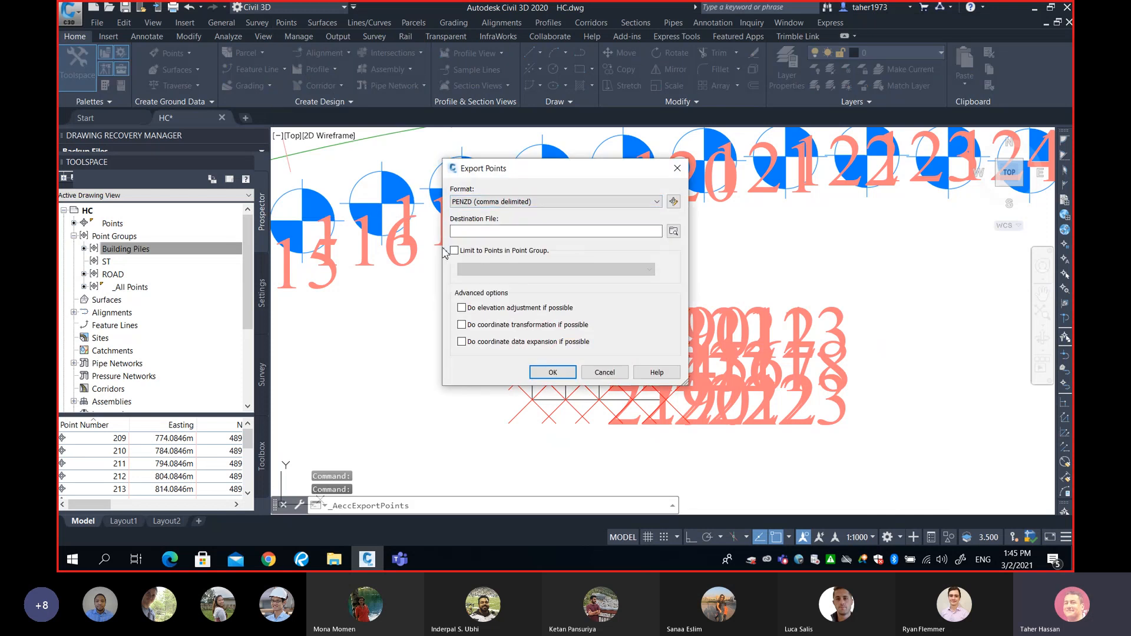
left_click(453, 251)
left_click(495, 269)
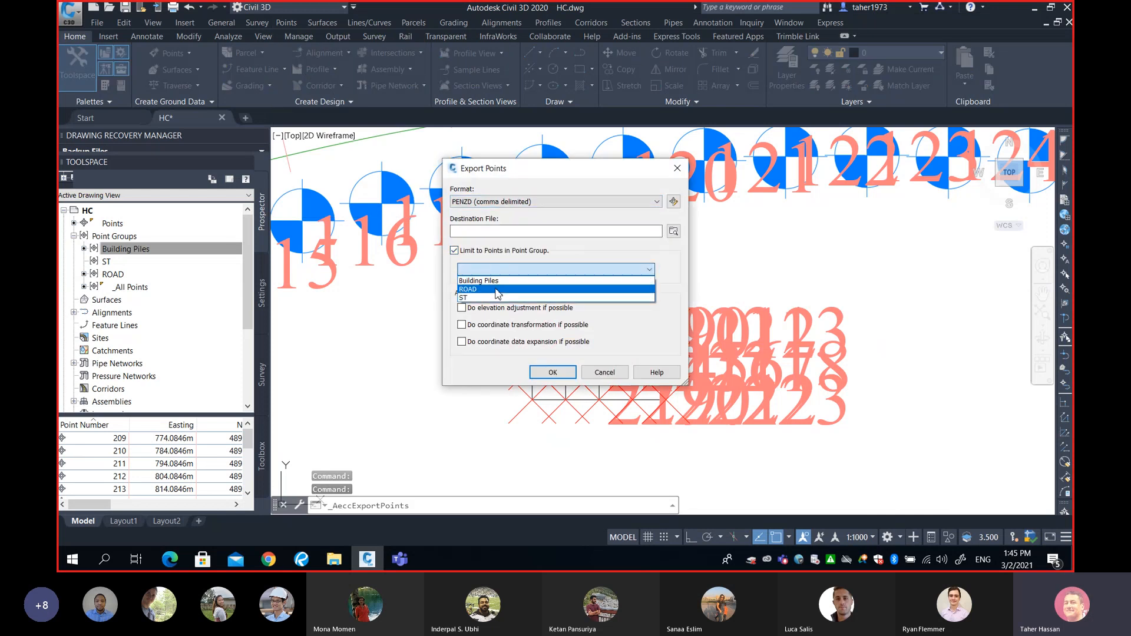
left_click(494, 283)
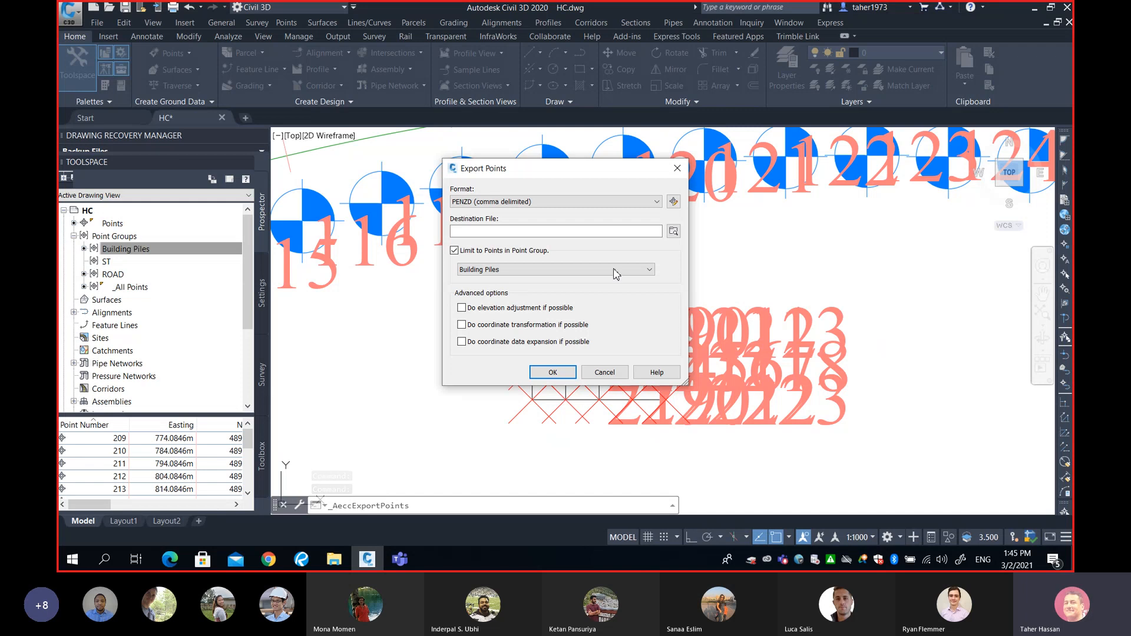
left_click(672, 231)
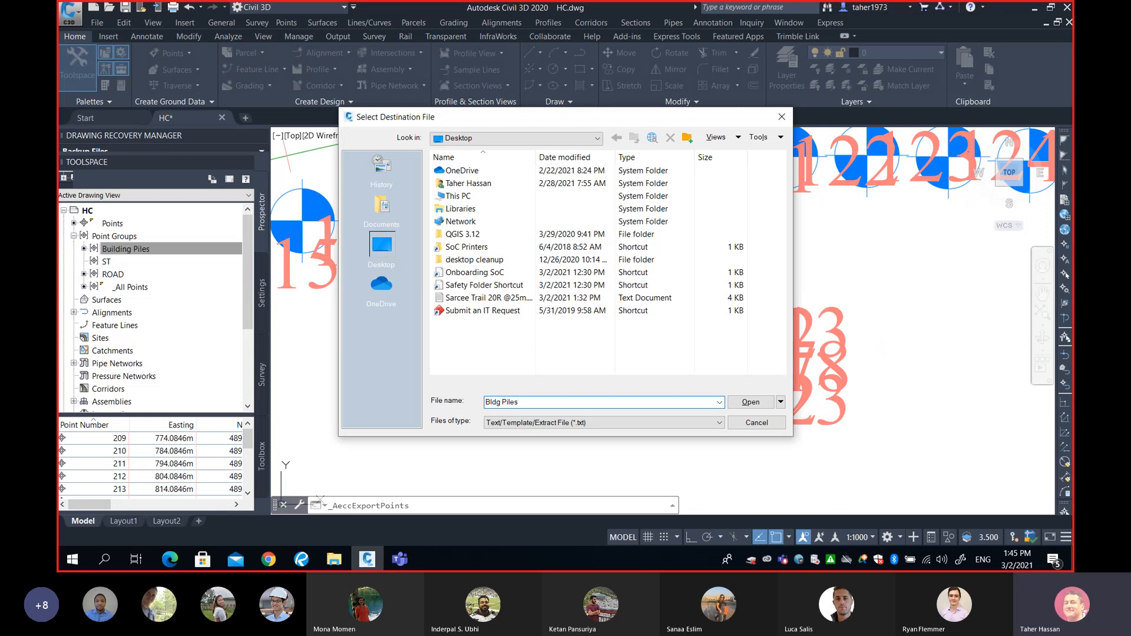
left_click(751, 402)
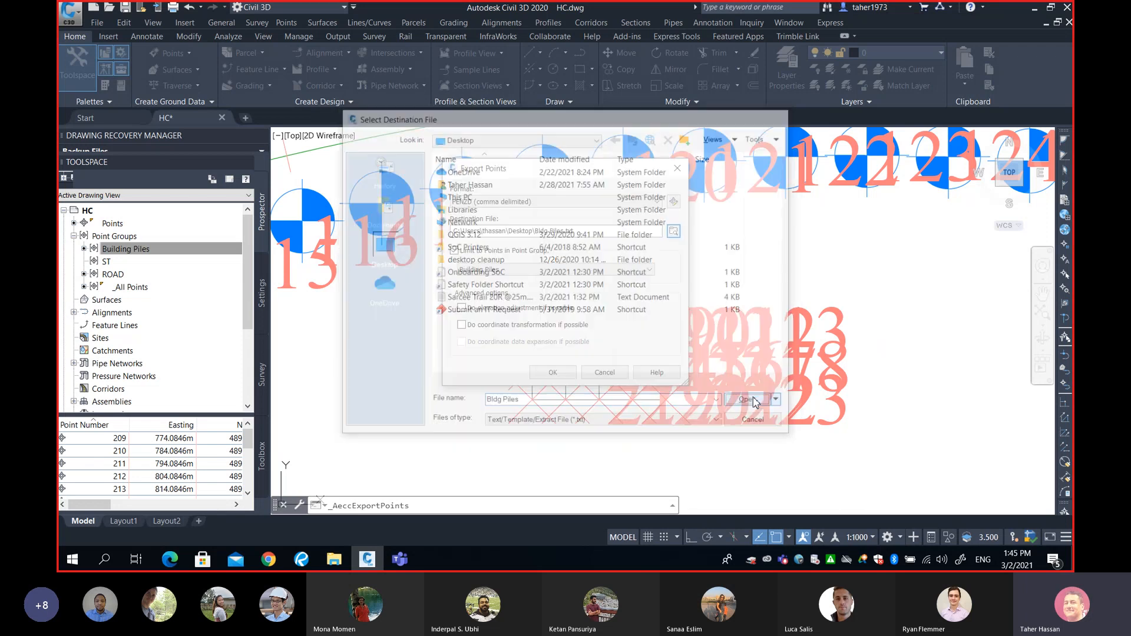
left_click(554, 372)
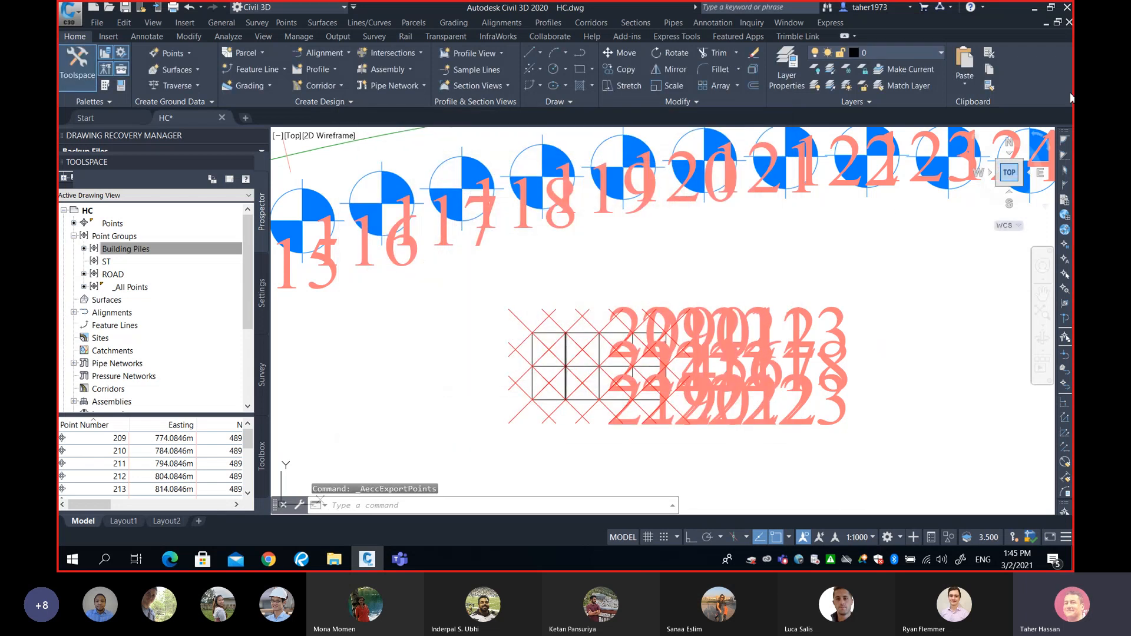
left_click(1034, 9)
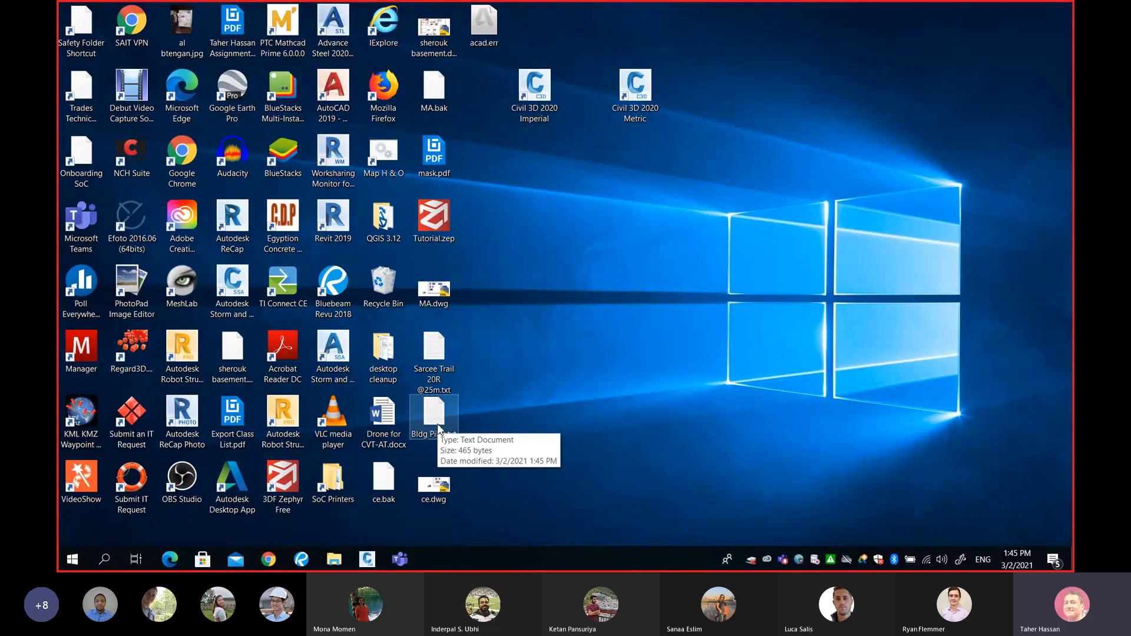
double_click(436, 415)
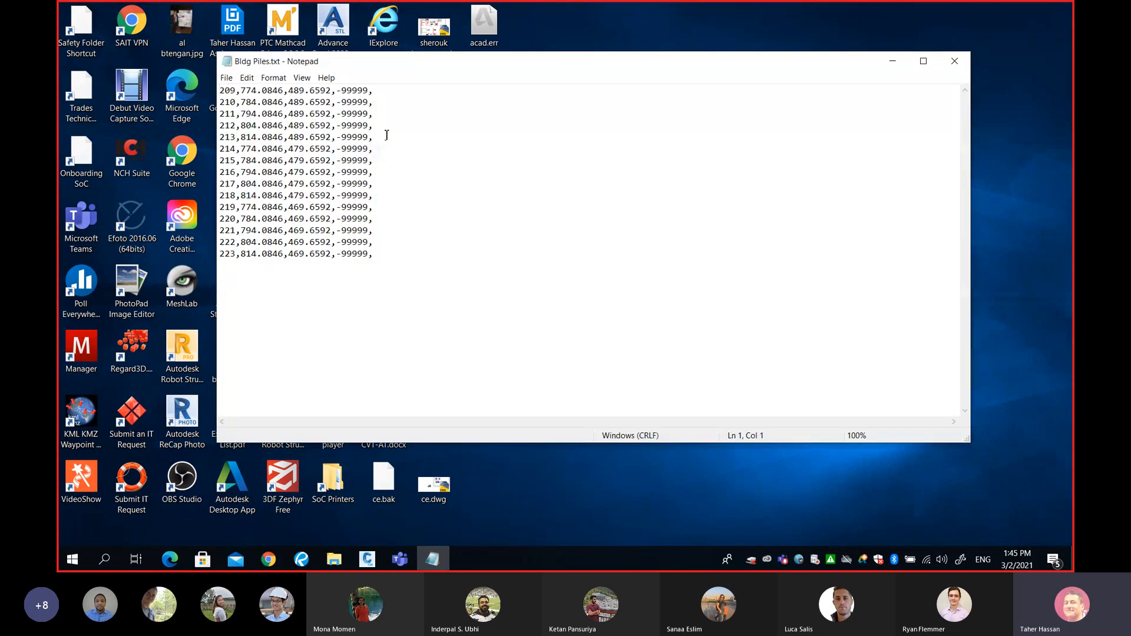
key("shift+Right")
key("shift+Right")
key("shift+Right")
key("shift+Right")
key("shift+Right")
key("shift+Right")
key("shift+Right")
key("shift+Right")
key("shift+Right")
key("shift+Right")
key("shift+Right")
key("shift+Right")
key("shift+Right")
key("shift+Right")
key("shift+Right")
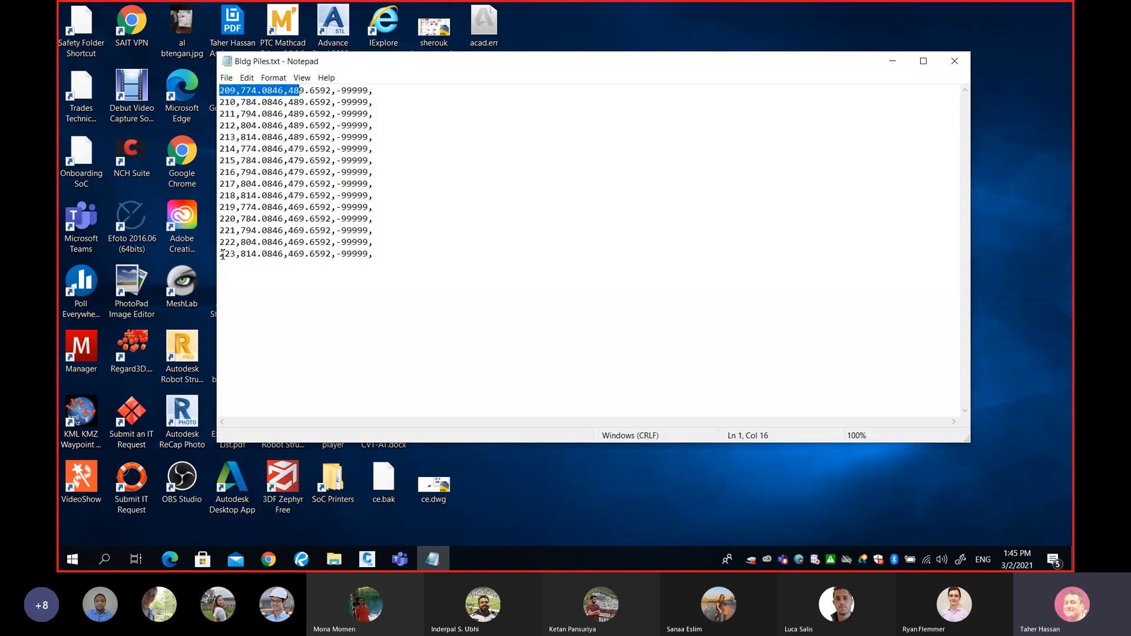
left_click_drag(220, 254, 350, 269)
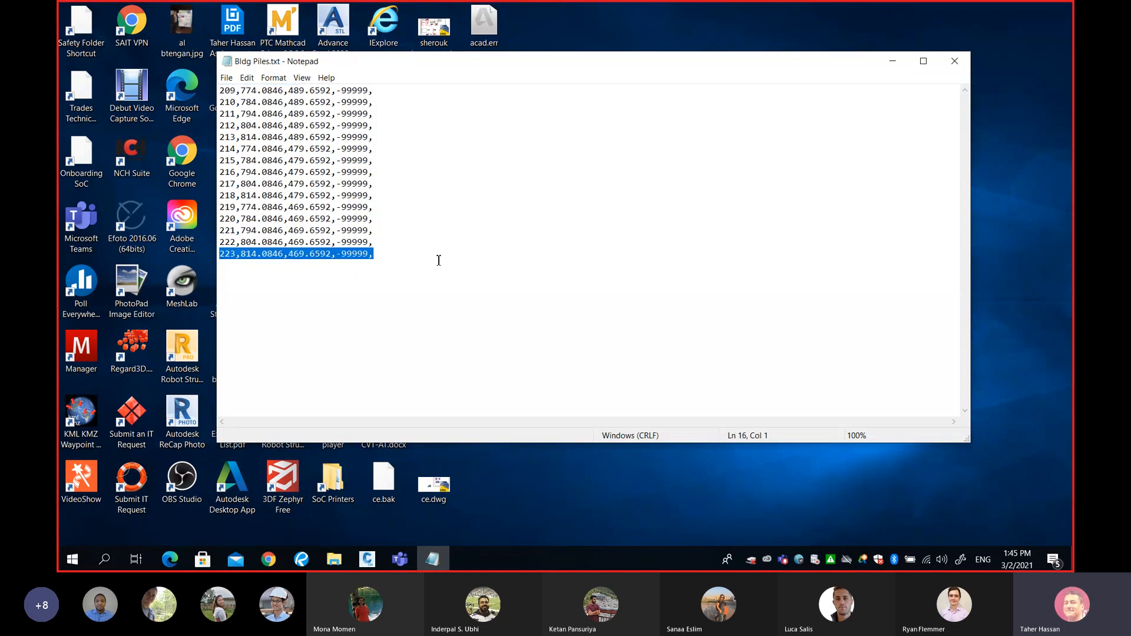
left_click(954, 61)
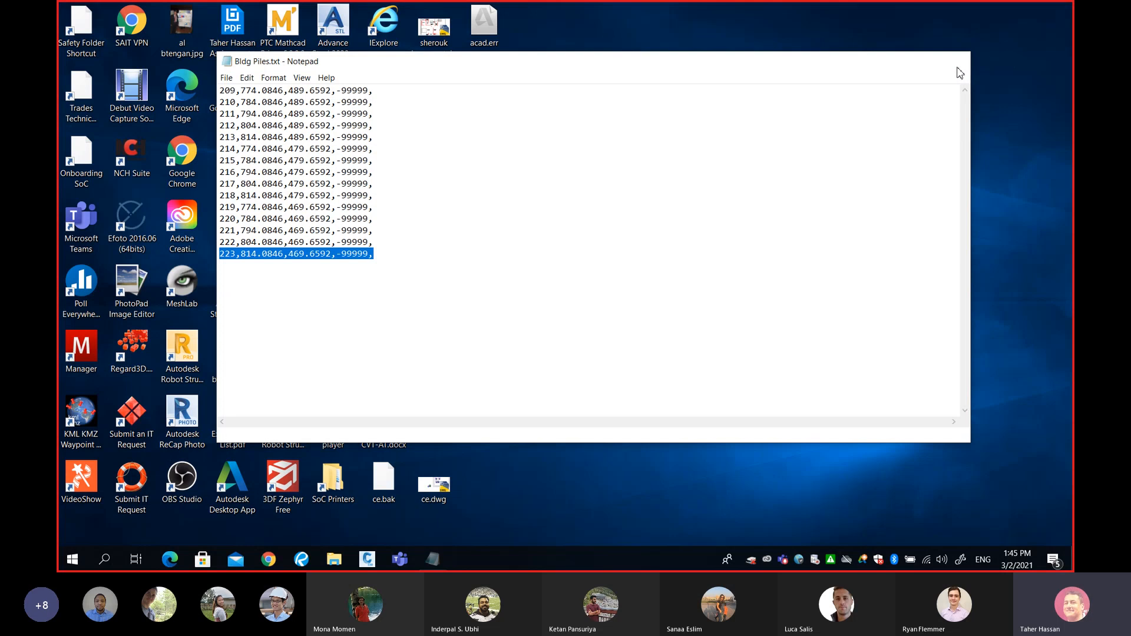
left_click(367, 559)
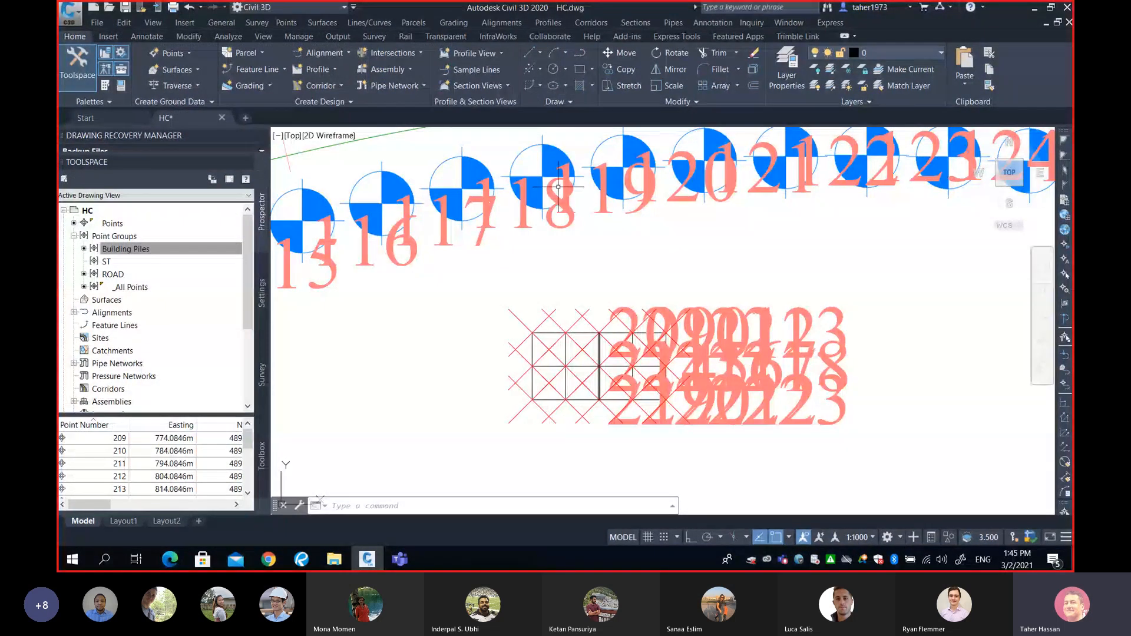
scroll(640, 192, "down", 5)
scroll(653, 199, "down", 3)
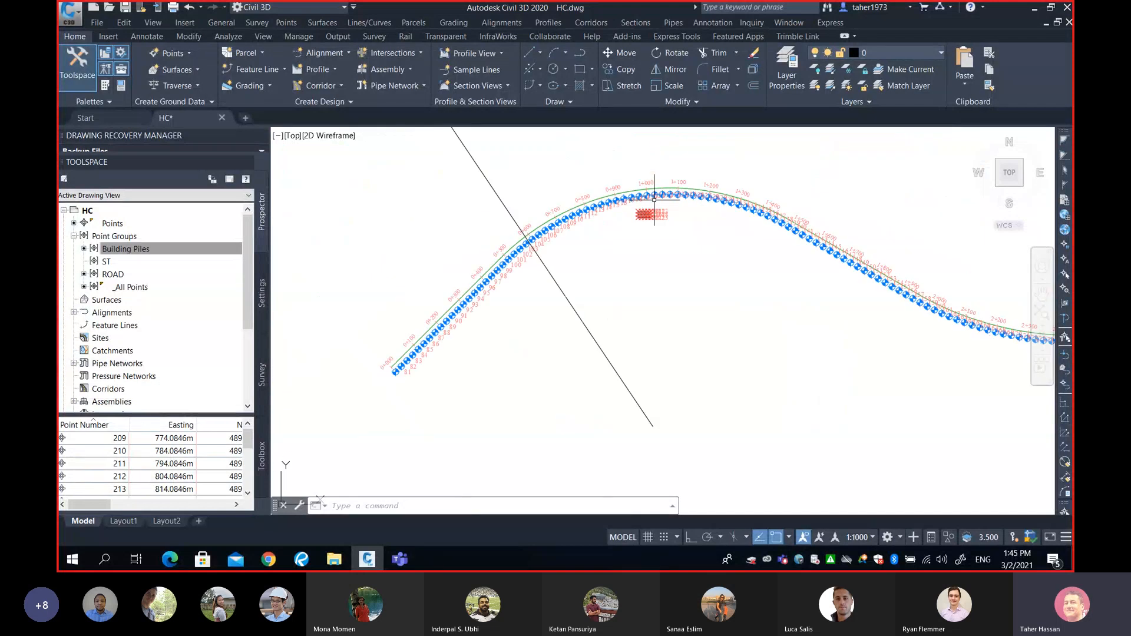
mouse_move(655, 200)
scroll(430, 354, "up", 2)
middle_click_drag(434, 353, 567, 327)
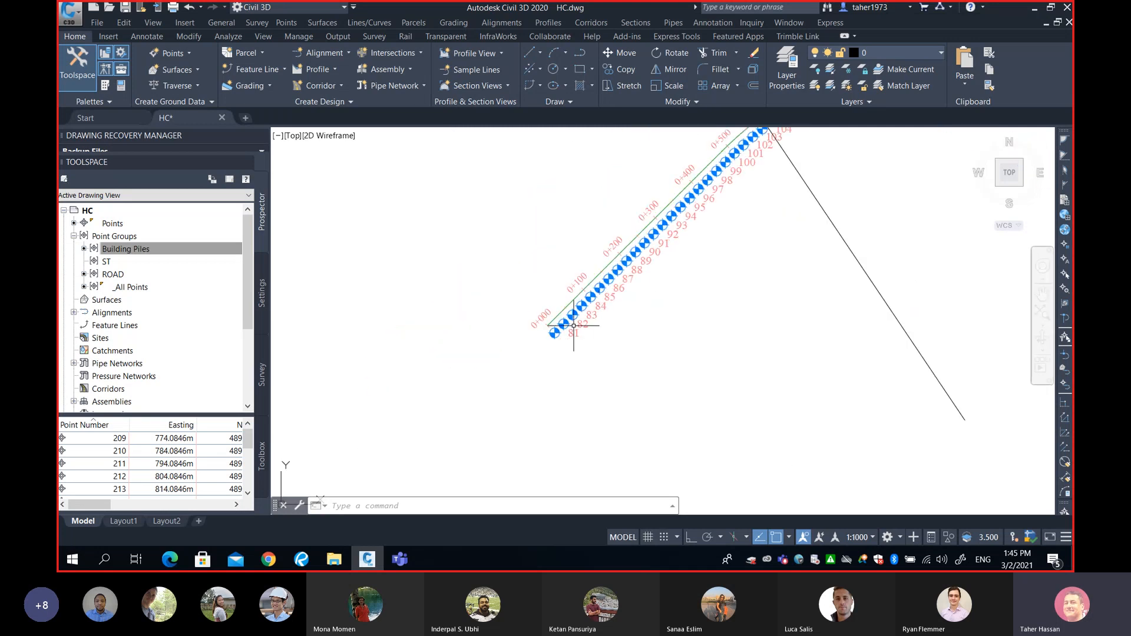
scroll(560, 325, "up", 4)
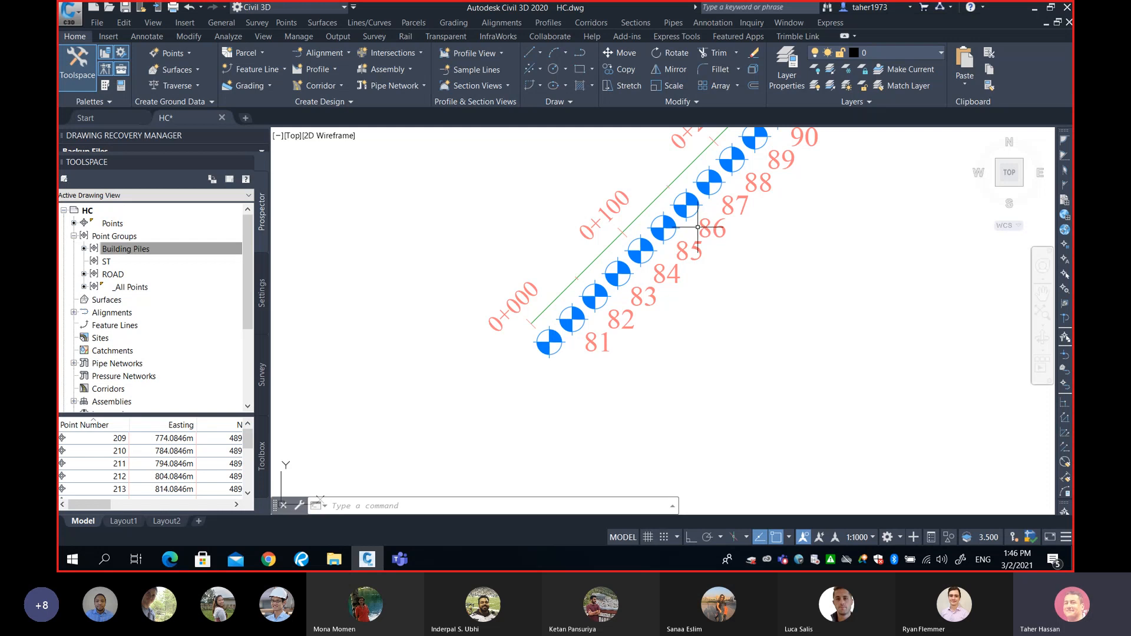
mouse_move(697, 227)
middle_click_drag(651, 253, 639, 267)
mouse_move(639, 267)
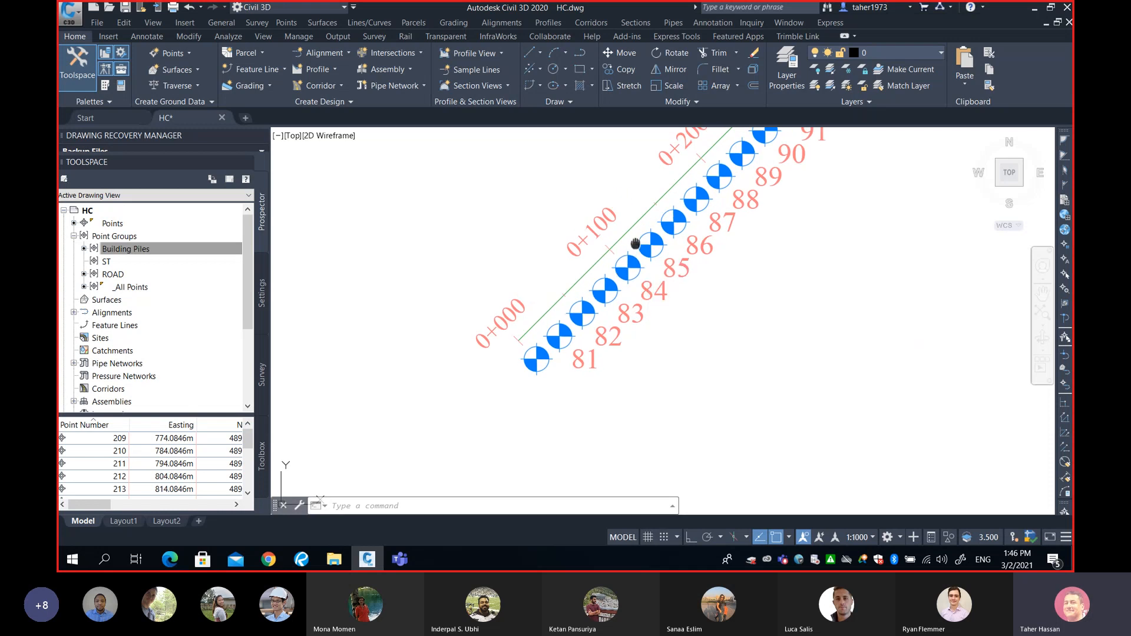
middle_click_drag(635, 244, 599, 306)
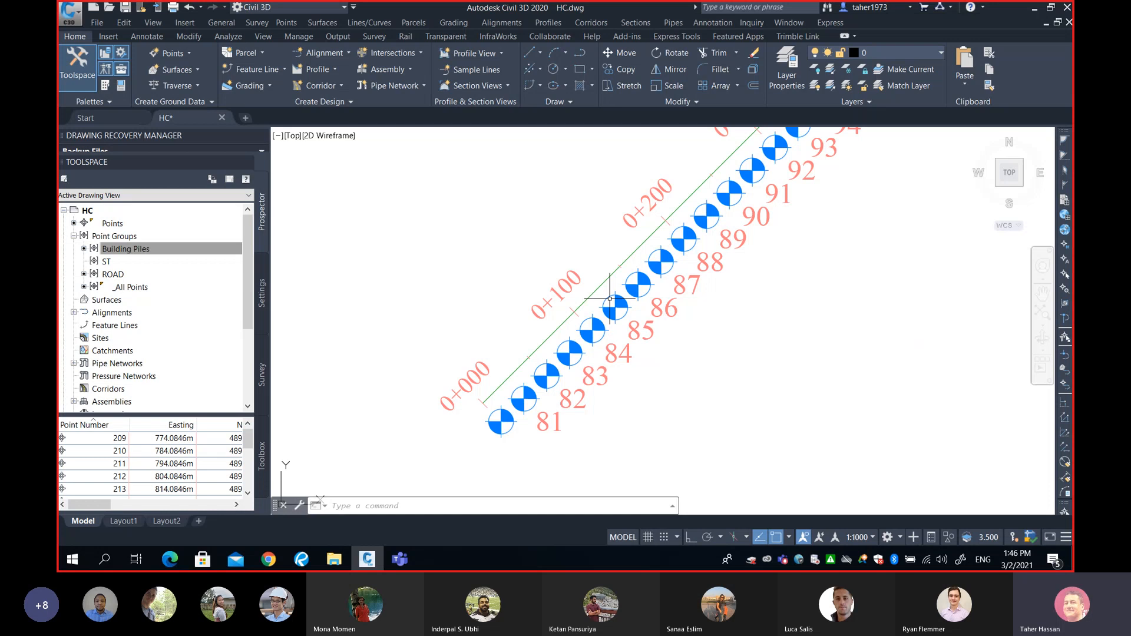
mouse_move(610, 298)
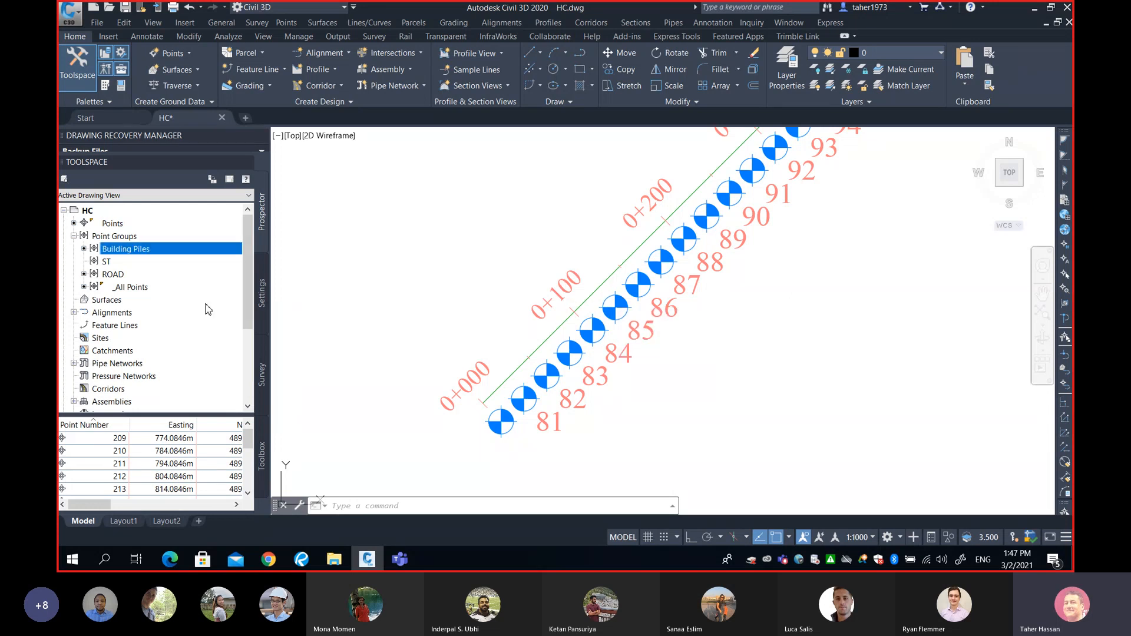
left_click(74, 236)
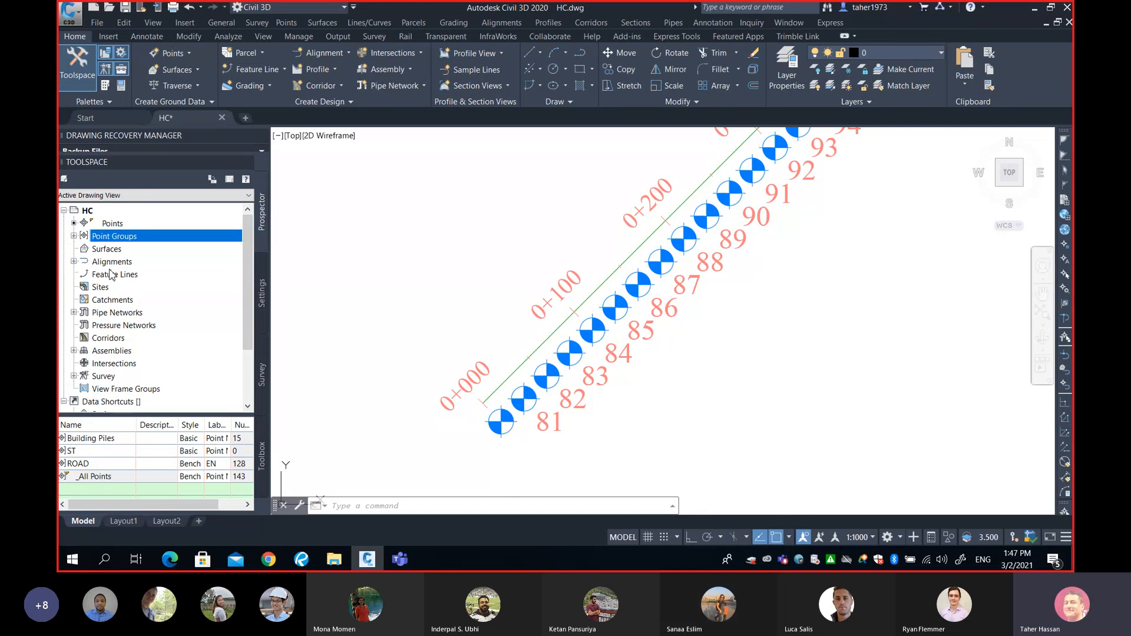
Expand Alignments > Centerline Alignments in Prospector and select Sarcee Trail.
left_click(74, 261)
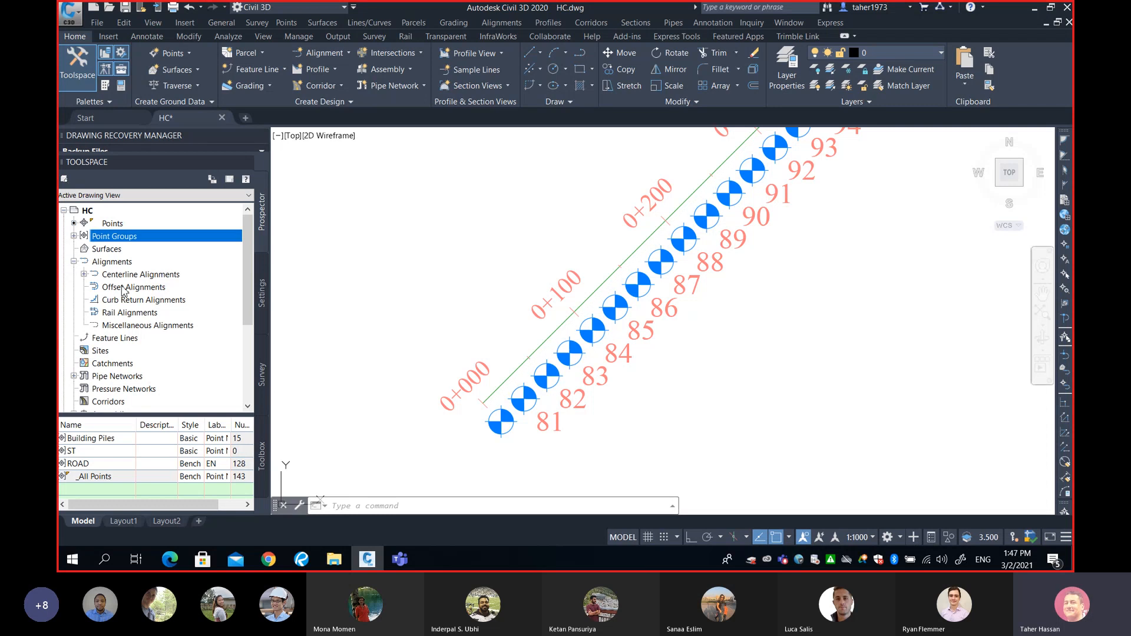
left_click(84, 273)
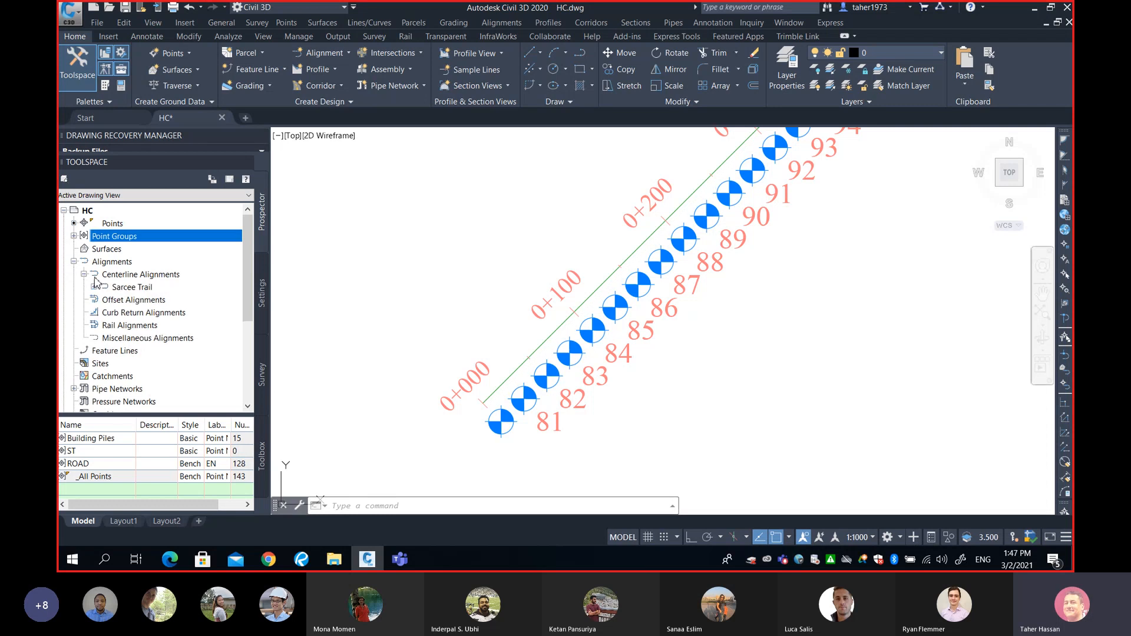
left_click(127, 288)
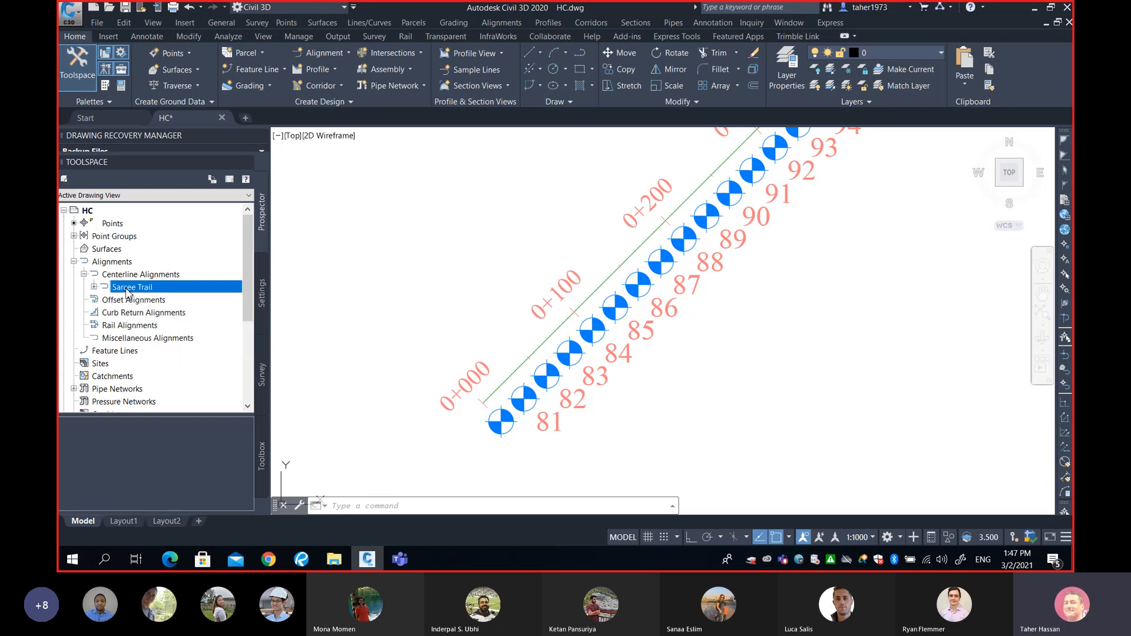
Export Sarcee Trail as LandXML 1.2 to HC.xml on the Desktop, then minimize Civil 3D.
mouse_move(139, 292)
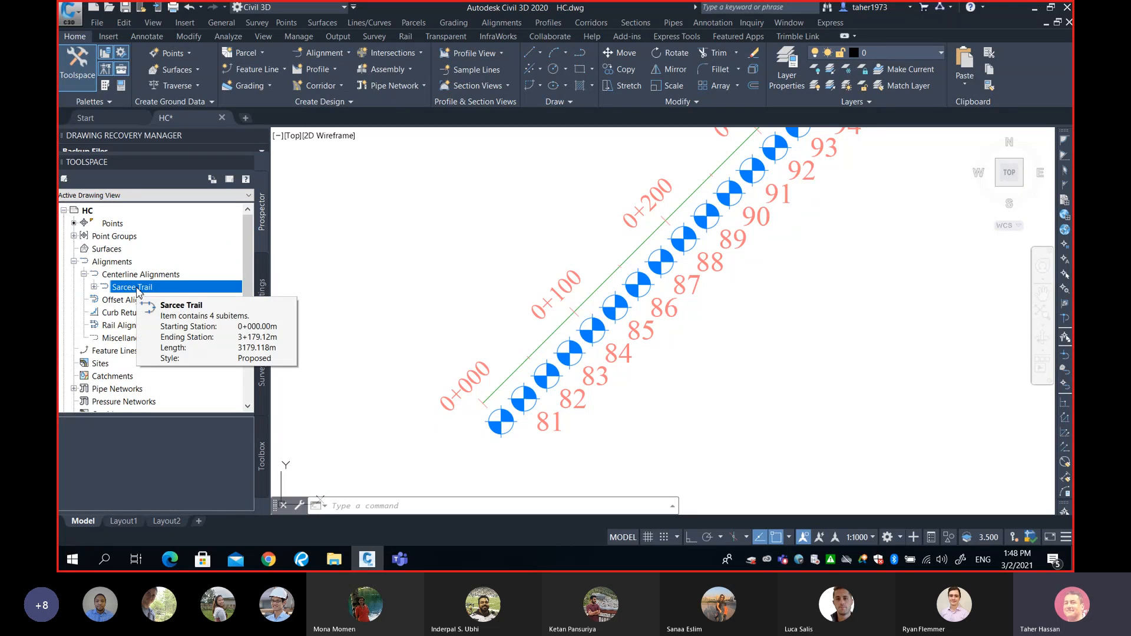
right_click(139, 292)
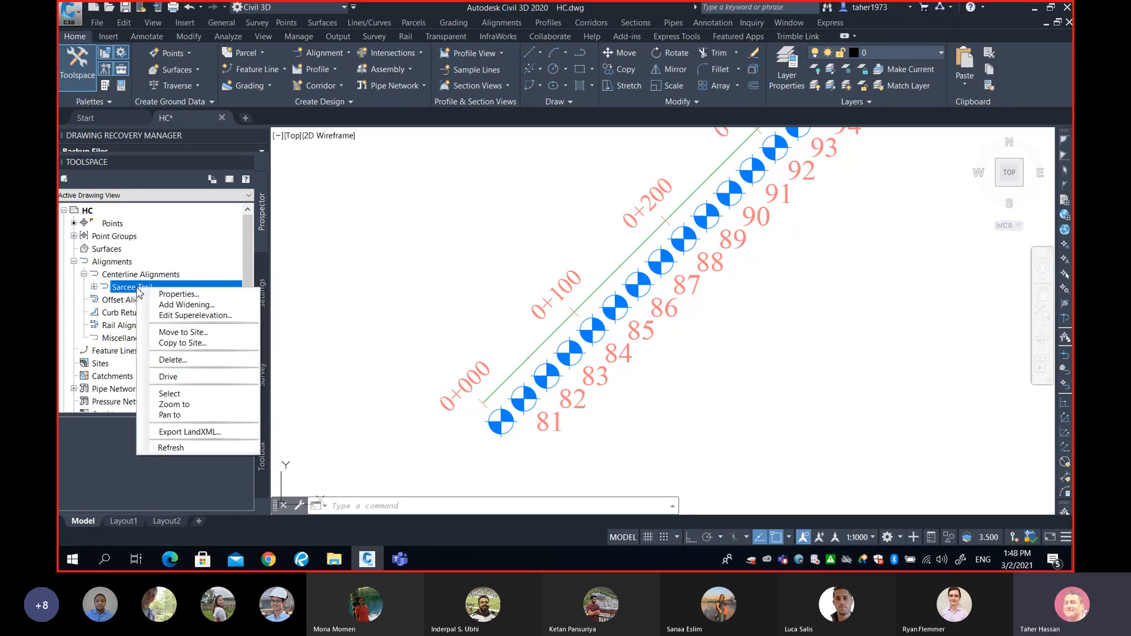
left_click(211, 434)
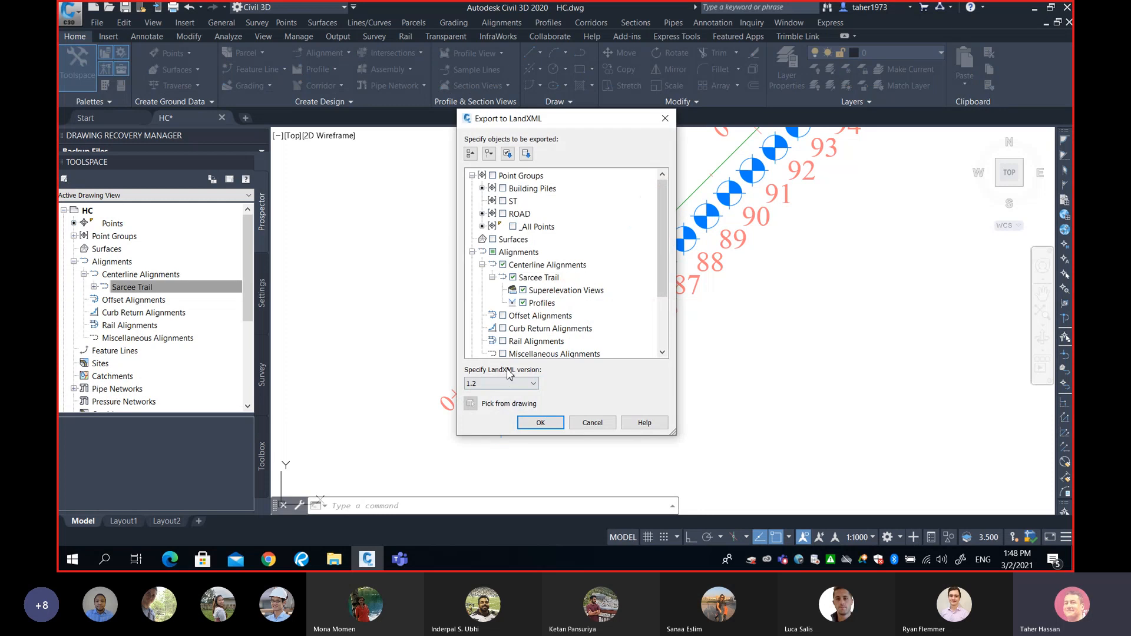
left_click(541, 423)
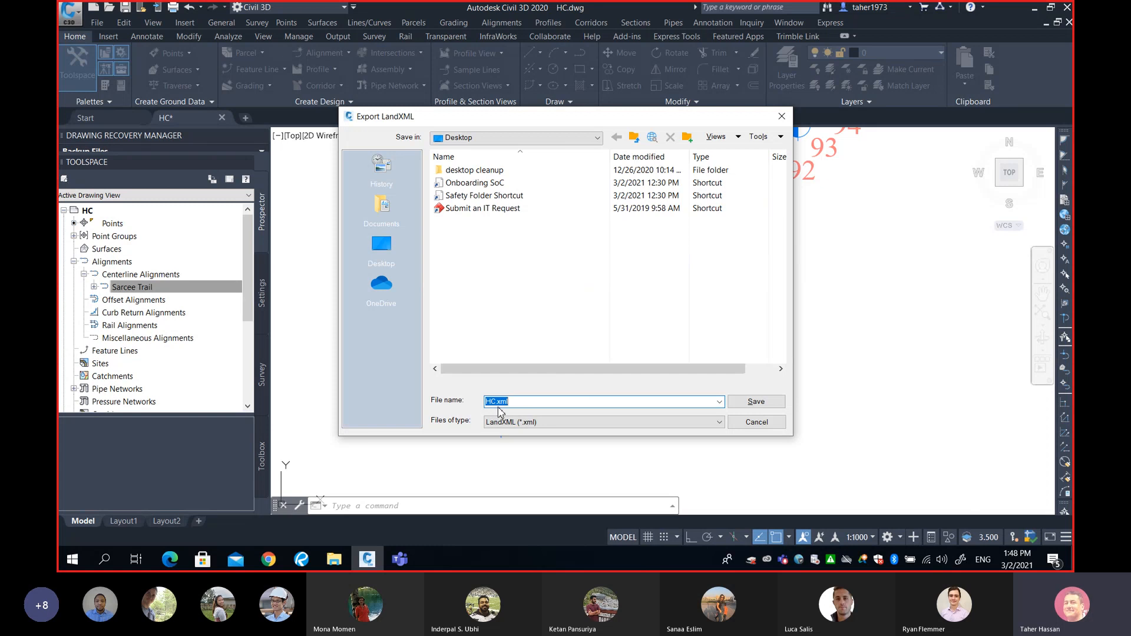
left_click(758, 403)
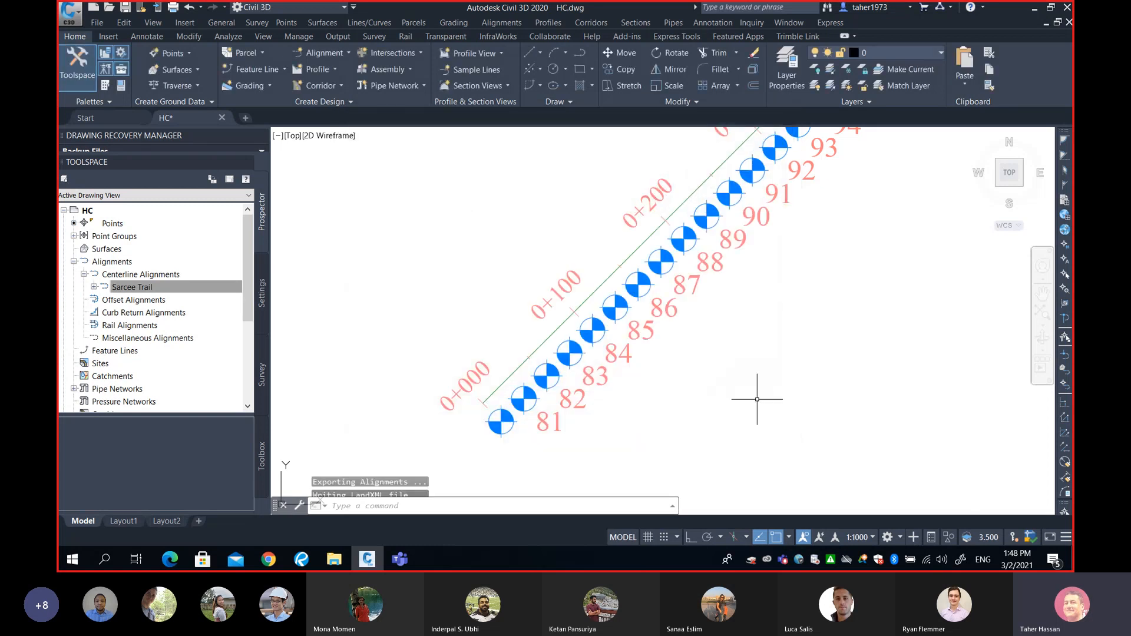
left_click(1034, 8)
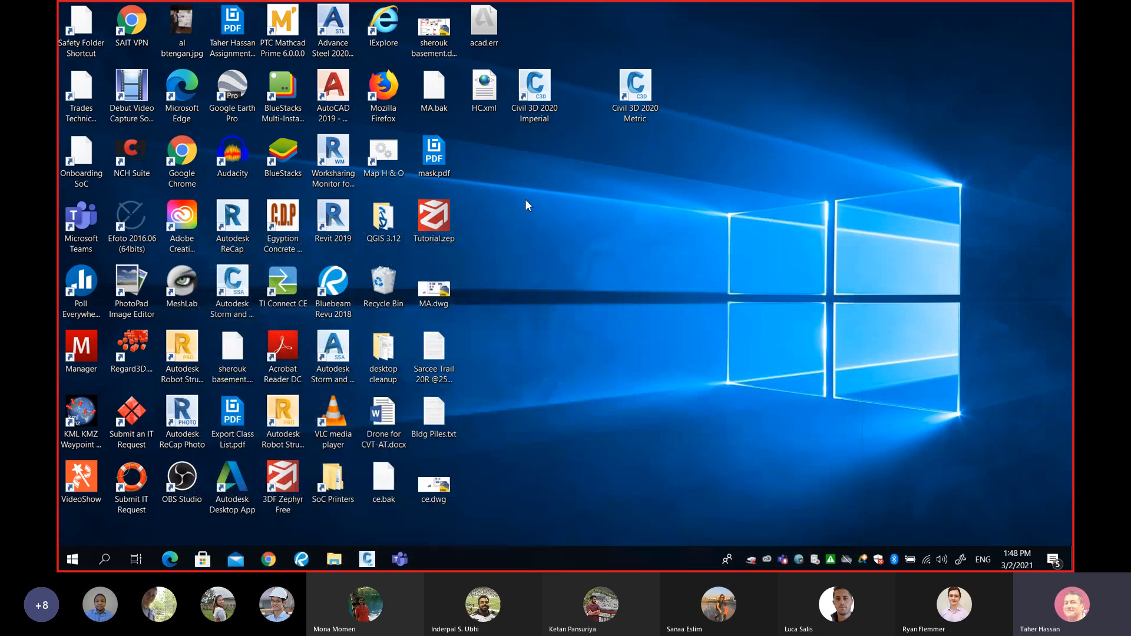
Open the desktop HC.xml in Internet Explorer and maximize it to read Sarcee Trail's geometry.
left_click_drag(484, 88, 635, 352)
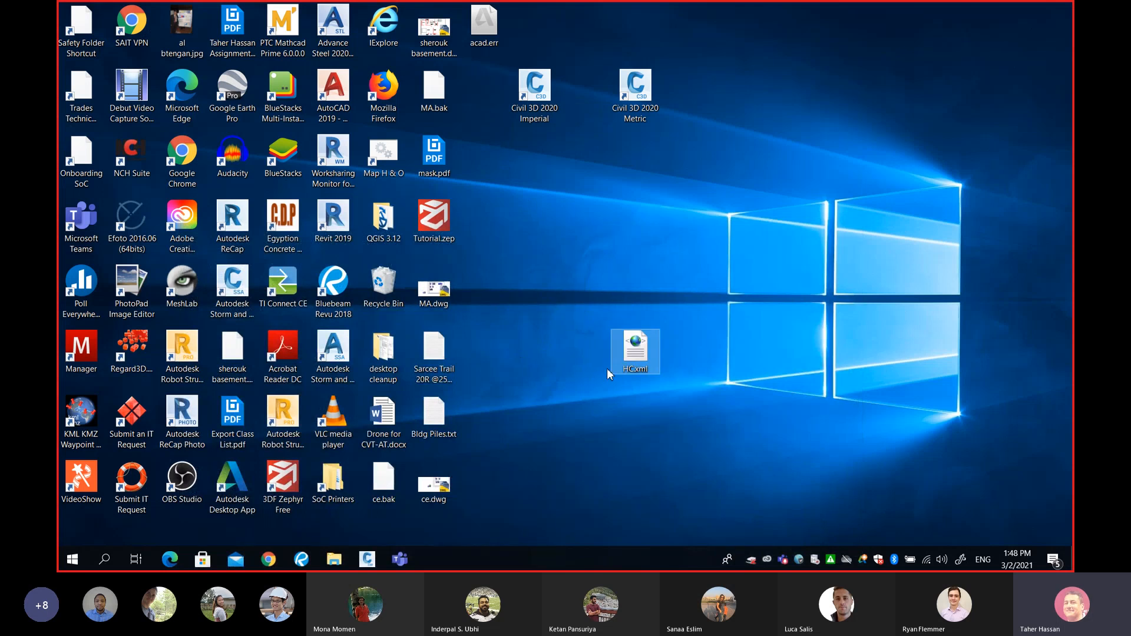
left_click_drag(773, 352, 680, 388)
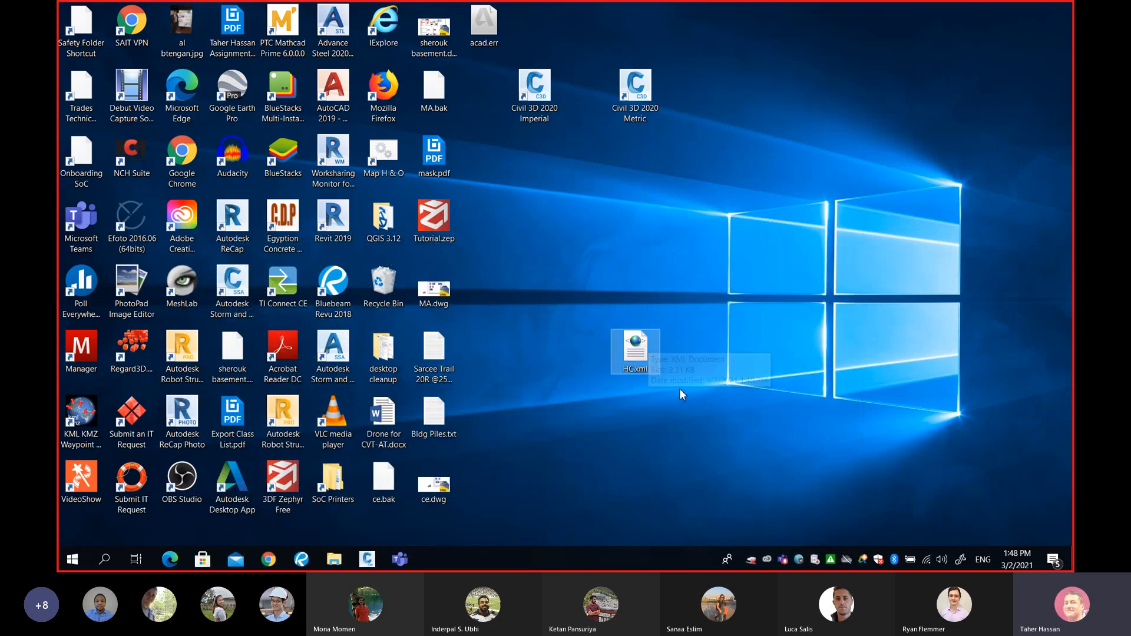
double_click(641, 351)
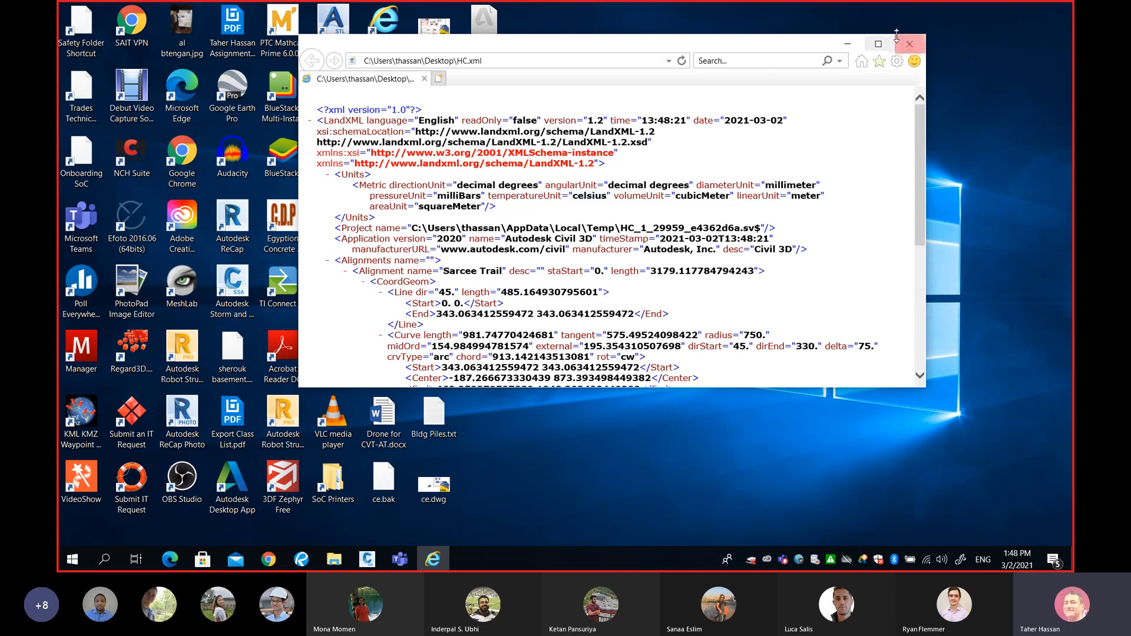
left_click(877, 44)
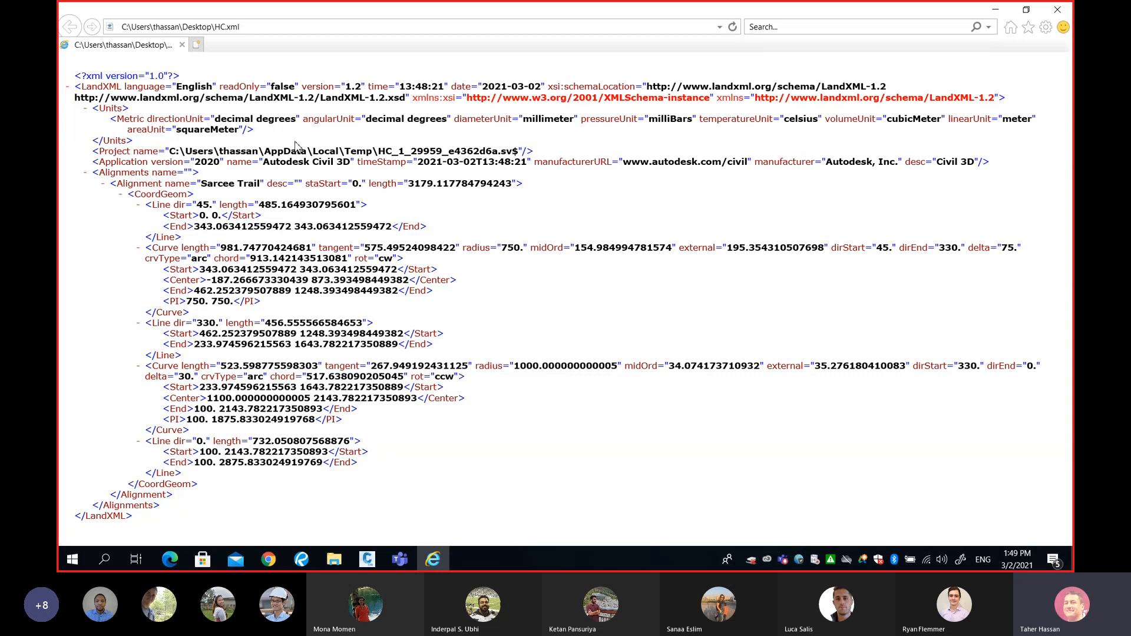
Back in Civil 3D, zoom and pan out to view the whole curved Sarcee Trail alignment.
left_click(367, 558)
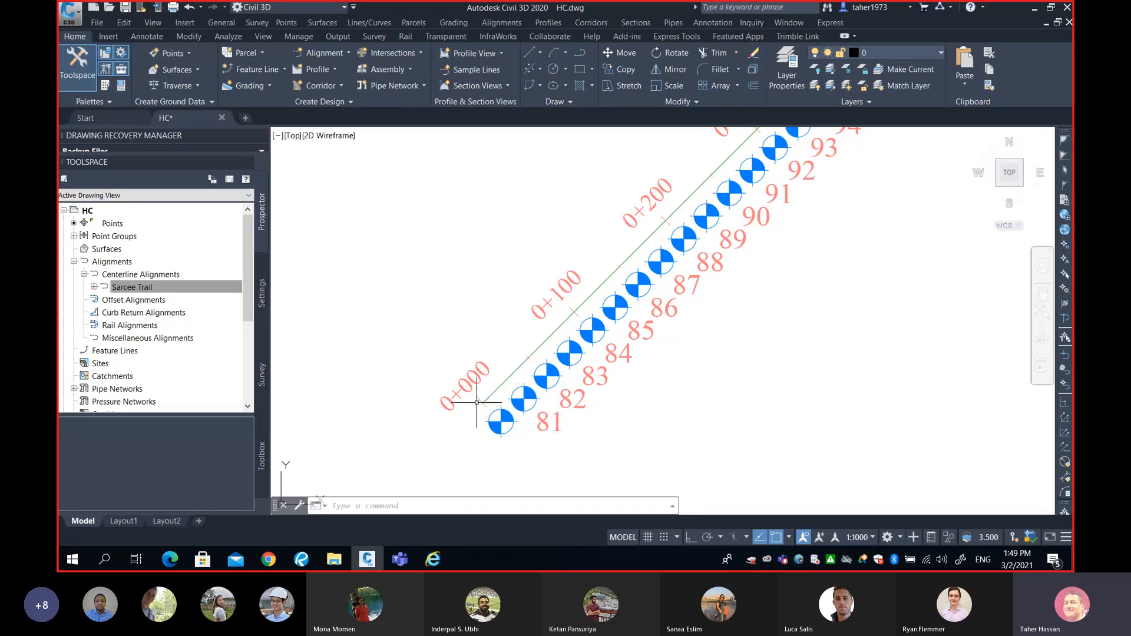
scroll(493, 383, "down", 6)
mouse_move(590, 316)
middle_mouse_down()
mouse_move(729, 222)
mouse_move(574, 352)
middle_mouse_up()
scroll(573, 352, "up", 2)
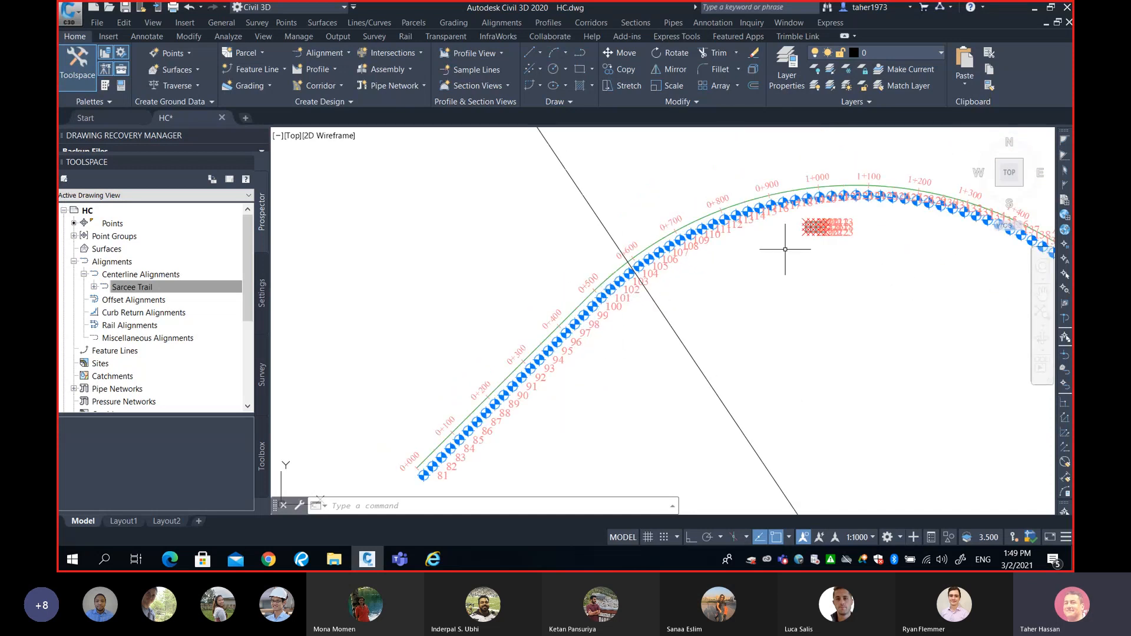
Close the HC.xml Internet Explorer window and minimize Civil 3D to show the desktop.
left_click(433, 560)
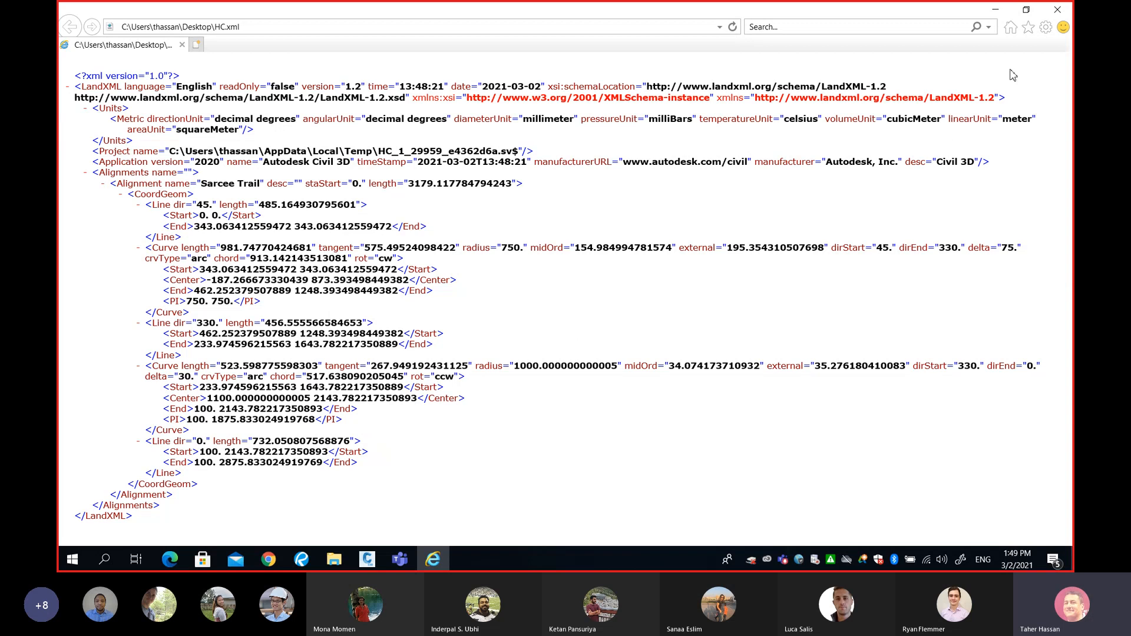
left_click(1053, 16)
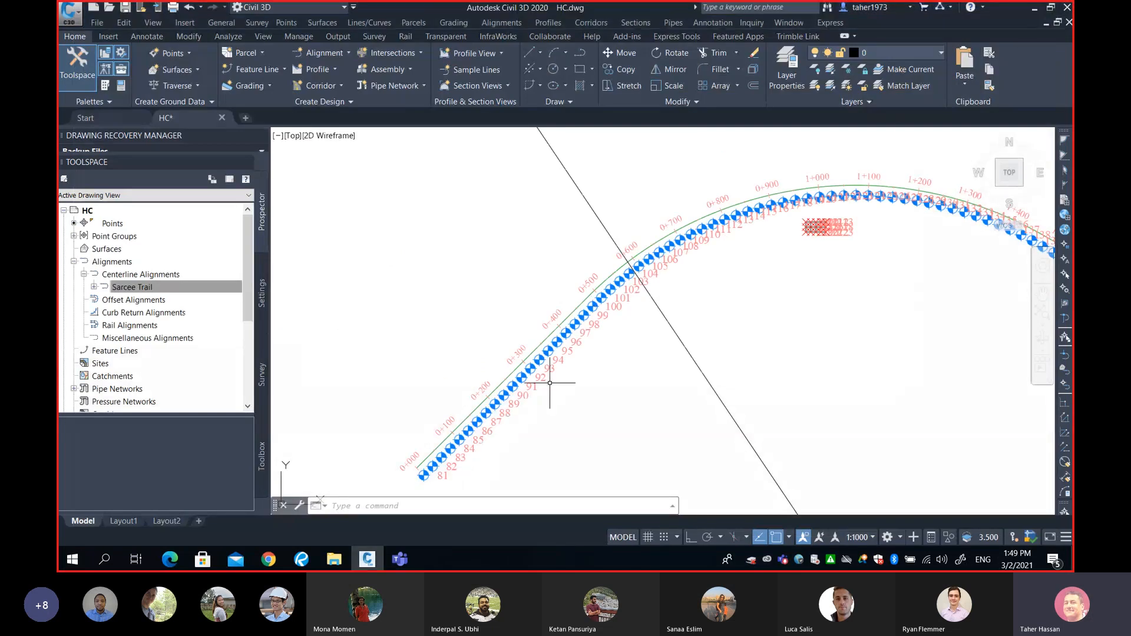
left_click(1031, 8)
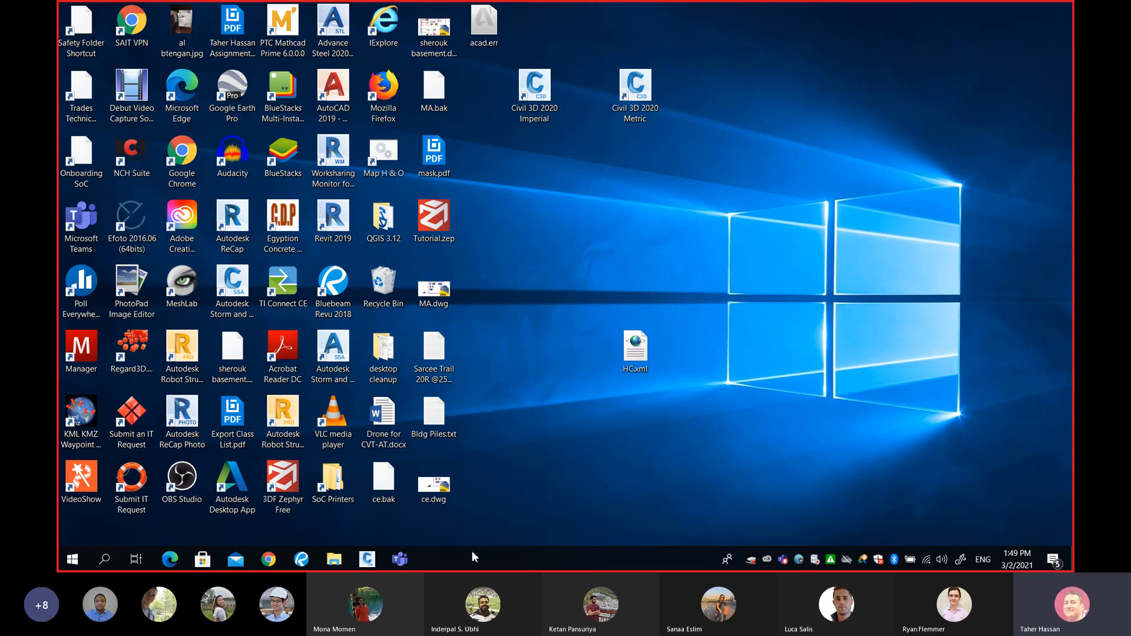
Bring the Teams General meeting to the front, then shrink it to its compact panel.
mouse_move(400, 558)
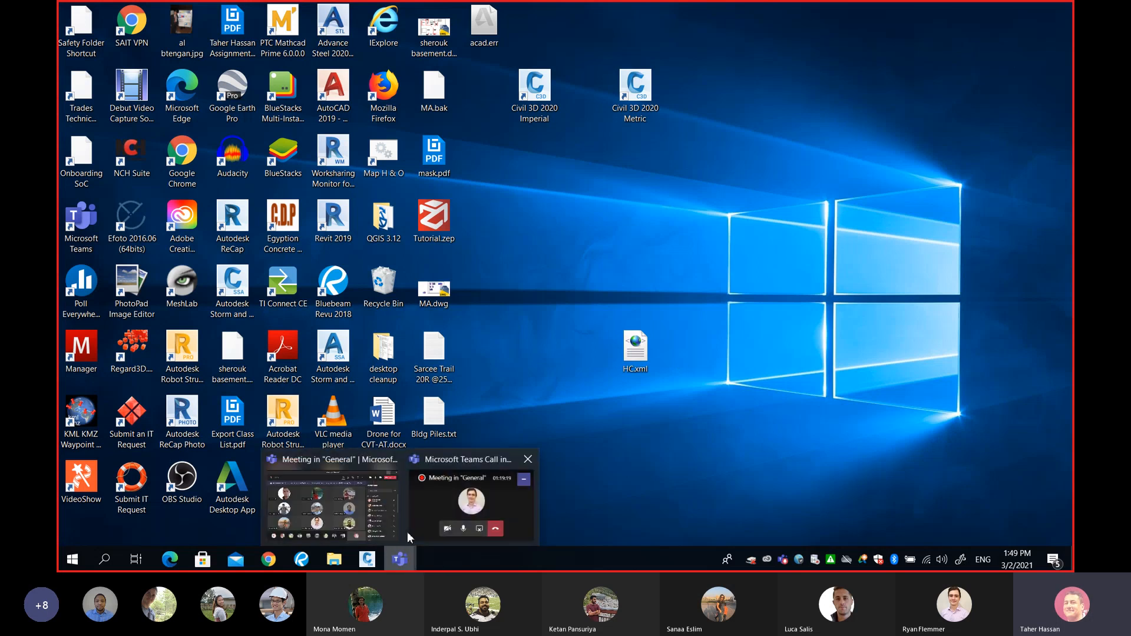
left_click(341, 506)
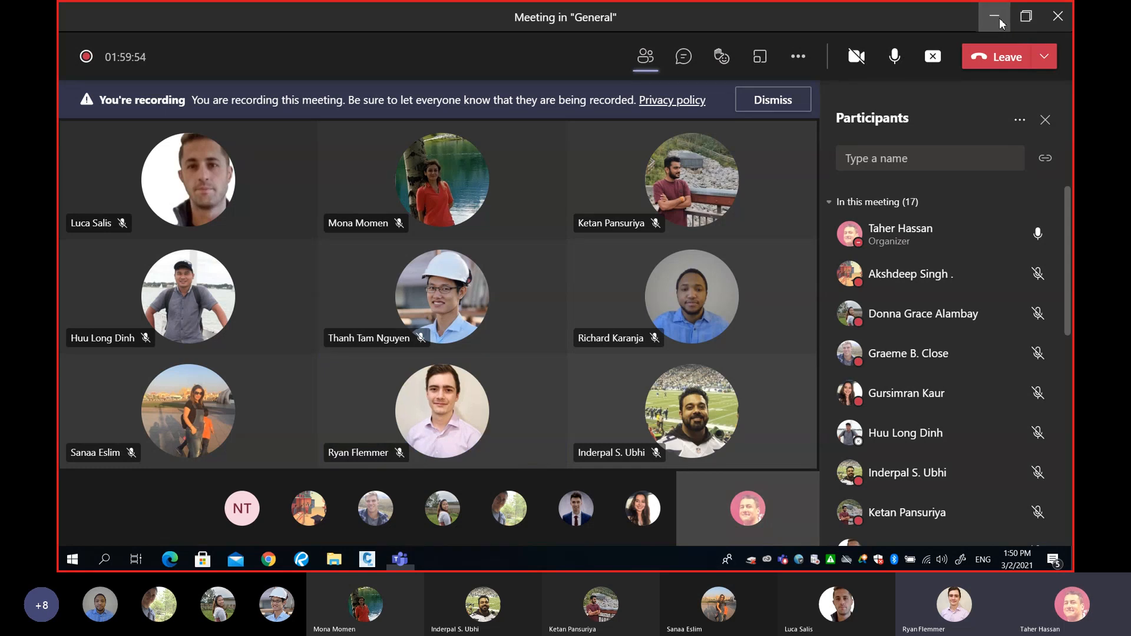
left_click(995, 18)
Inspect pile points 81–93 near Sarcee Trail's station 0+000, reading their Cogo Point tooltips.
left_click(365, 563)
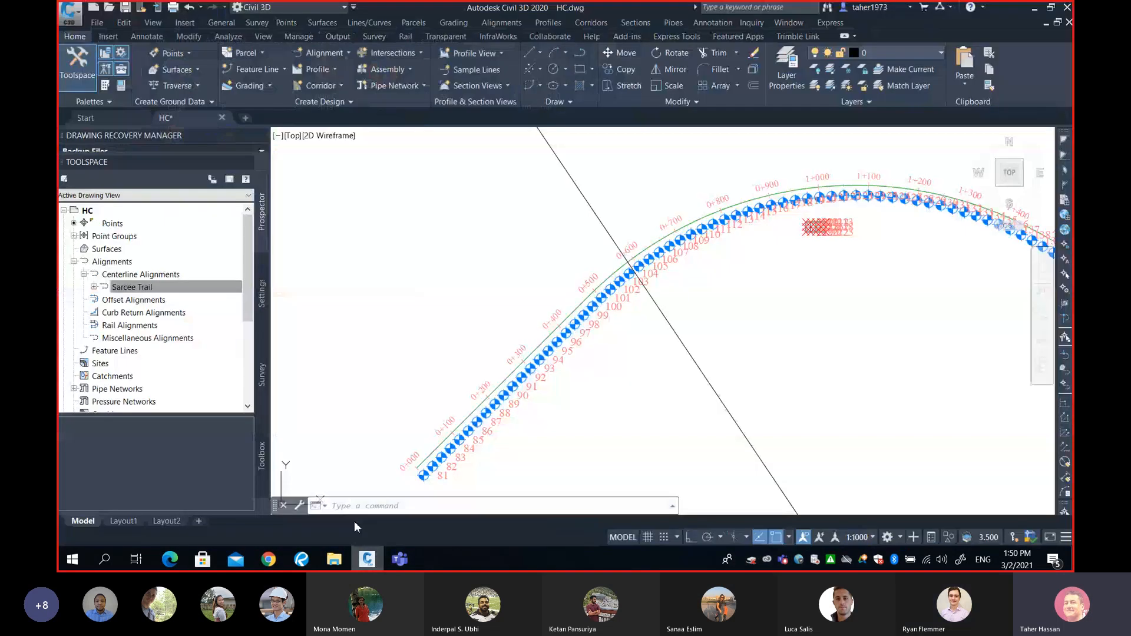
mouse_move(513, 401)
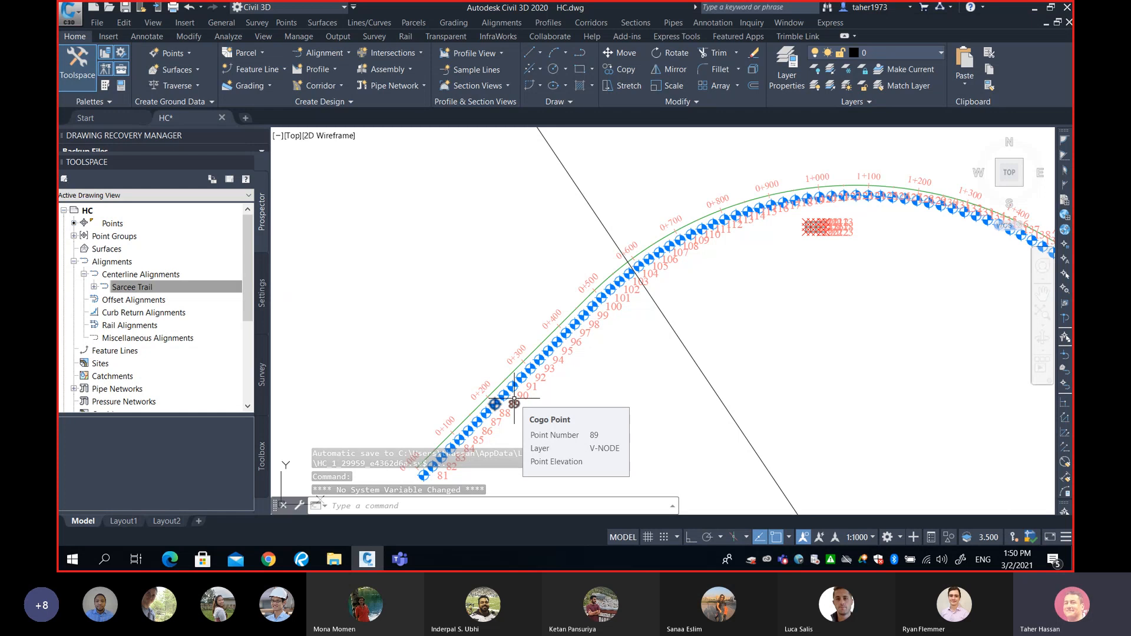
scroll(513, 411, "up", 4)
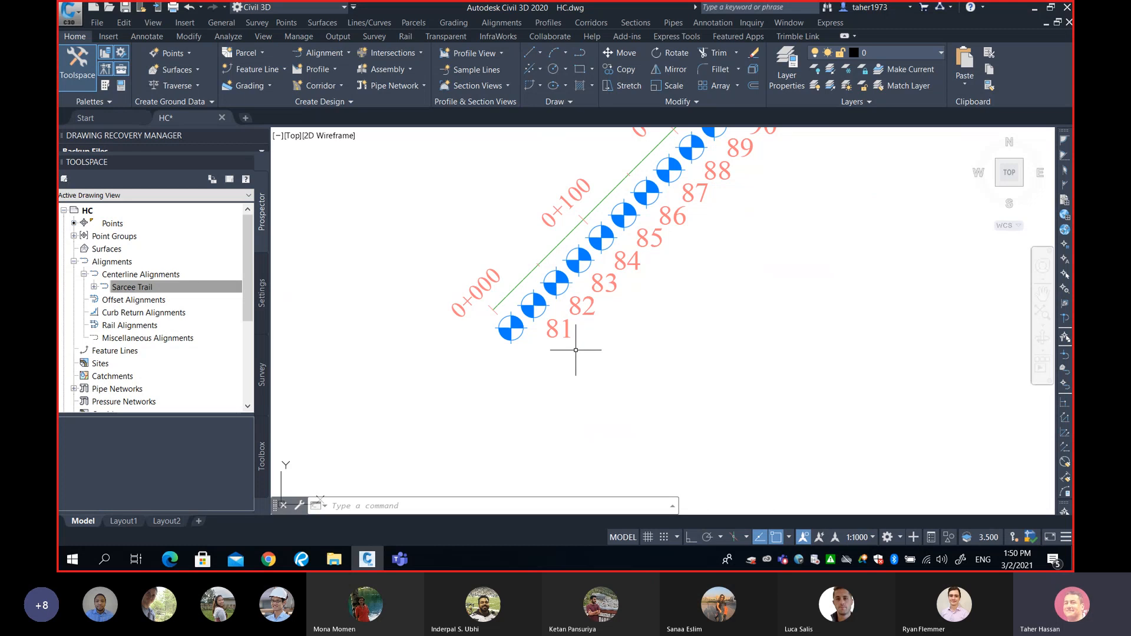
scroll(605, 353, "down", 4)
middle_click_drag(618, 322, 546, 376)
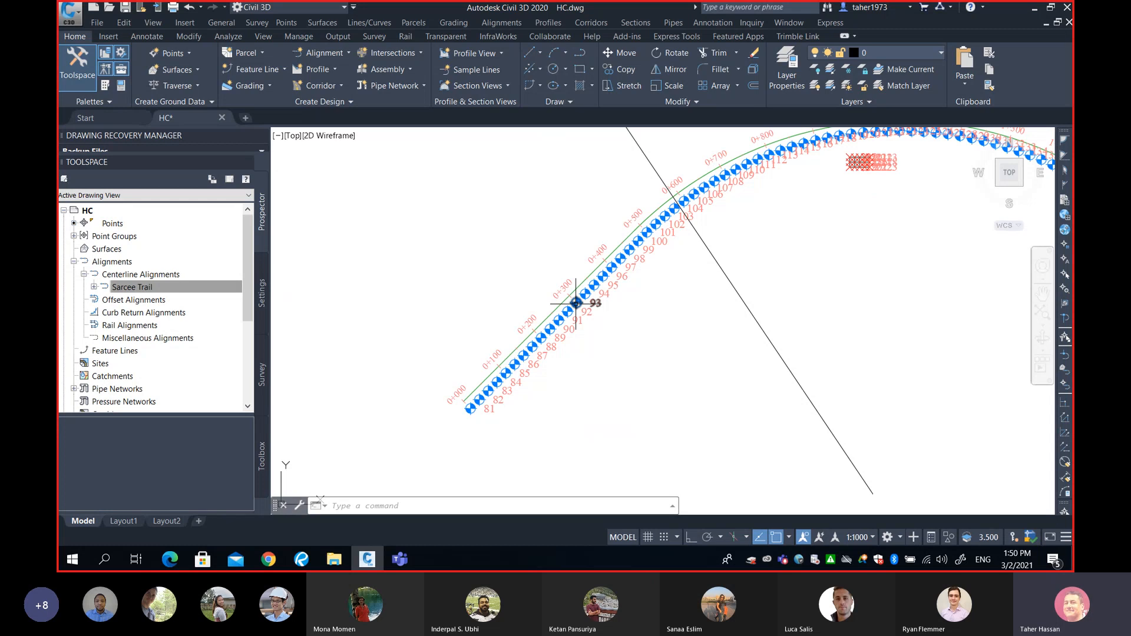
mouse_move(576, 304)
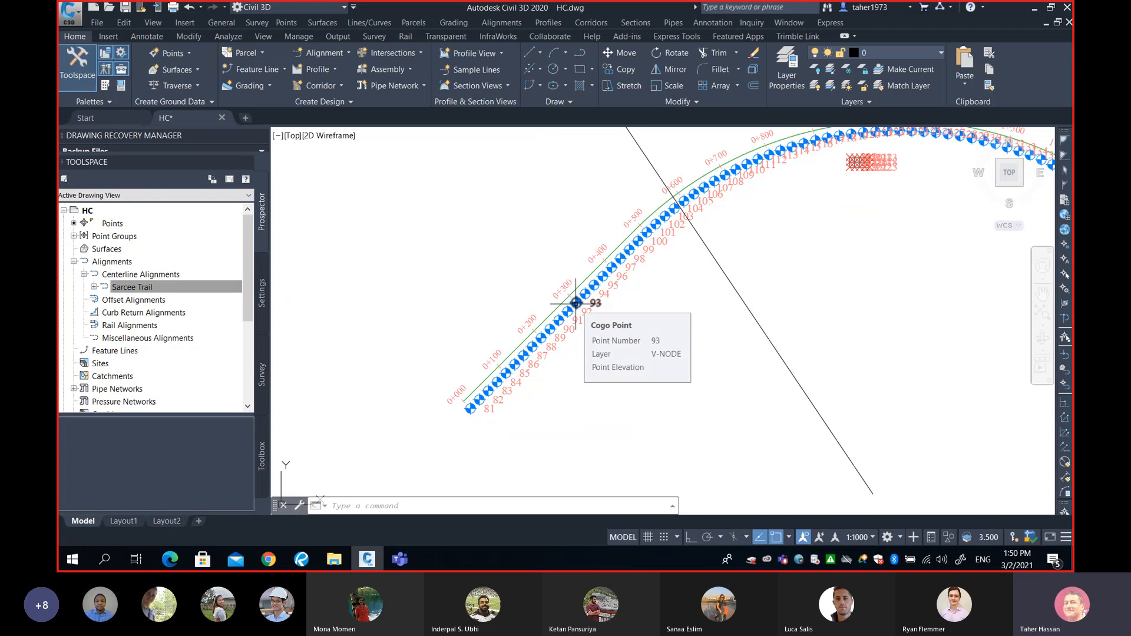
mouse_move(672, 337)
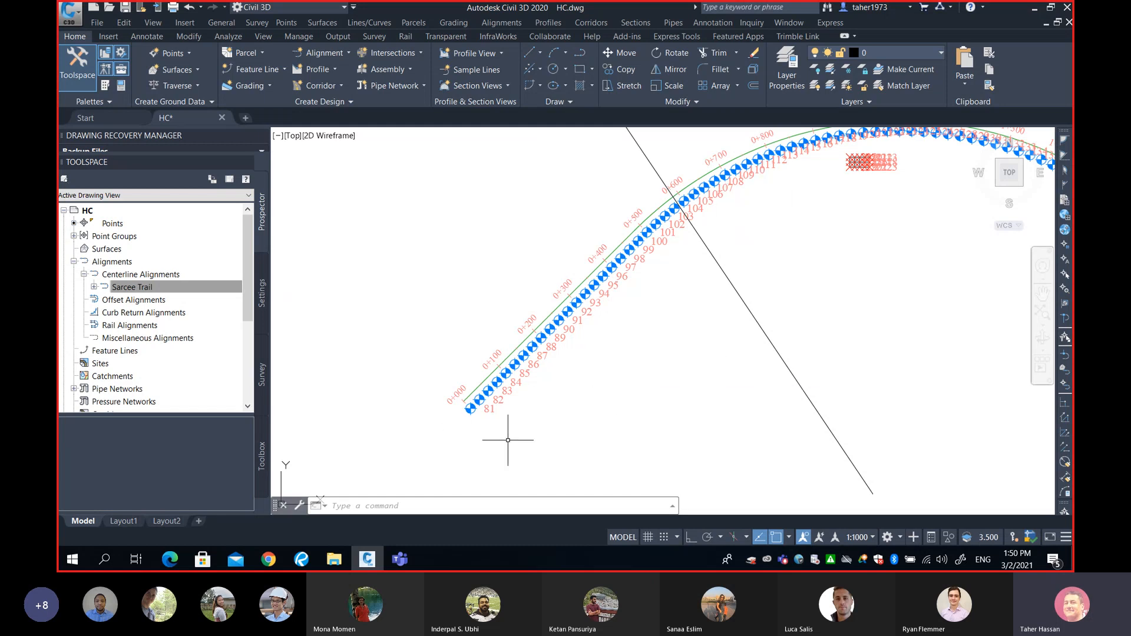
mouse_move(753, 232)
middle_click_drag(625, 349, 704, 294)
scroll(626, 337, "up", 4)
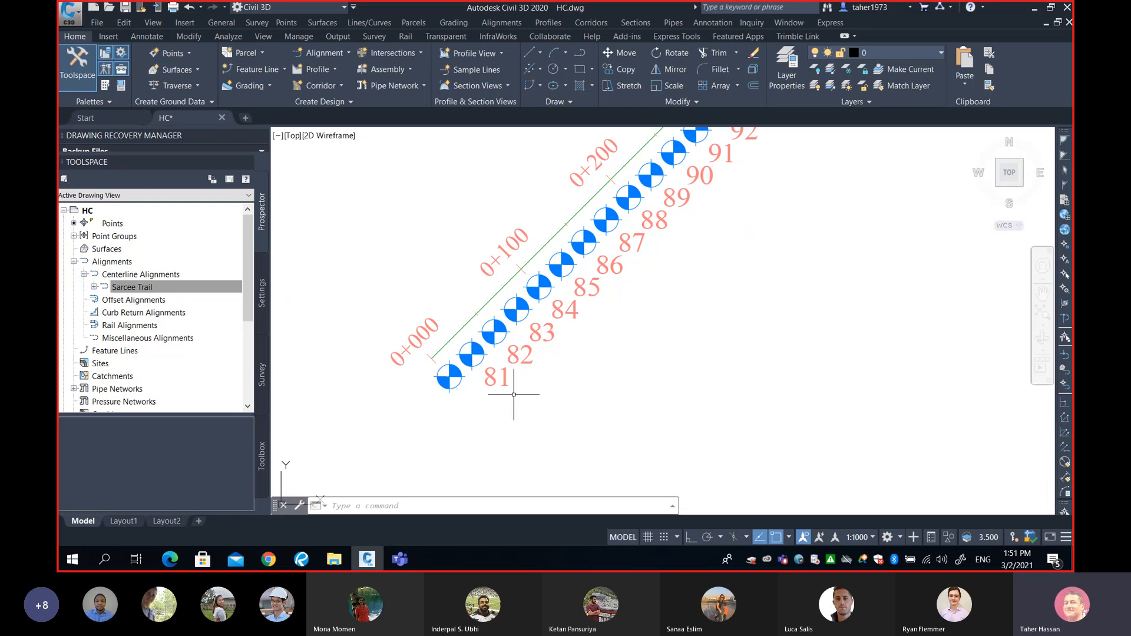
mouse_move(506, 381)
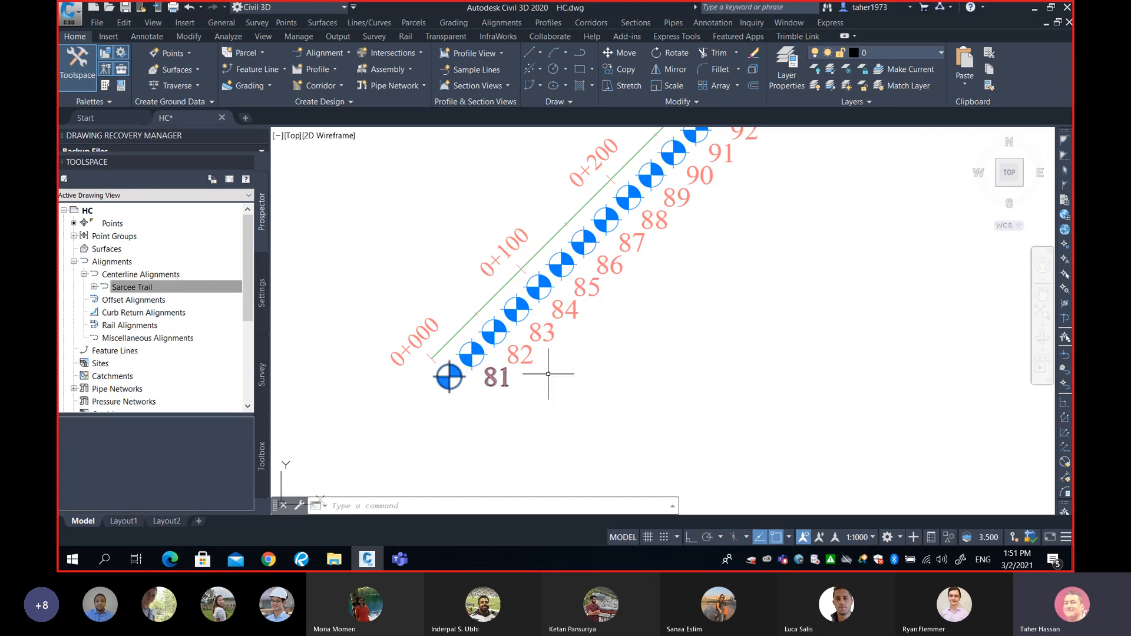
Minimize Civil 3D, maximize the General meeting, and choose Stop recording from More actions.
left_click(1035, 10)
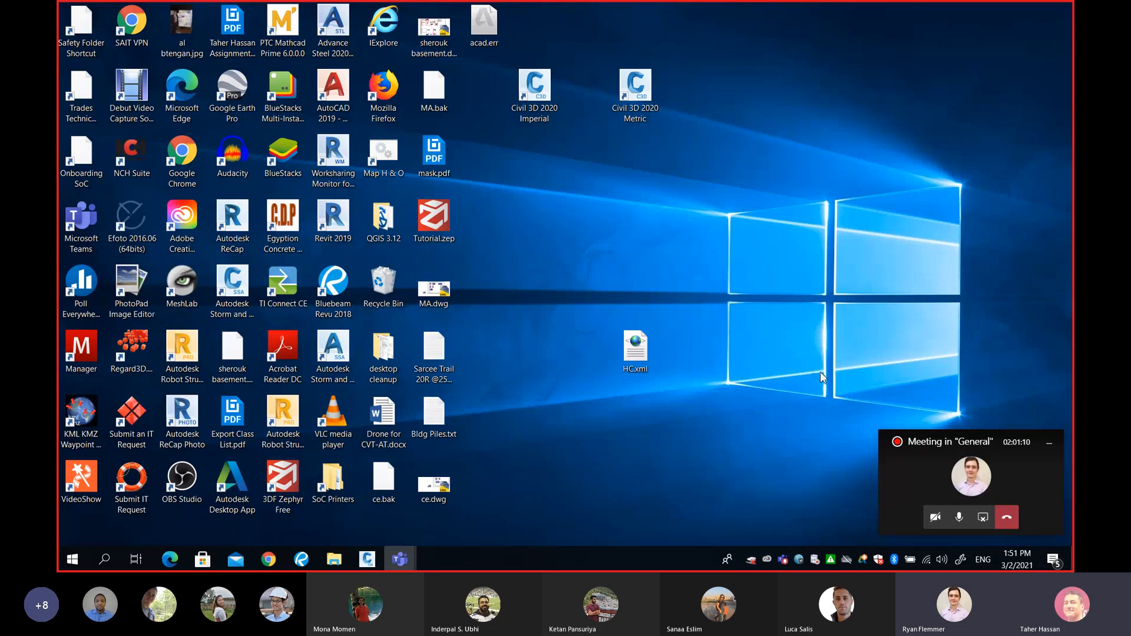
left_click(908, 470)
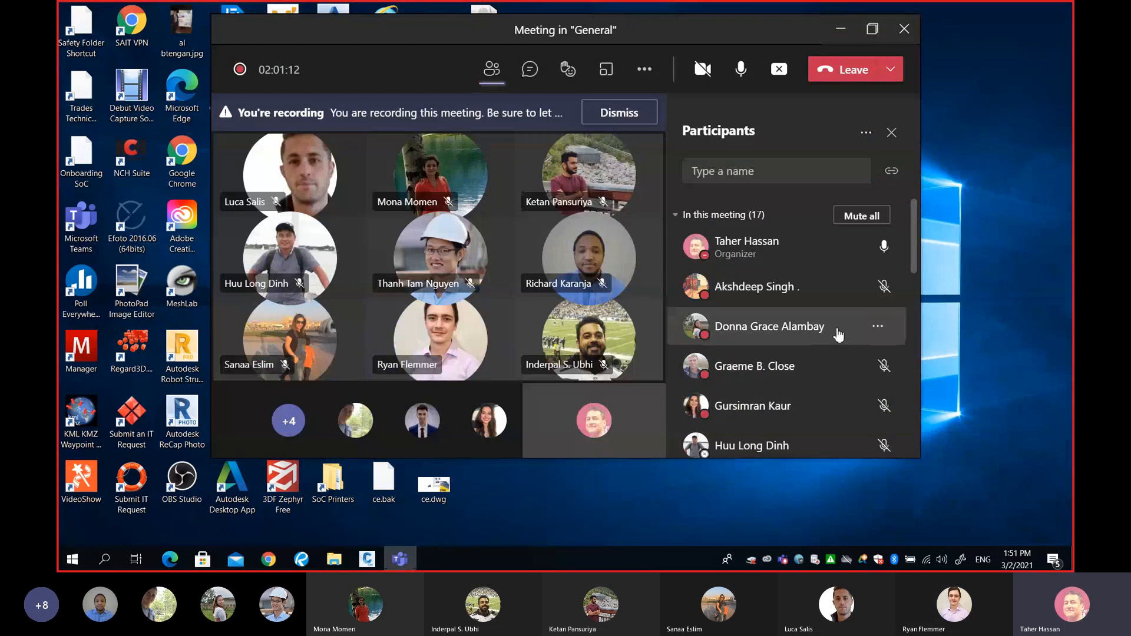
left_click(872, 30)
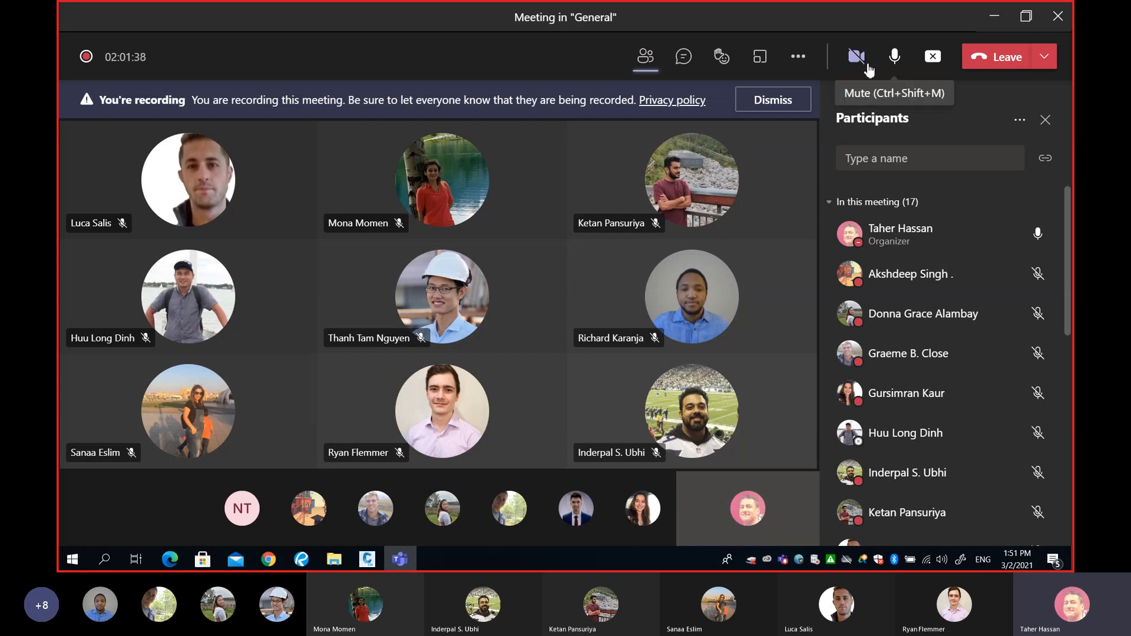
left_click(798, 56)
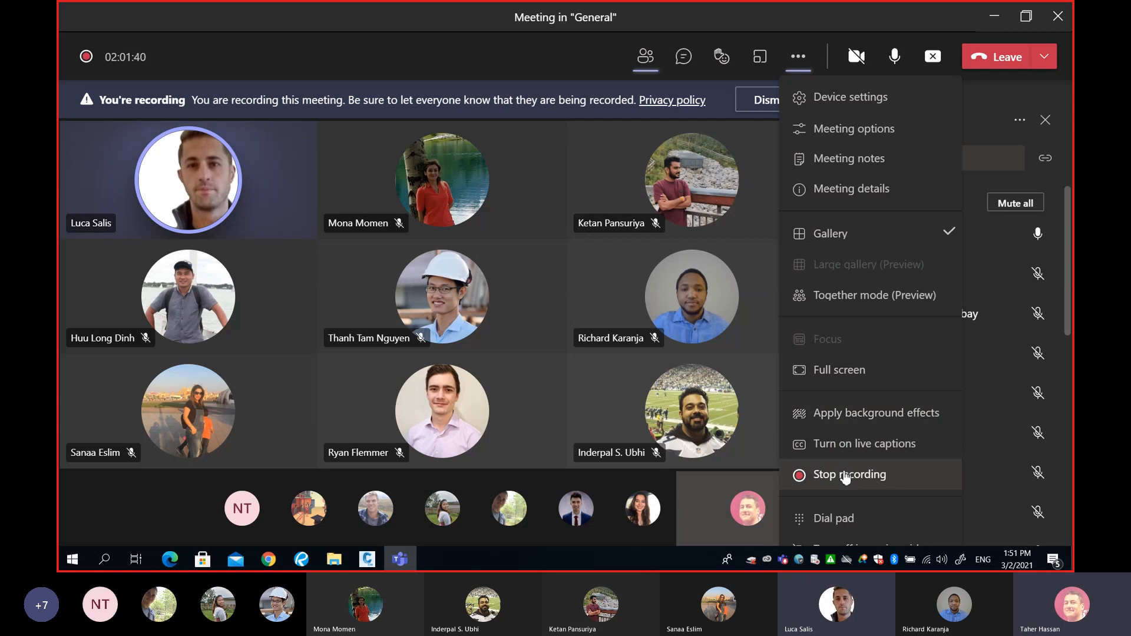
left_click(813, 474)
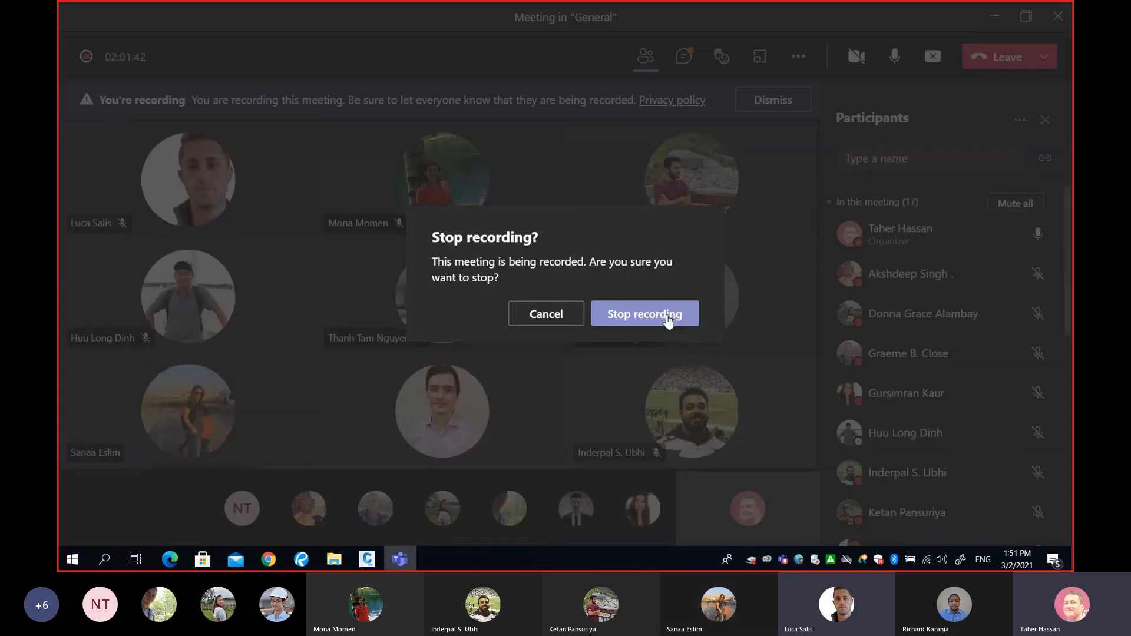